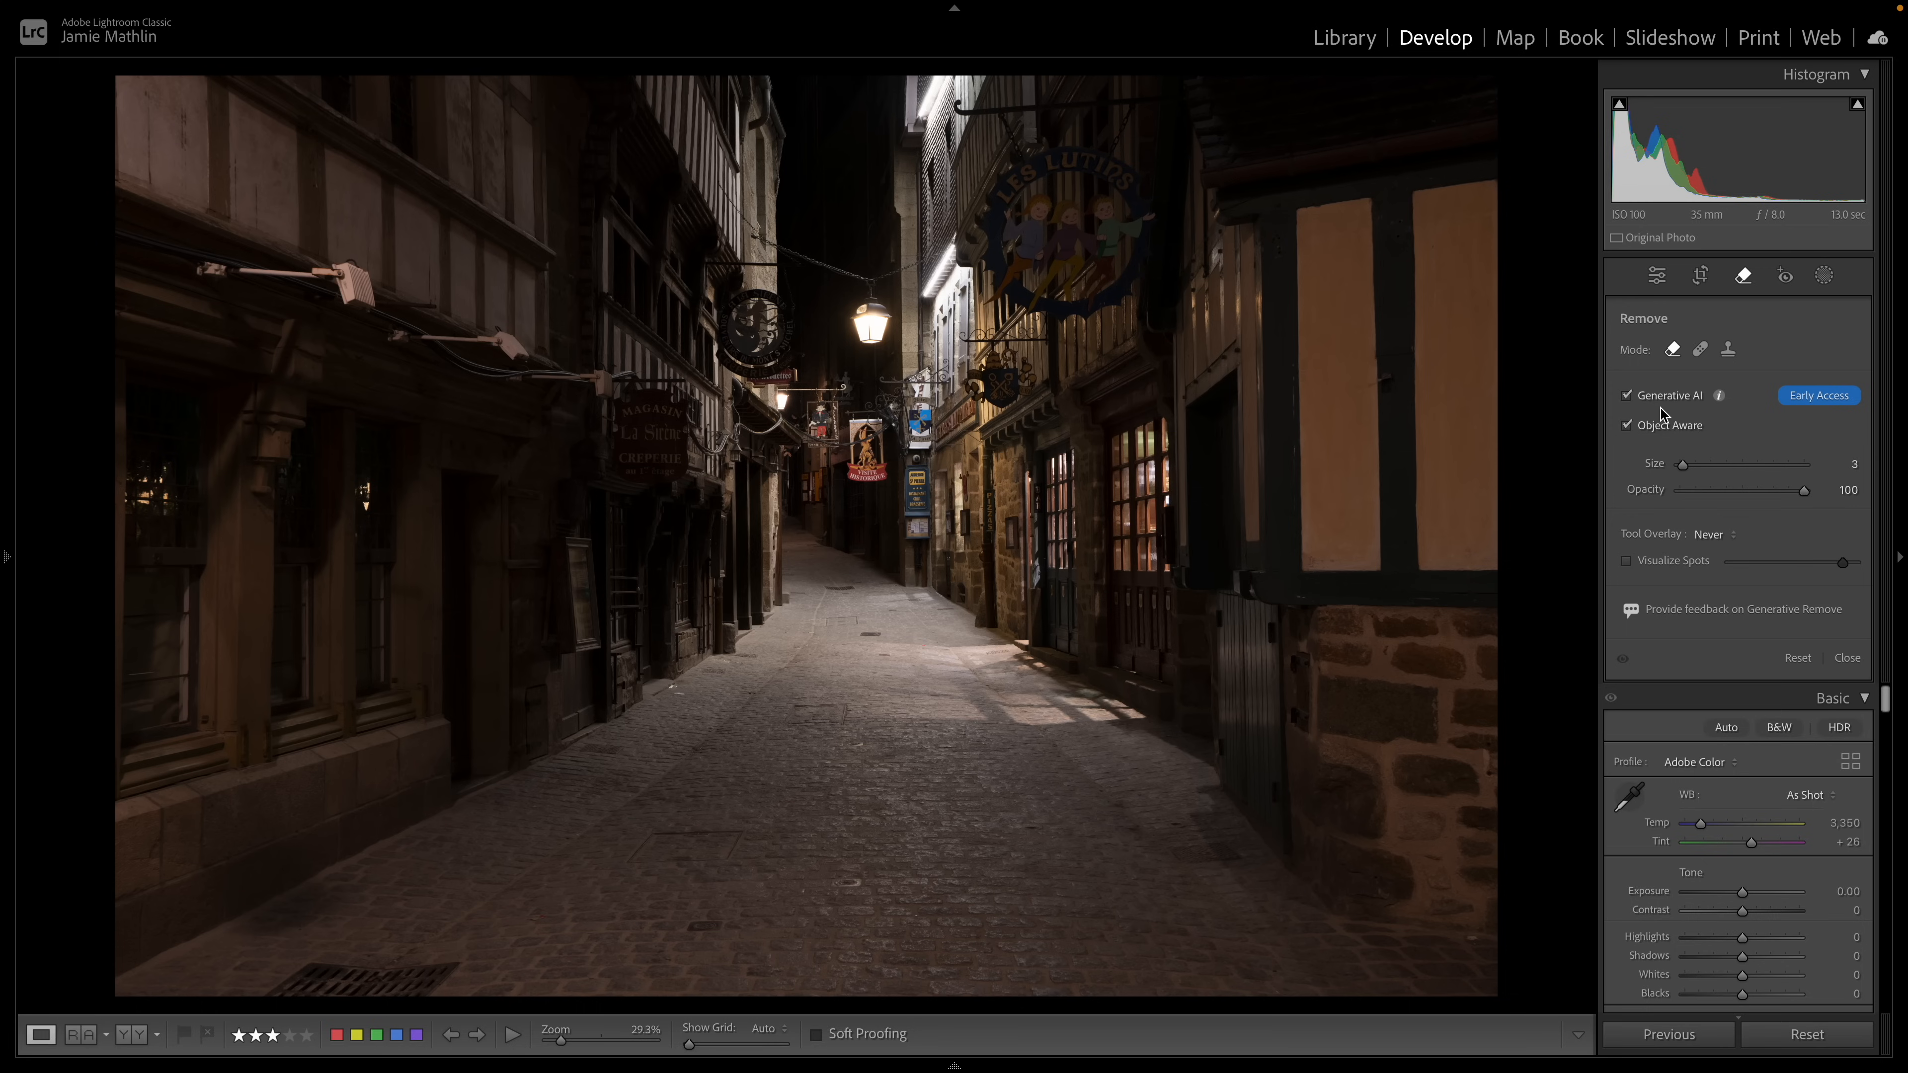
Step: Try to paint out the two wall lamps and their cables using Remove without Generative AI or Object Aware, and reset the photo's edits
{"action": "left_click", "coordinate": [1700, 351]}
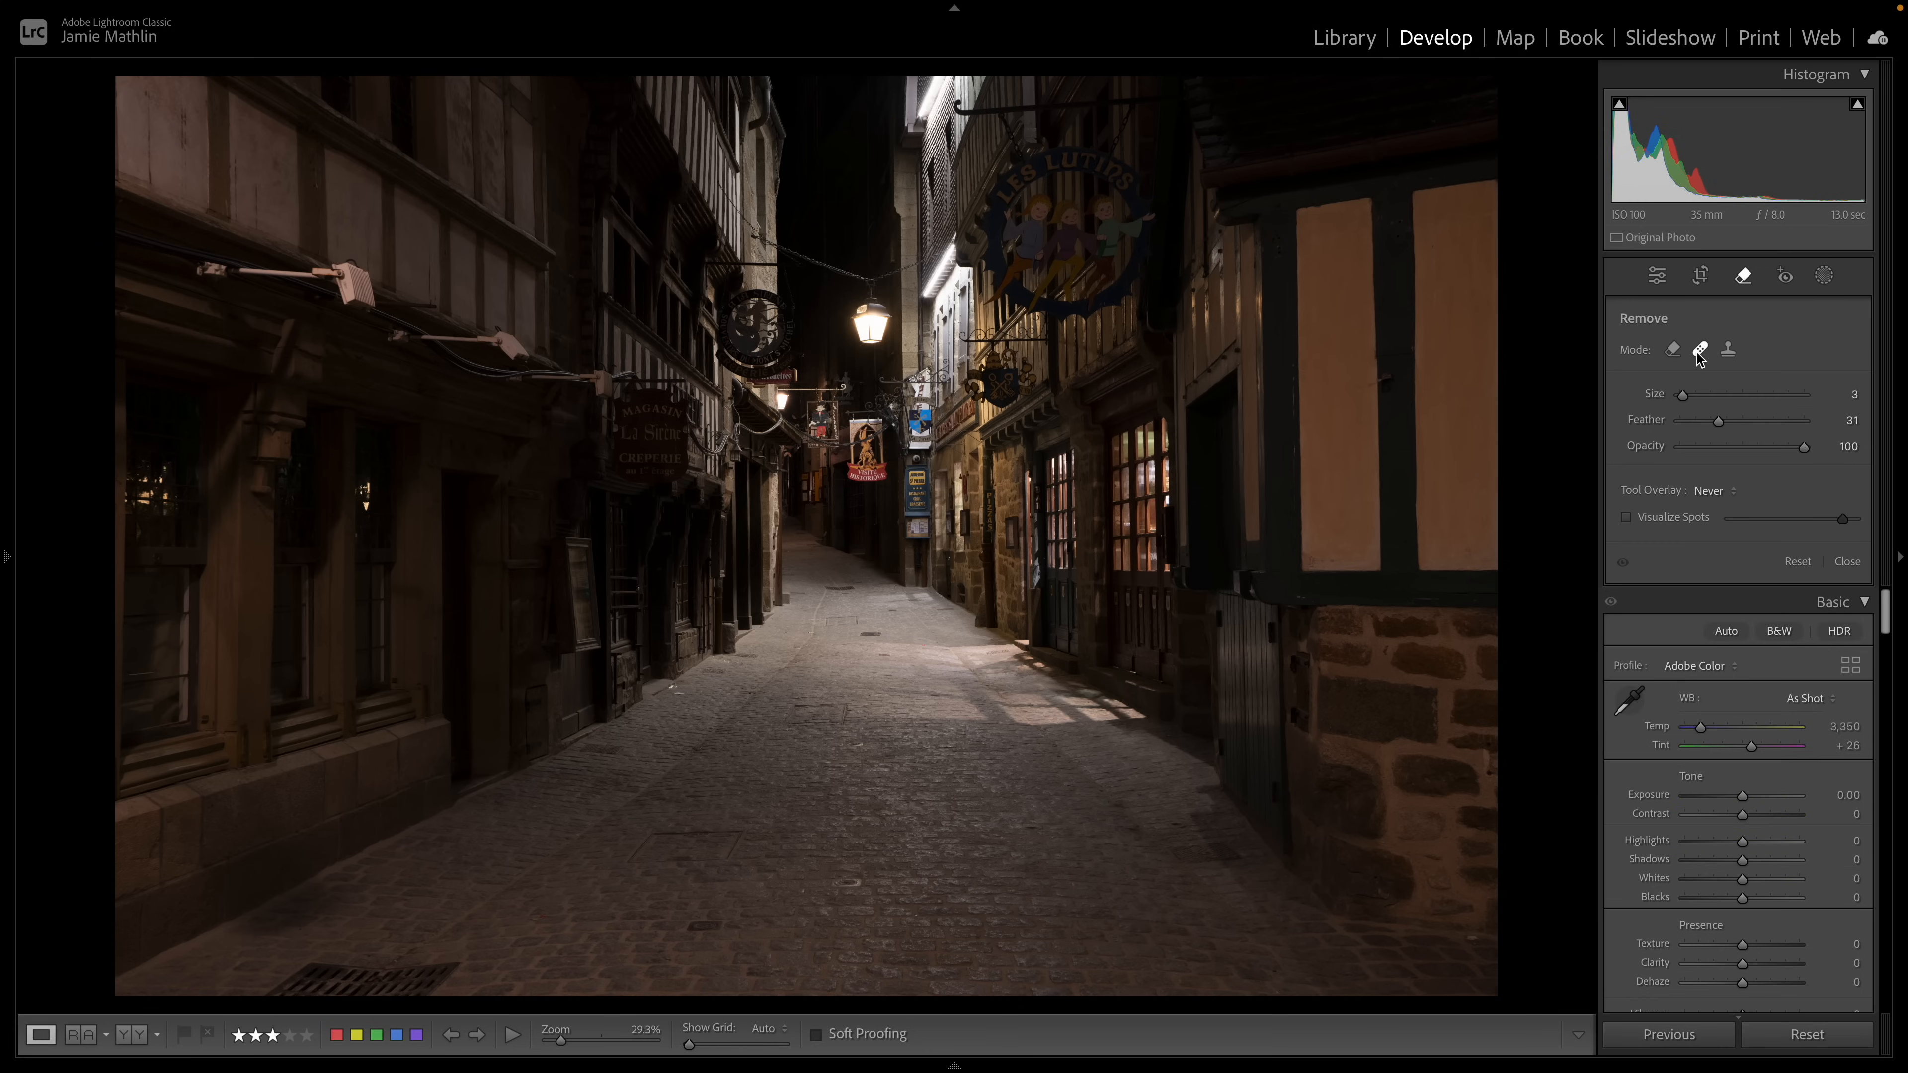
{"action": "left_click", "coordinate": [1672, 351]}
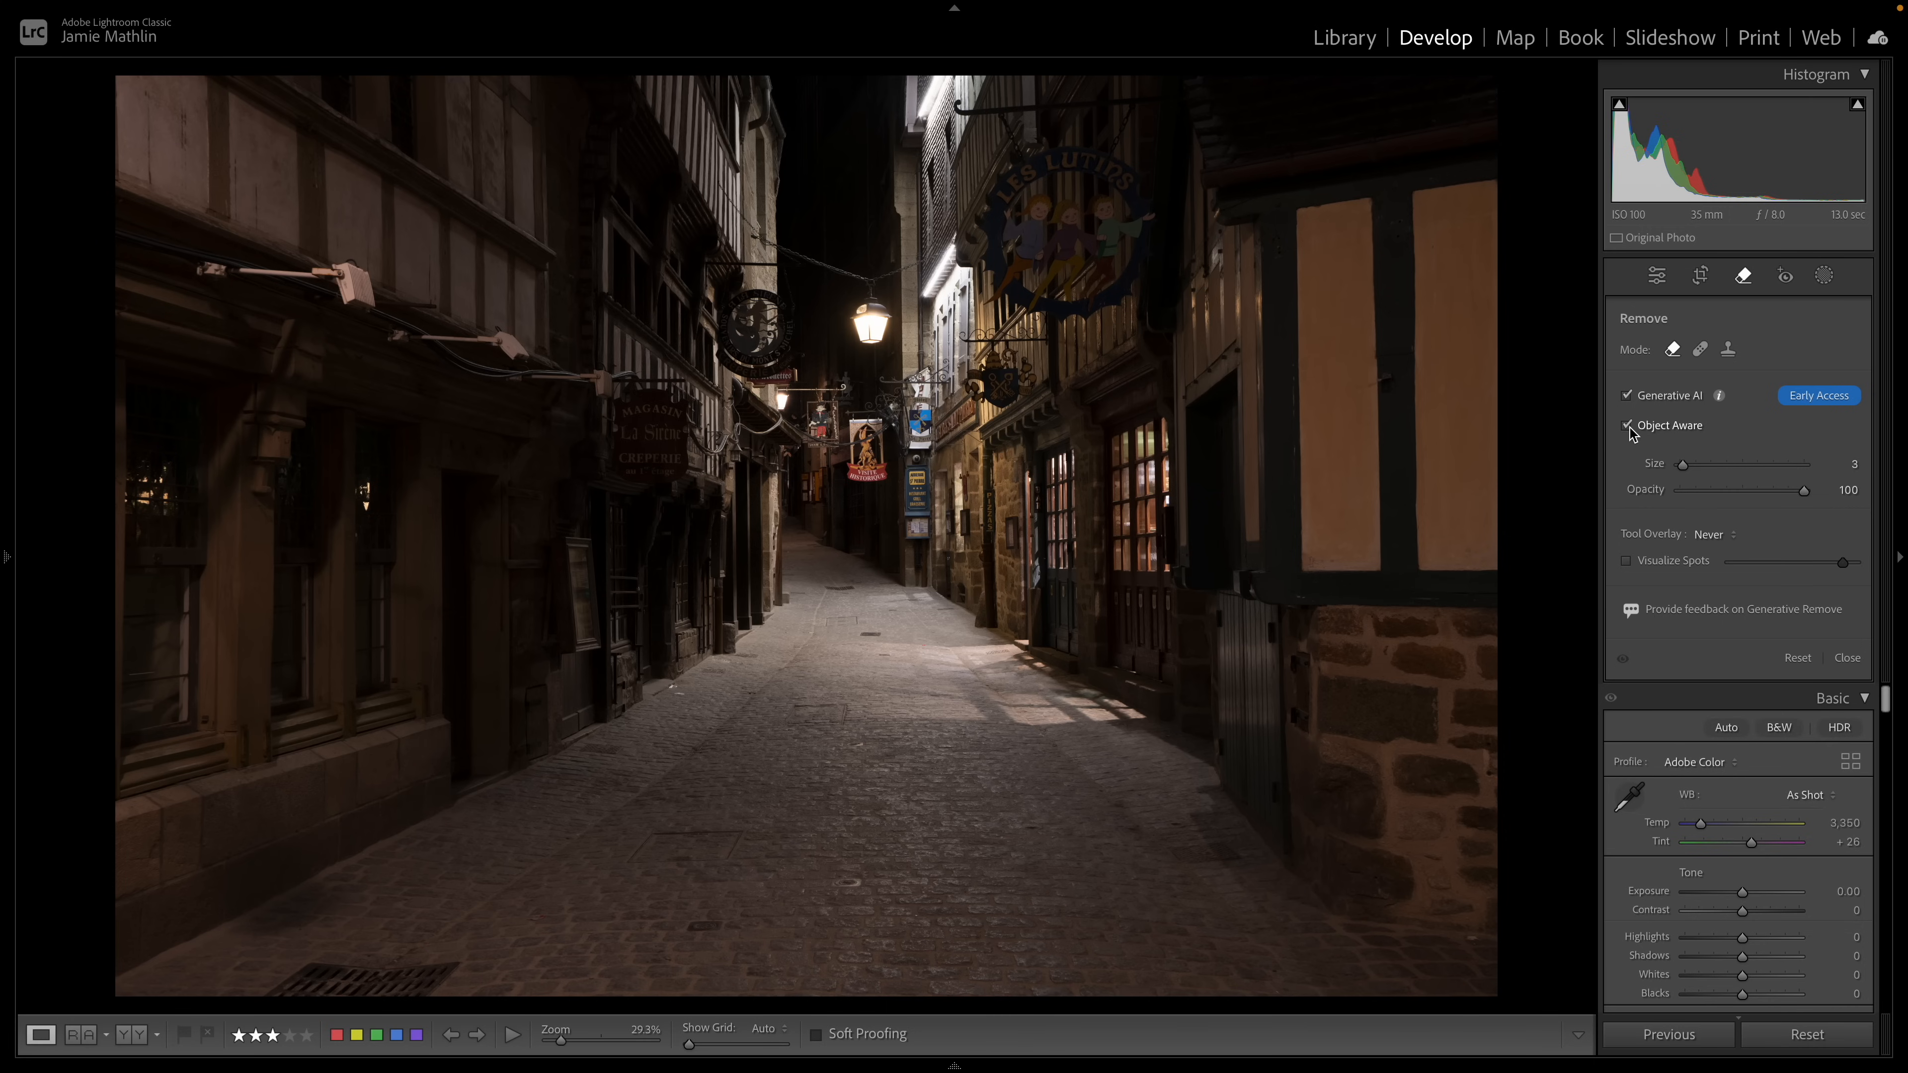
{"action": "left_click", "coordinate": [1635, 398]}
{"action": "scroll", "coordinate": [408, 350], "scroll_direction": "up", "scroll_amount": 3}
{"action": "mouse_move", "coordinate": [200, 267]}
{"action": "left_mouse_down"}
{"action": "mouse_move", "coordinate": [358, 269]}
{"action": "mouse_move", "coordinate": [364, 299]}
{"action": "mouse_move", "coordinate": [208, 277]}
{"action": "left_mouse_up"}
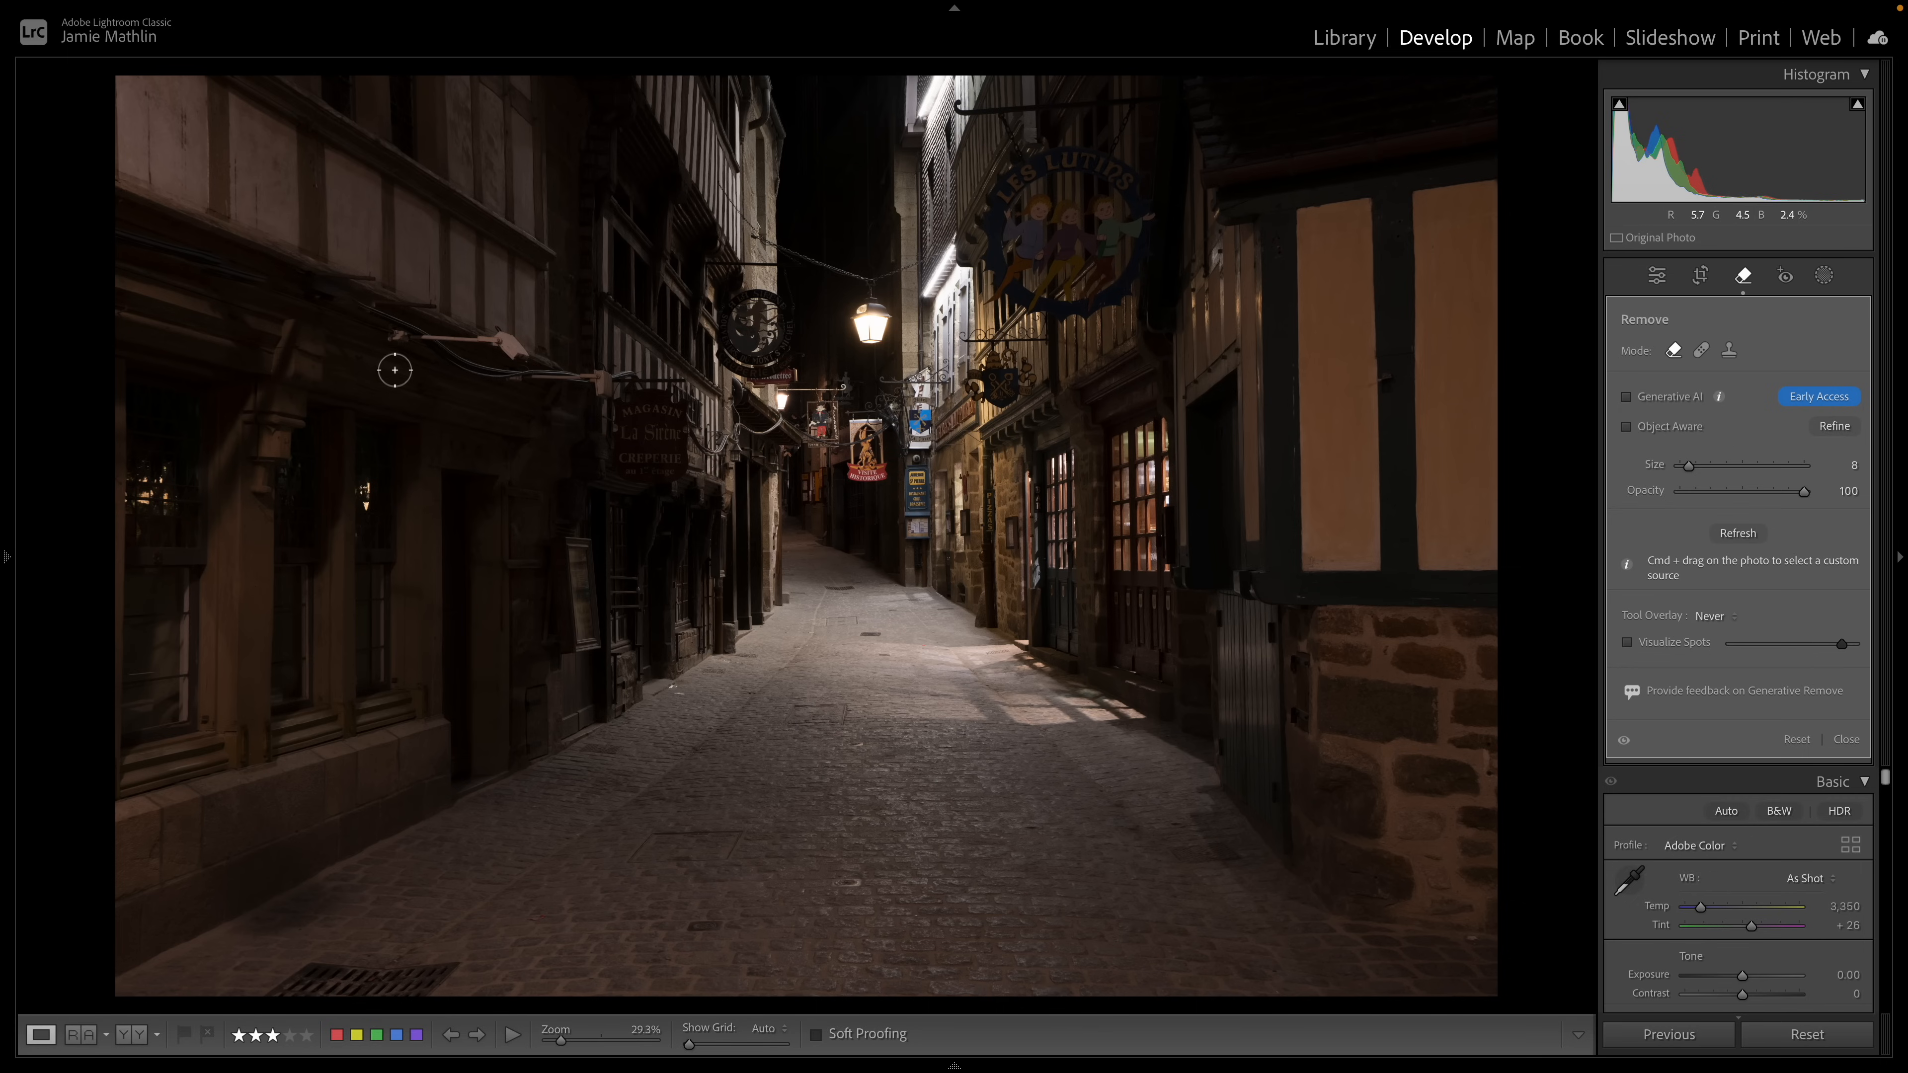
{"action": "mouse_move", "coordinate": [358, 306]}
{"action": "left_mouse_down"}
{"action": "mouse_move", "coordinate": [431, 345]}
{"action": "mouse_move", "coordinate": [503, 334]}
{"action": "mouse_move", "coordinate": [523, 358]}
{"action": "mouse_move", "coordinate": [423, 340]}
{"action": "left_mouse_up"}
{"action": "mouse_move", "coordinate": [443, 354]}
{"action": "left_mouse_down"}
{"action": "mouse_move", "coordinate": [605, 382]}
{"action": "mouse_move", "coordinate": [471, 376]}
{"action": "mouse_move", "coordinate": [439, 353]}
{"action": "mouse_move", "coordinate": [550, 375]}
{"action": "left_mouse_up"}
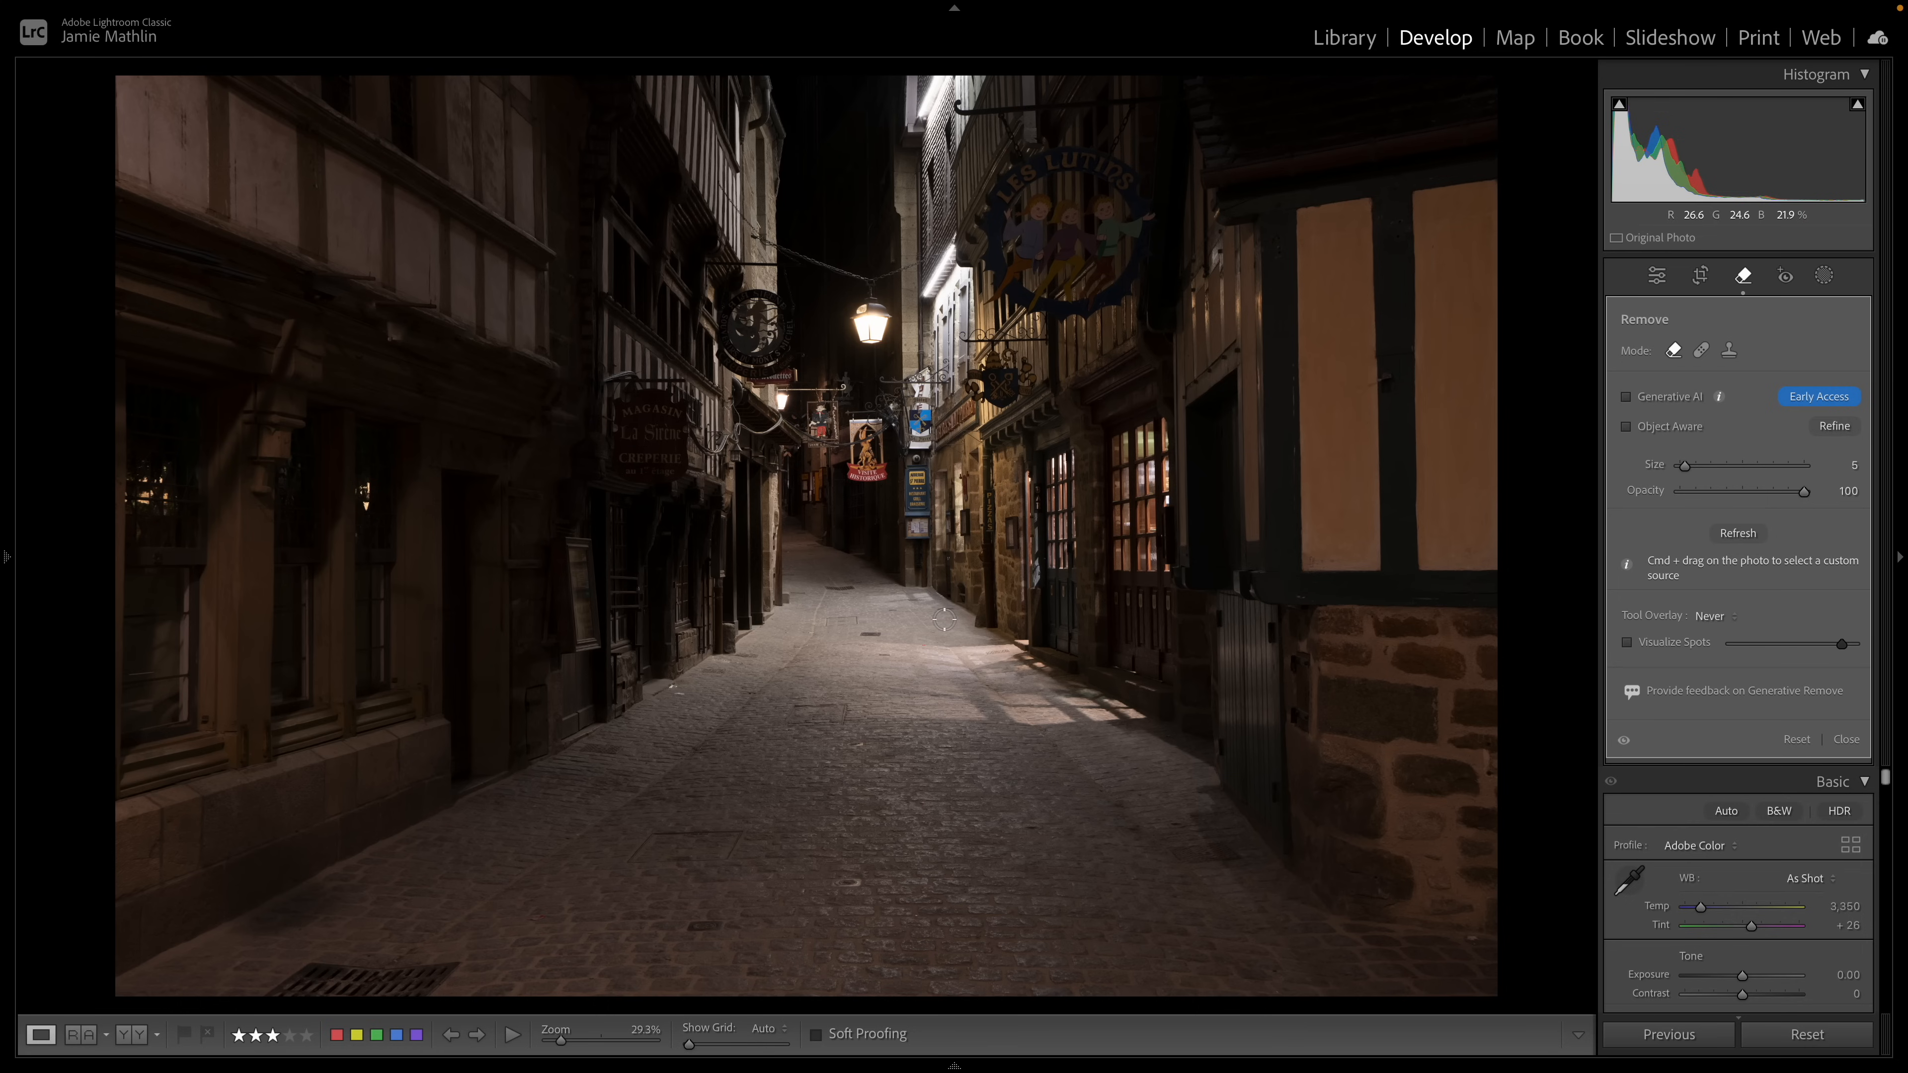
{"action": "left_click", "coordinate": [1801, 1036]}
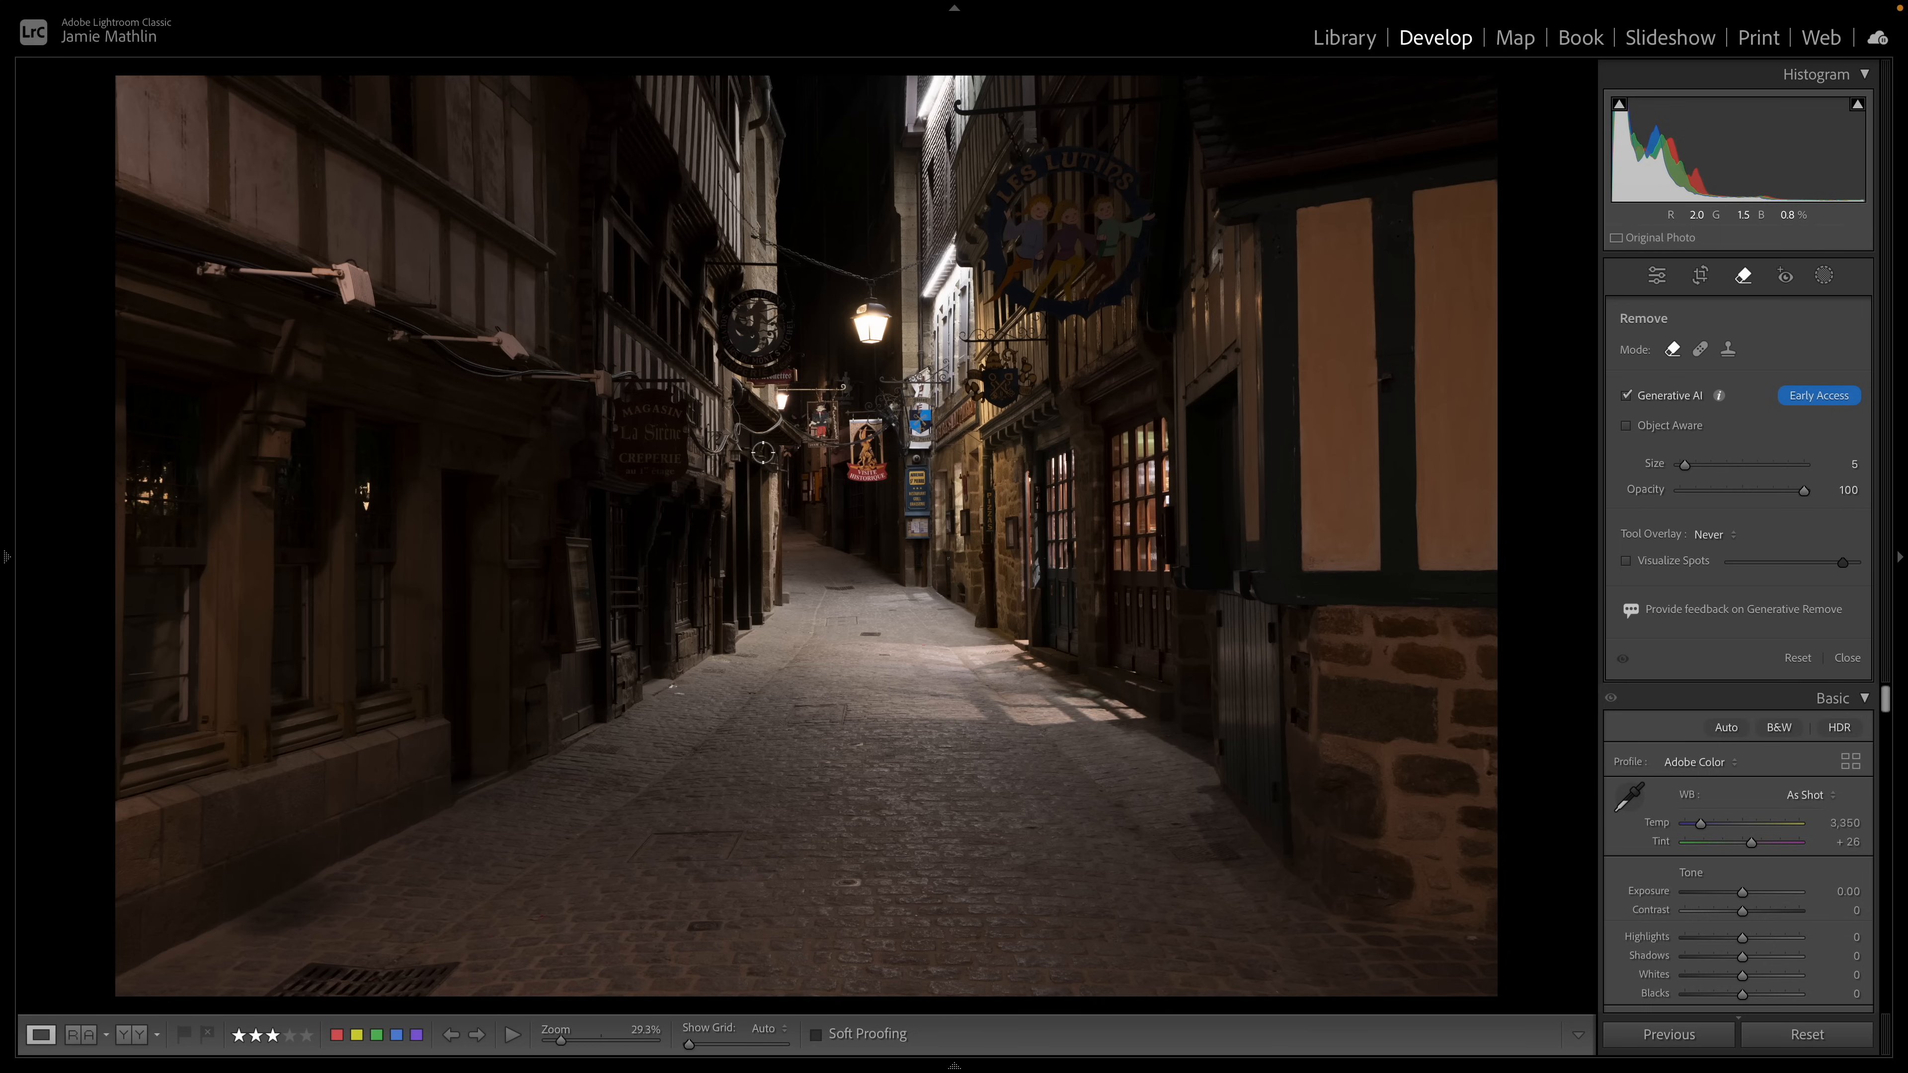
Step: With Generative AI on, brush a removal mask over both wall lamps and their cables, using brush sizes 8 and 4
{"action": "key", "text": "bracketright"}
{"action": "key", "text": "bracketright"}
{"action": "mouse_move", "coordinate": [159, 241]}
{"action": "left_mouse_down"}
{"action": "mouse_move", "coordinate": [112, 232]}
{"action": "mouse_move", "coordinate": [198, 265]}
{"action": "mouse_move", "coordinate": [370, 277]}
{"action": "mouse_move", "coordinate": [363, 304]}
{"action": "mouse_move", "coordinate": [318, 281]}
{"action": "mouse_move", "coordinate": [359, 306]}
{"action": "left_mouse_up"}
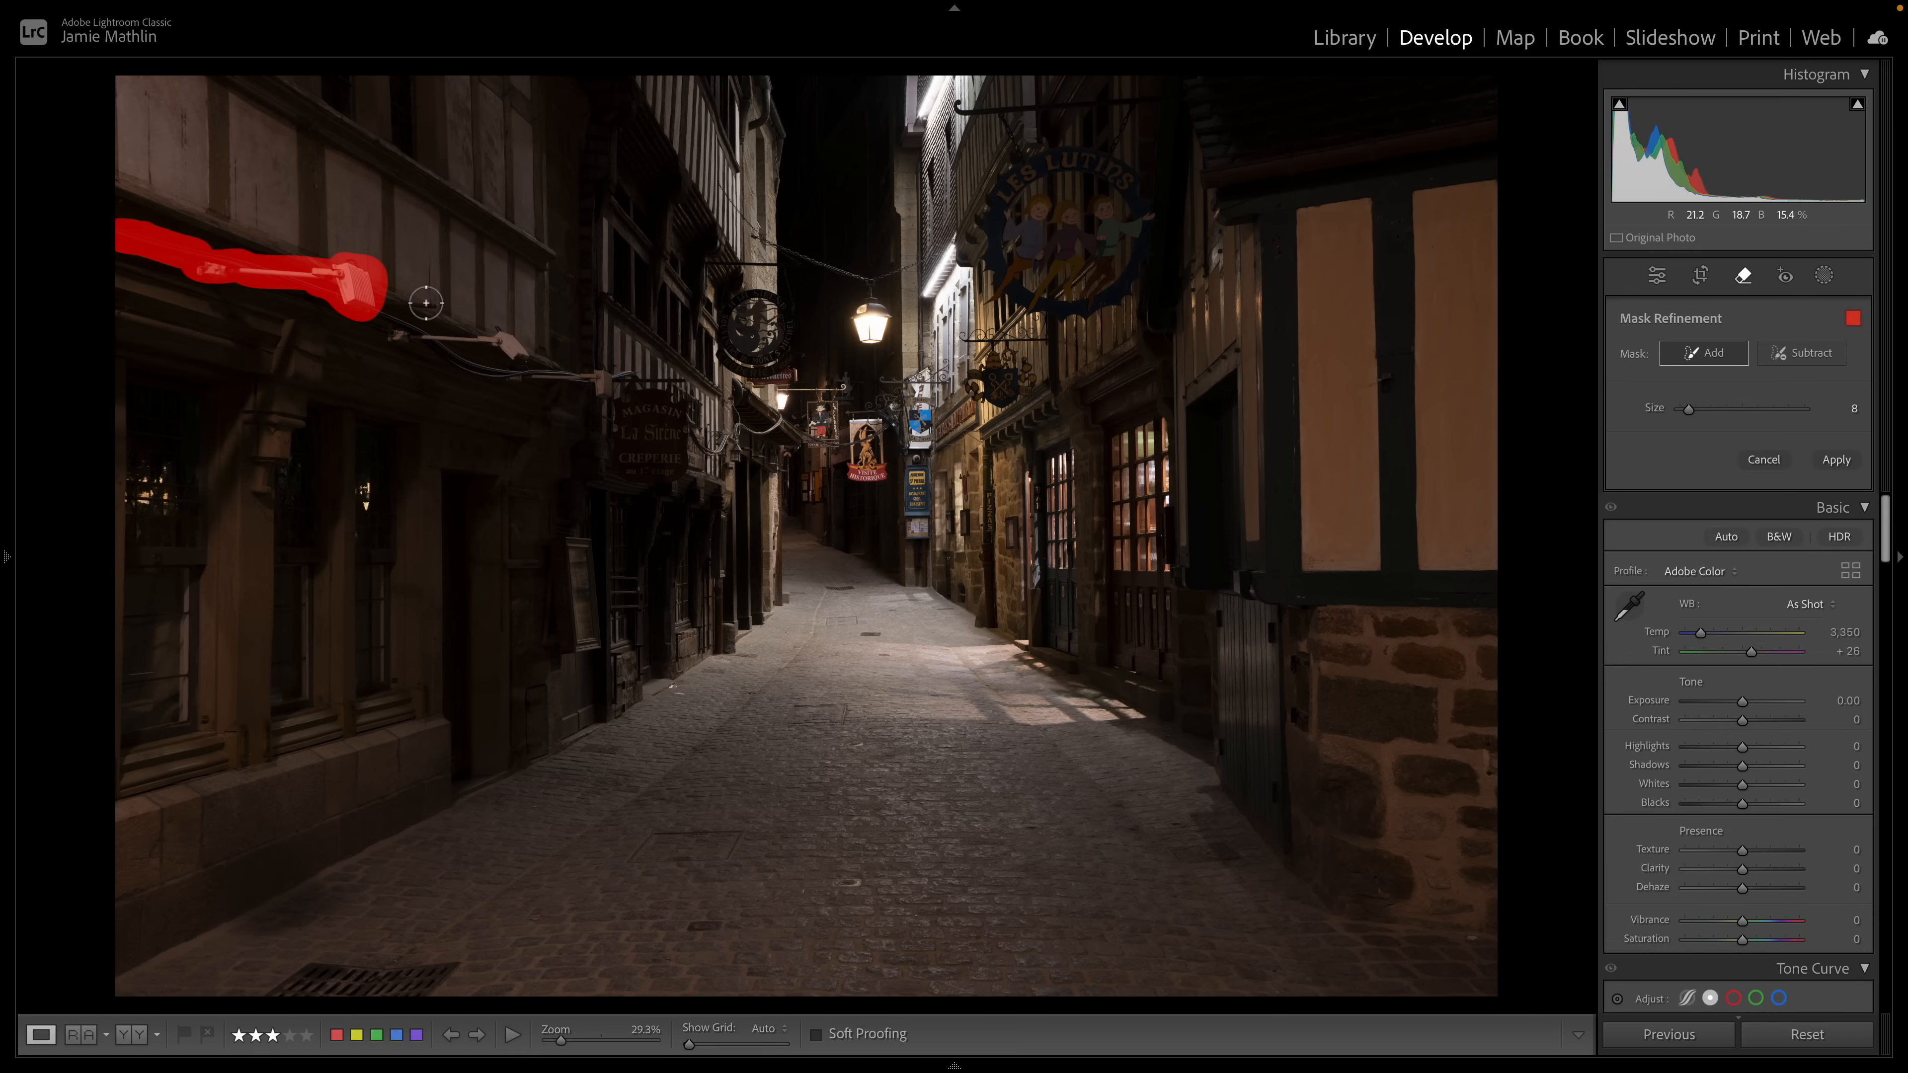
{"action": "key", "text": "bracketleft"}
{"action": "mouse_move", "coordinate": [391, 314]}
{"action": "left_mouse_down"}
{"action": "mouse_move", "coordinate": [499, 333]}
{"action": "mouse_move", "coordinate": [520, 357]}
{"action": "mouse_move", "coordinate": [437, 348]}
{"action": "mouse_move", "coordinate": [608, 378]}
{"action": "mouse_move", "coordinate": [596, 390]}
{"action": "mouse_move", "coordinate": [641, 375]}
{"action": "left_mouse_up"}
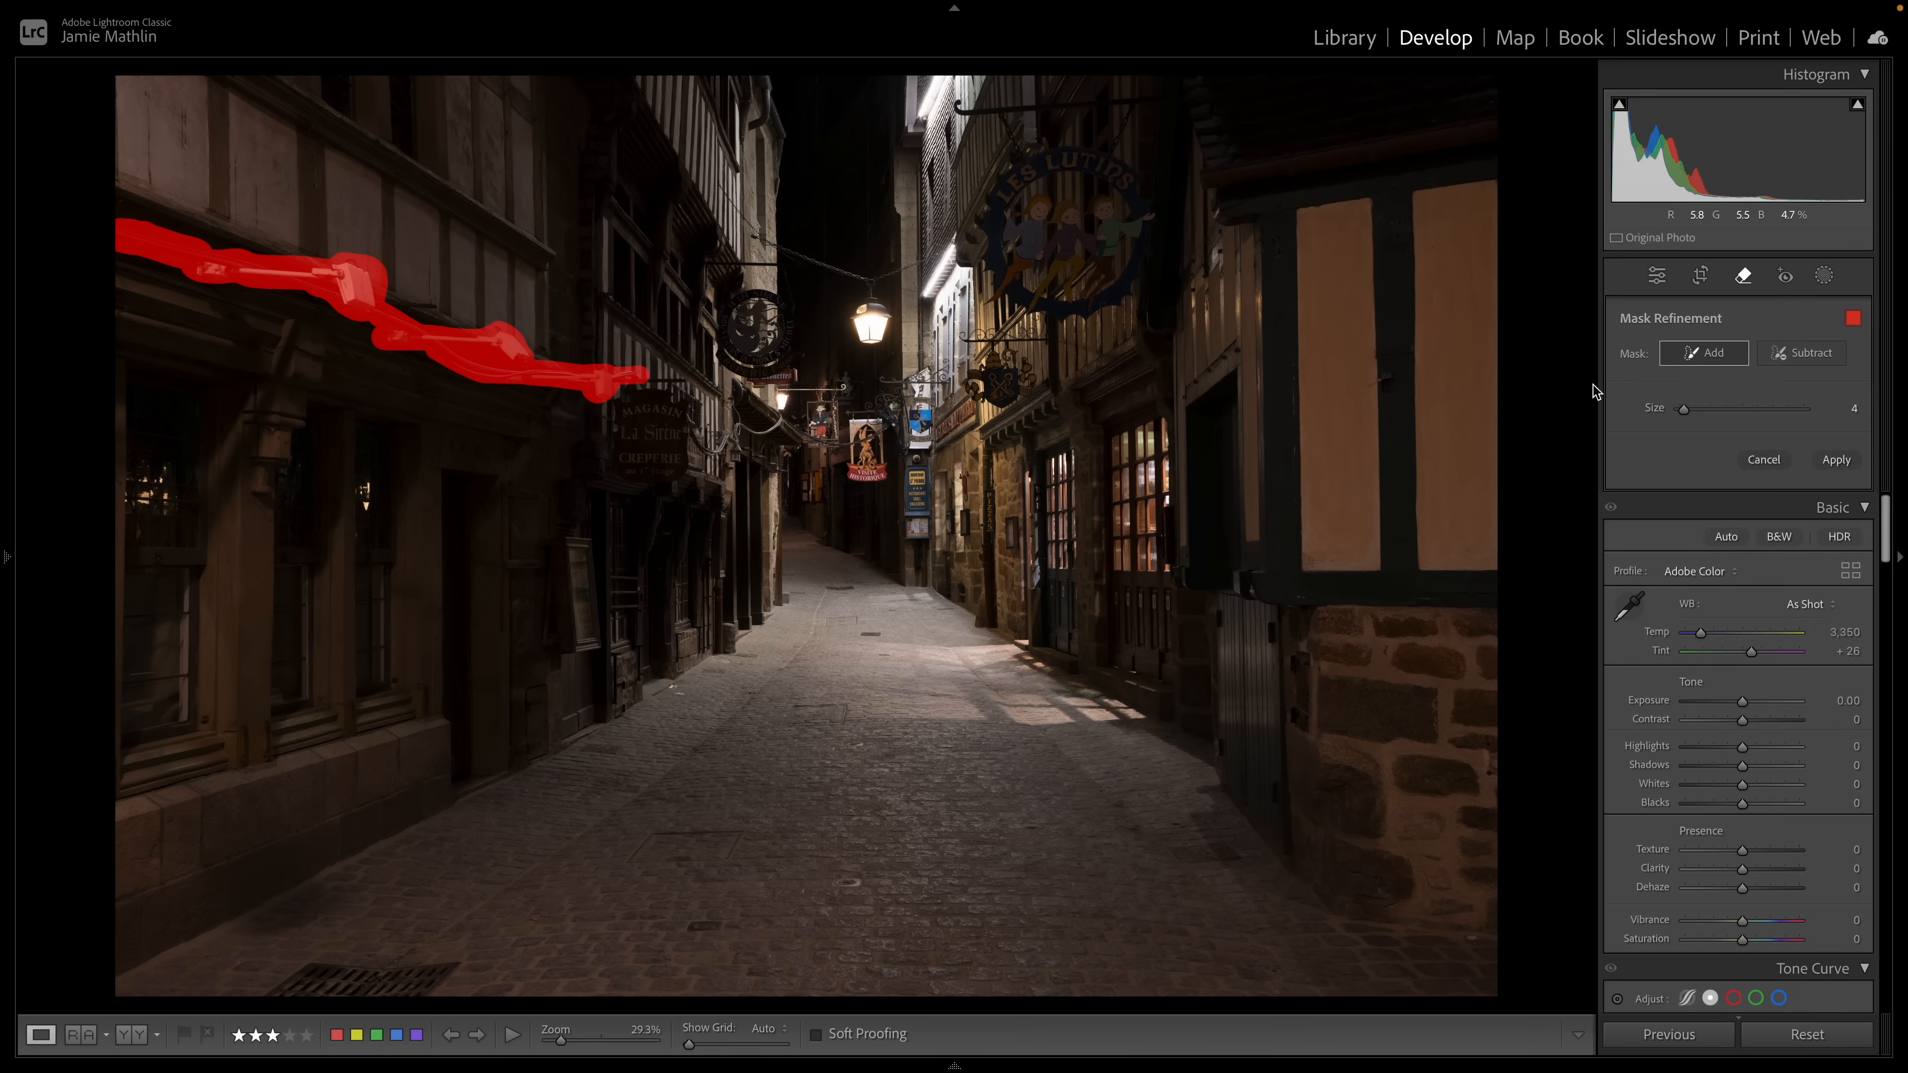
Step: Subtract the excess areas around the lamps and cables from the removal mask, reducing the brush size to 2
{"action": "left_click", "coordinate": [1802, 353]}
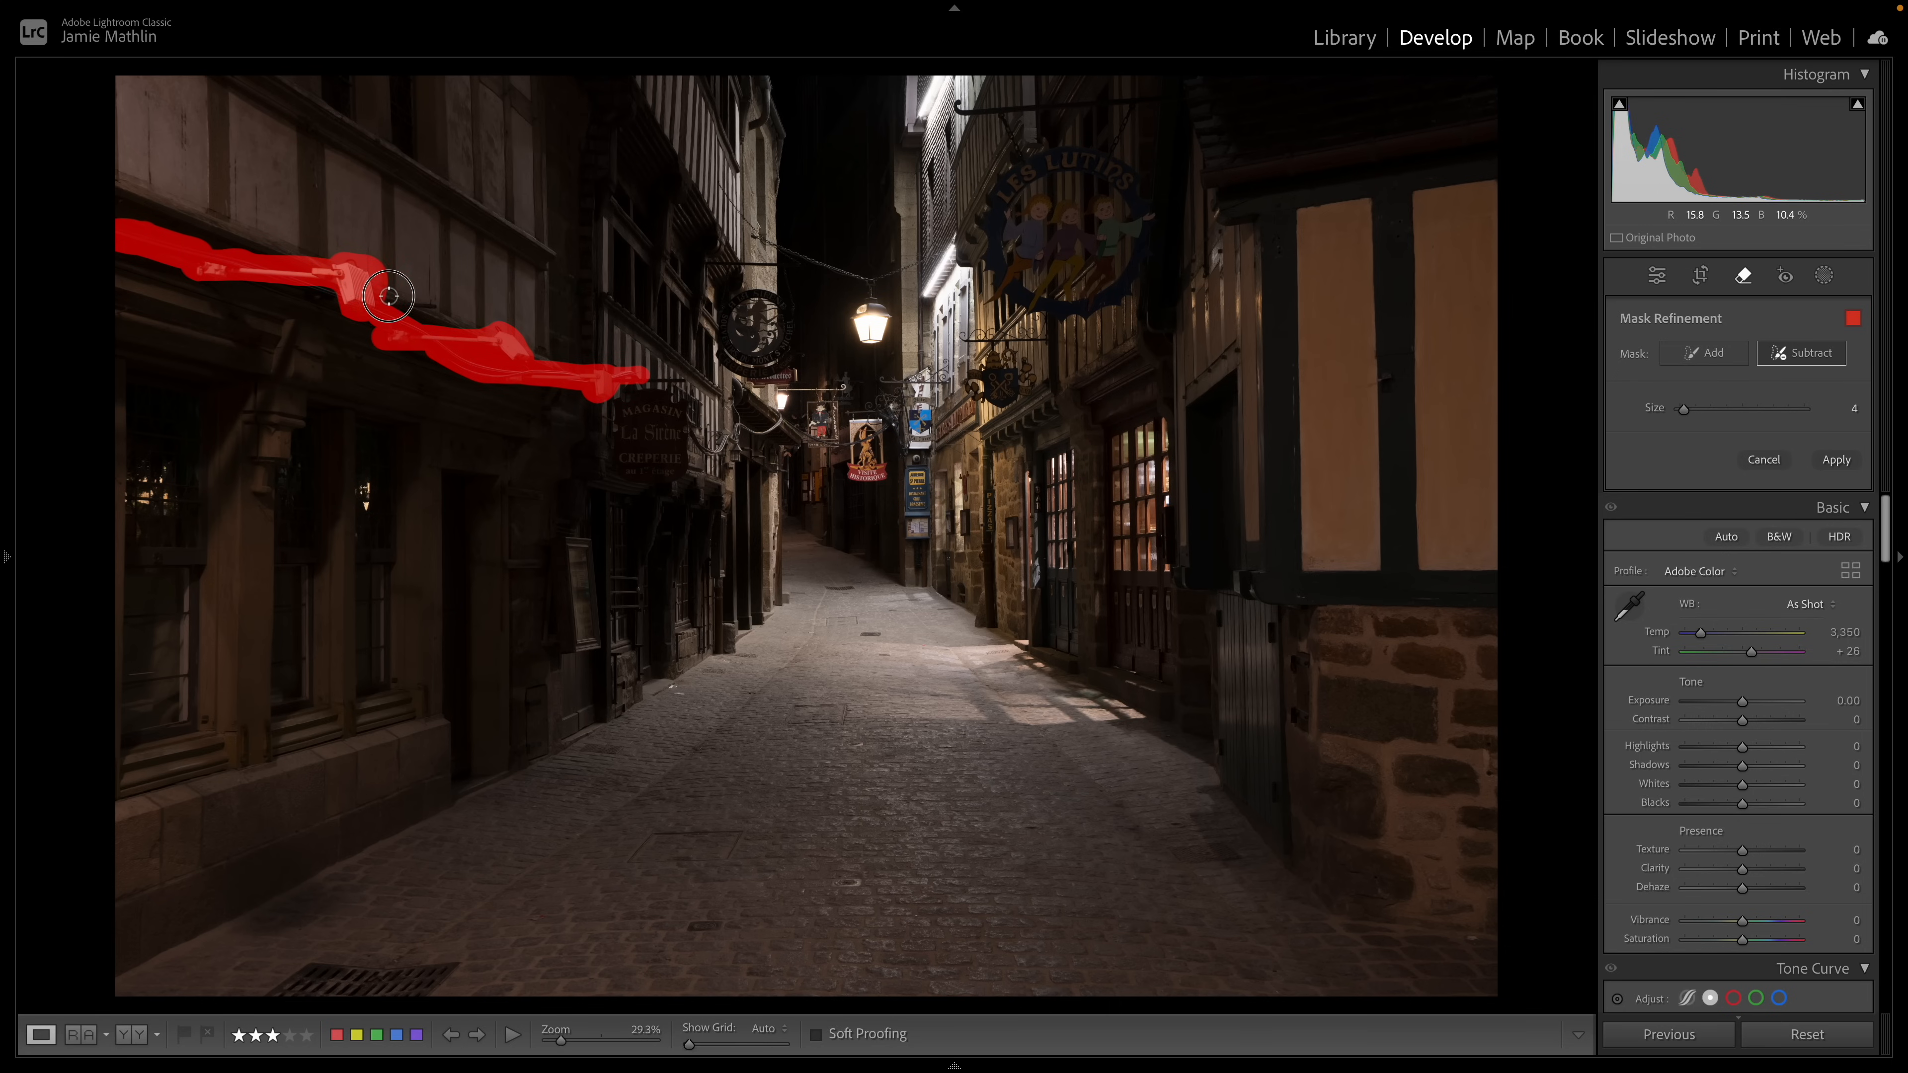
{"action": "mouse_move", "coordinate": [371, 260]}
{"action": "left_mouse_down"}
{"action": "mouse_move", "coordinate": [255, 257]}
{"action": "mouse_move", "coordinate": [108, 222]}
{"action": "left_mouse_up"}
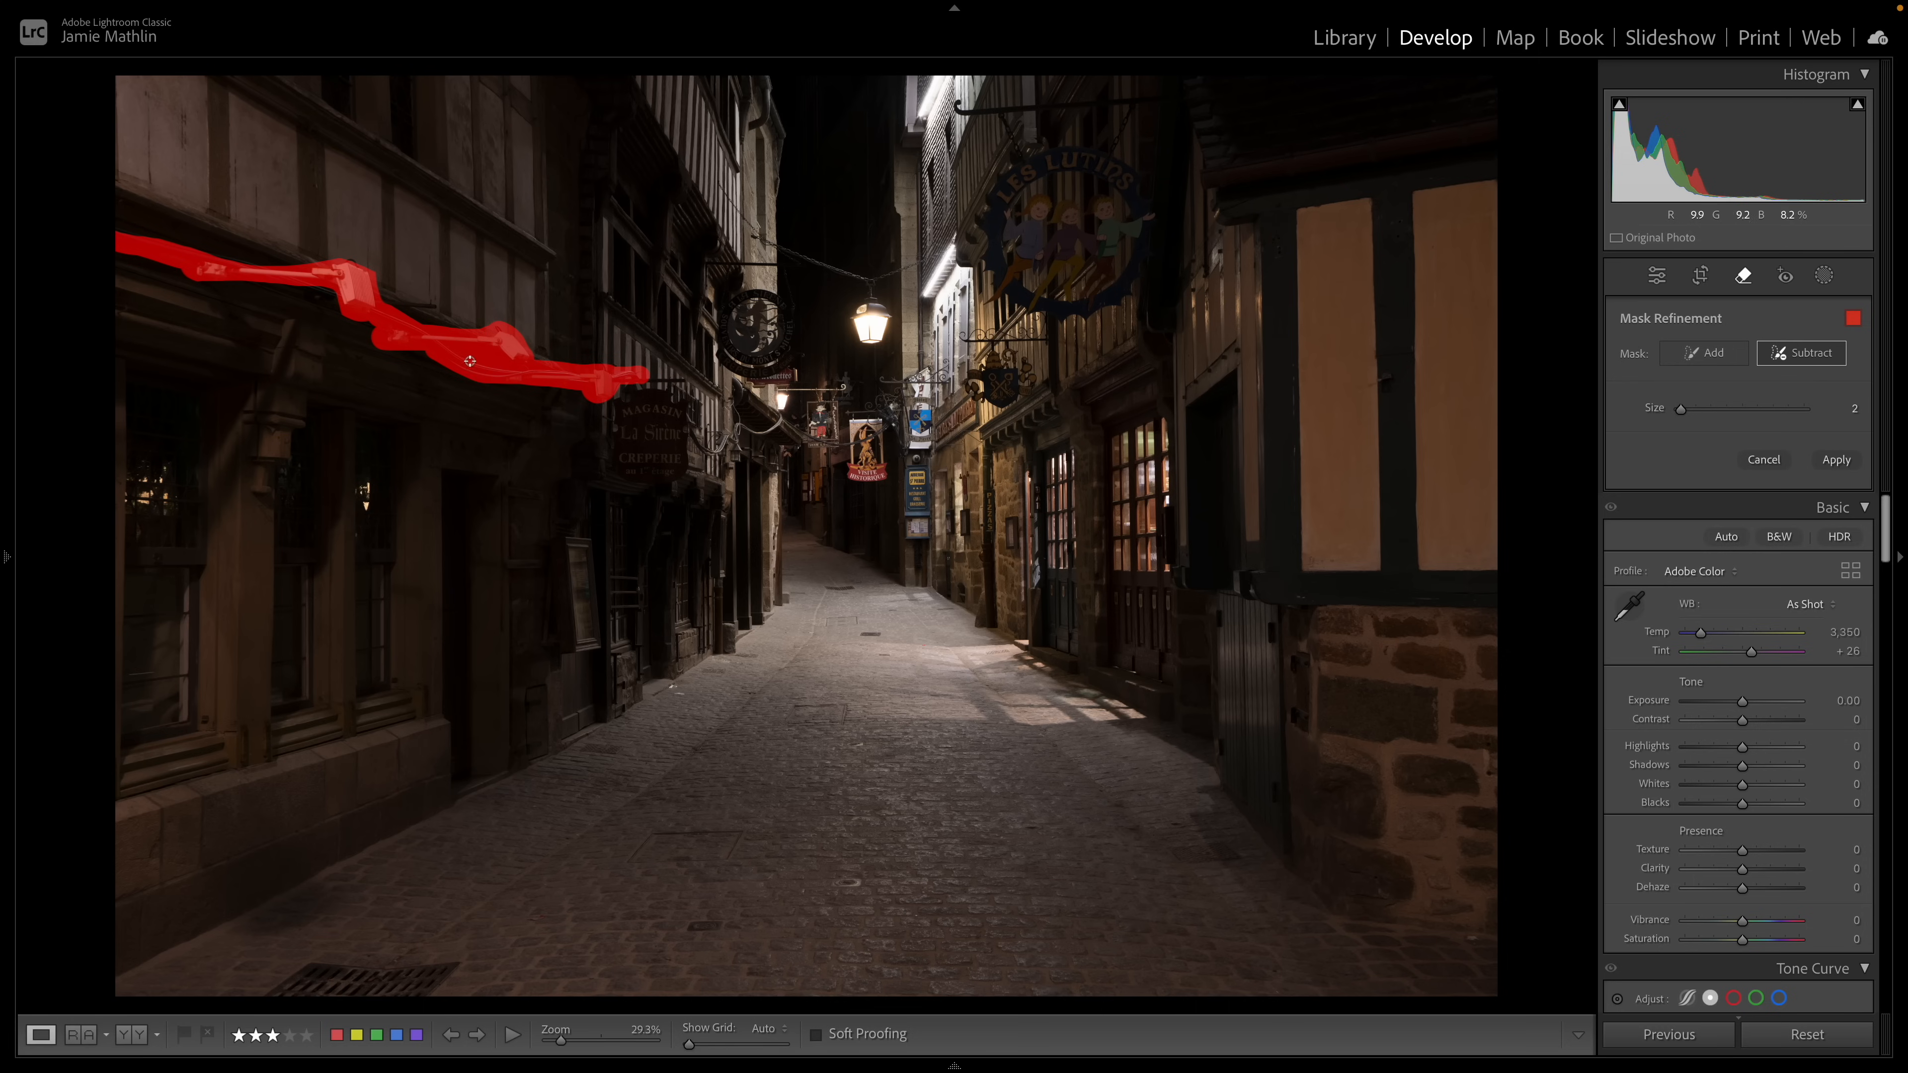
{"action": "left_click_drag", "start_coordinate": [468, 350], "coordinate": [496, 358]}
{"action": "left_click_drag", "start_coordinate": [536, 390], "coordinate": [589, 403]}
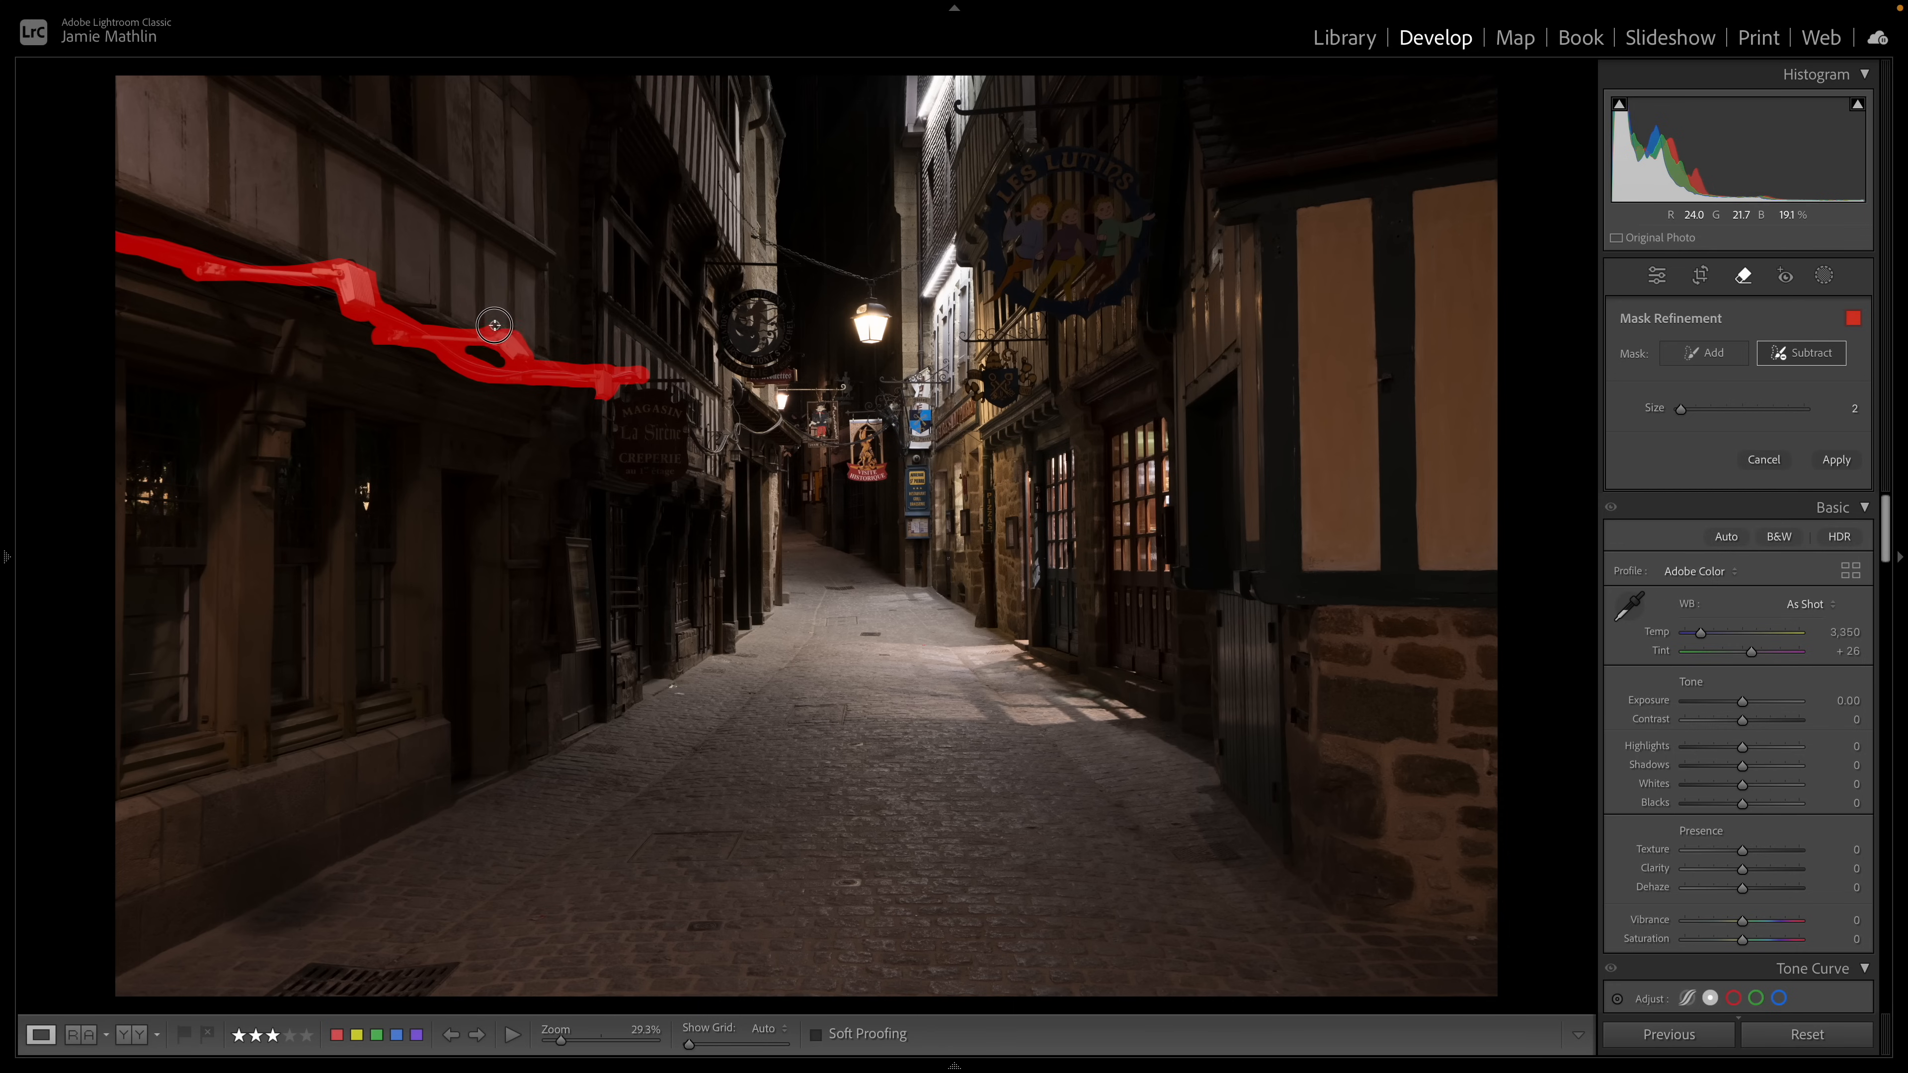
{"action": "left_click_drag", "start_coordinate": [481, 328], "coordinate": [420, 317]}
Step: Add the missed edge of the upper lamp back to the mask and apply the generative removal
{"action": "left_click", "coordinate": [1696, 359]}
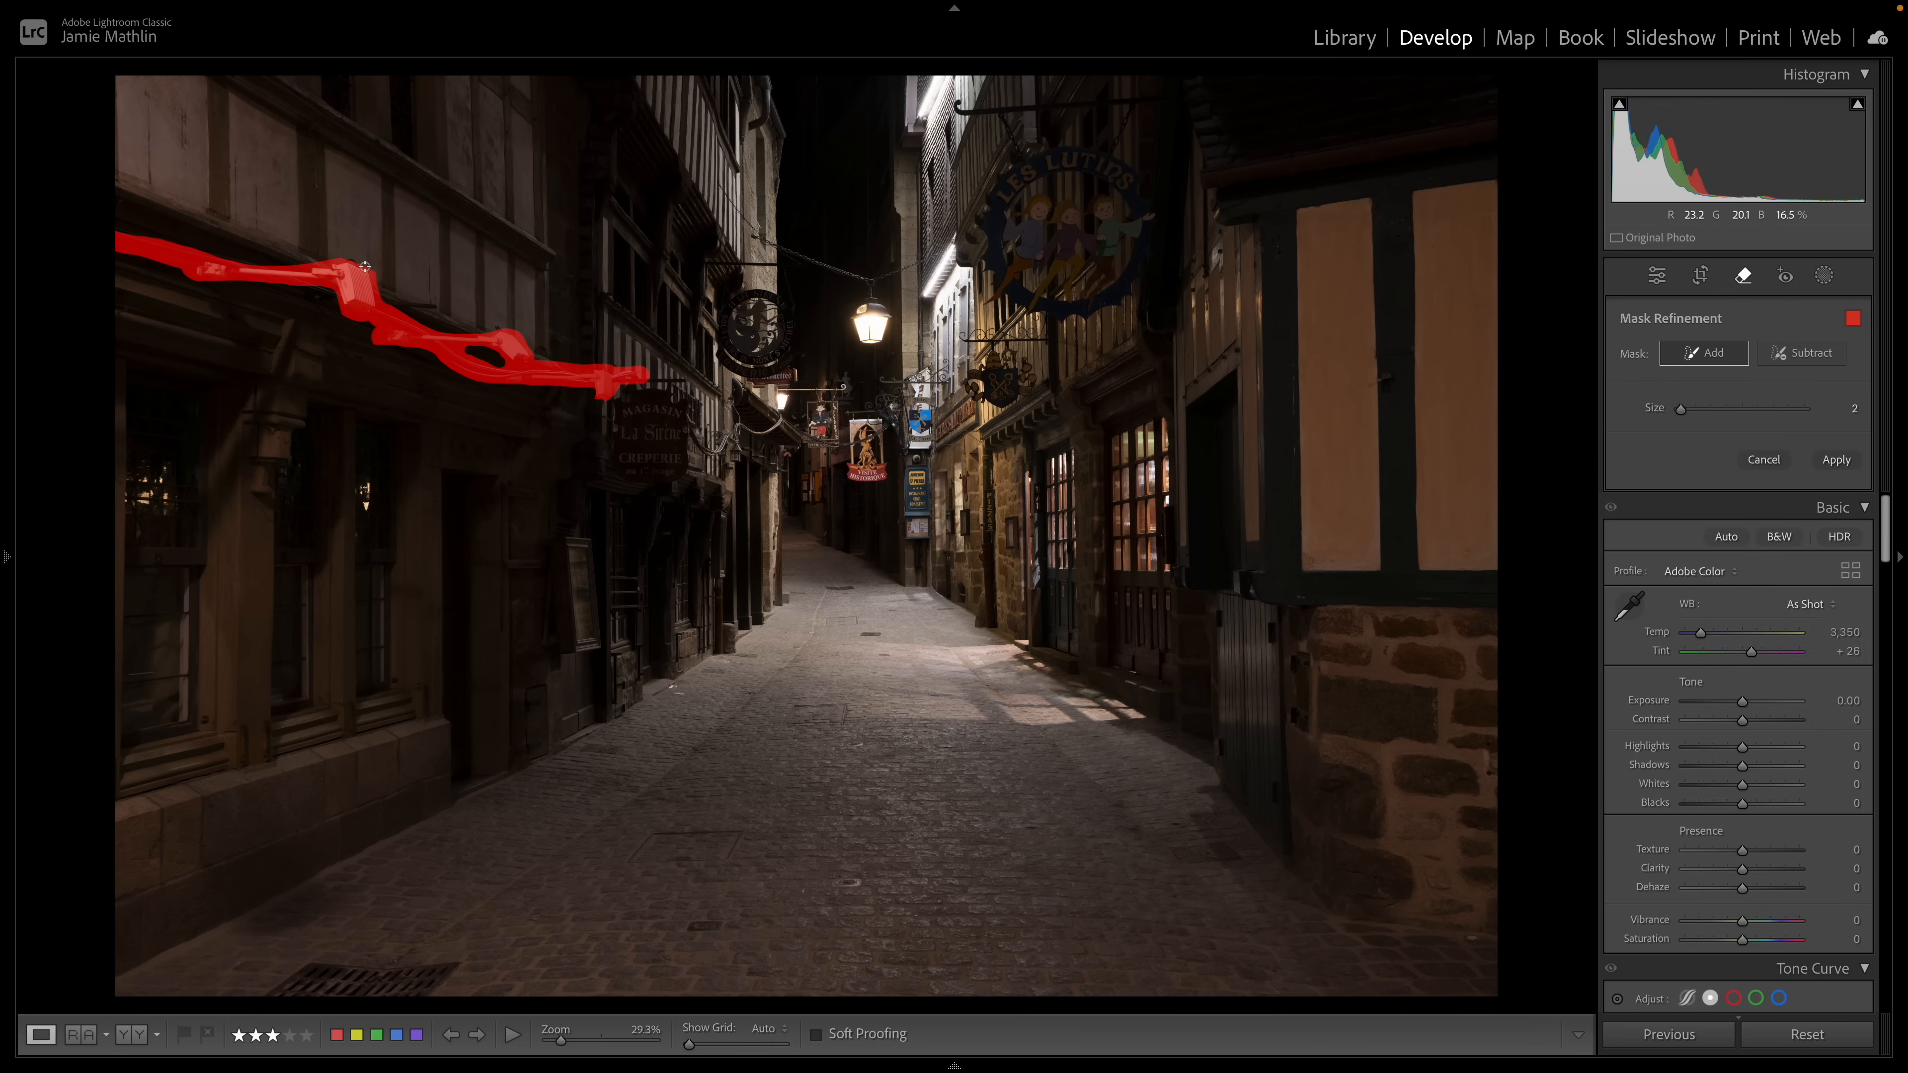
{"action": "left_click", "coordinate": [349, 260]}
{"action": "left_click", "coordinate": [1833, 463]}
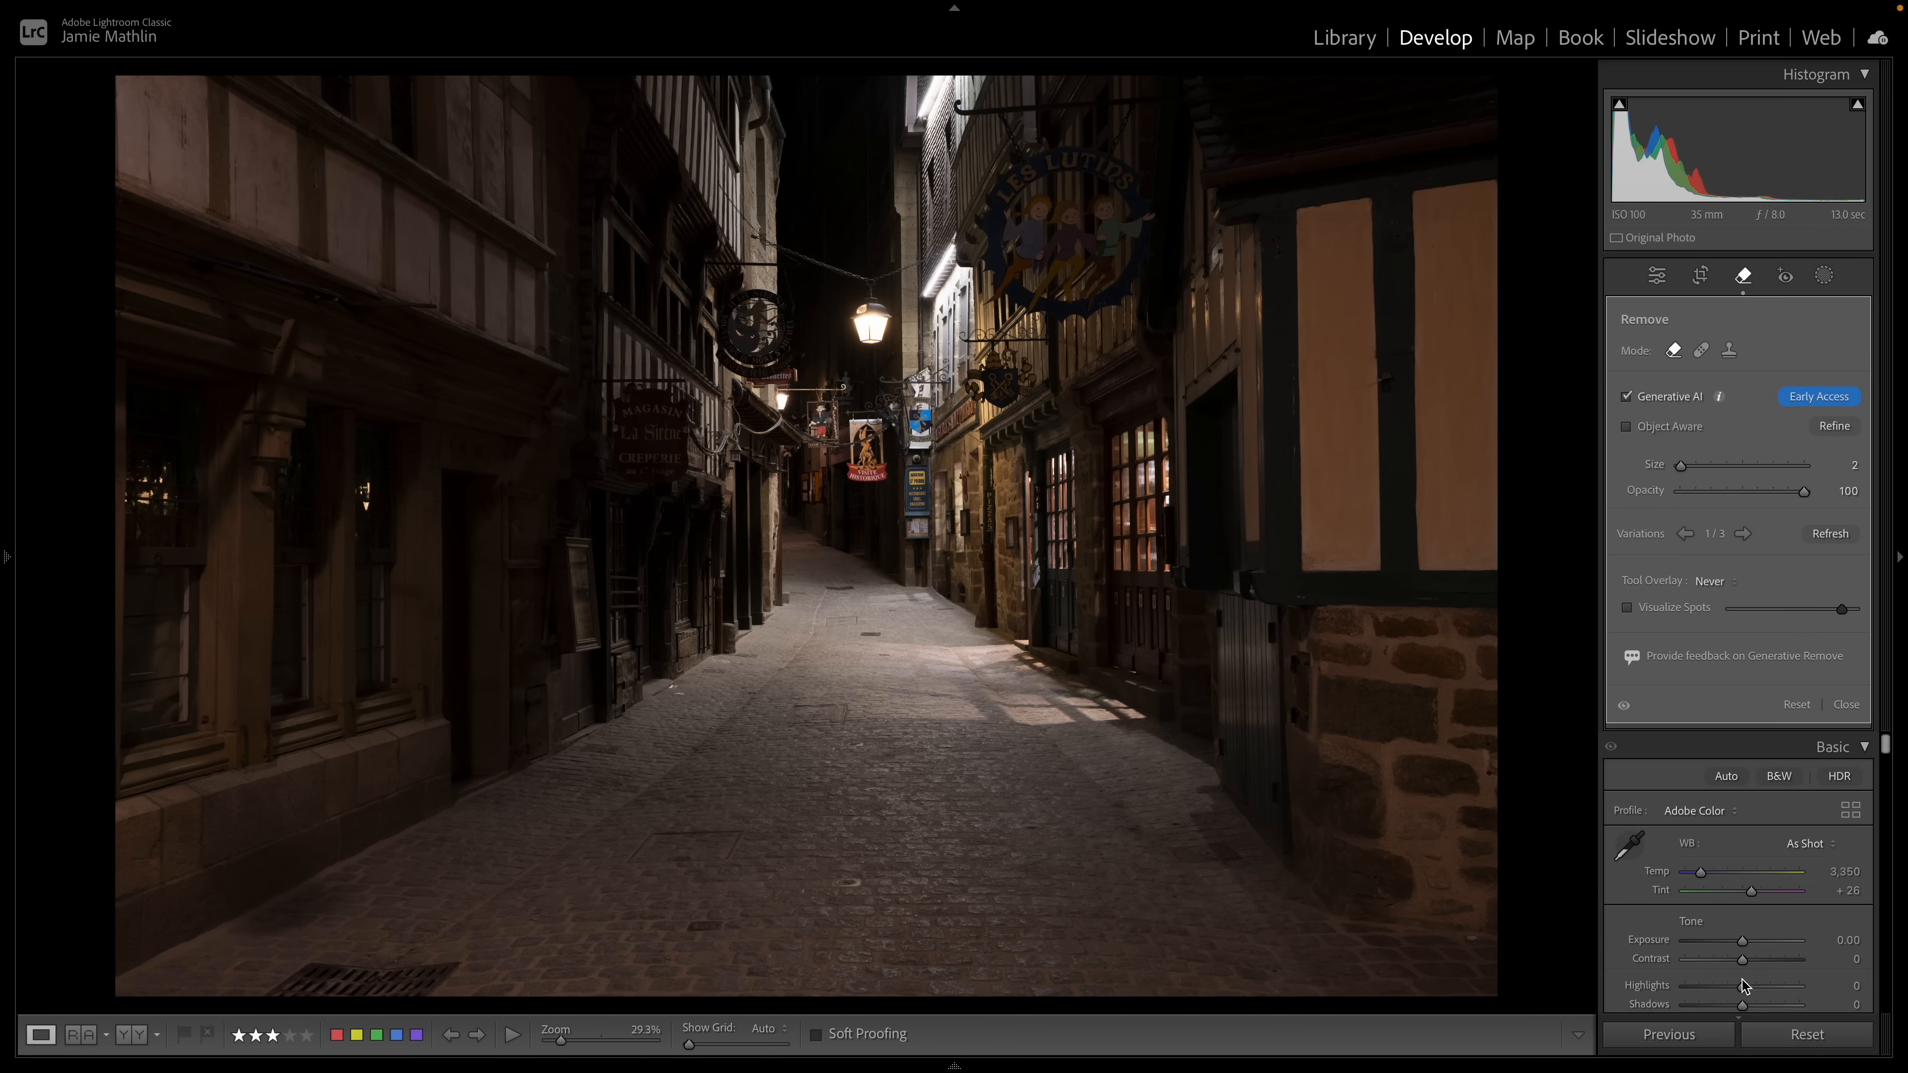
Step: Brighten the street by setting Highlights to -67, Shadows to +100 and Exposure to +0.35
{"action": "left_click_drag", "start_coordinate": [1742, 995], "coordinate": [1803, 1007]}
{"action": "left_click_drag", "start_coordinate": [1742, 941], "coordinate": [1751, 945]}
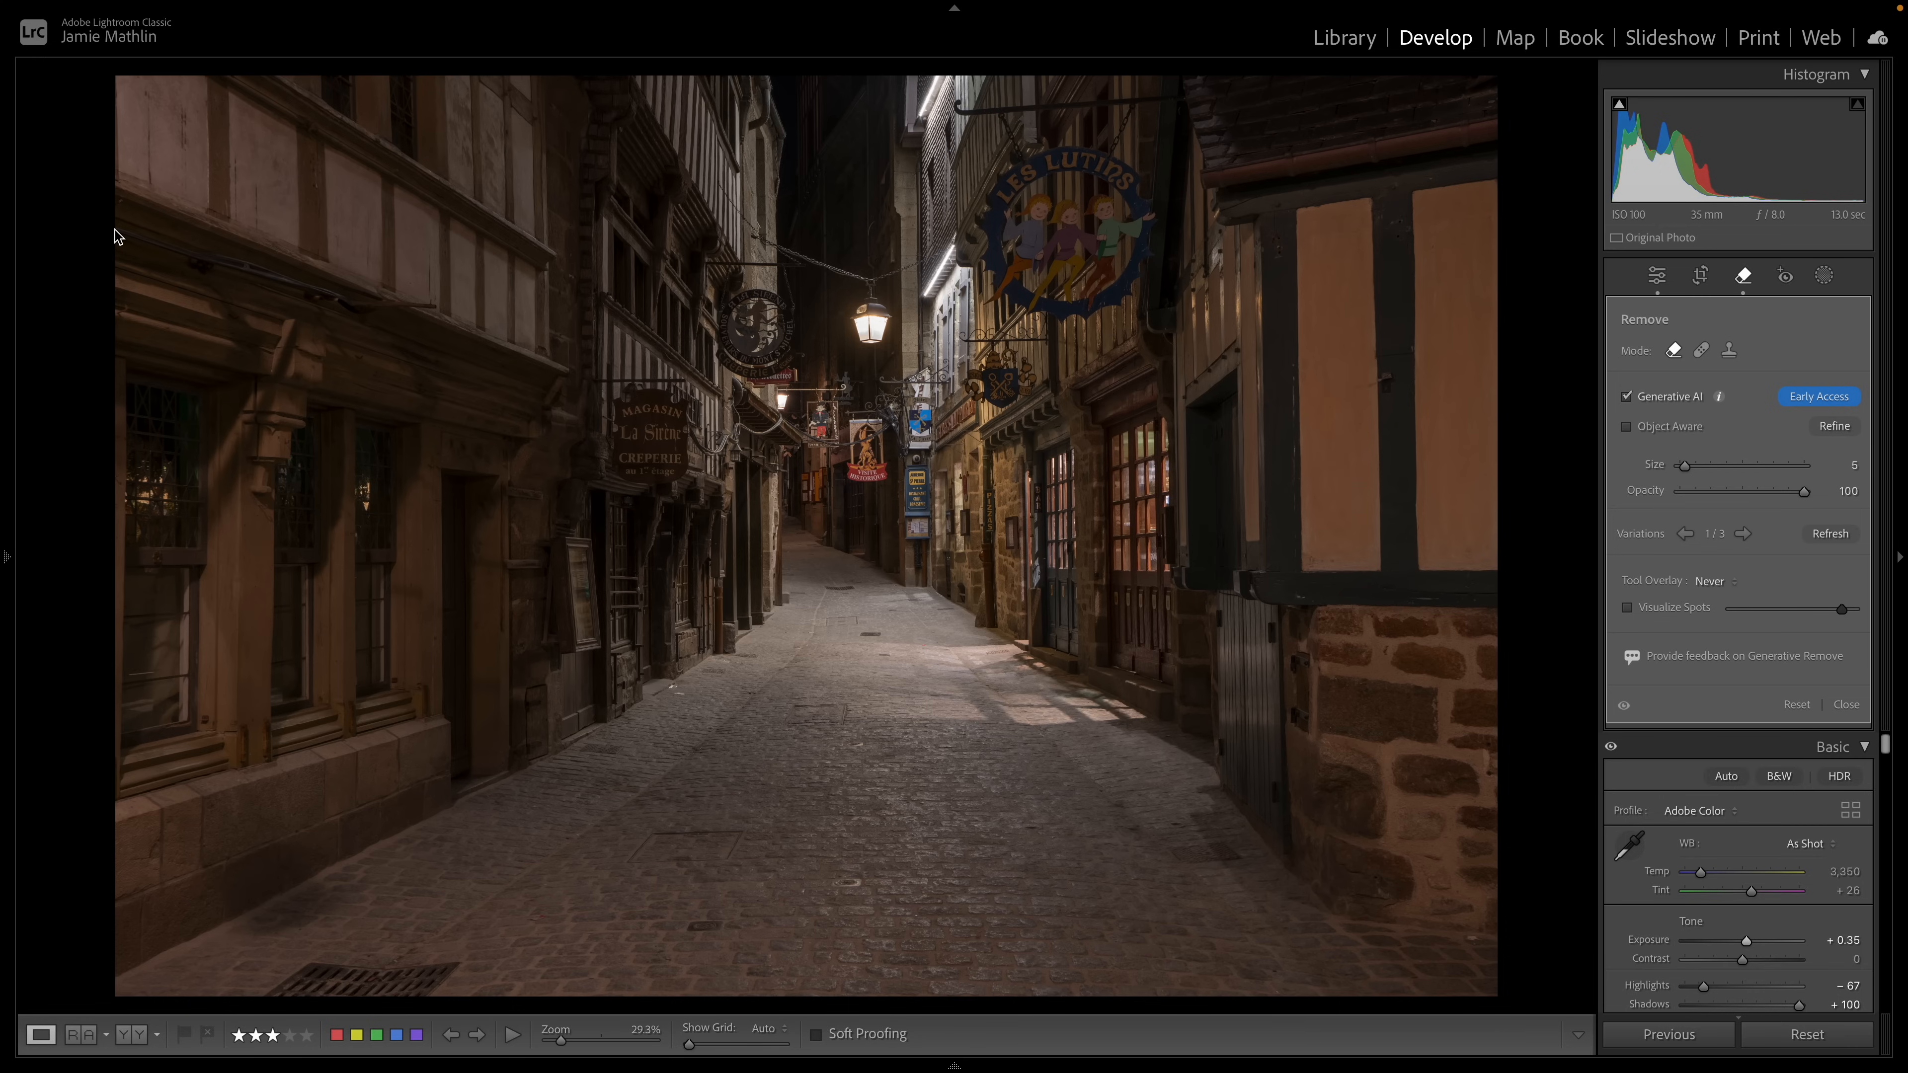
Step: Generatively remove the cable remnant along the beam beneath the upper storey of the nearest half-timbered facade, with brush size 5
{"action": "mouse_move", "coordinate": [115, 230]}
{"action": "left_mouse_down"}
{"action": "mouse_move", "coordinate": [340, 303]}
{"action": "mouse_move", "coordinate": [436, 308]}
{"action": "left_mouse_up"}
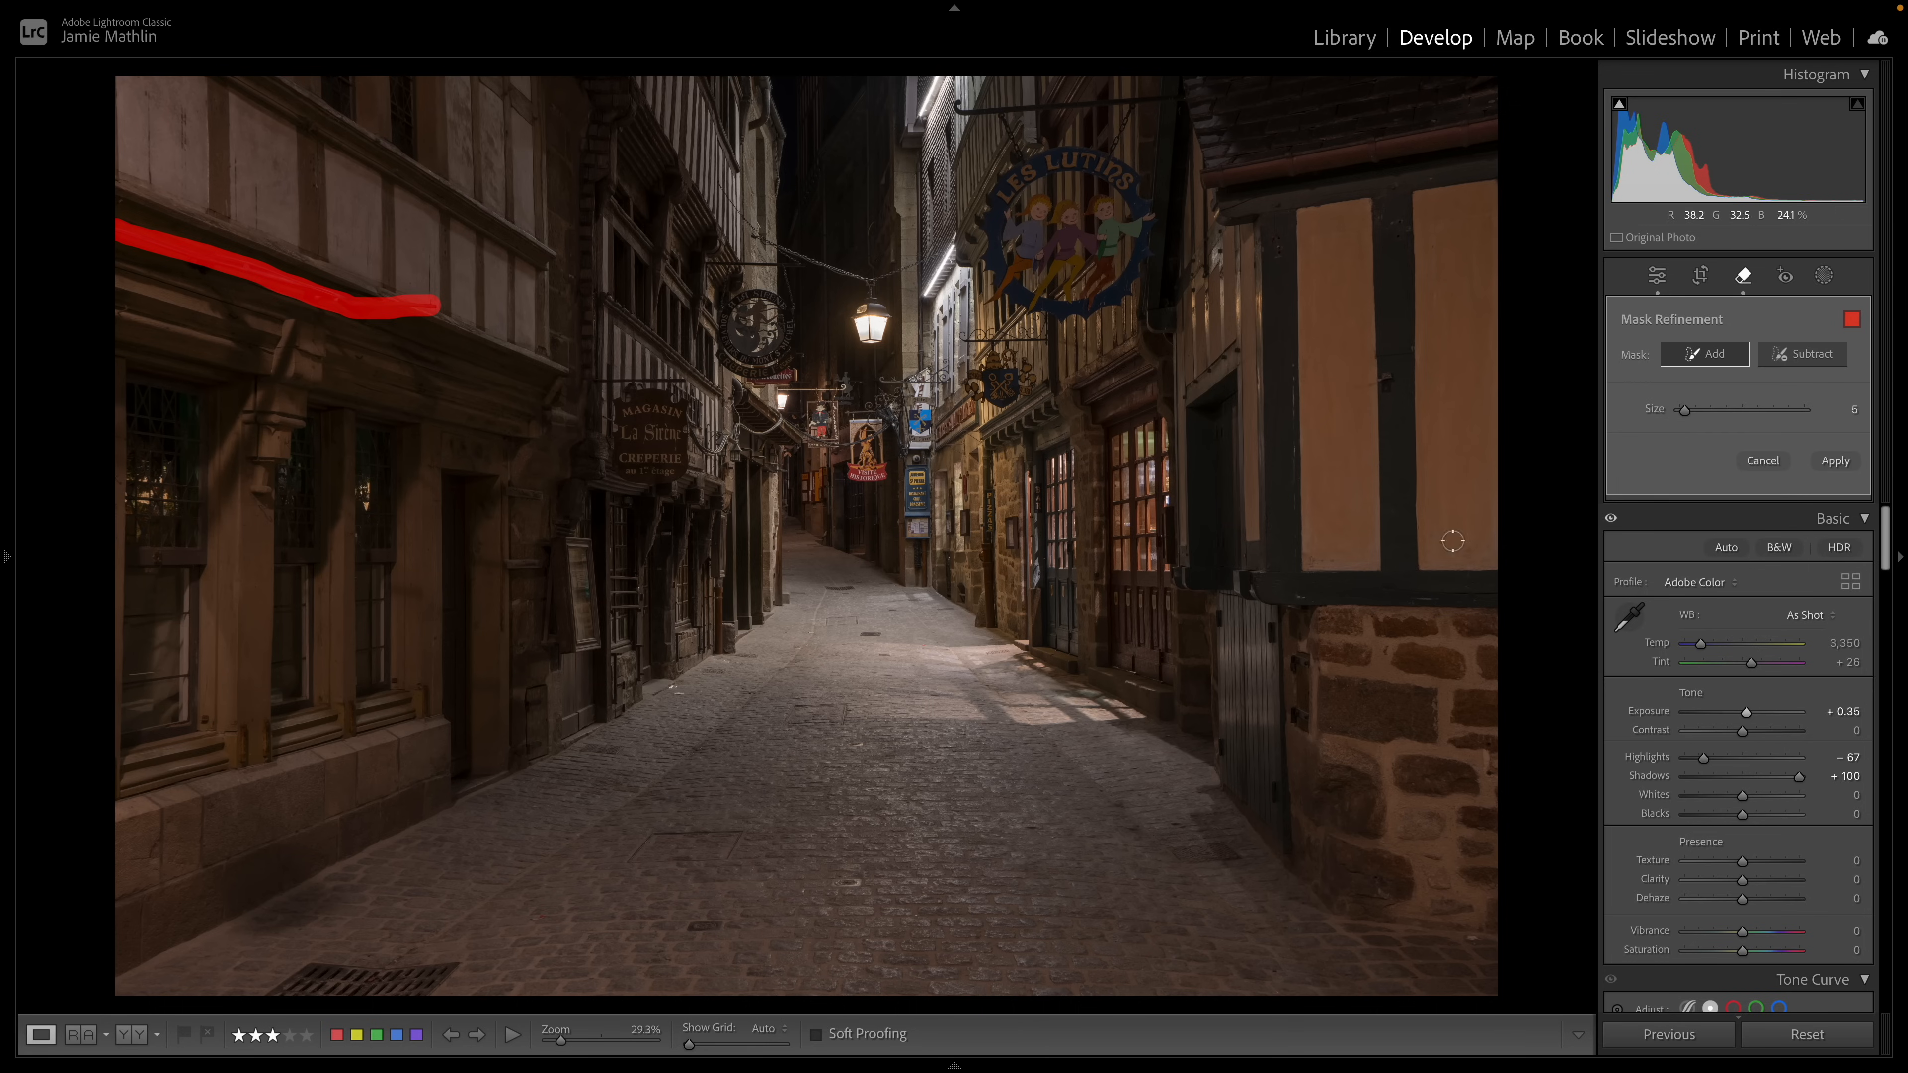
{"action": "left_click", "coordinate": [1848, 466]}
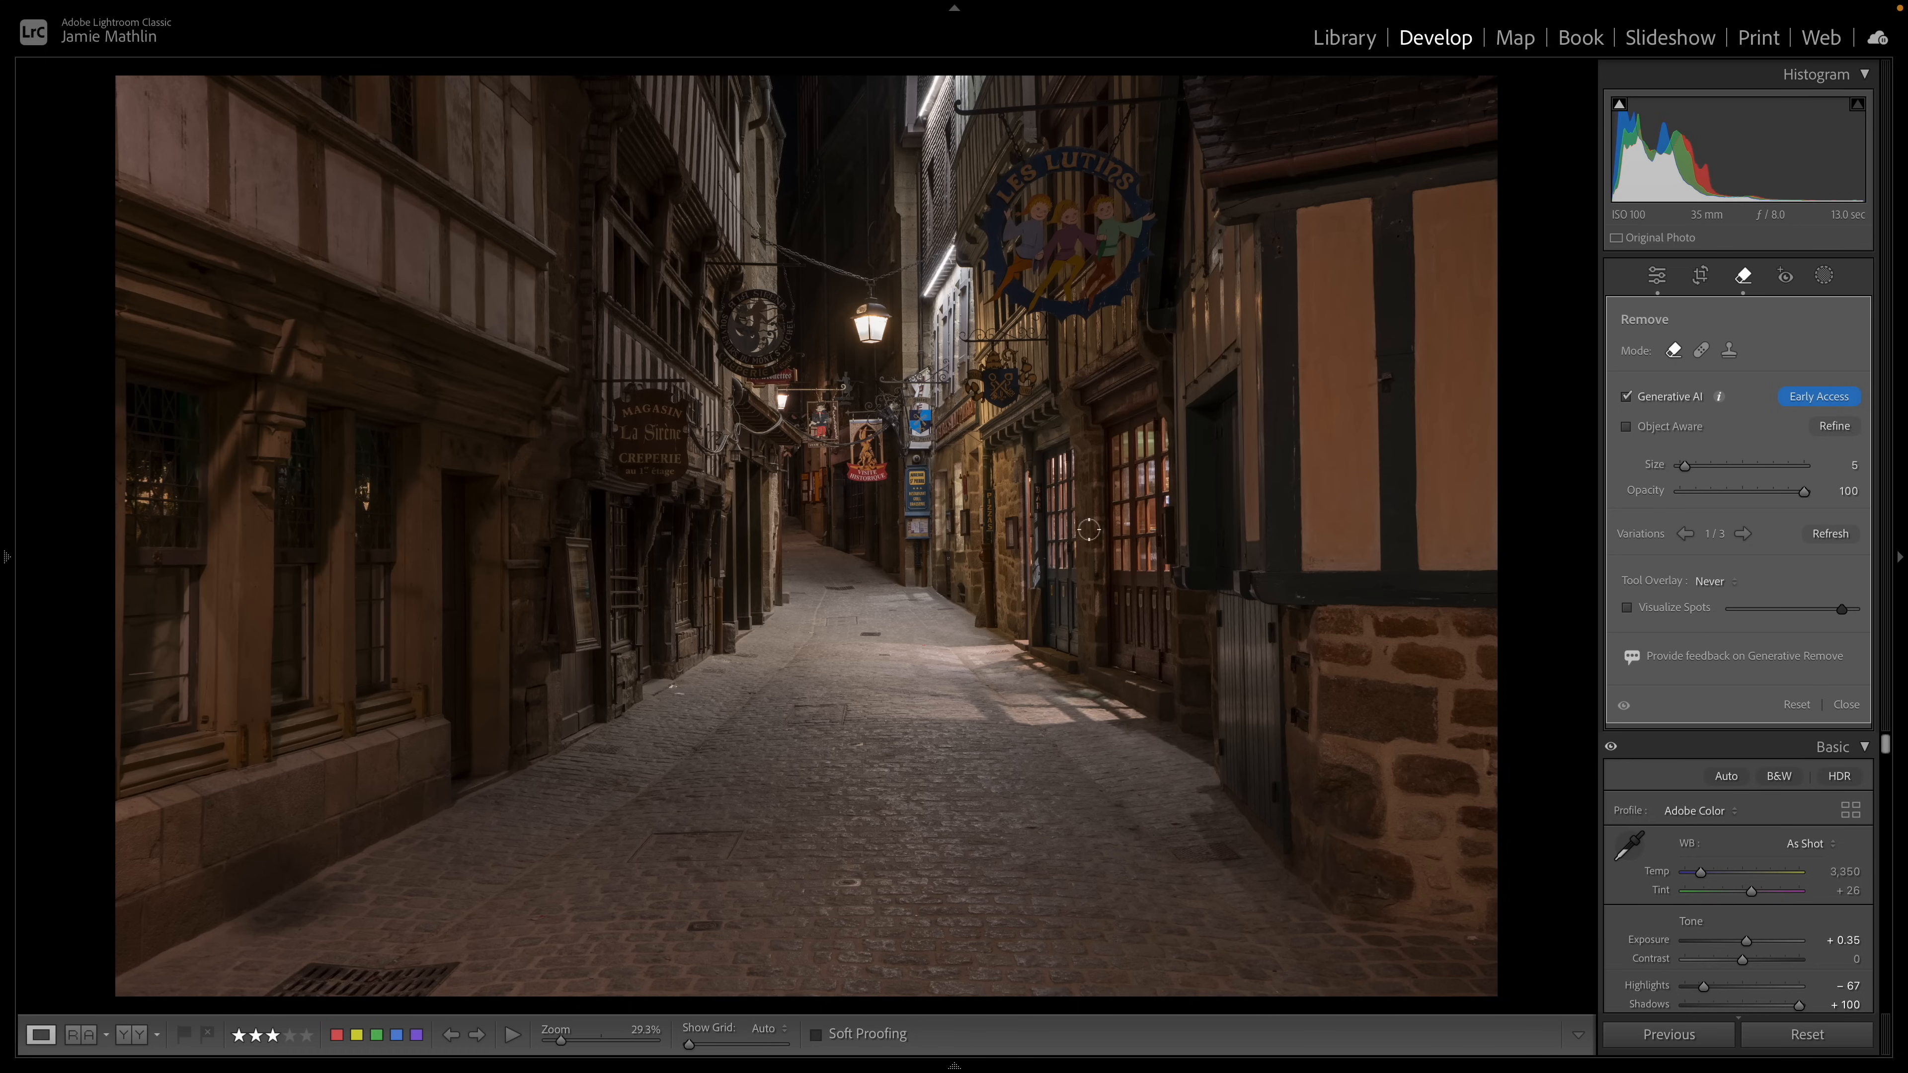
Step: Compare the photo before and after the last generative removal through its history states, ending on the latest state
{"action": "mouse_move", "coordinate": [6, 588]}
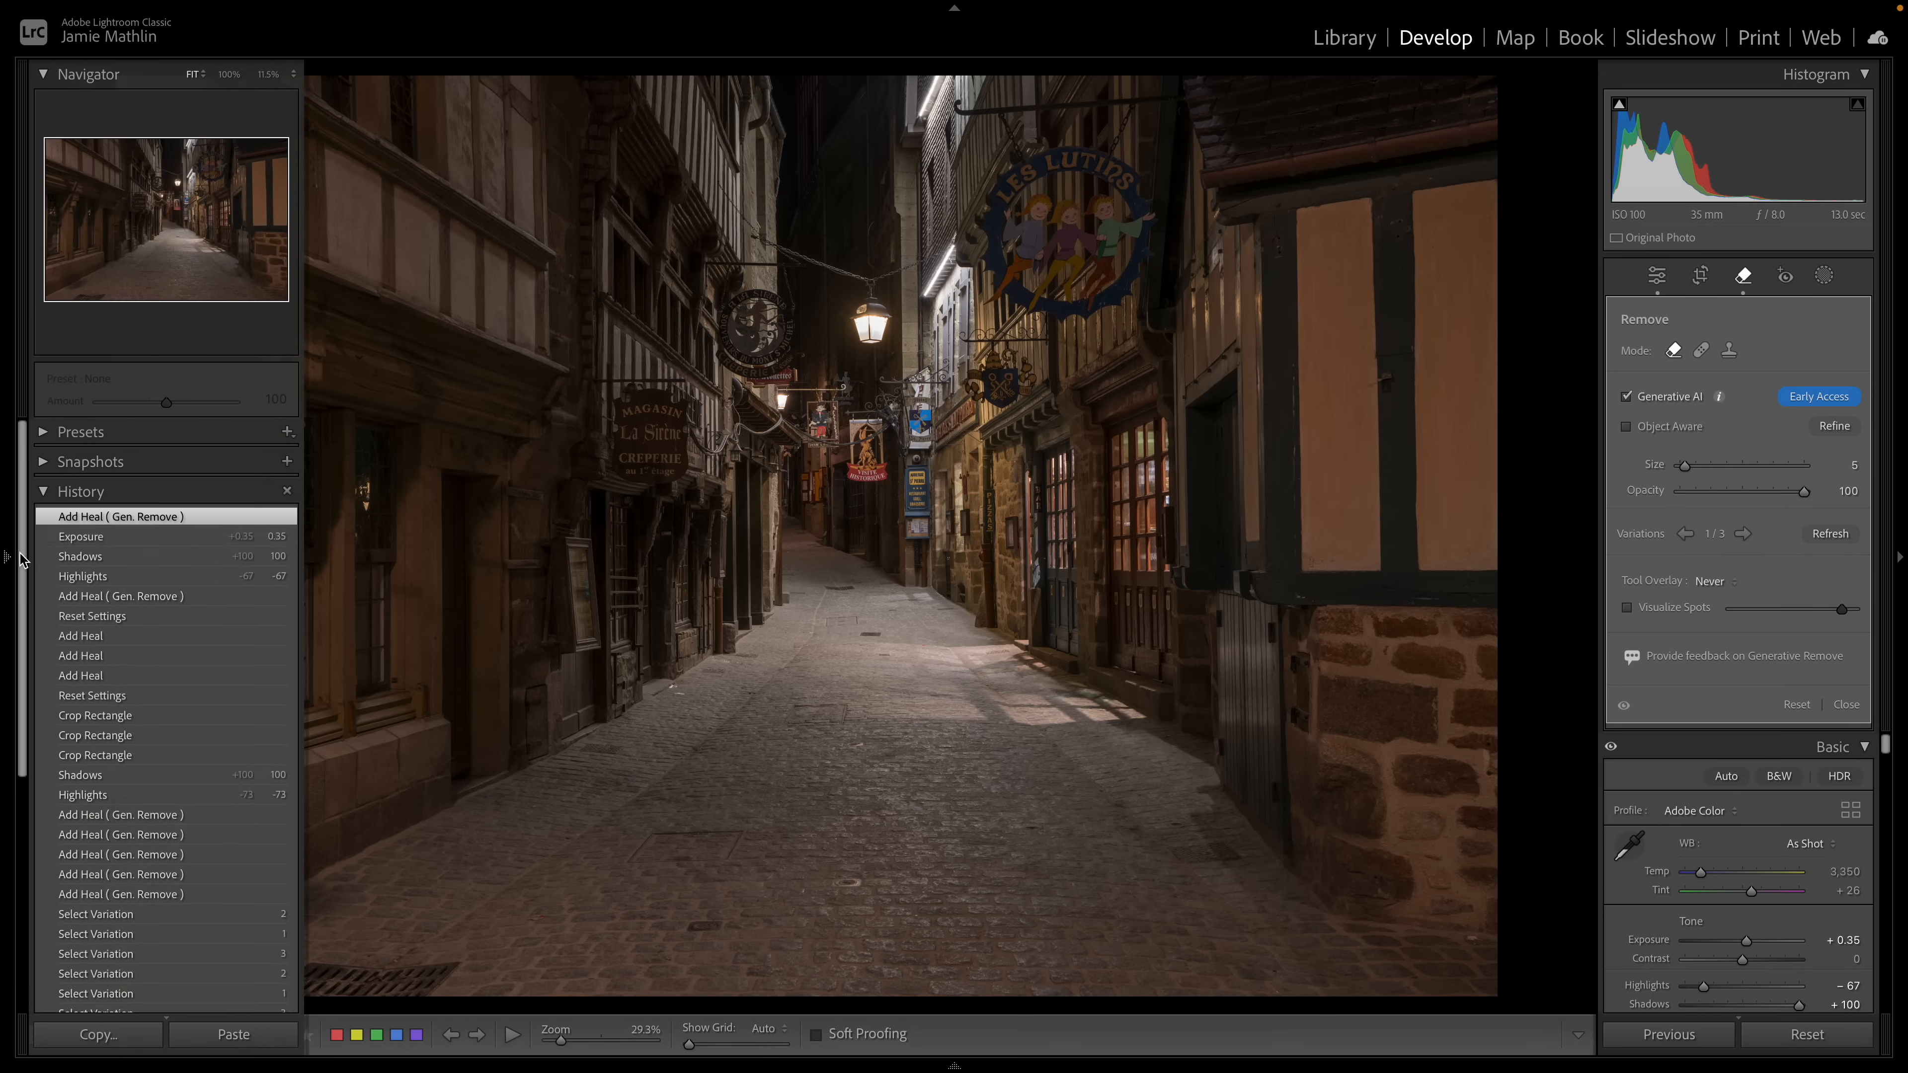
{"action": "left_click", "coordinate": [107, 537]}
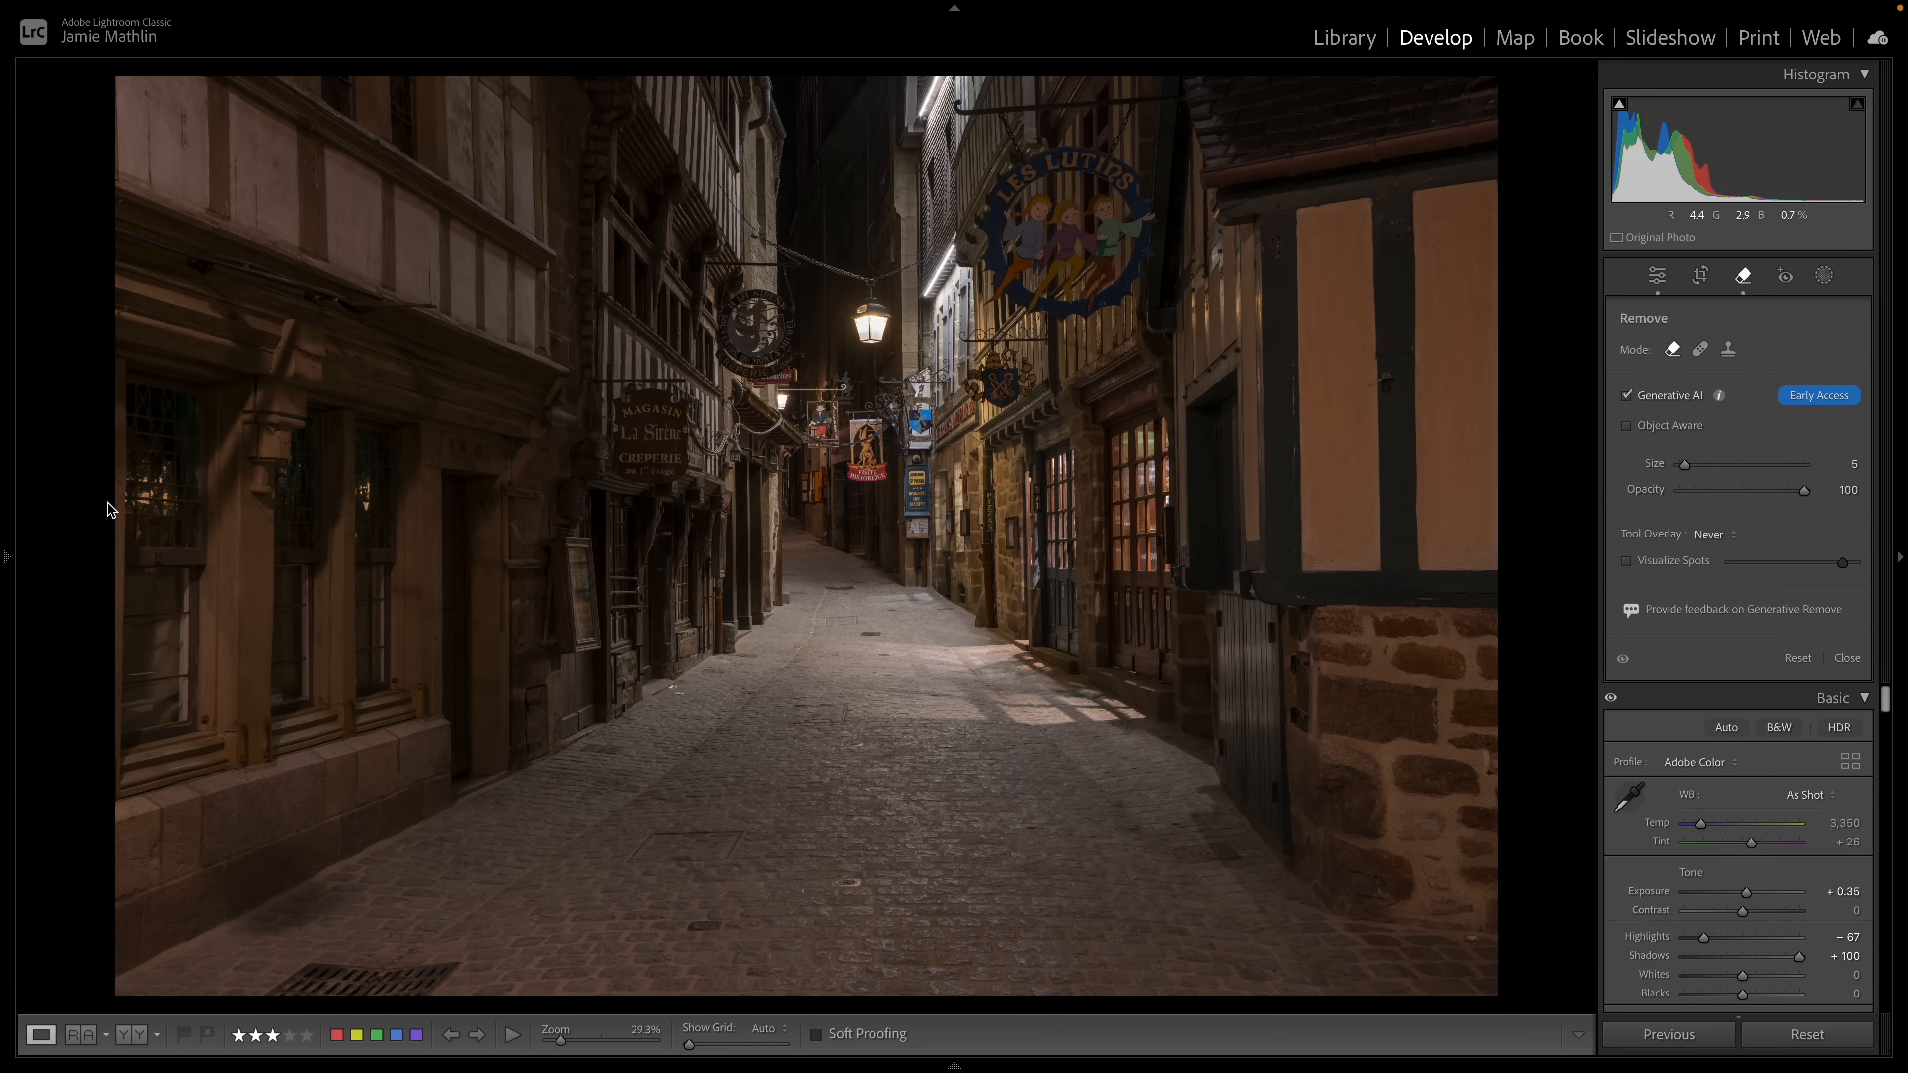
{"action": "mouse_move", "coordinate": [16, 558]}
{"action": "left_click", "coordinate": [107, 521]}
Step: Add a wide radial gradient mask over the pavement beside the near stone wall, set its exposure to 0.99 and leave masking
{"action": "left_click", "coordinate": [1824, 276]}
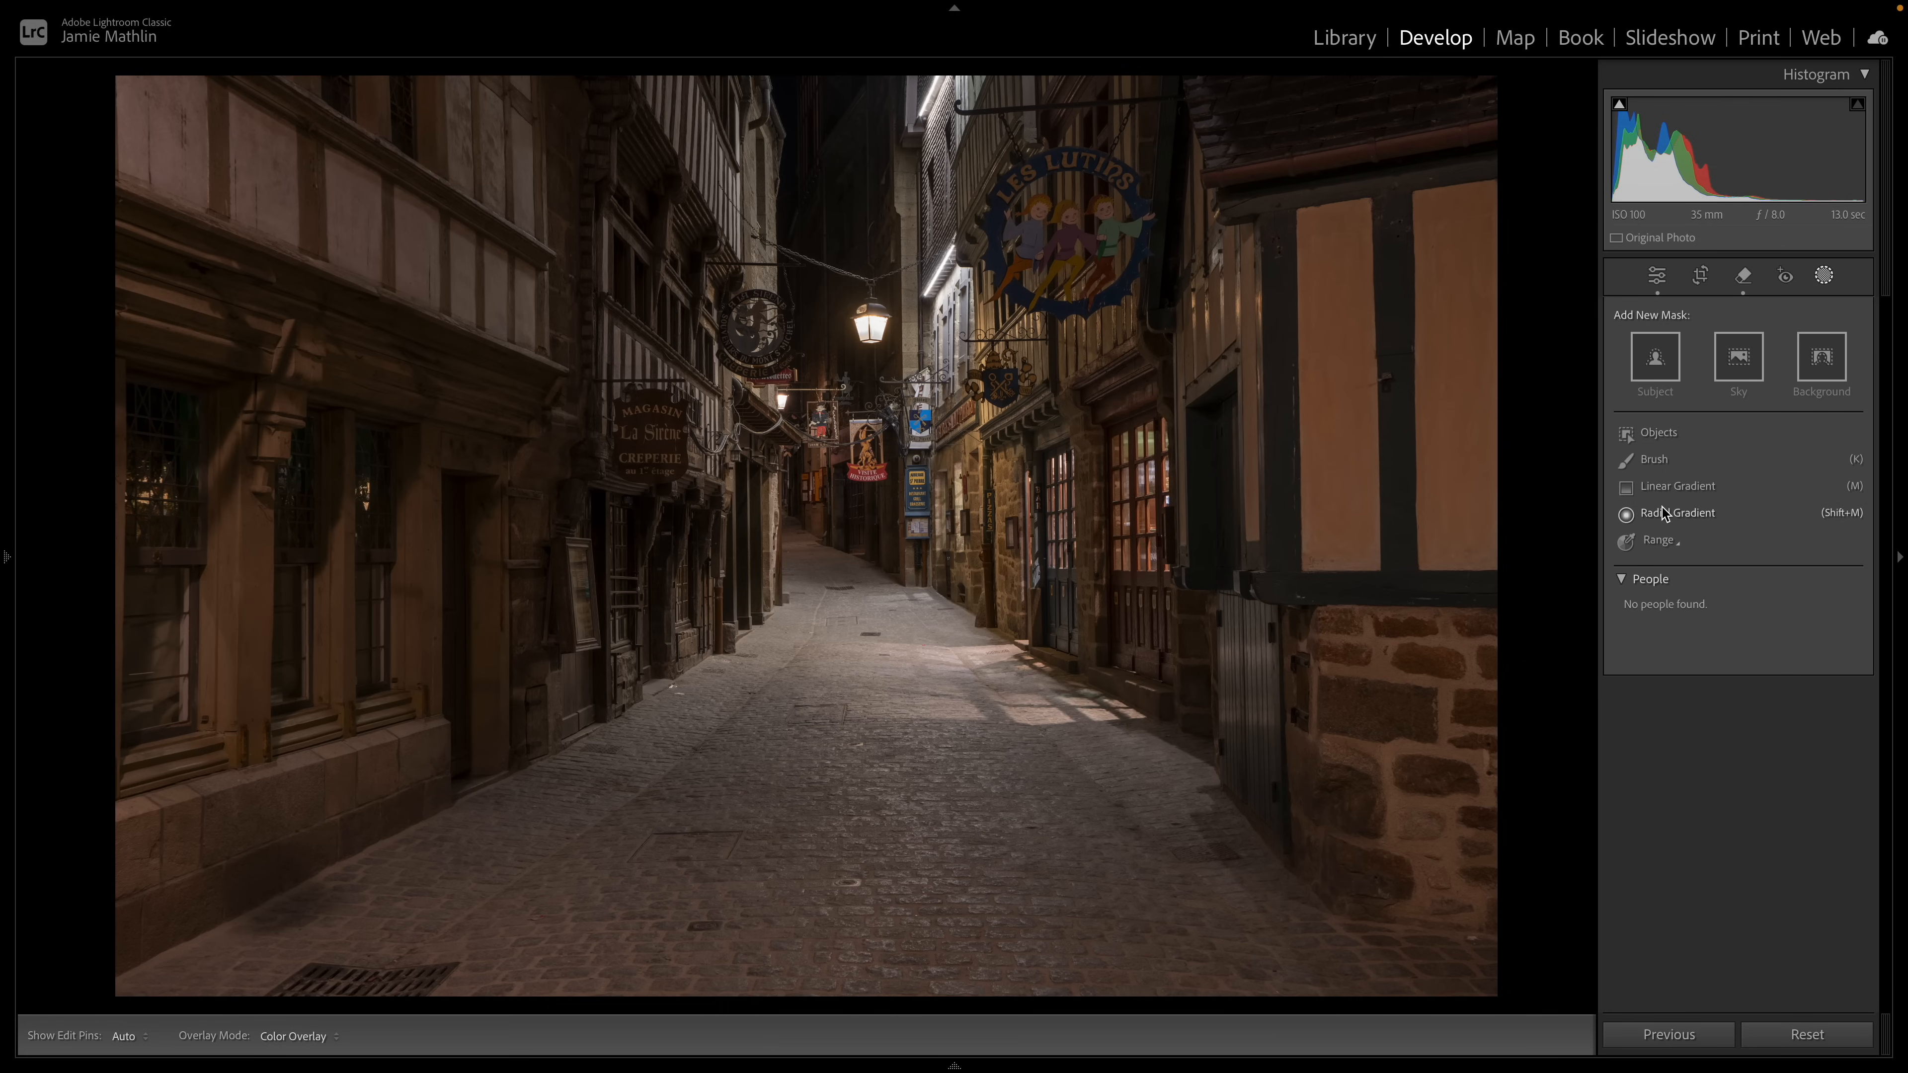
{"action": "left_click", "coordinate": [1677, 513]}
{"action": "left_click_drag", "start_coordinate": [502, 786], "coordinate": [867, 862]}
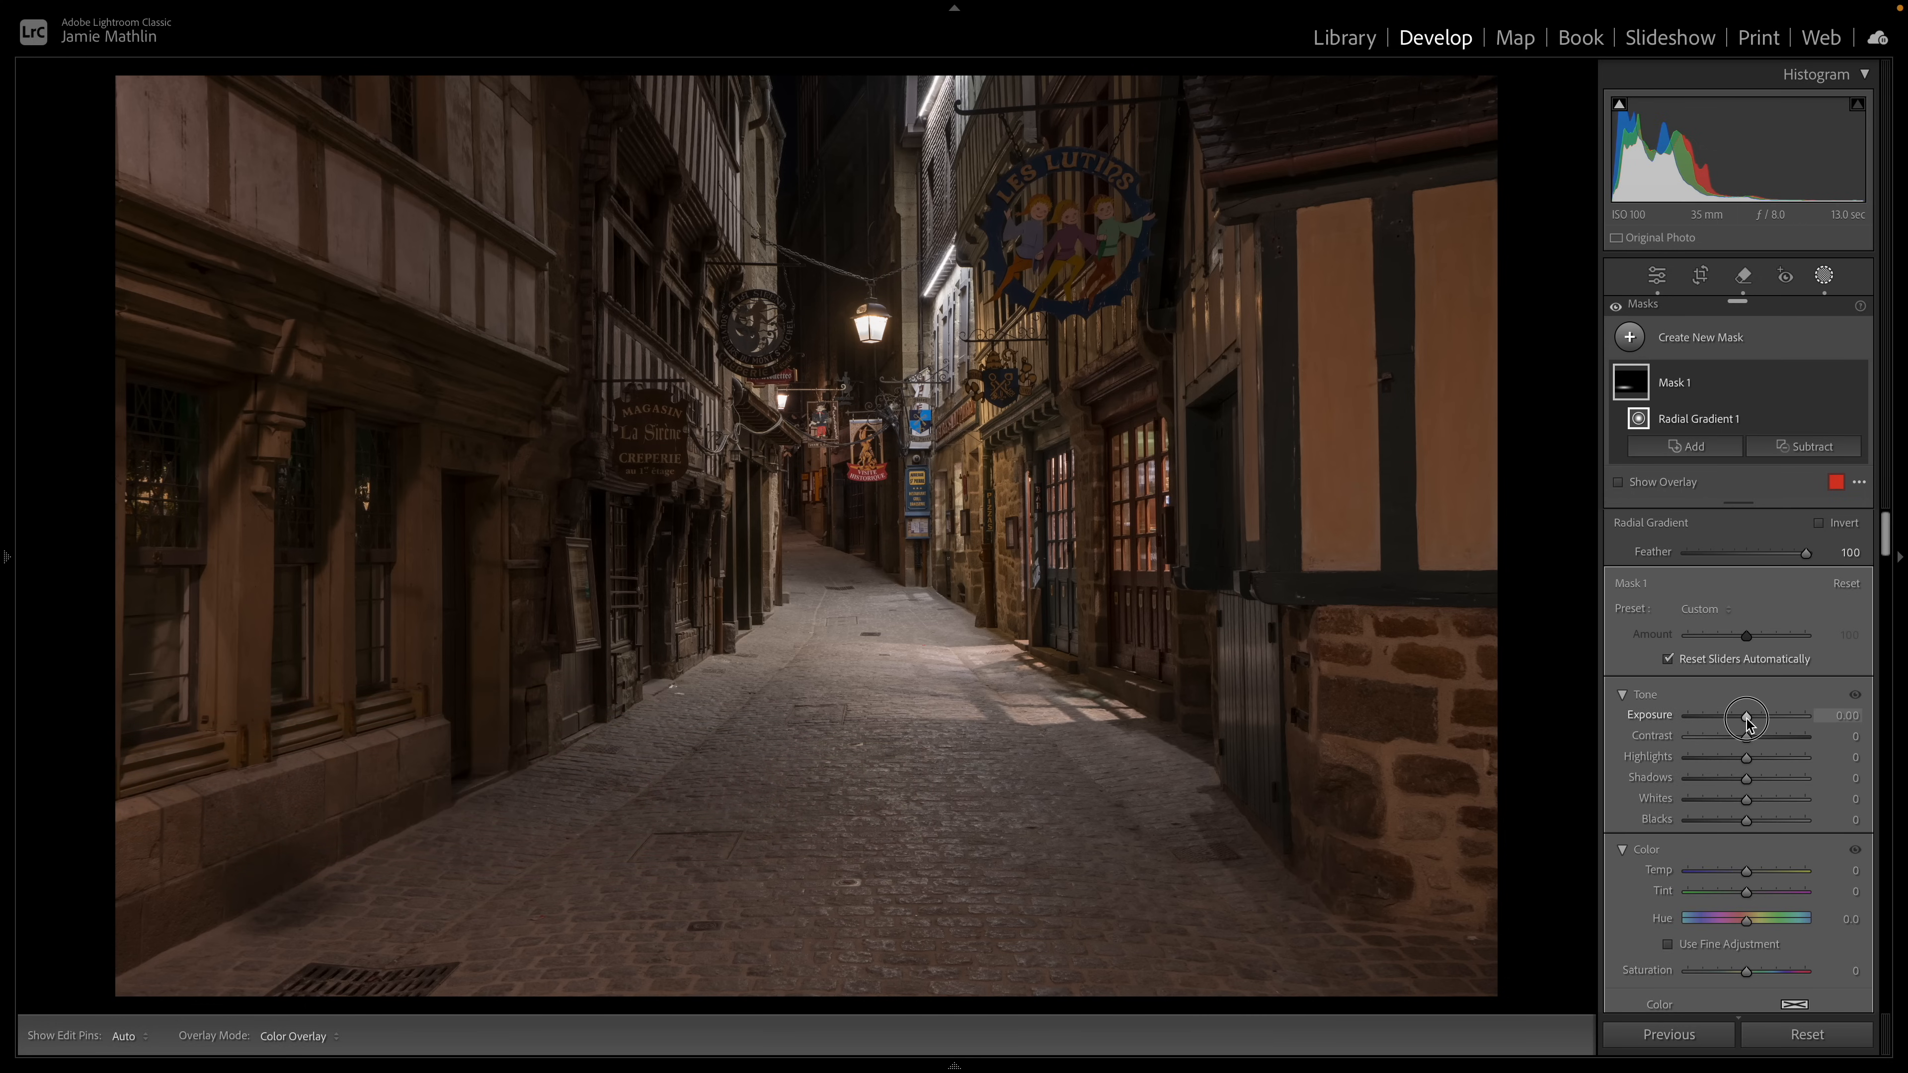
{"action": "left_click_drag", "start_coordinate": [1746, 715], "coordinate": [1761, 720]}
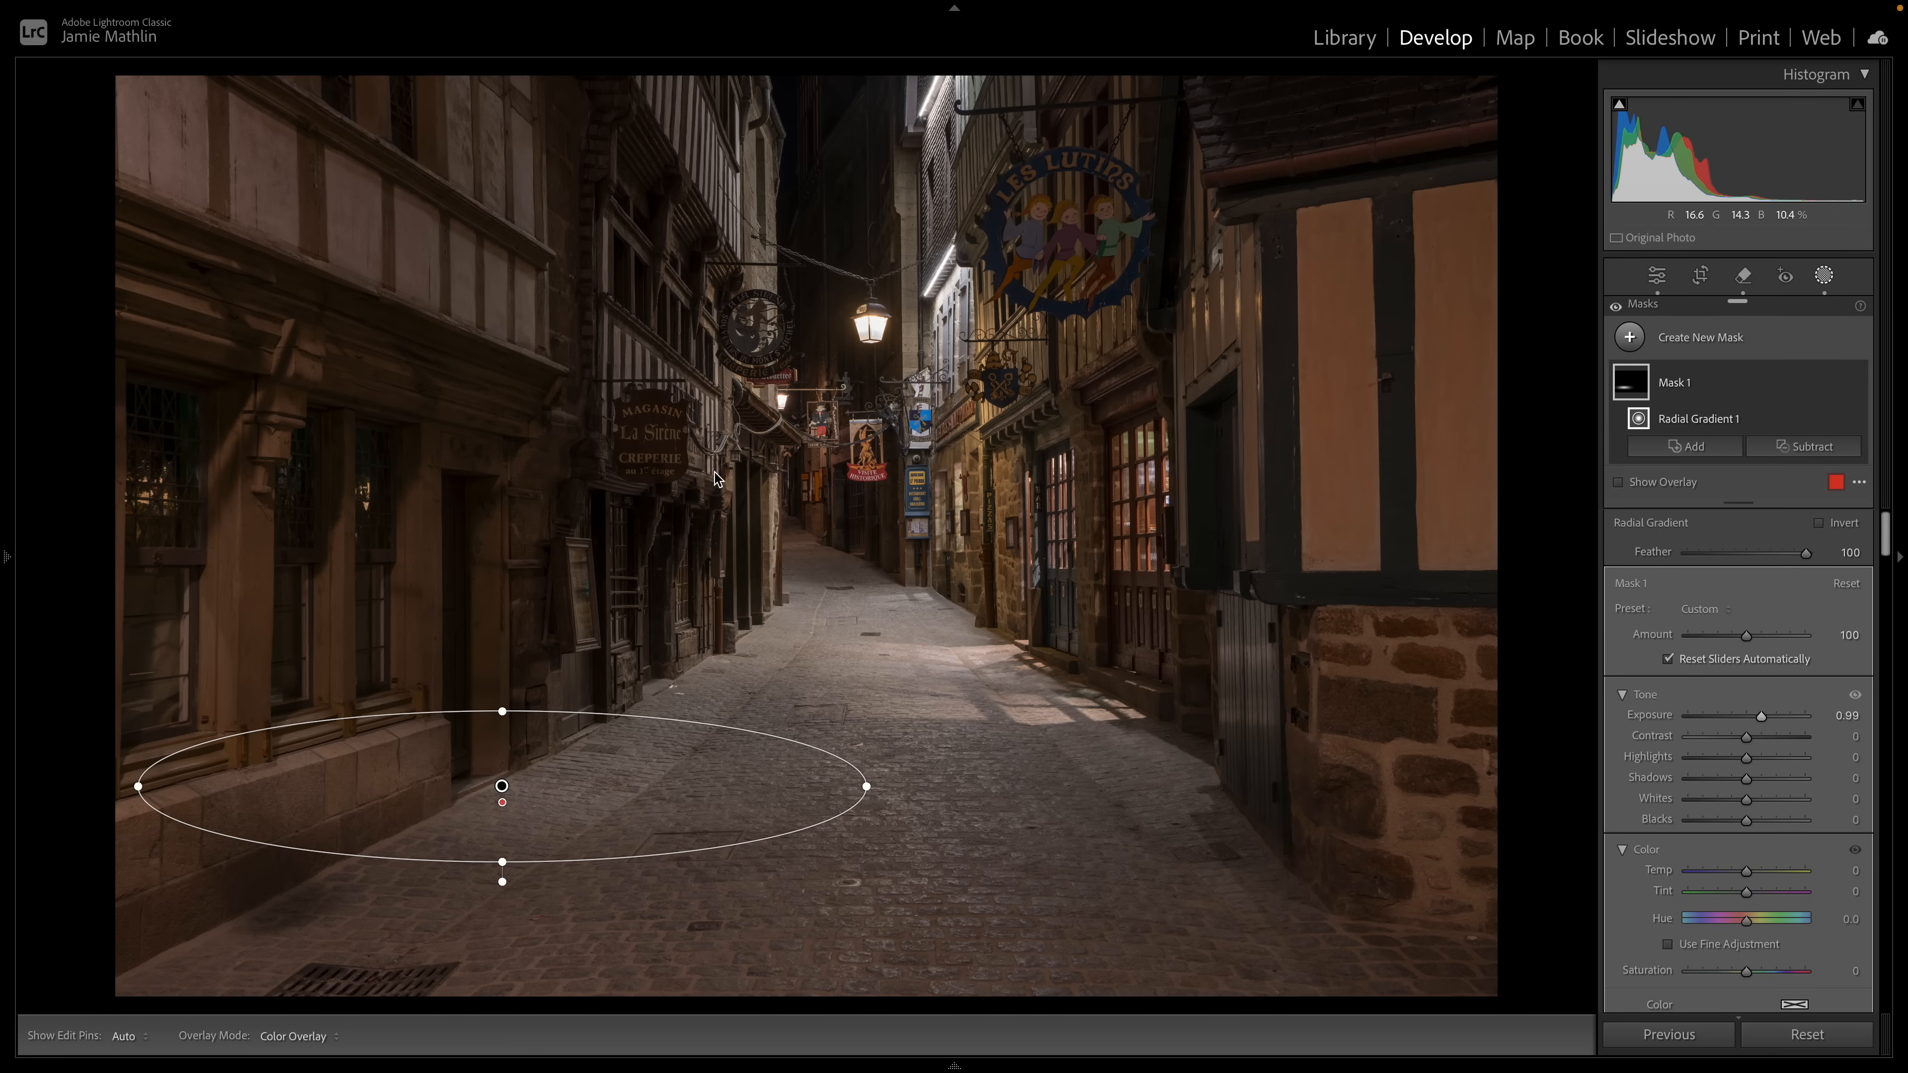
{"action": "left_click", "coordinate": [1838, 293]}
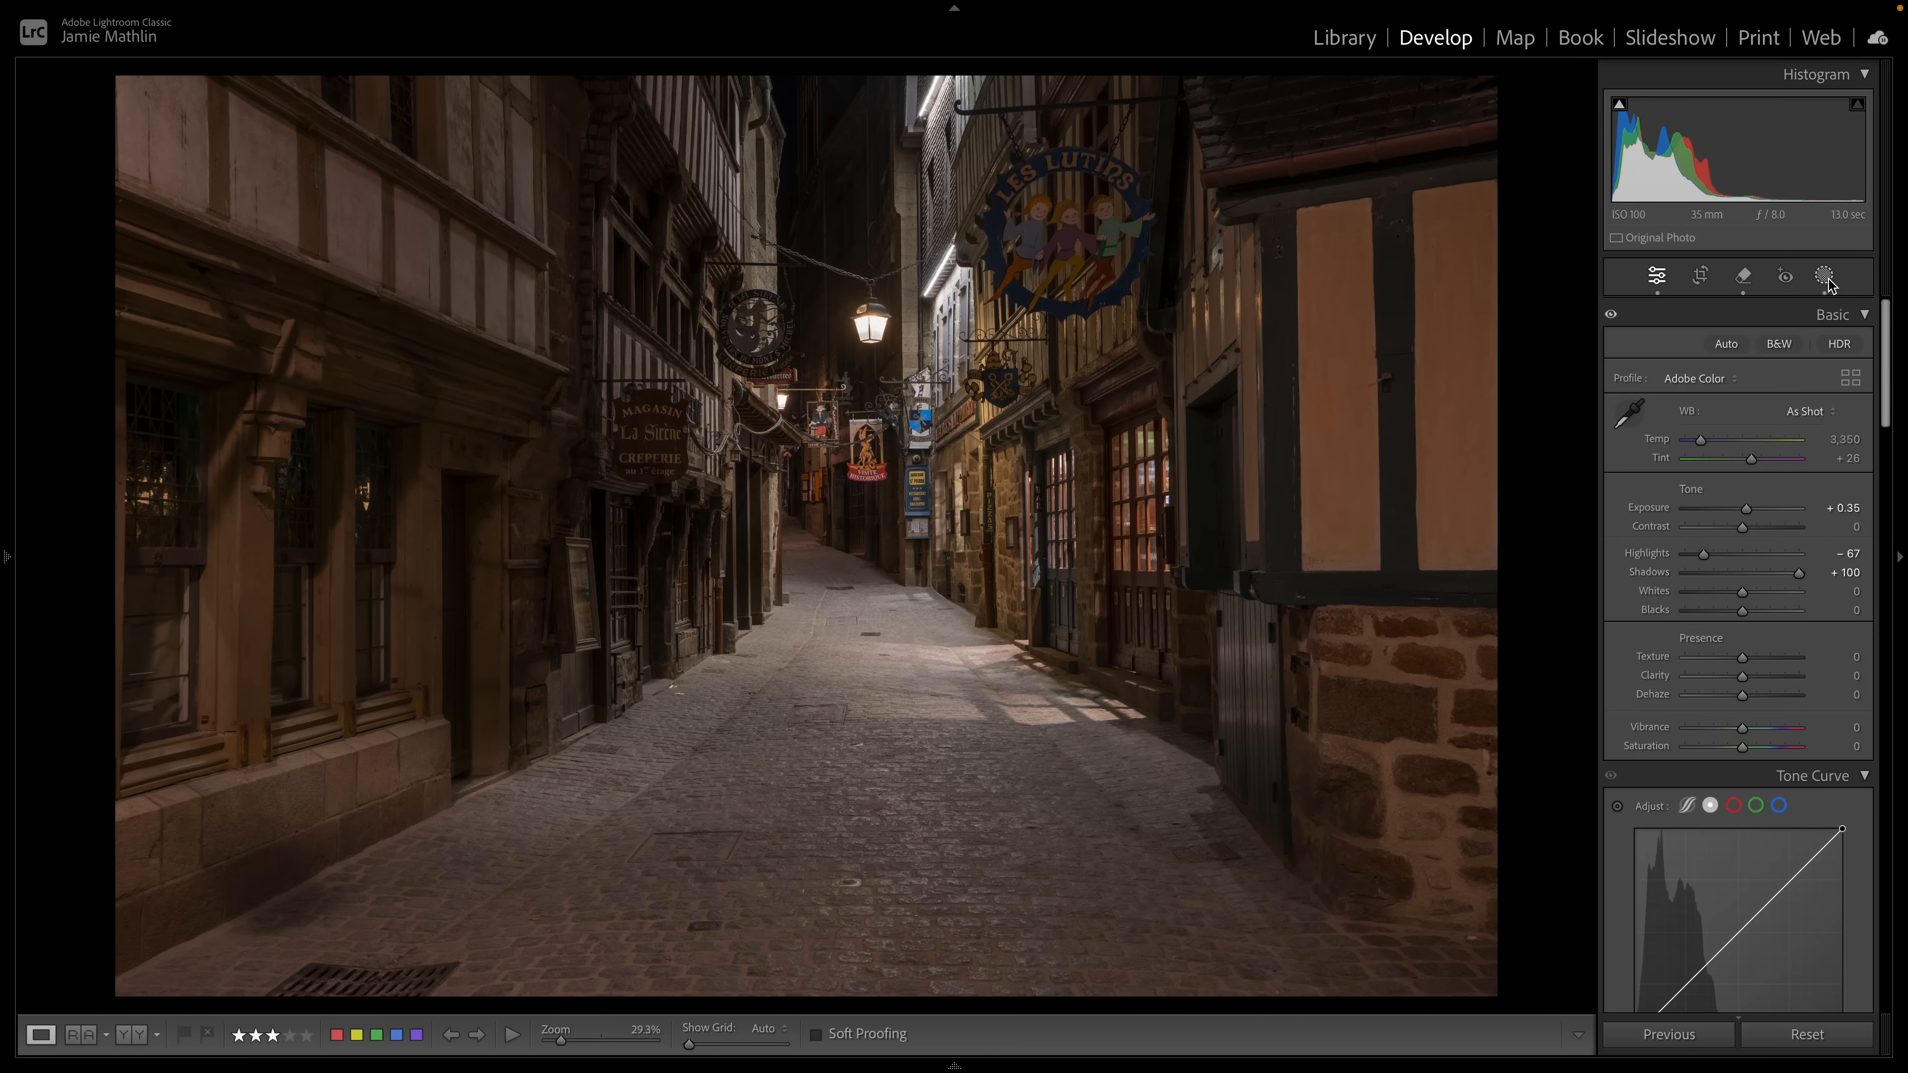
Step: With Object Aware enabled, try to generatively remove the blue Auberge St Pierre sign, its menu box and the camera above, and generate new variations
{"action": "left_click", "coordinate": [1744, 276]}
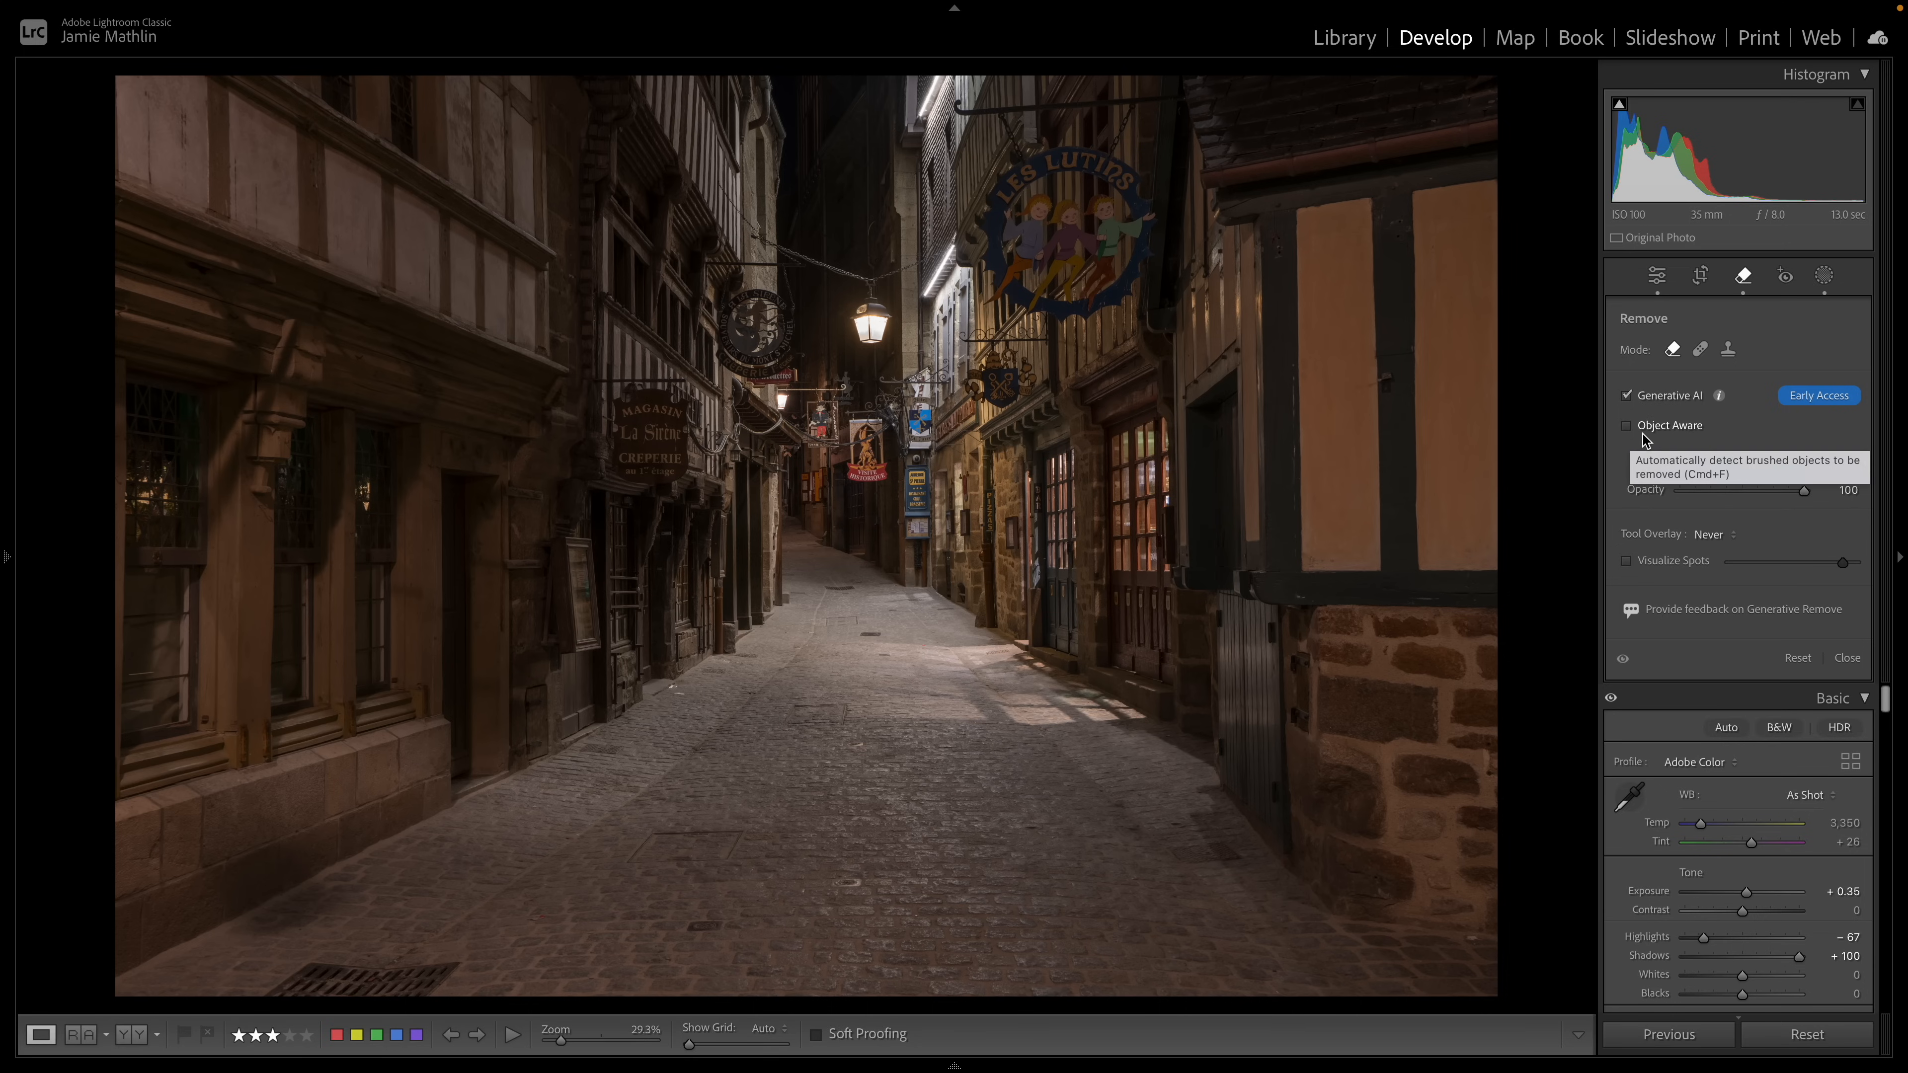
{"action": "left_click", "coordinate": [1627, 426]}
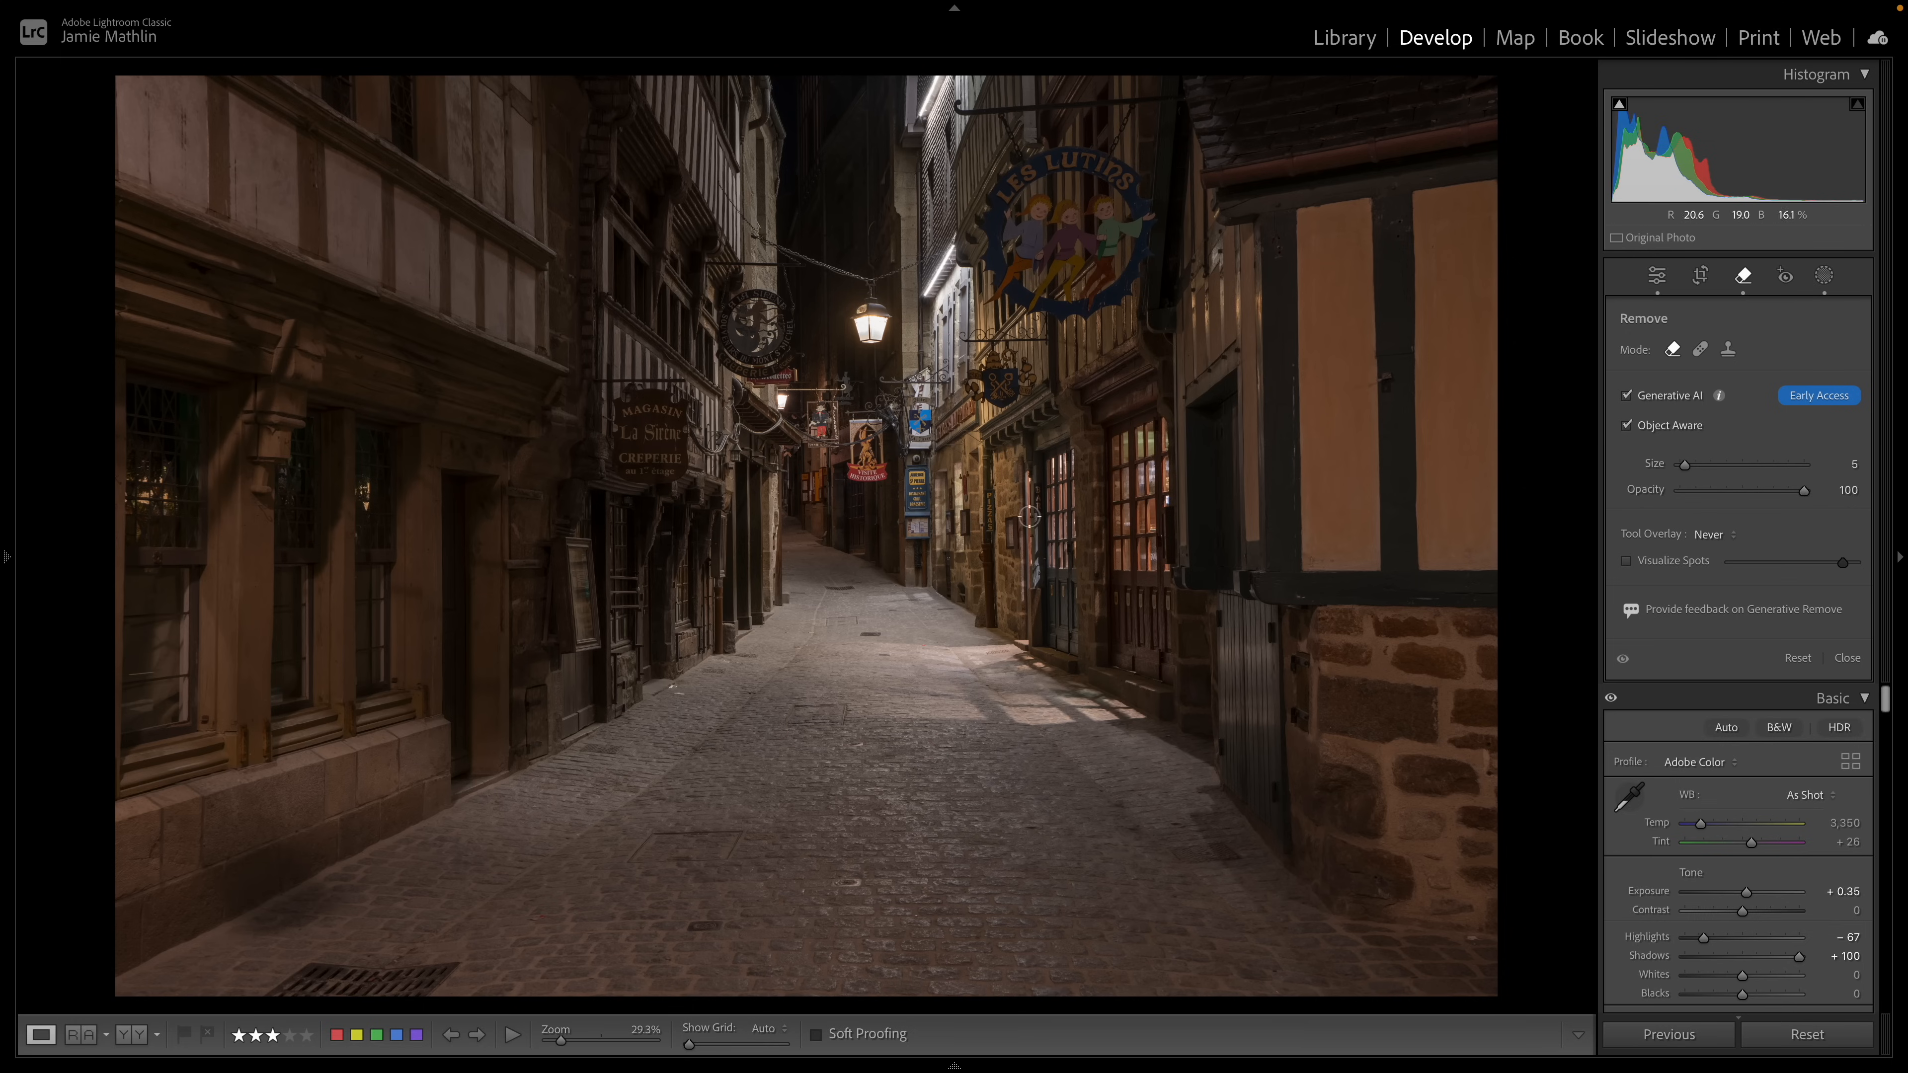
{"action": "key", "text": "z"}
{"action": "key", "text": "ctrl+="}
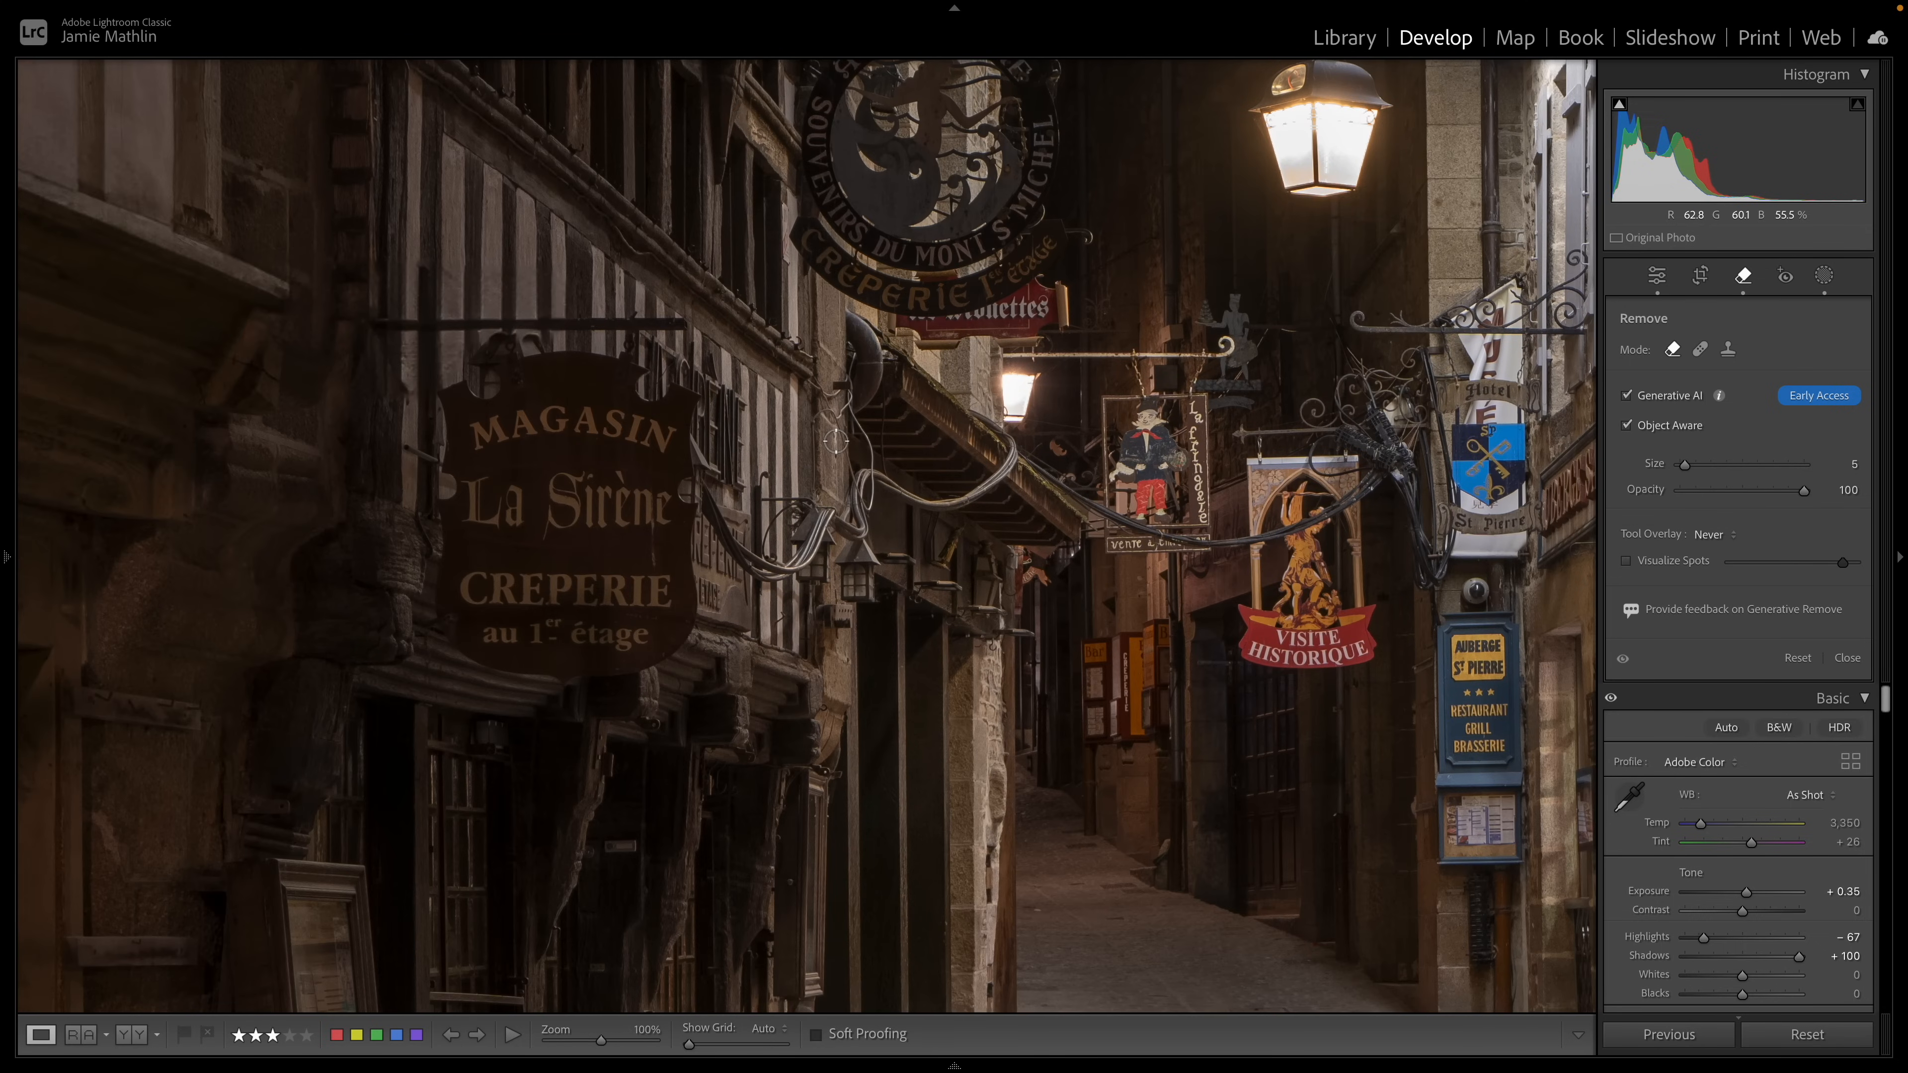
{"action": "left_click_drag", "start_coordinate": [1134, 586], "coordinate": [376, 283]}
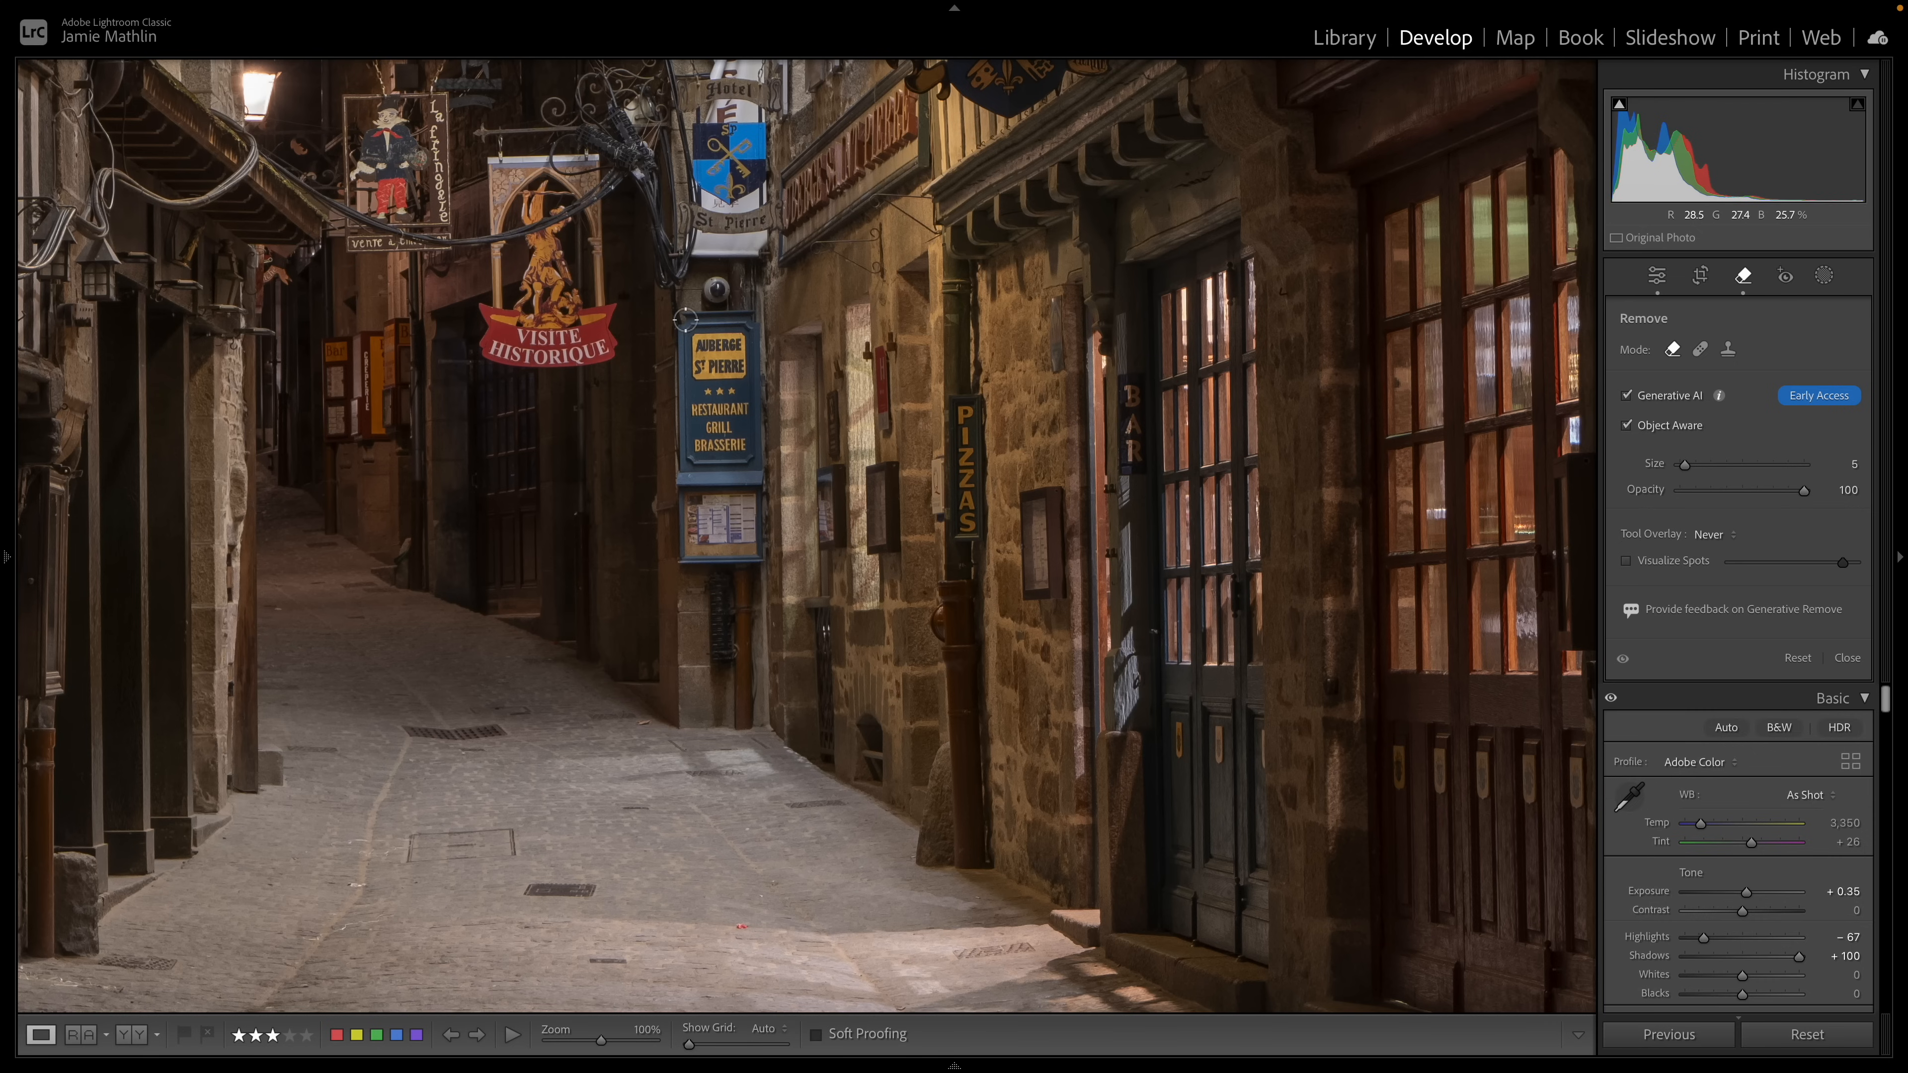
{"action": "key", "text": "bracketright"}
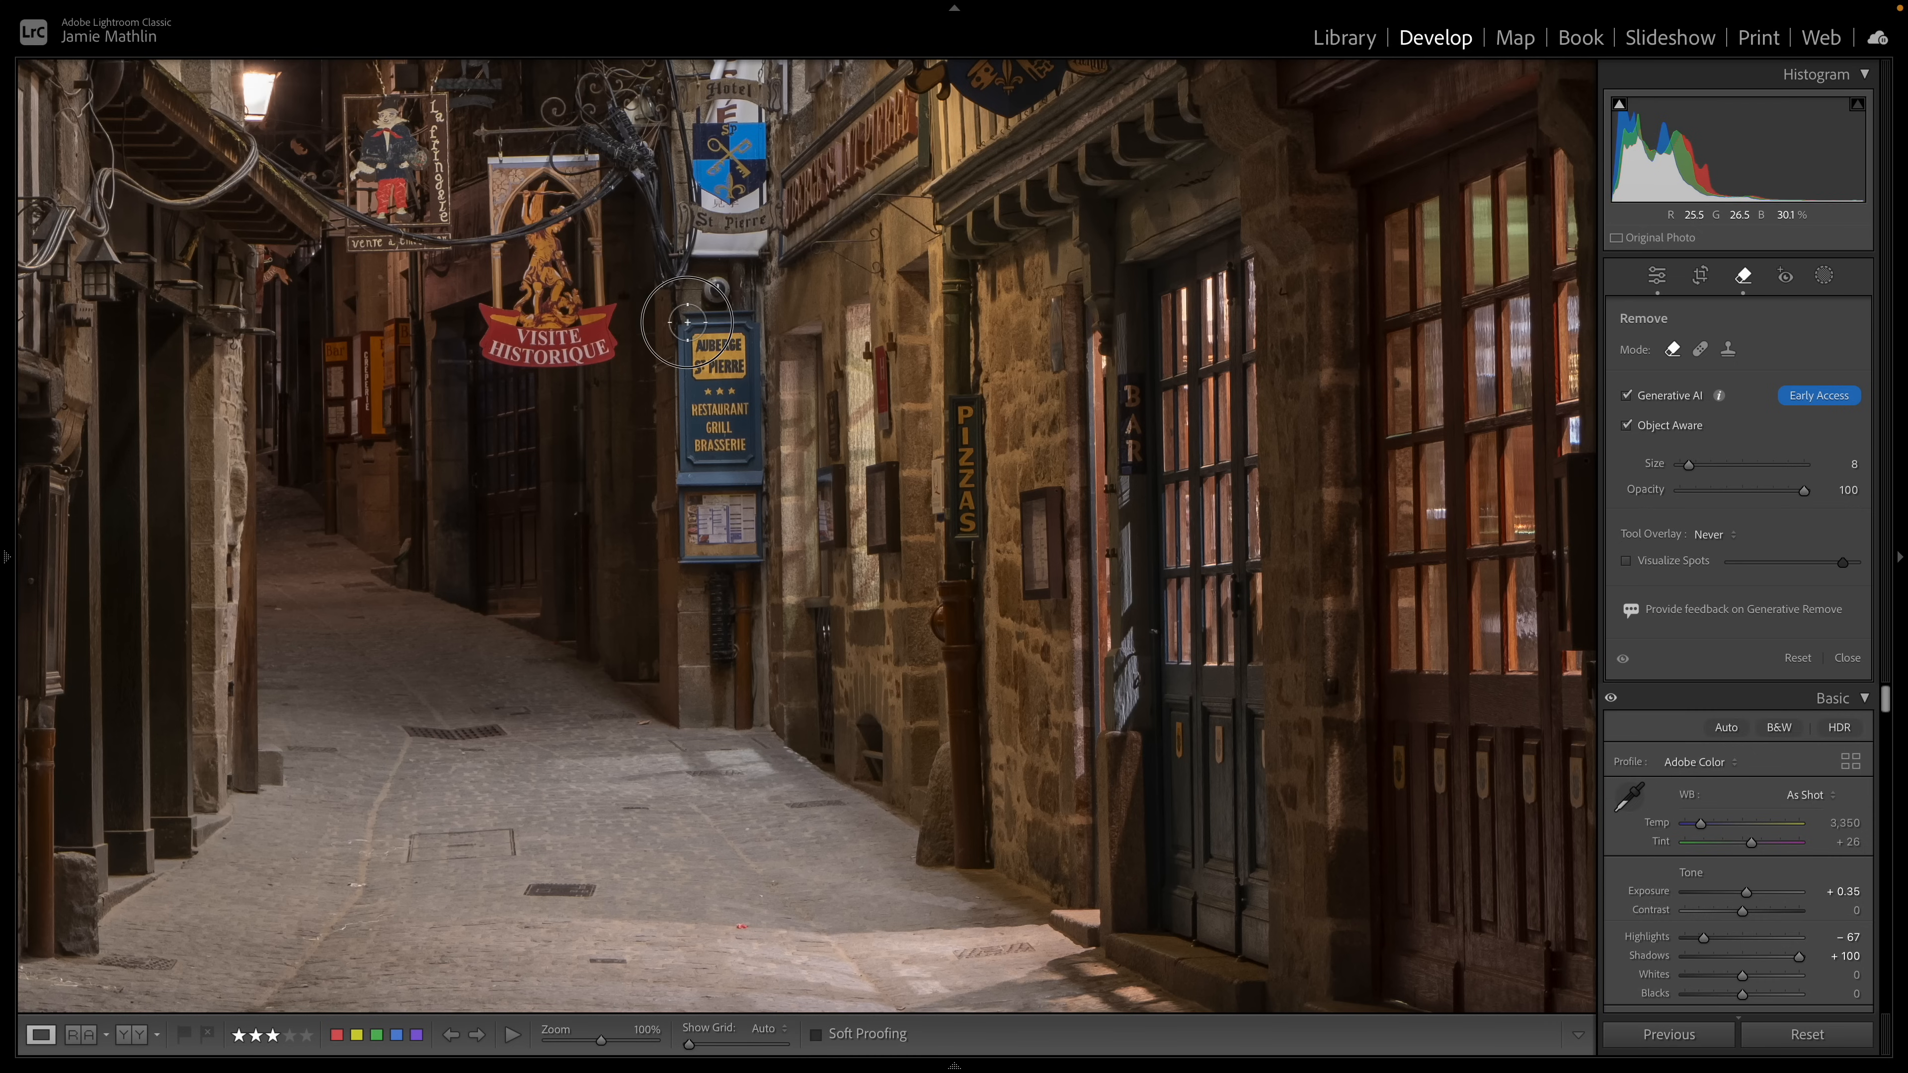
{"action": "left_click_drag", "start_coordinate": [697, 309], "coordinate": [718, 287]}
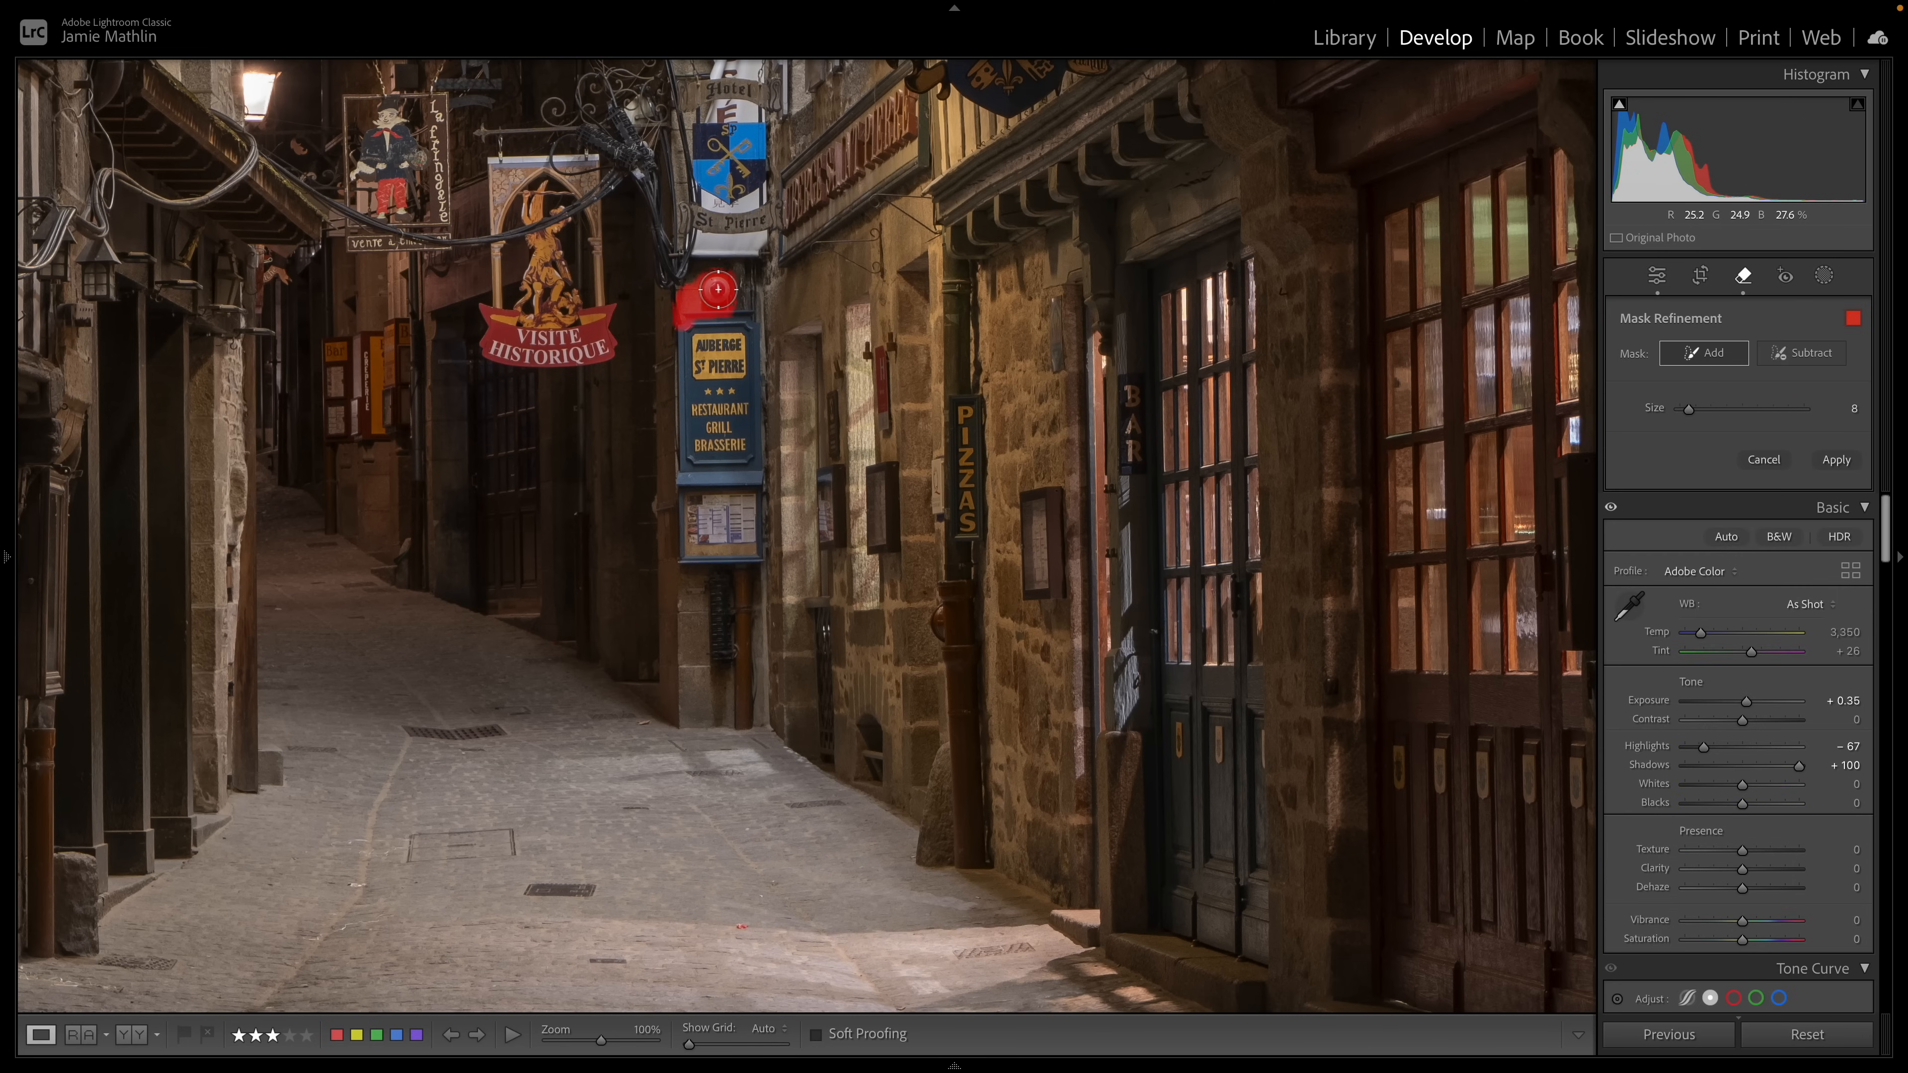
{"action": "mouse_move", "coordinate": [719, 292]}
{"action": "left_mouse_down"}
{"action": "mouse_move", "coordinate": [749, 557]}
{"action": "mouse_move", "coordinate": [682, 554]}
{"action": "mouse_move", "coordinate": [683, 332]}
{"action": "mouse_move", "coordinate": [711, 317]}
{"action": "mouse_move", "coordinate": [709, 554]}
{"action": "mouse_move", "coordinate": [730, 528]}
{"action": "mouse_move", "coordinate": [734, 343]}
{"action": "mouse_move", "coordinate": [742, 387]}
{"action": "mouse_move", "coordinate": [742, 343]}
{"action": "mouse_move", "coordinate": [746, 394]}
{"action": "left_mouse_up"}
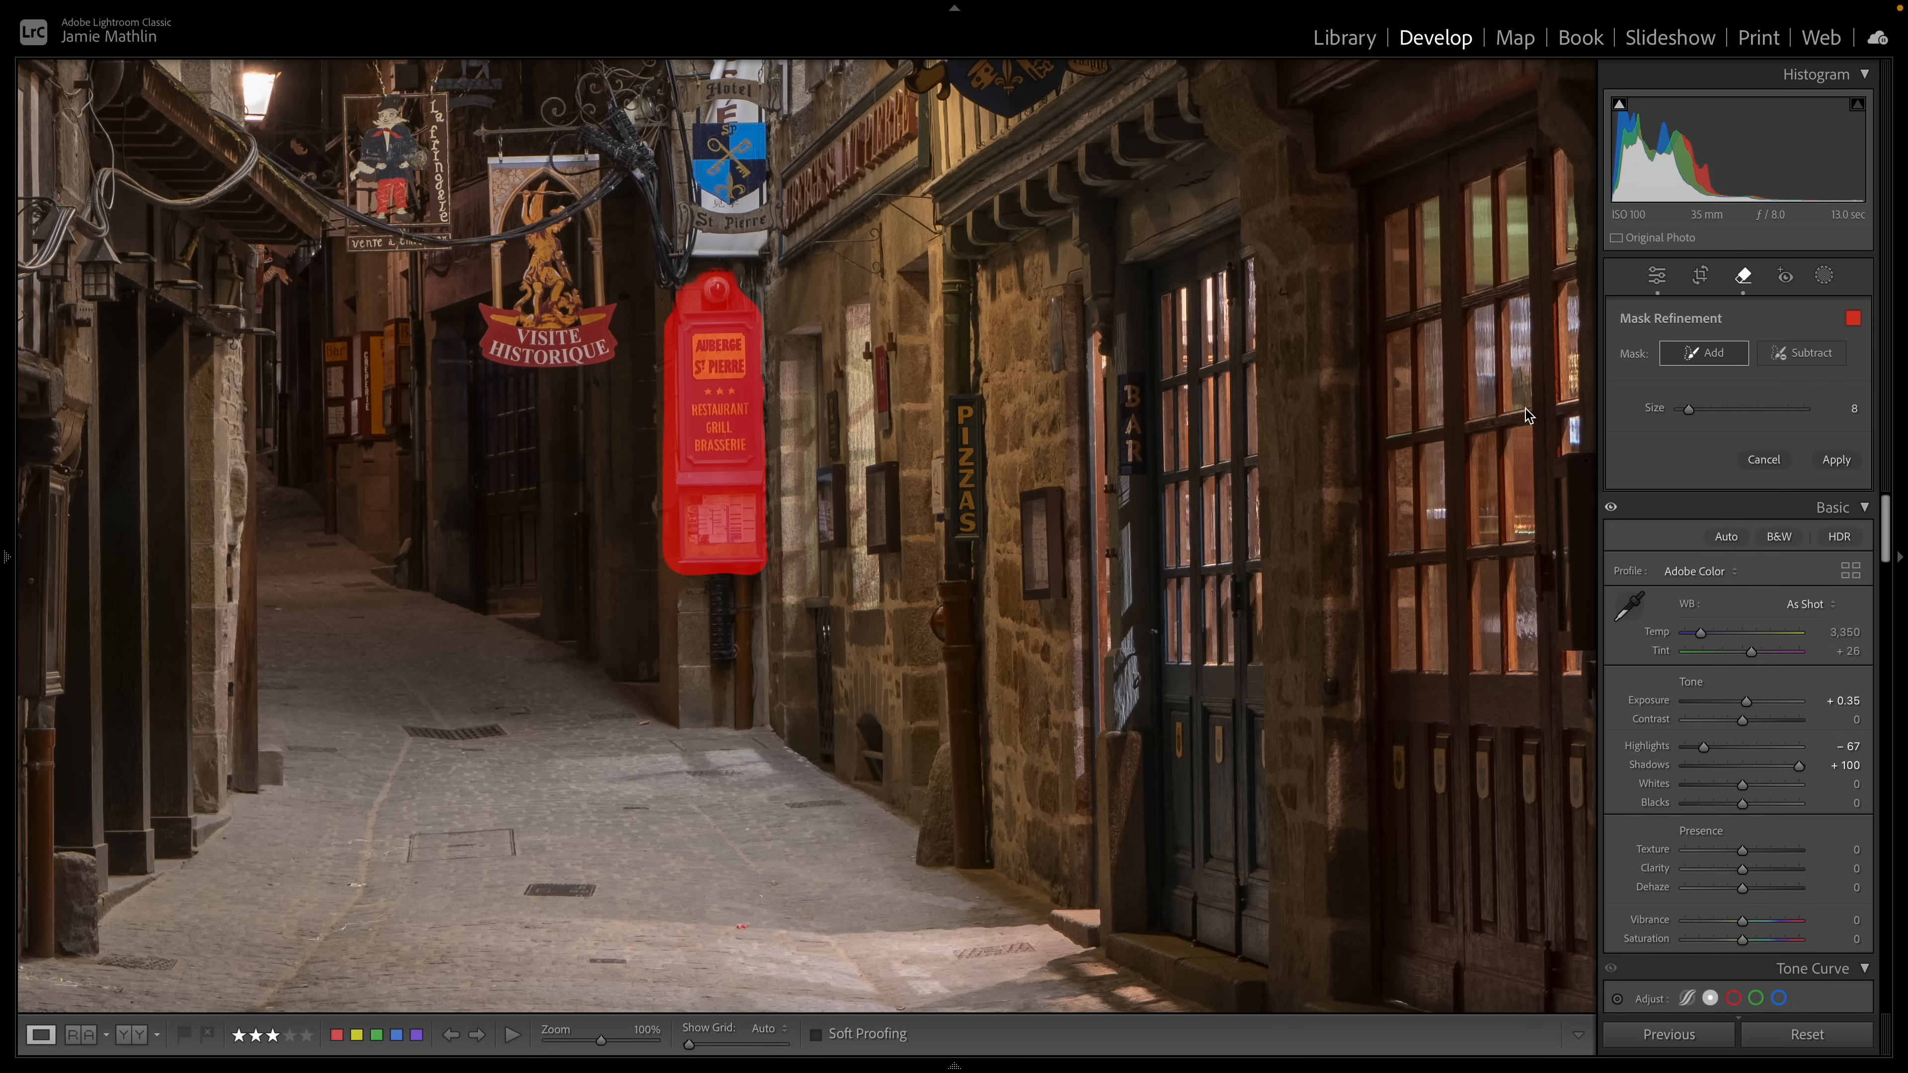
{"action": "left_click", "coordinate": [1829, 462]}
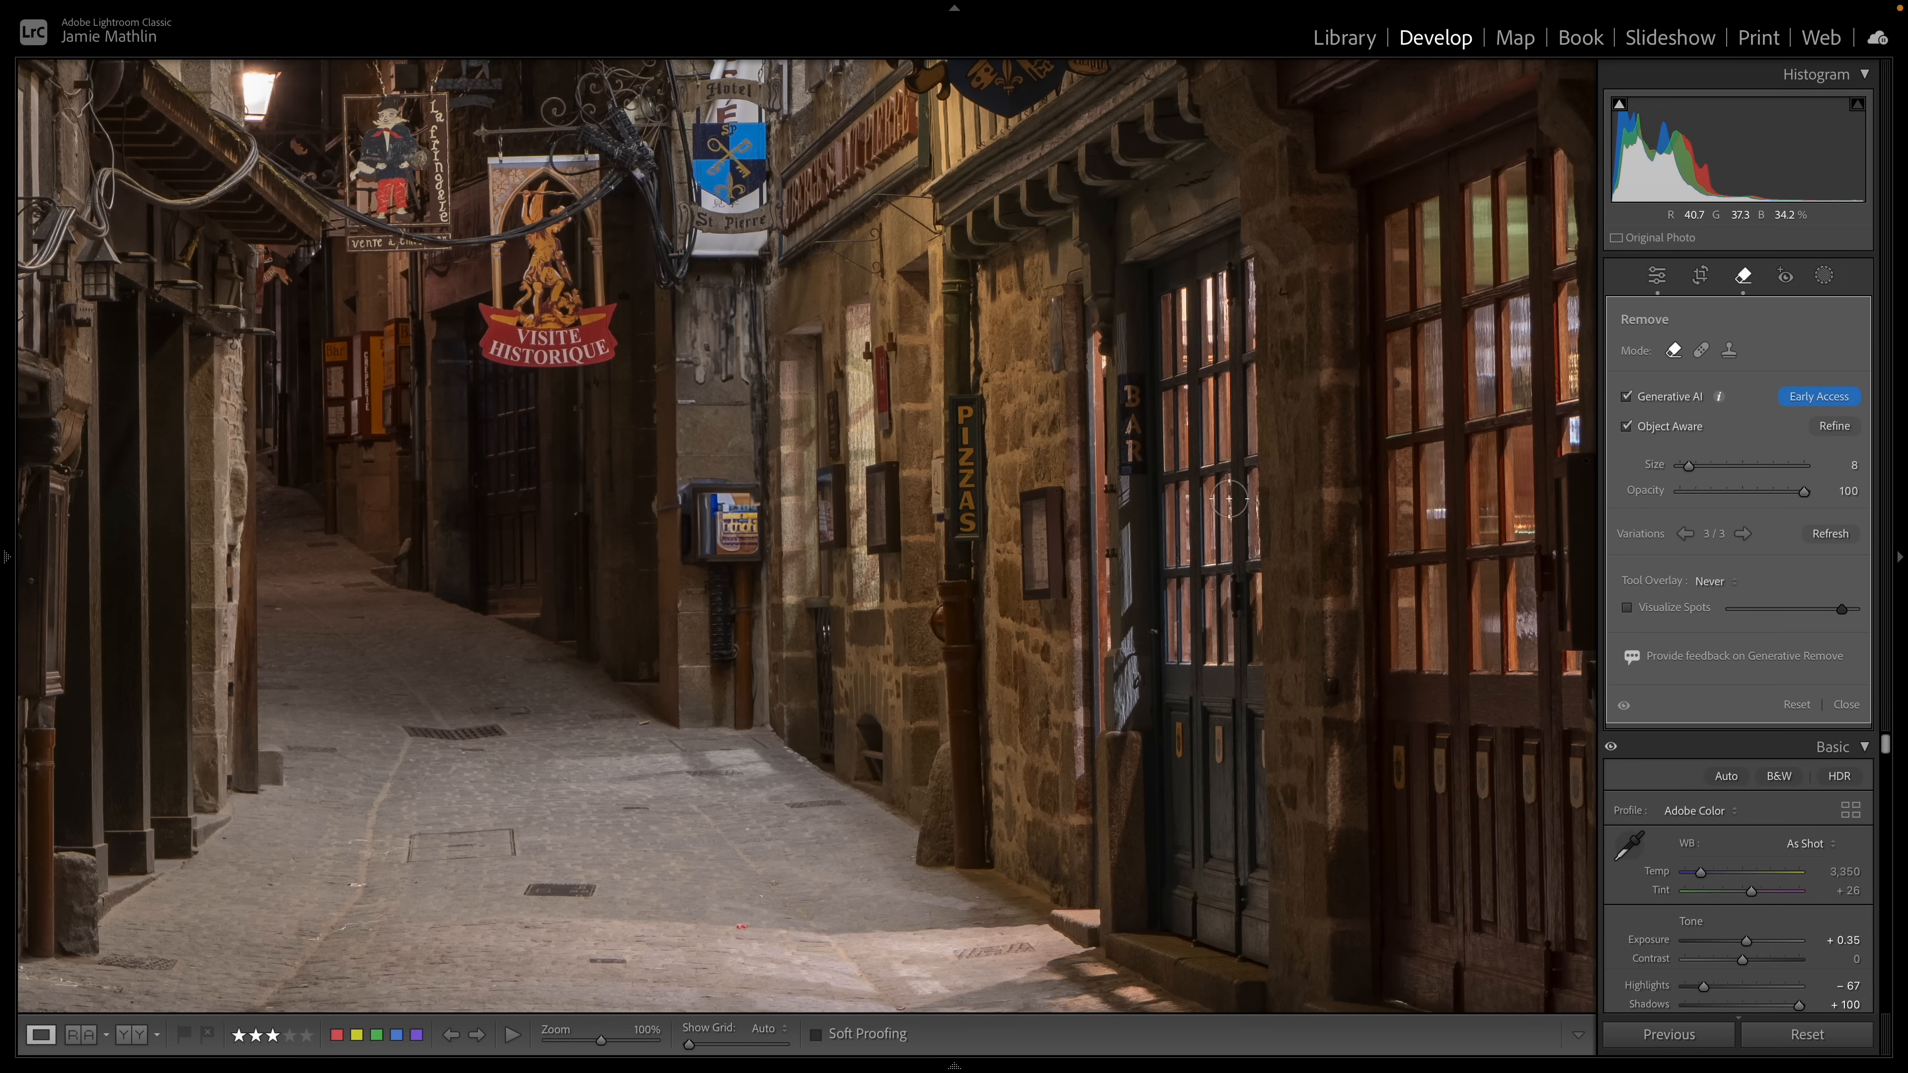
{"action": "left_click", "coordinate": [1833, 536]}
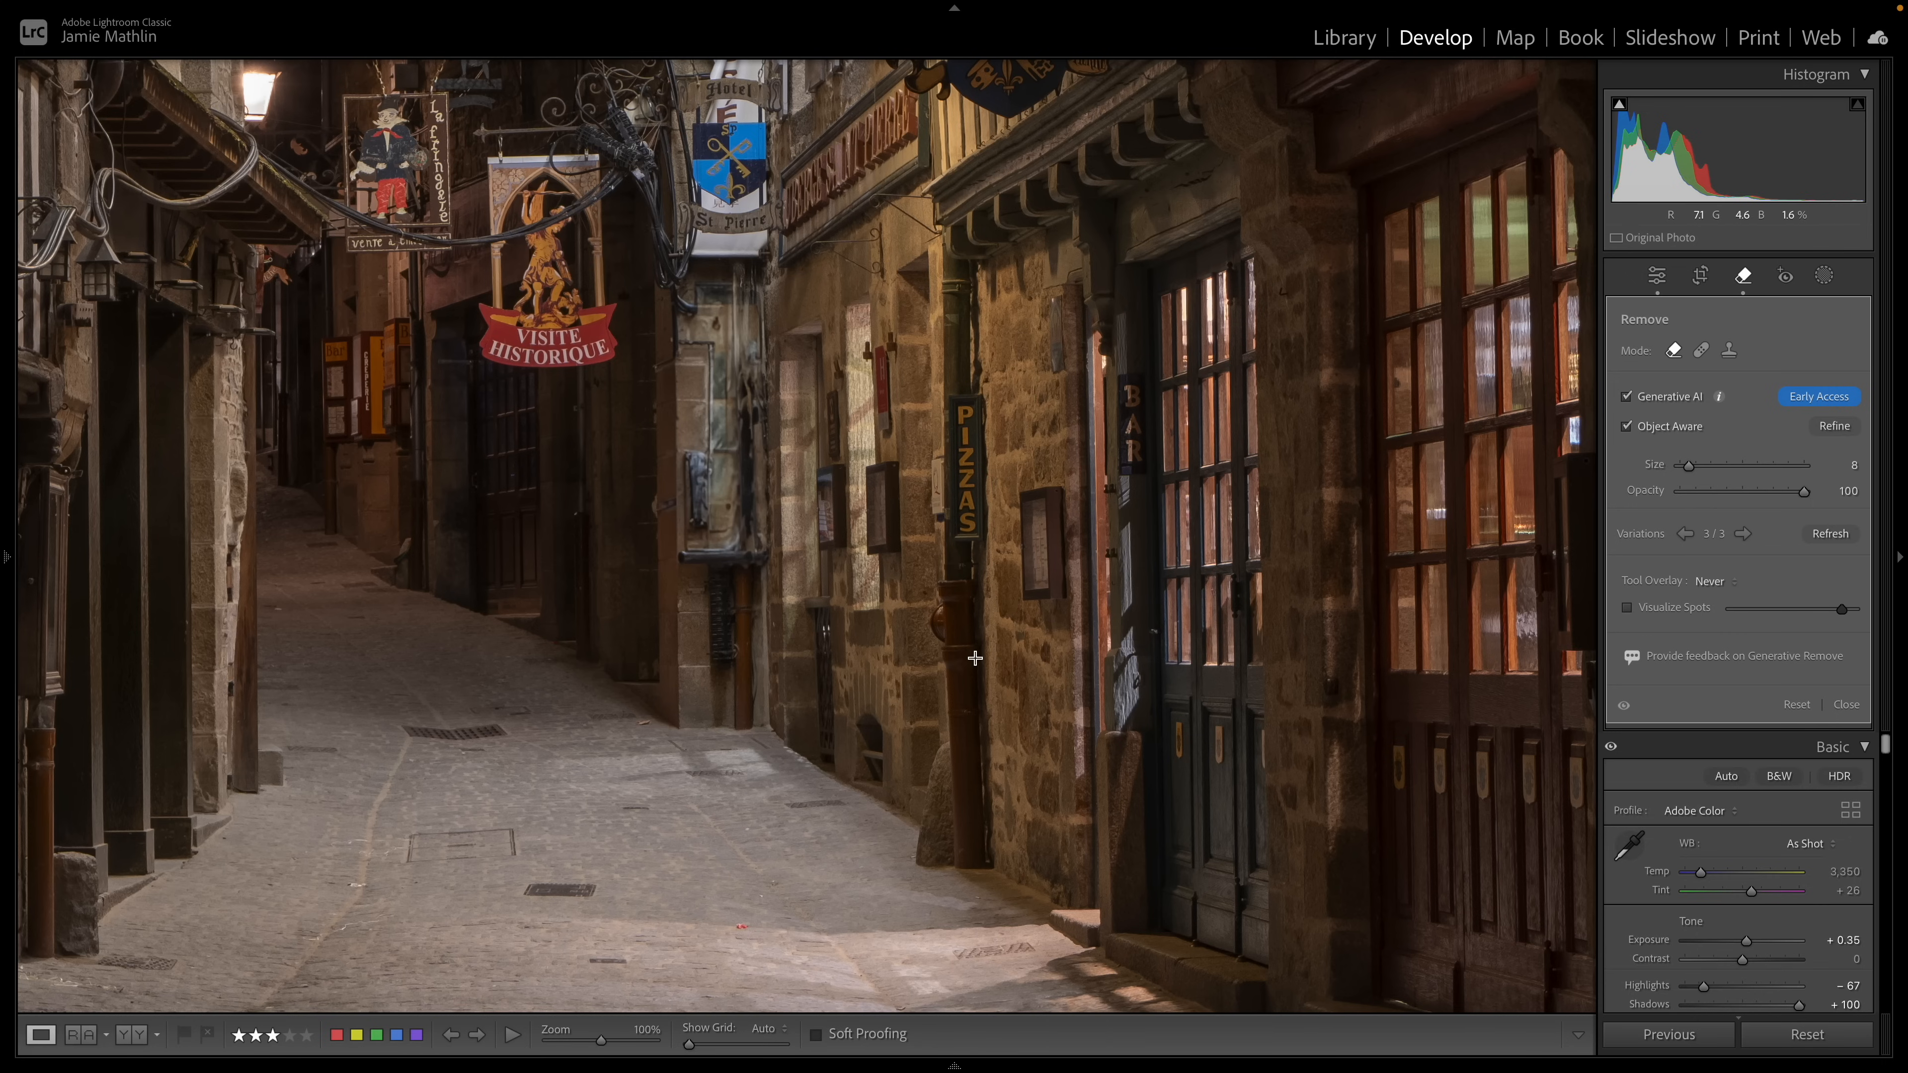
Step: Undo the generated variations and the removal of the Auberge St Pierre sign and camera
{"action": "key", "text": "ctrl+z"}
{"action": "key", "text": "ctrl+z"}
{"action": "key", "text": "ctrl+z"}
{"action": "key", "text": "ctrl+z"}
{"action": "key", "text": "ctrl+z"}
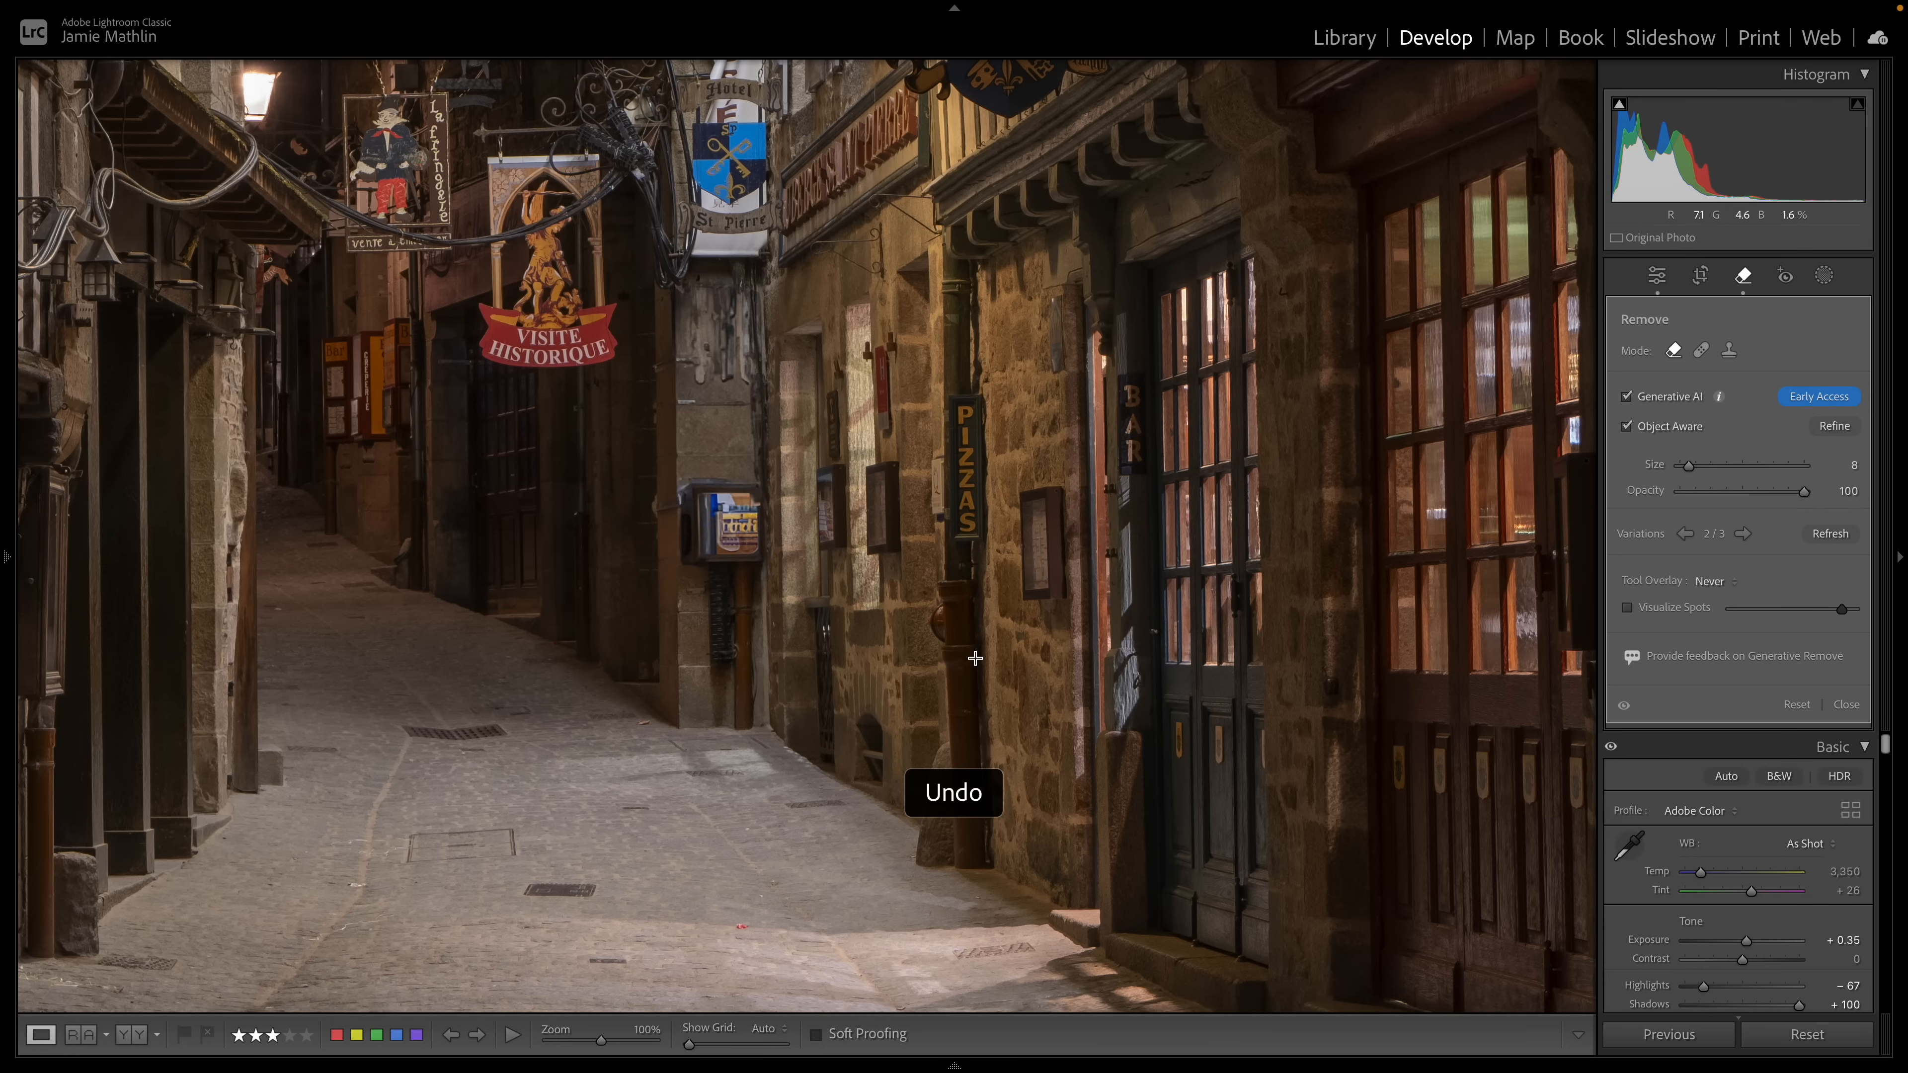
{"action": "key", "text": "ctrl+z"}
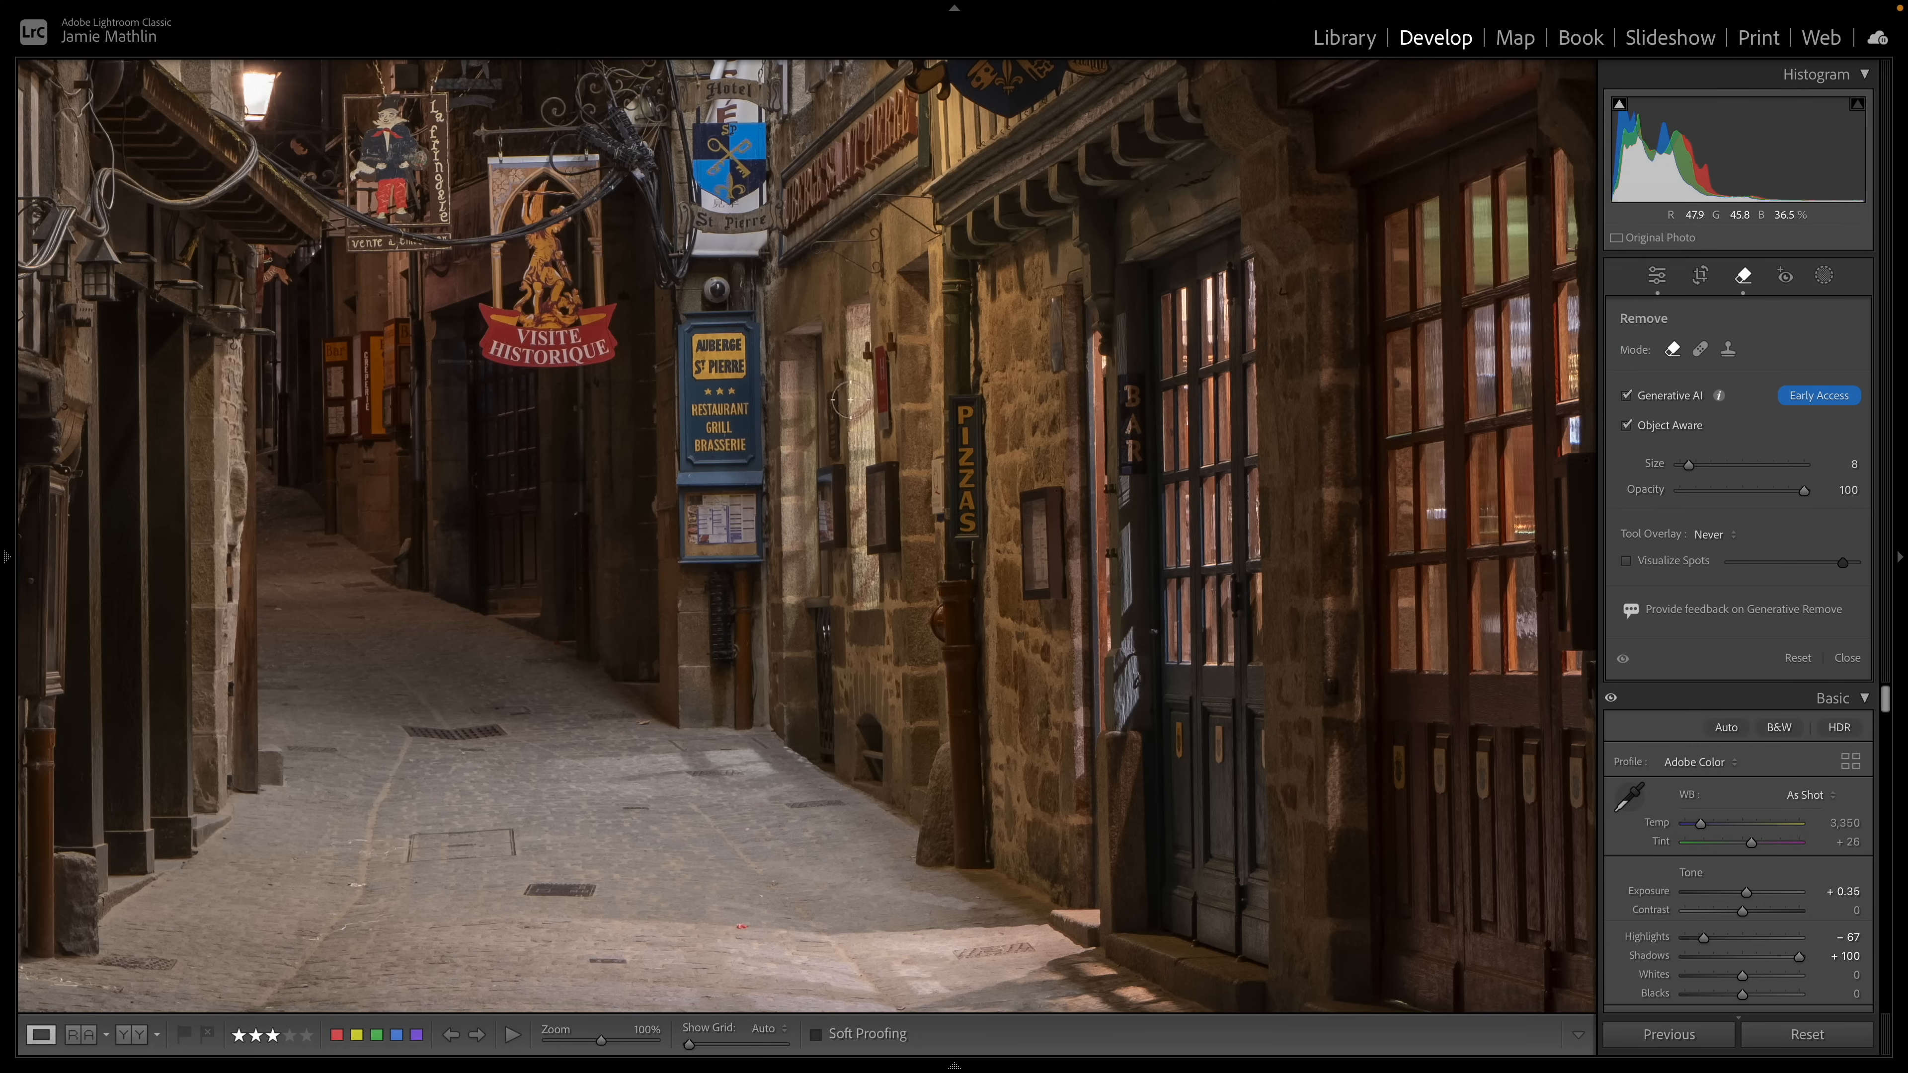
Step: Open the edited street photo in Photoshop (Beta) and switch to that application
{"action": "right_click", "coordinate": [845, 560]}
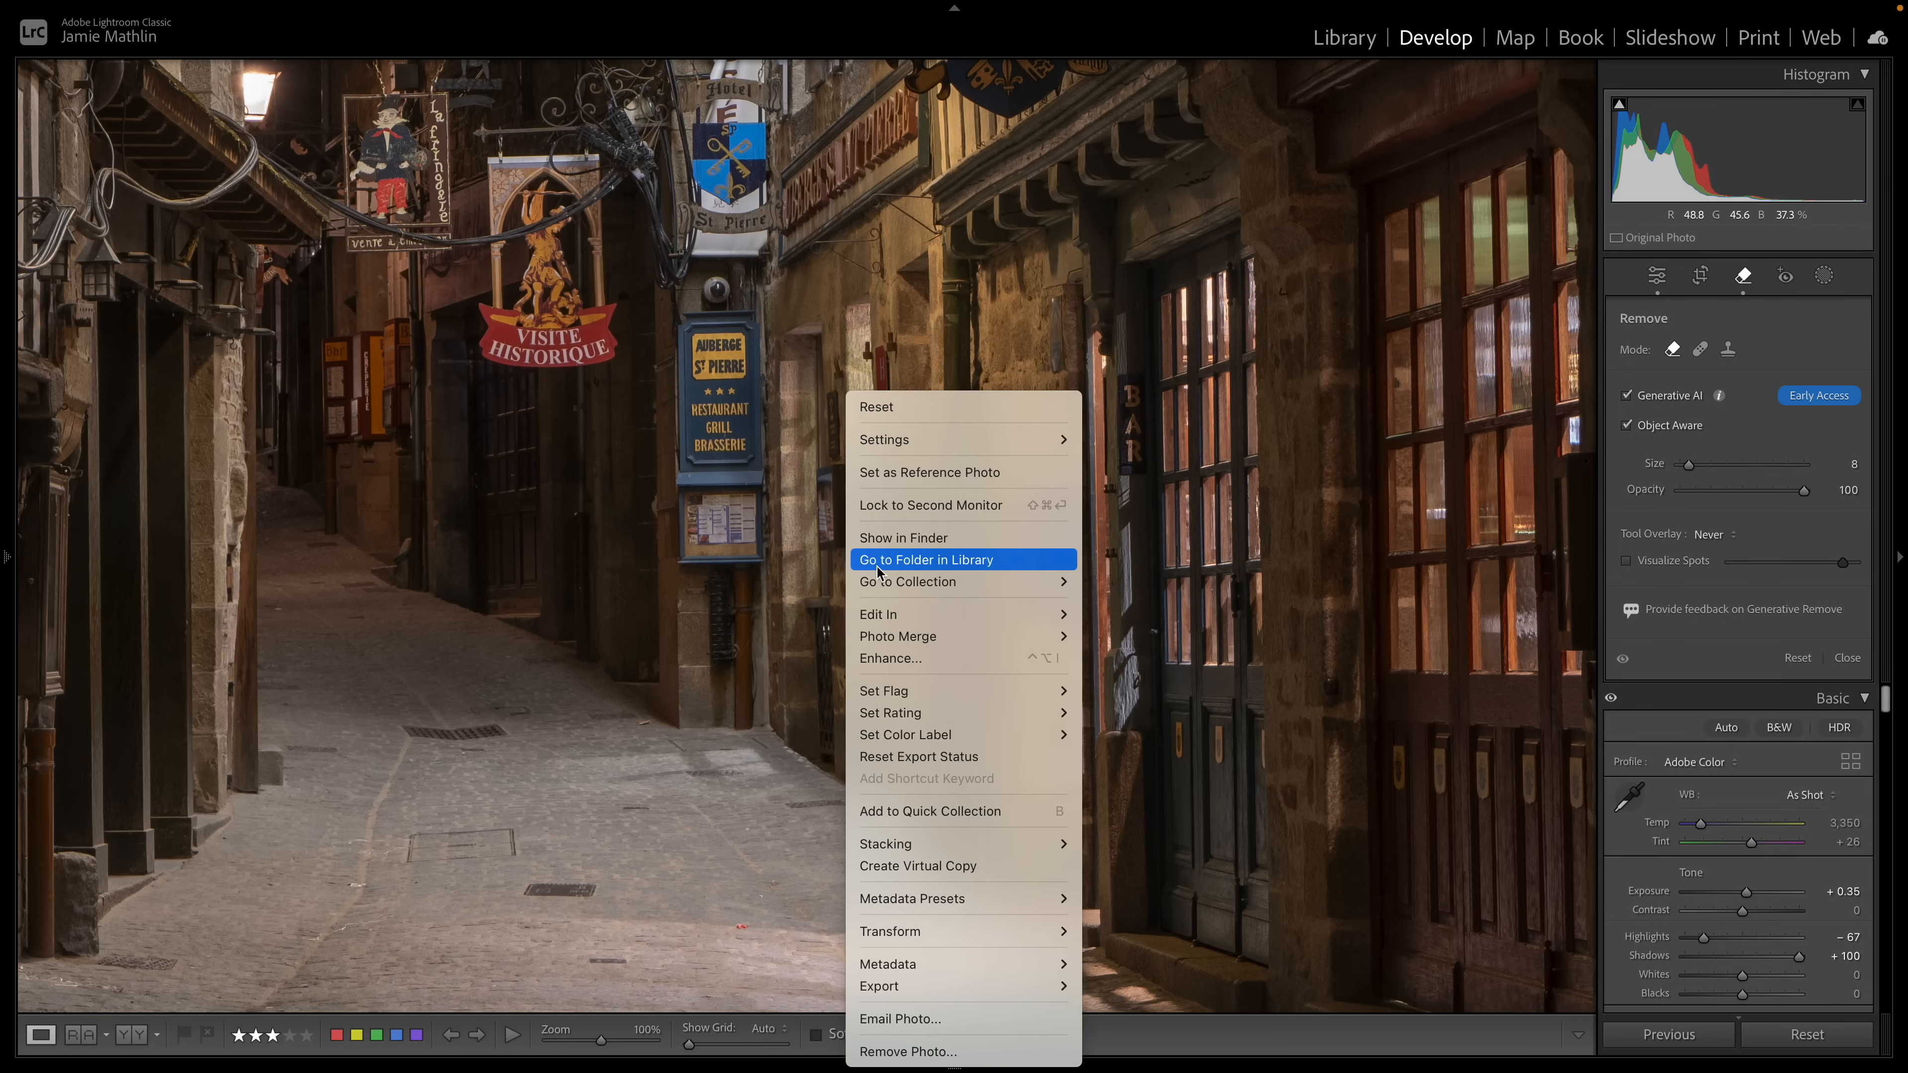
{"action": "mouse_move", "coordinate": [916, 614]}
{"action": "left_click", "coordinate": [1171, 623]}
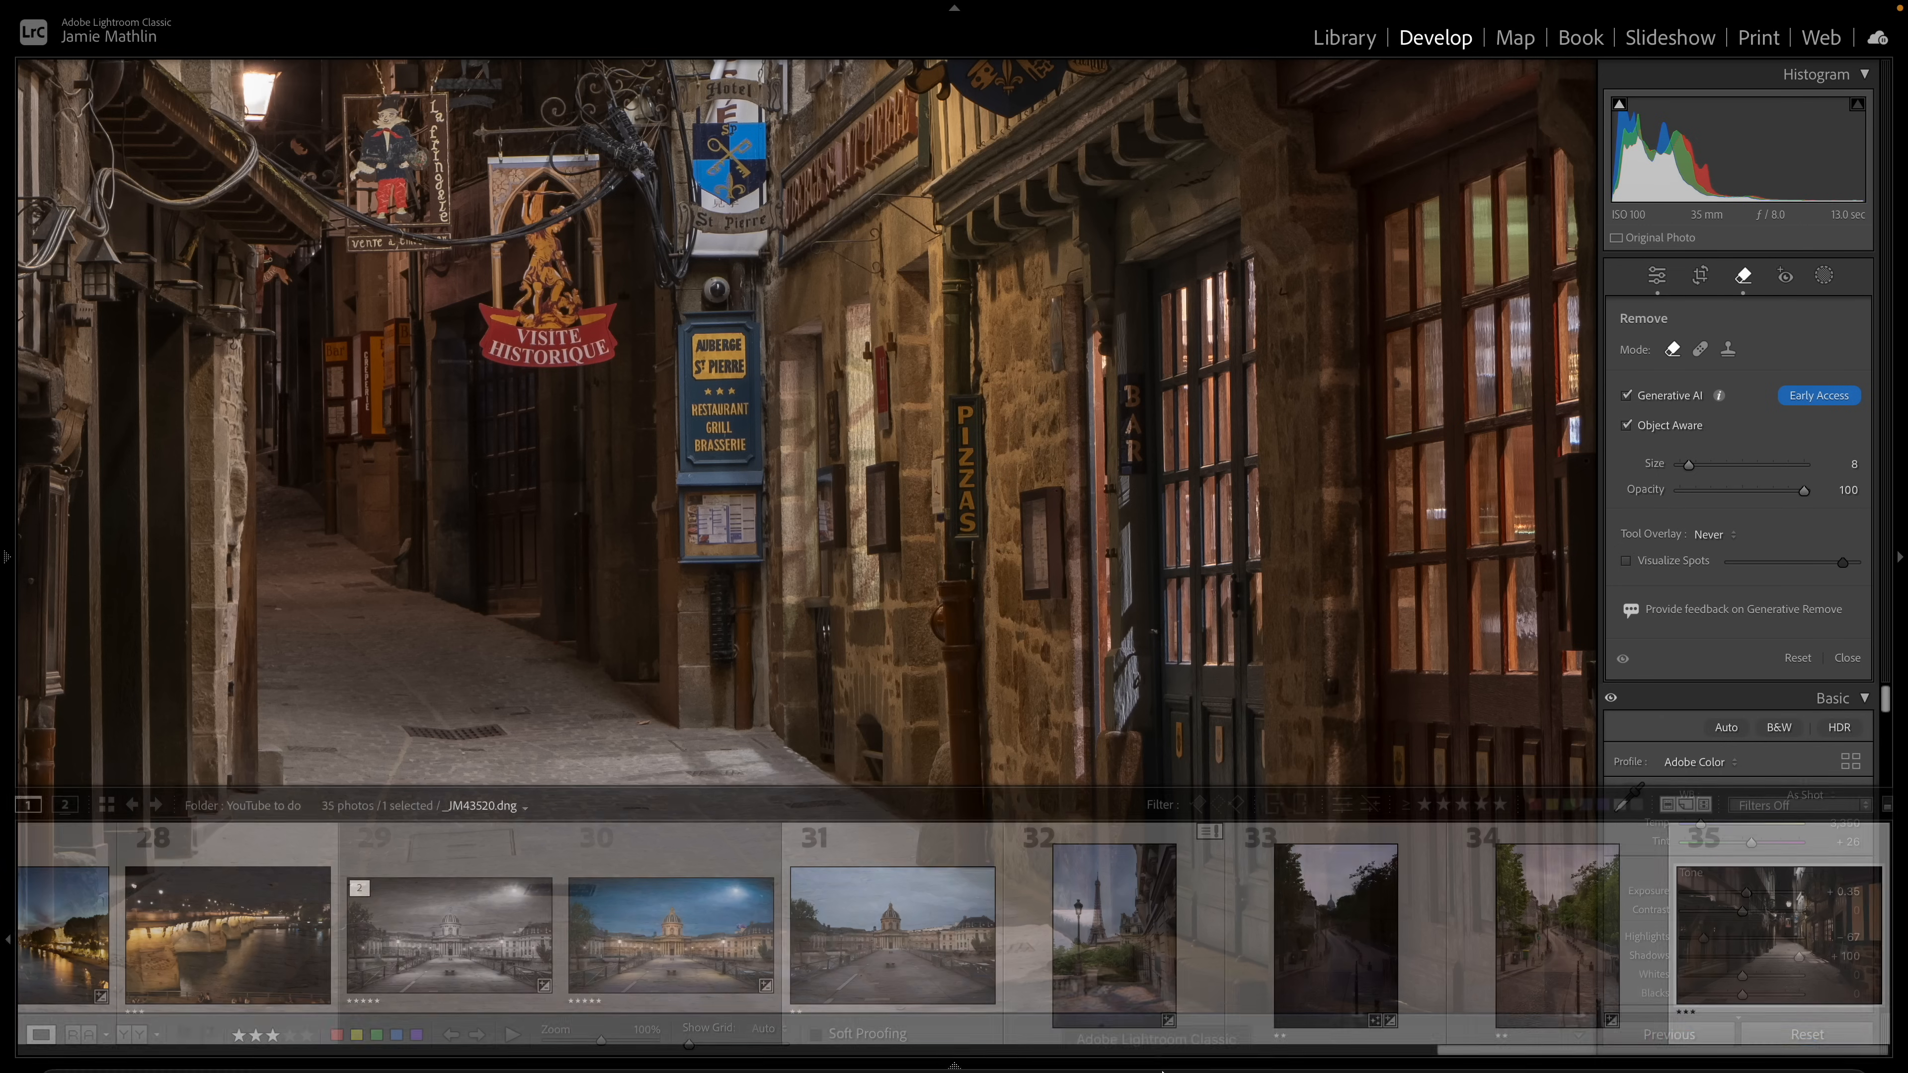
{"action": "left_click", "coordinate": [1248, 1043]}
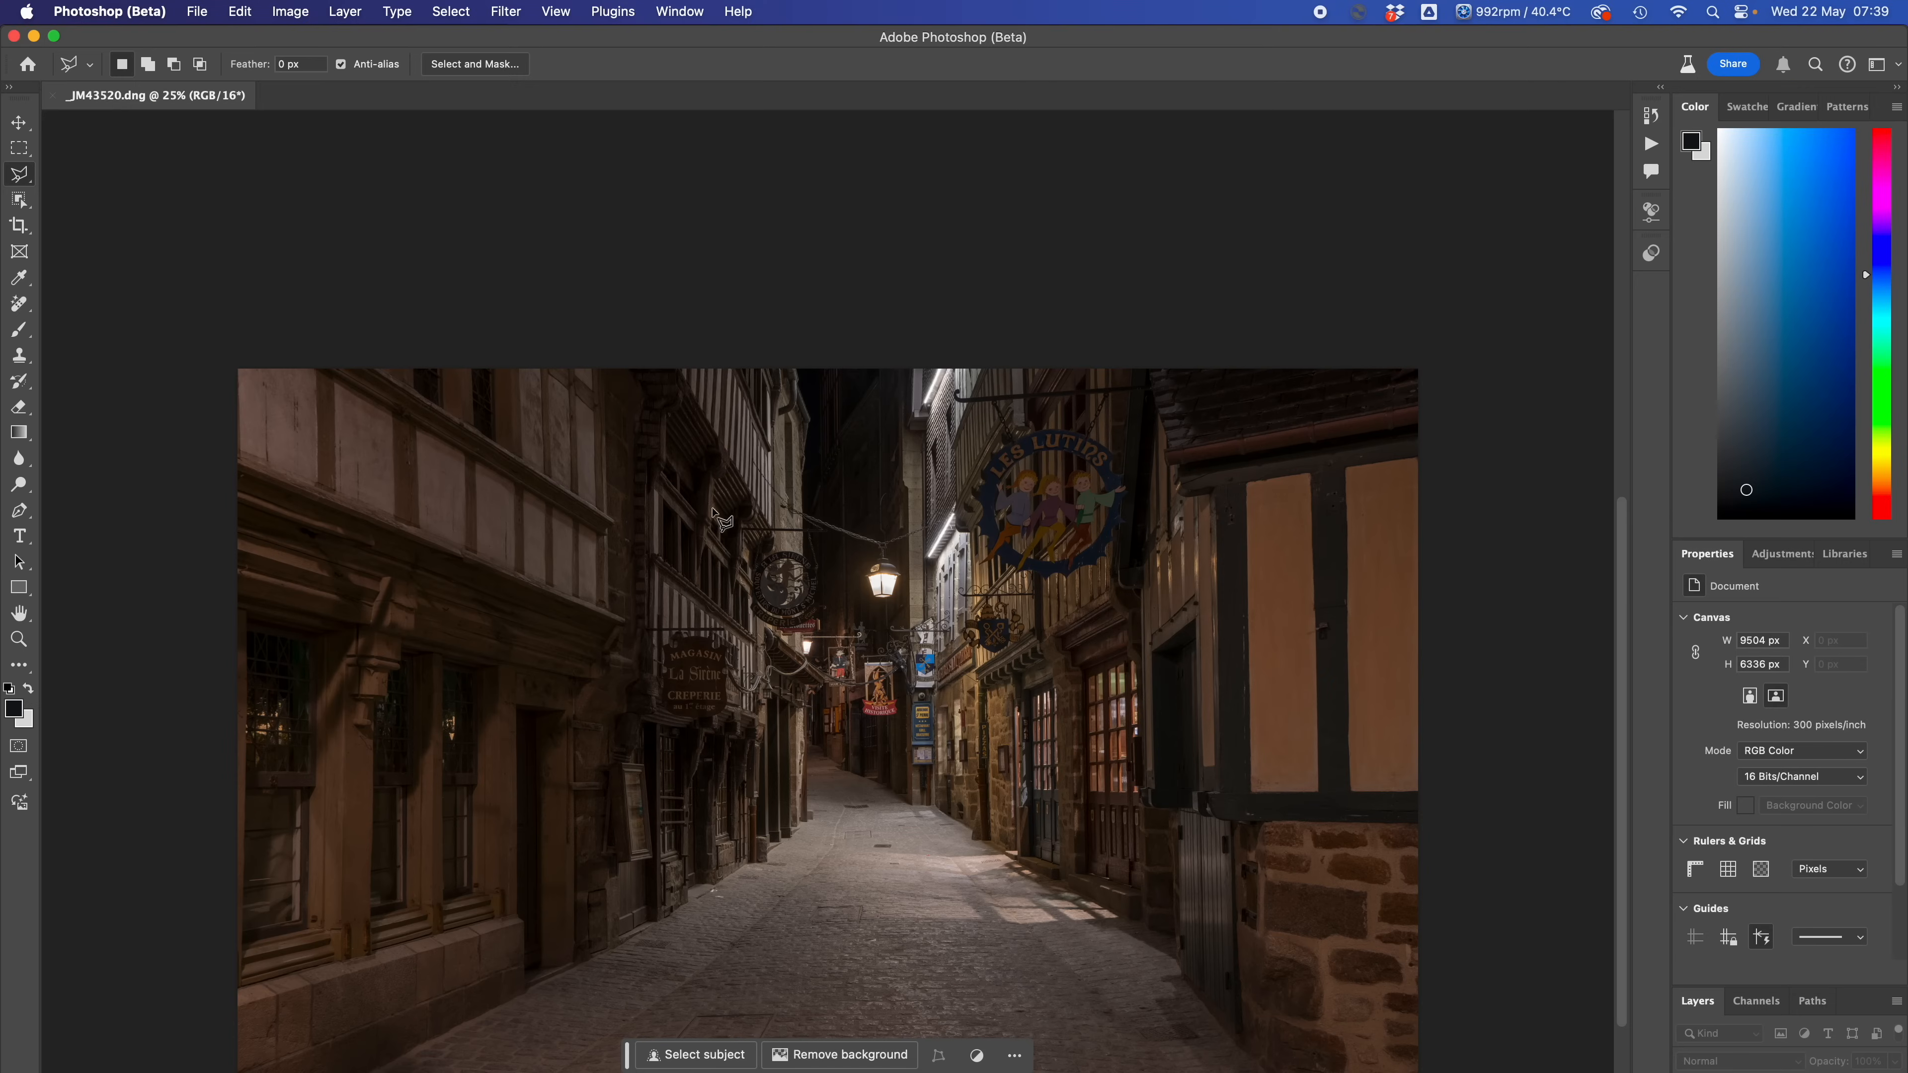
Step: Outline the blue Auberge St Pierre sign, its menu box and the camera above with a closed Polygonal Lasso selection
{"action": "mouse_move", "coordinate": [929, 565]}
{"action": "left_mouse_down"}
{"action": "mouse_move", "coordinate": [688, 221]}
{"action": "mouse_move", "coordinate": [707, 249]}
{"action": "left_mouse_up"}
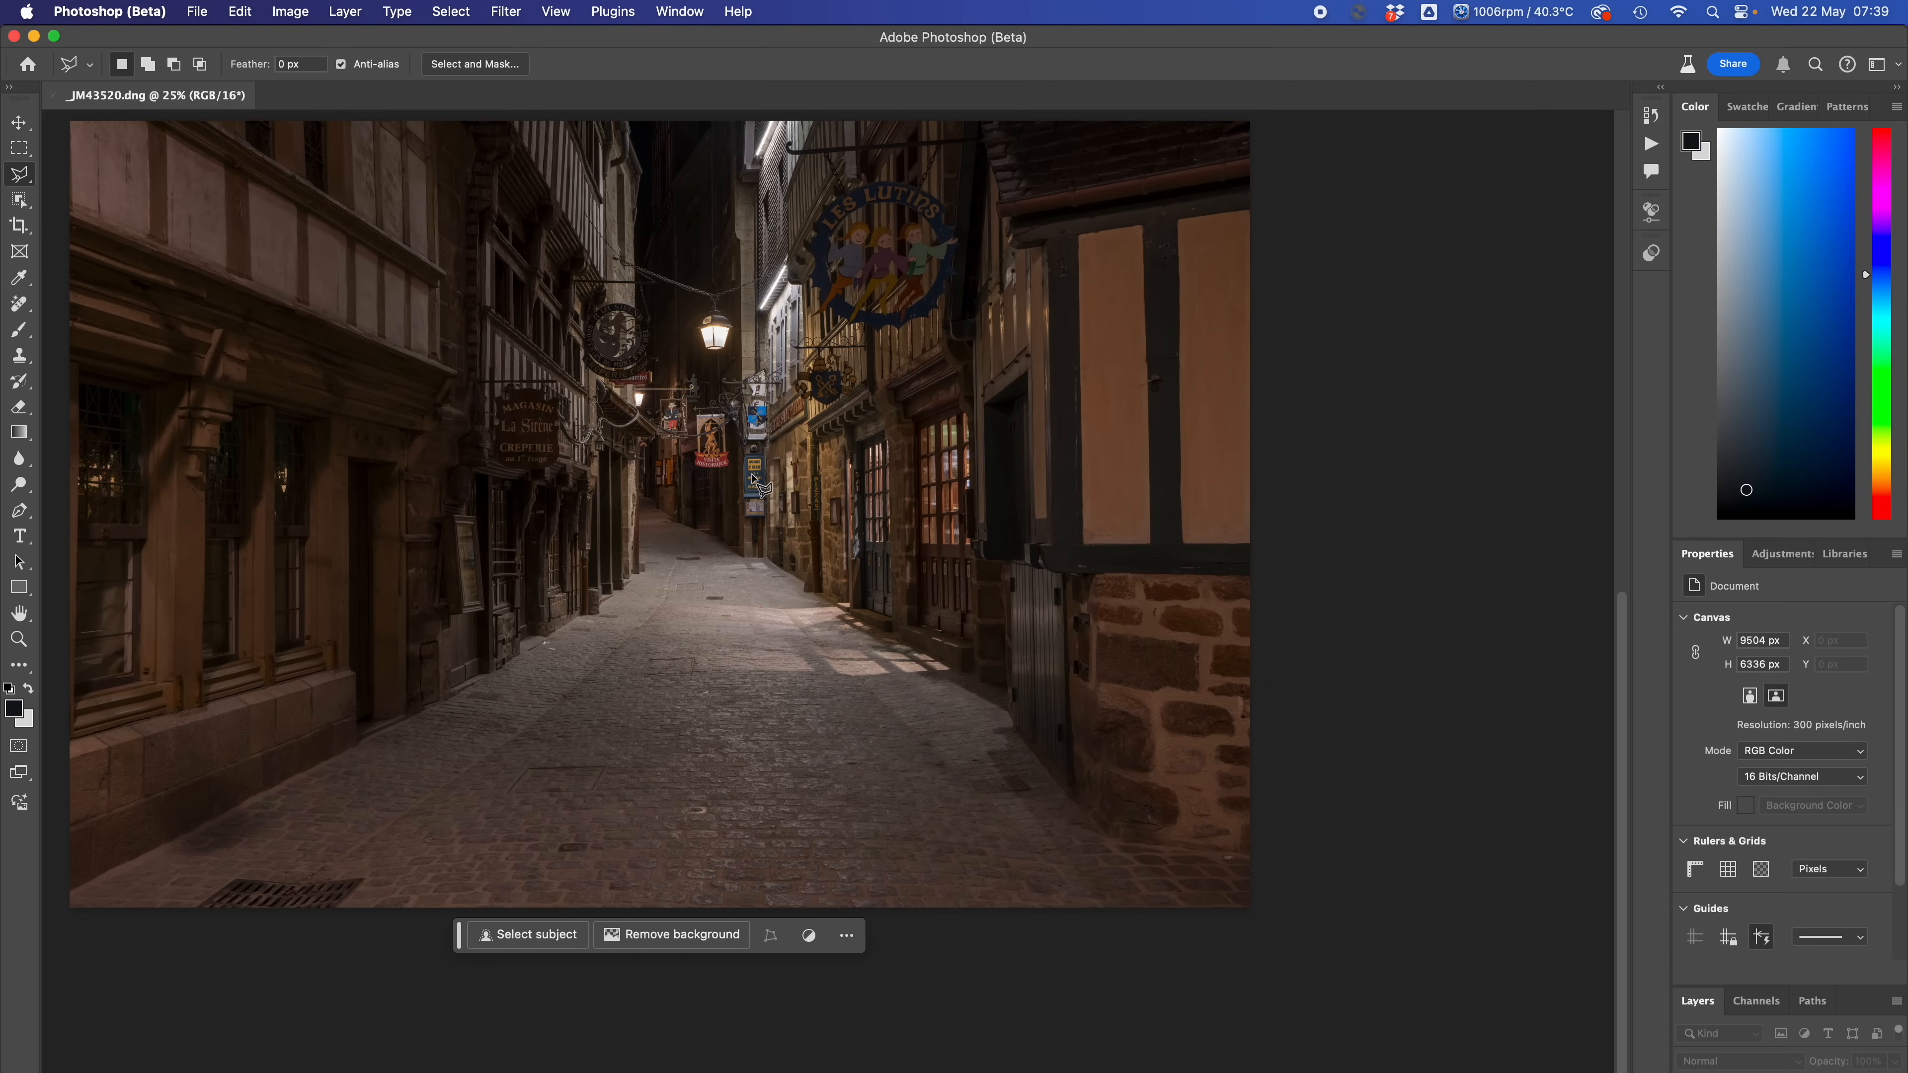
{"action": "scroll", "coordinate": [755, 480], "scroll_direction": "up", "scroll_amount": 5}
{"action": "scroll", "coordinate": [732, 406], "scroll_direction": "up", "scroll_amount": 6}
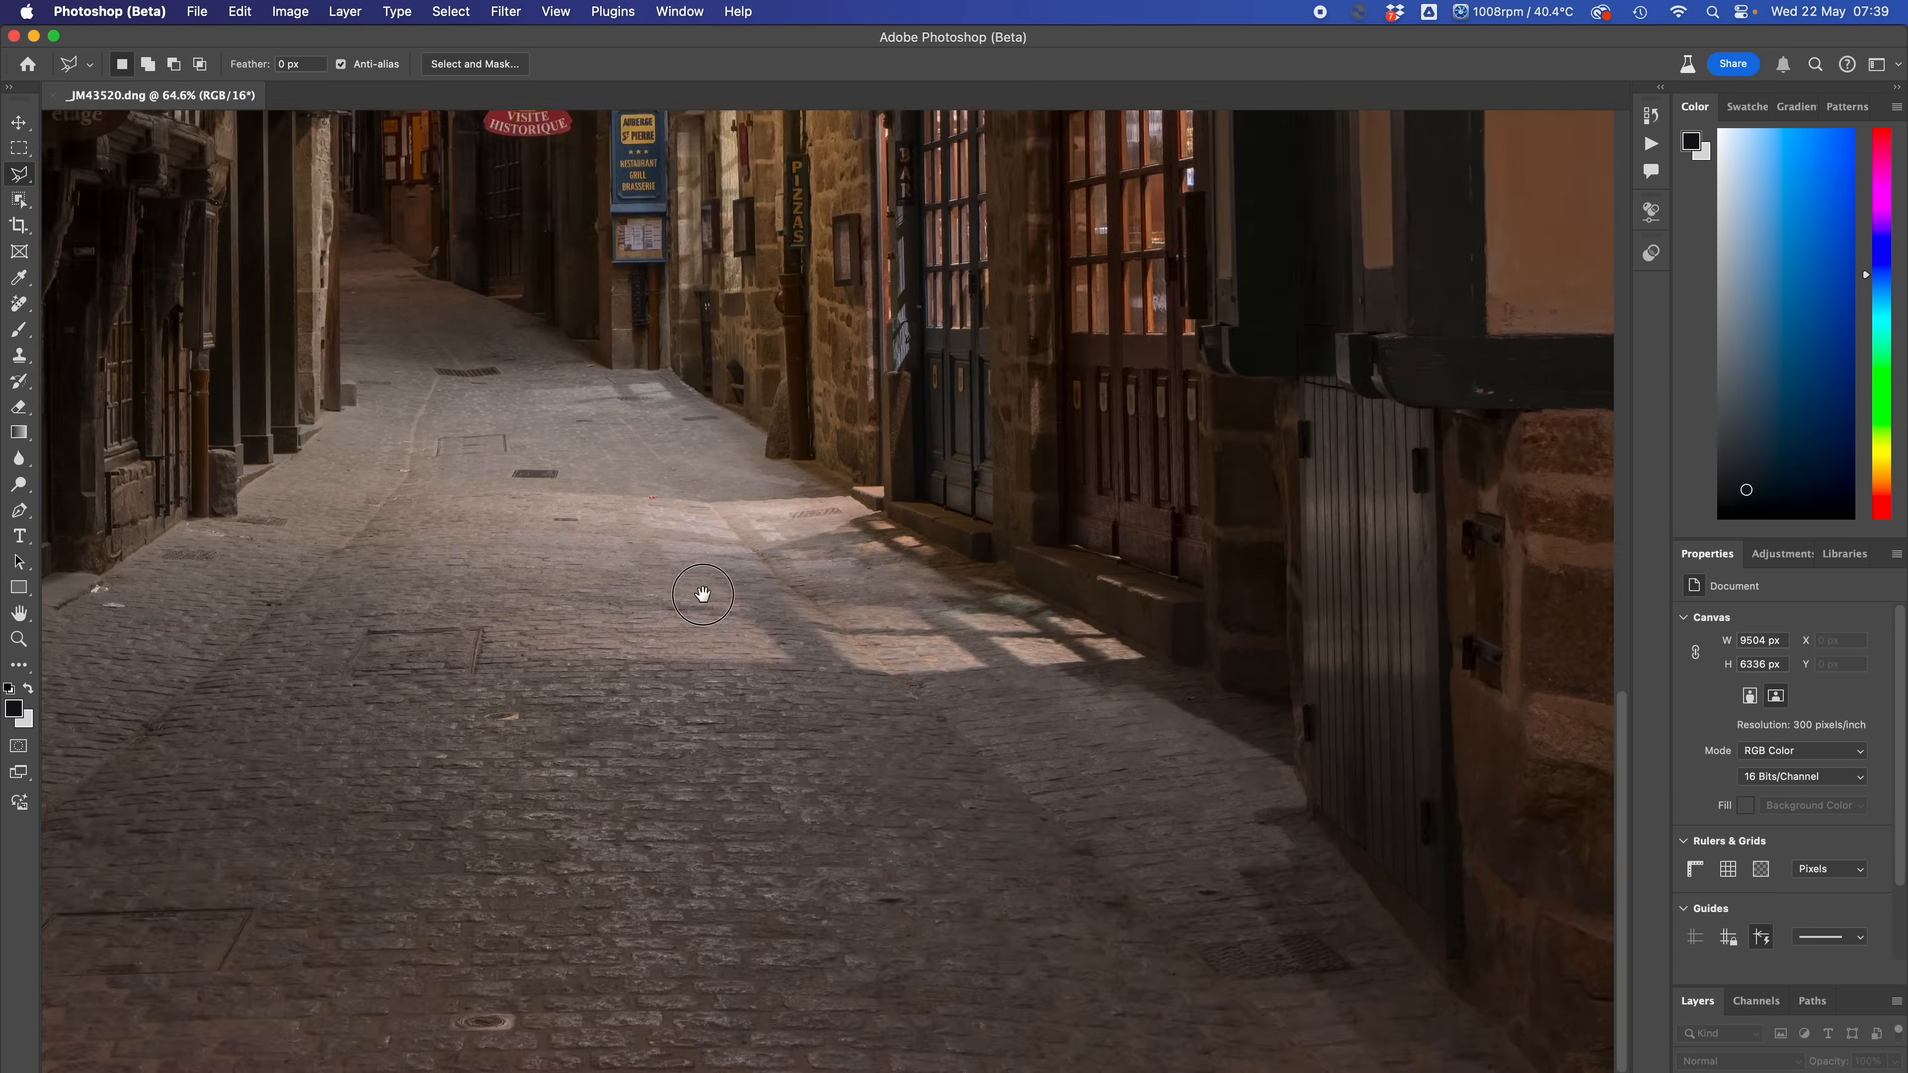
{"action": "scroll", "coordinate": [650, 535], "scroll_direction": "up", "scroll_amount": 4}
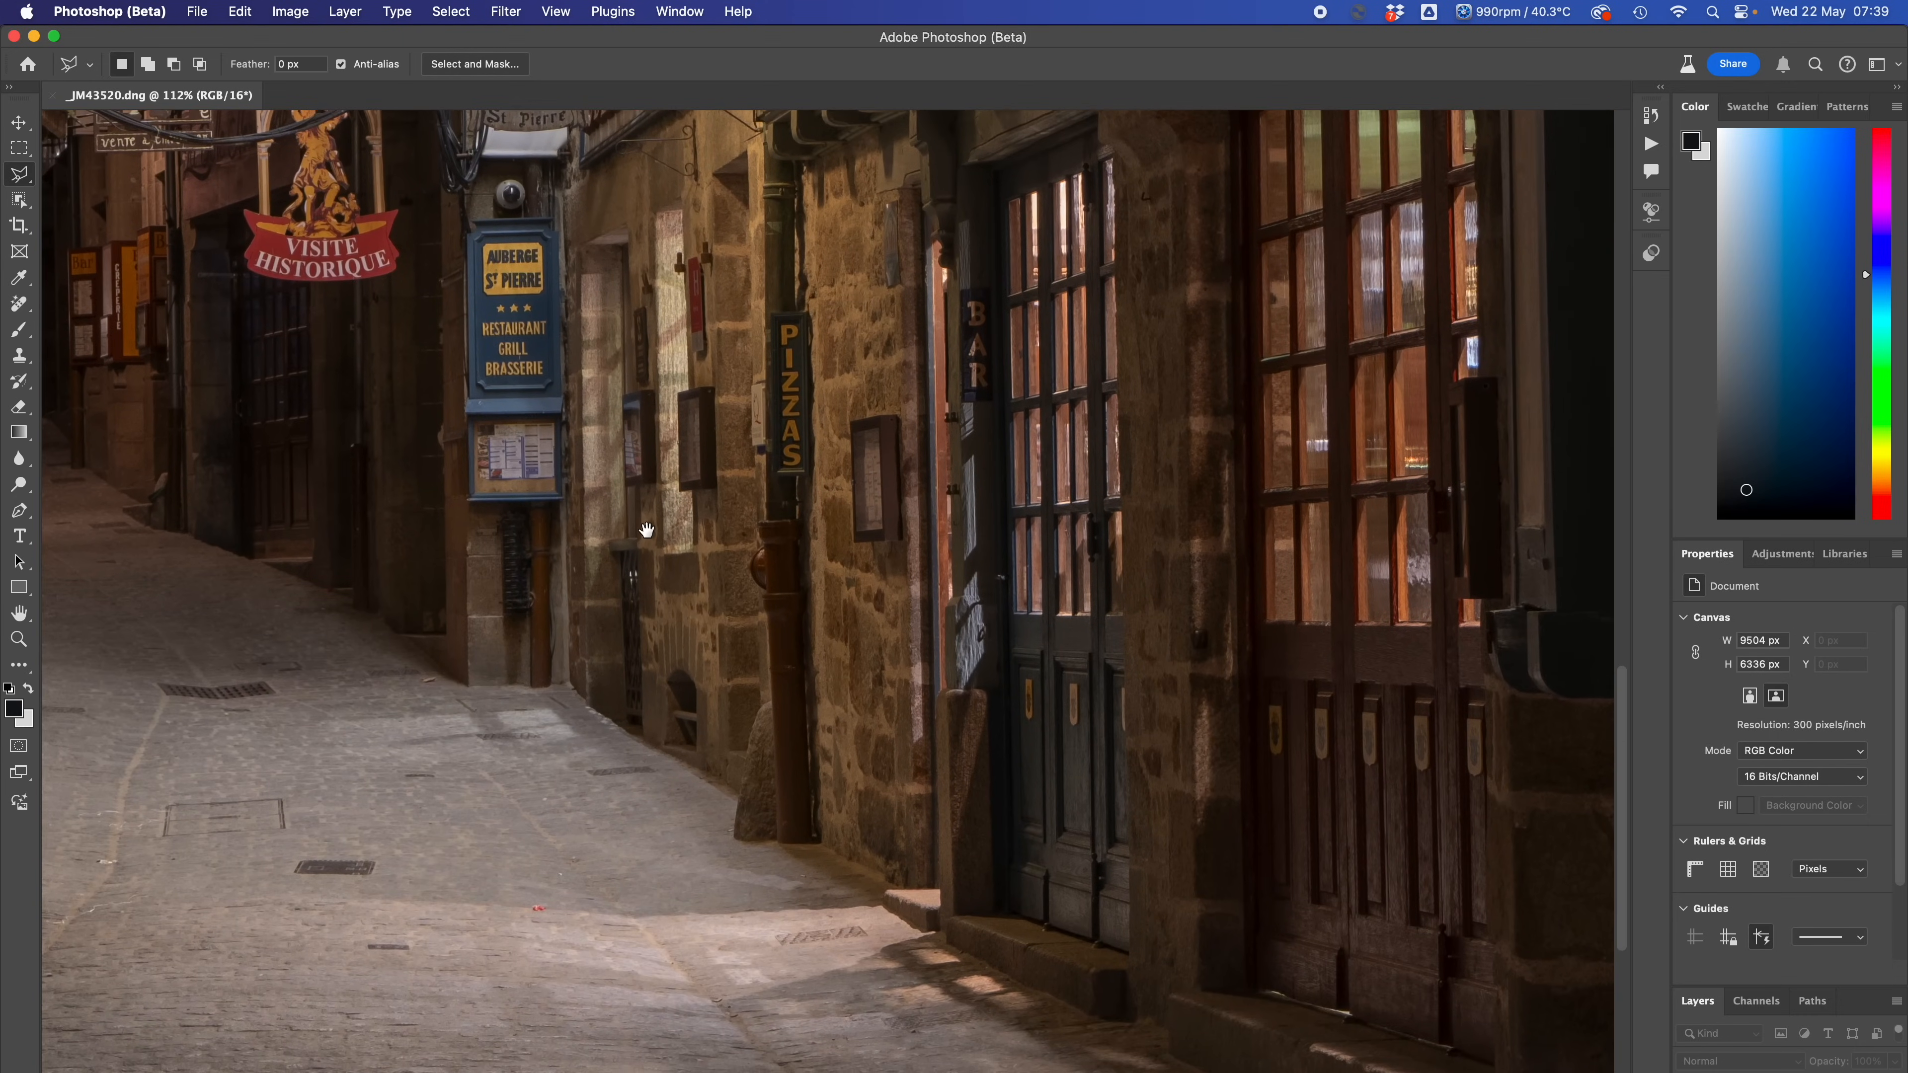
{"action": "left_click_drag", "start_coordinate": [646, 530], "coordinate": [763, 705]}
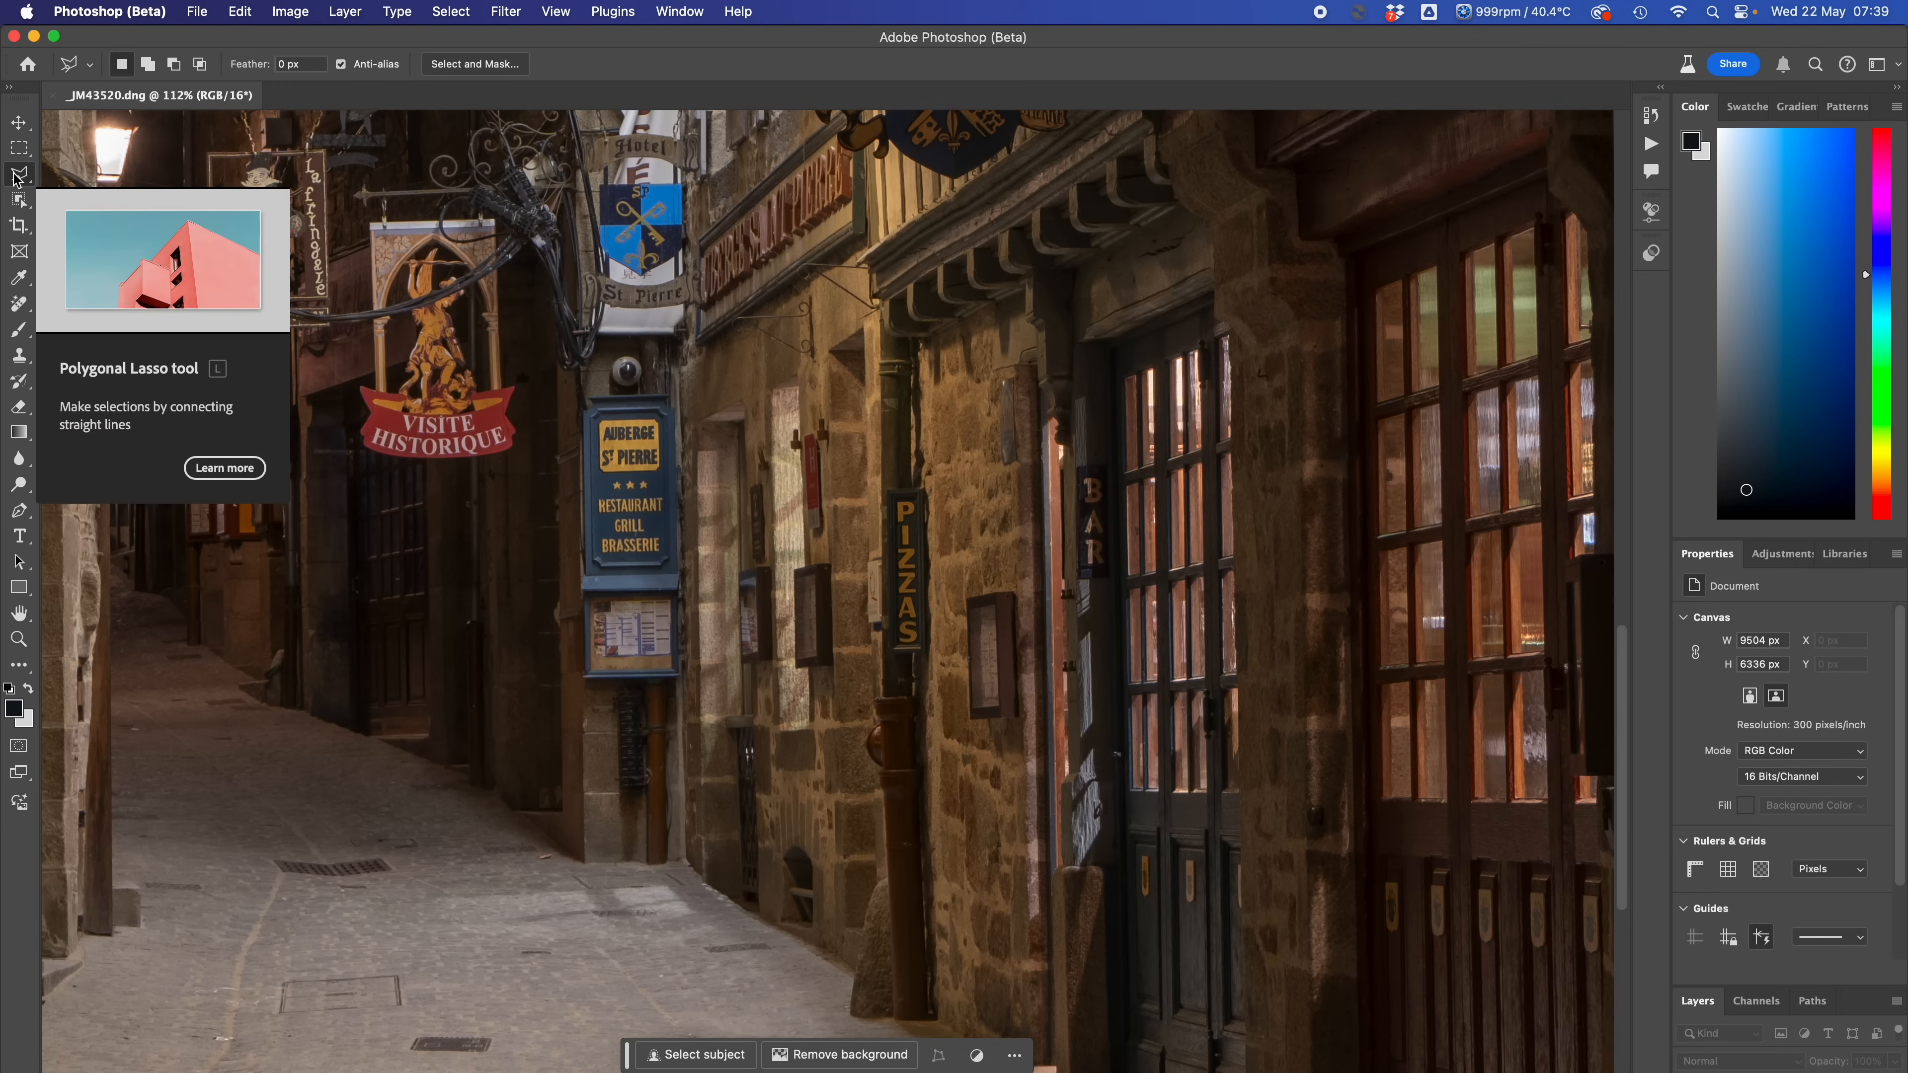
{"action": "left_click", "coordinate": [16, 174]}
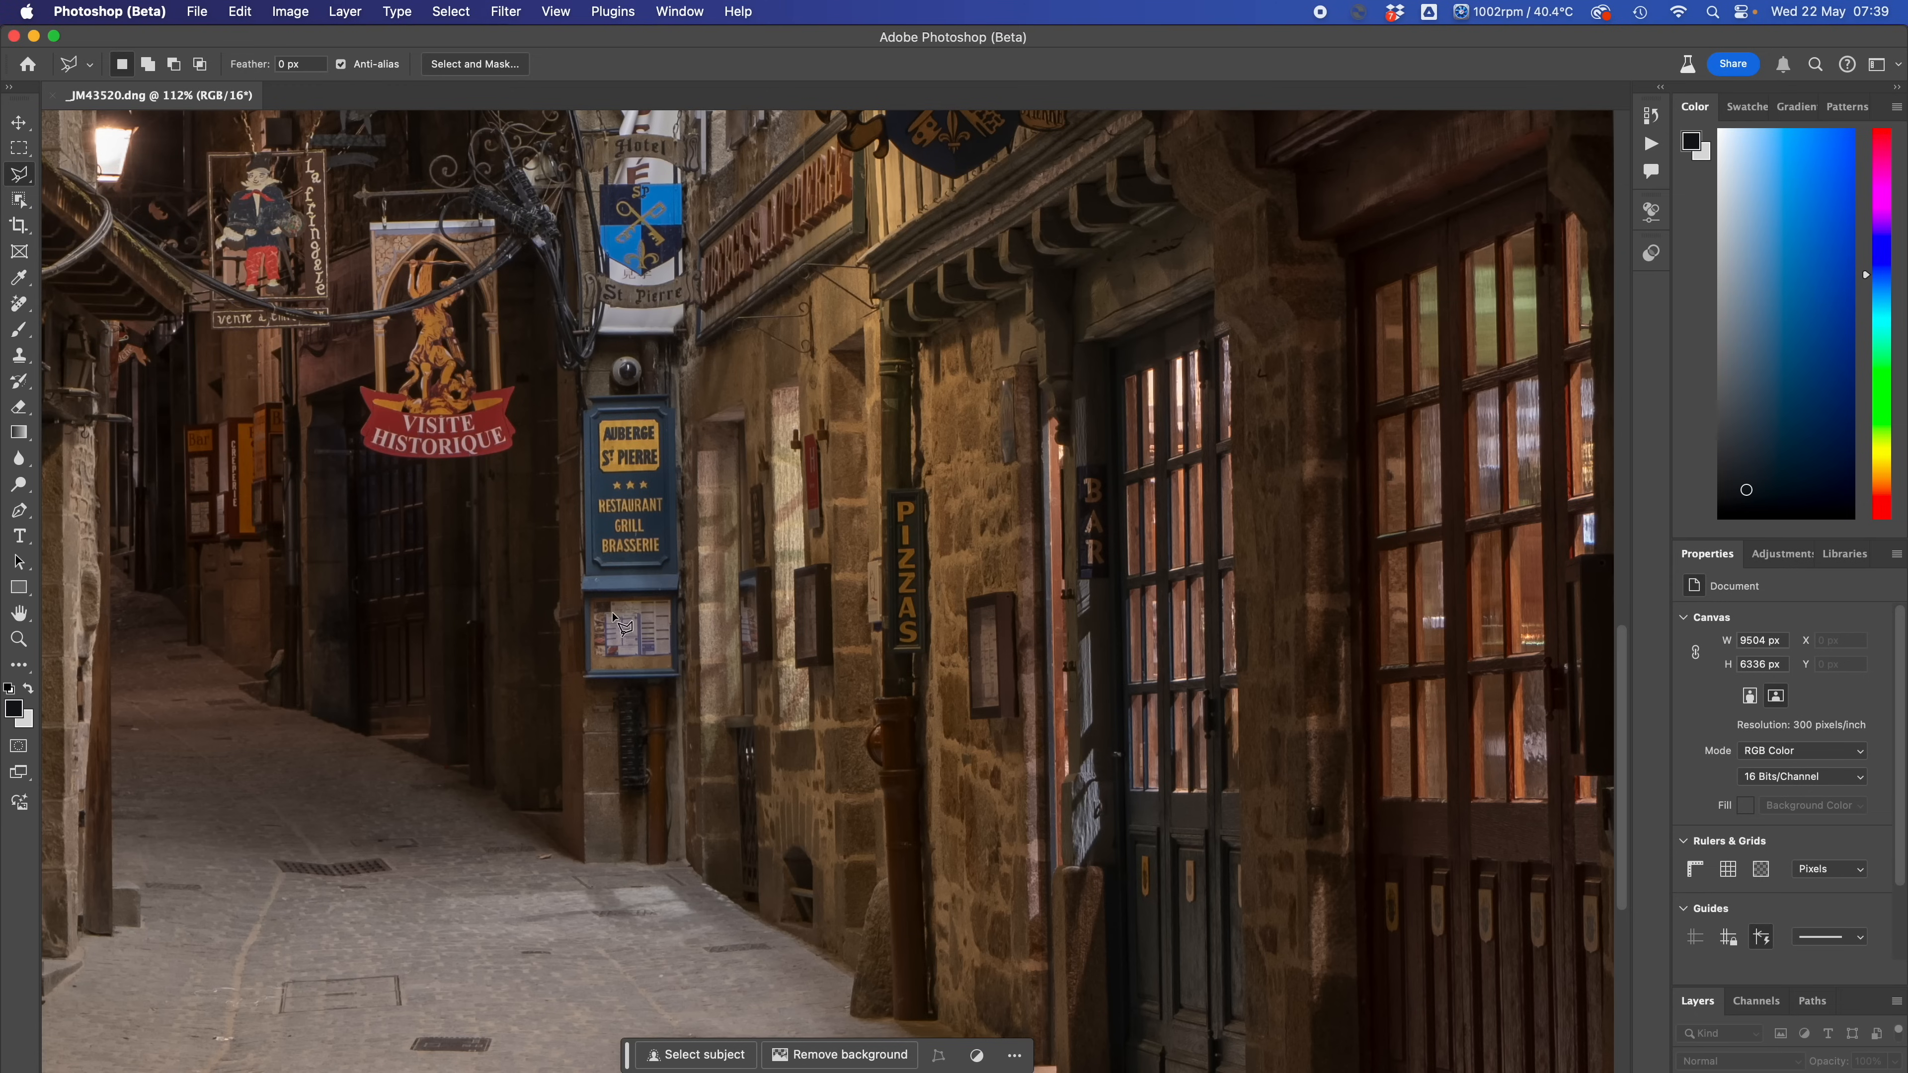
{"action": "left_click", "coordinate": [578, 680]}
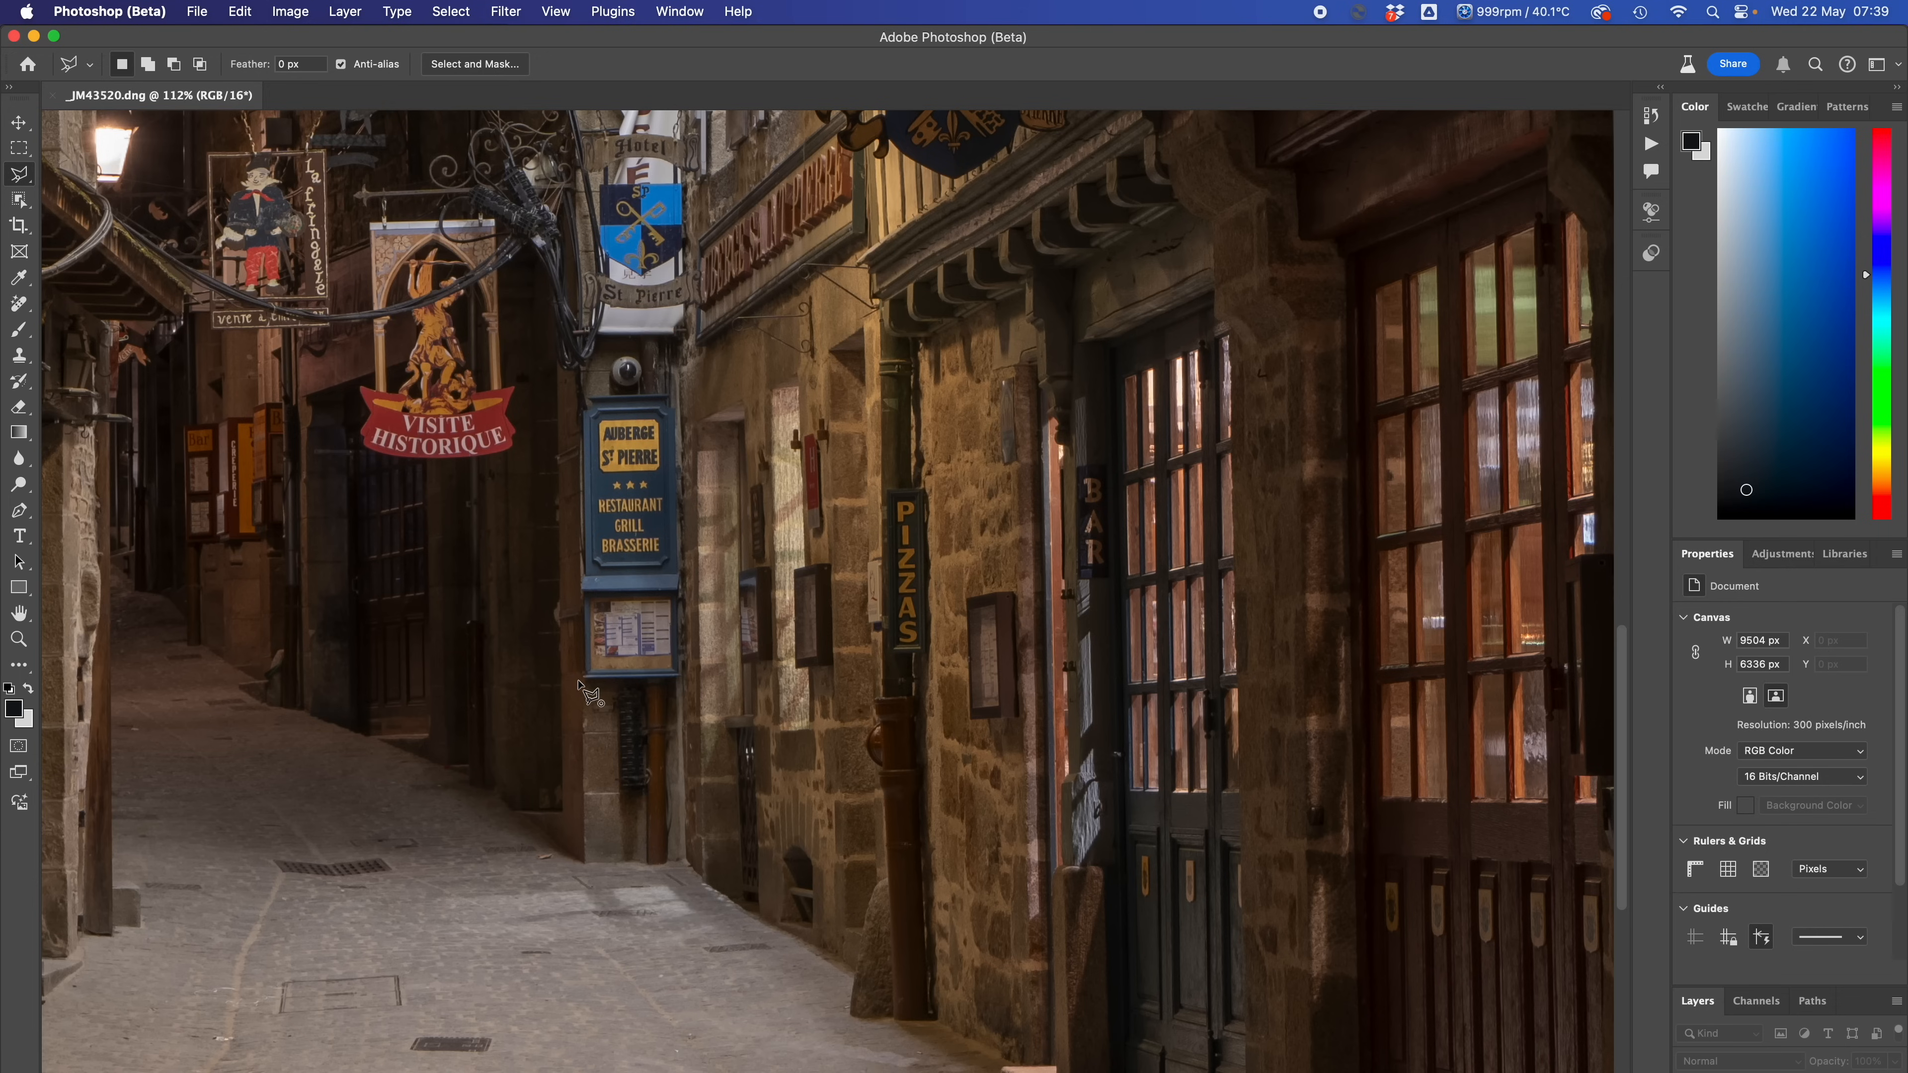
{"action": "left_click", "coordinate": [576, 399]}
{"action": "left_click", "coordinate": [621, 345]}
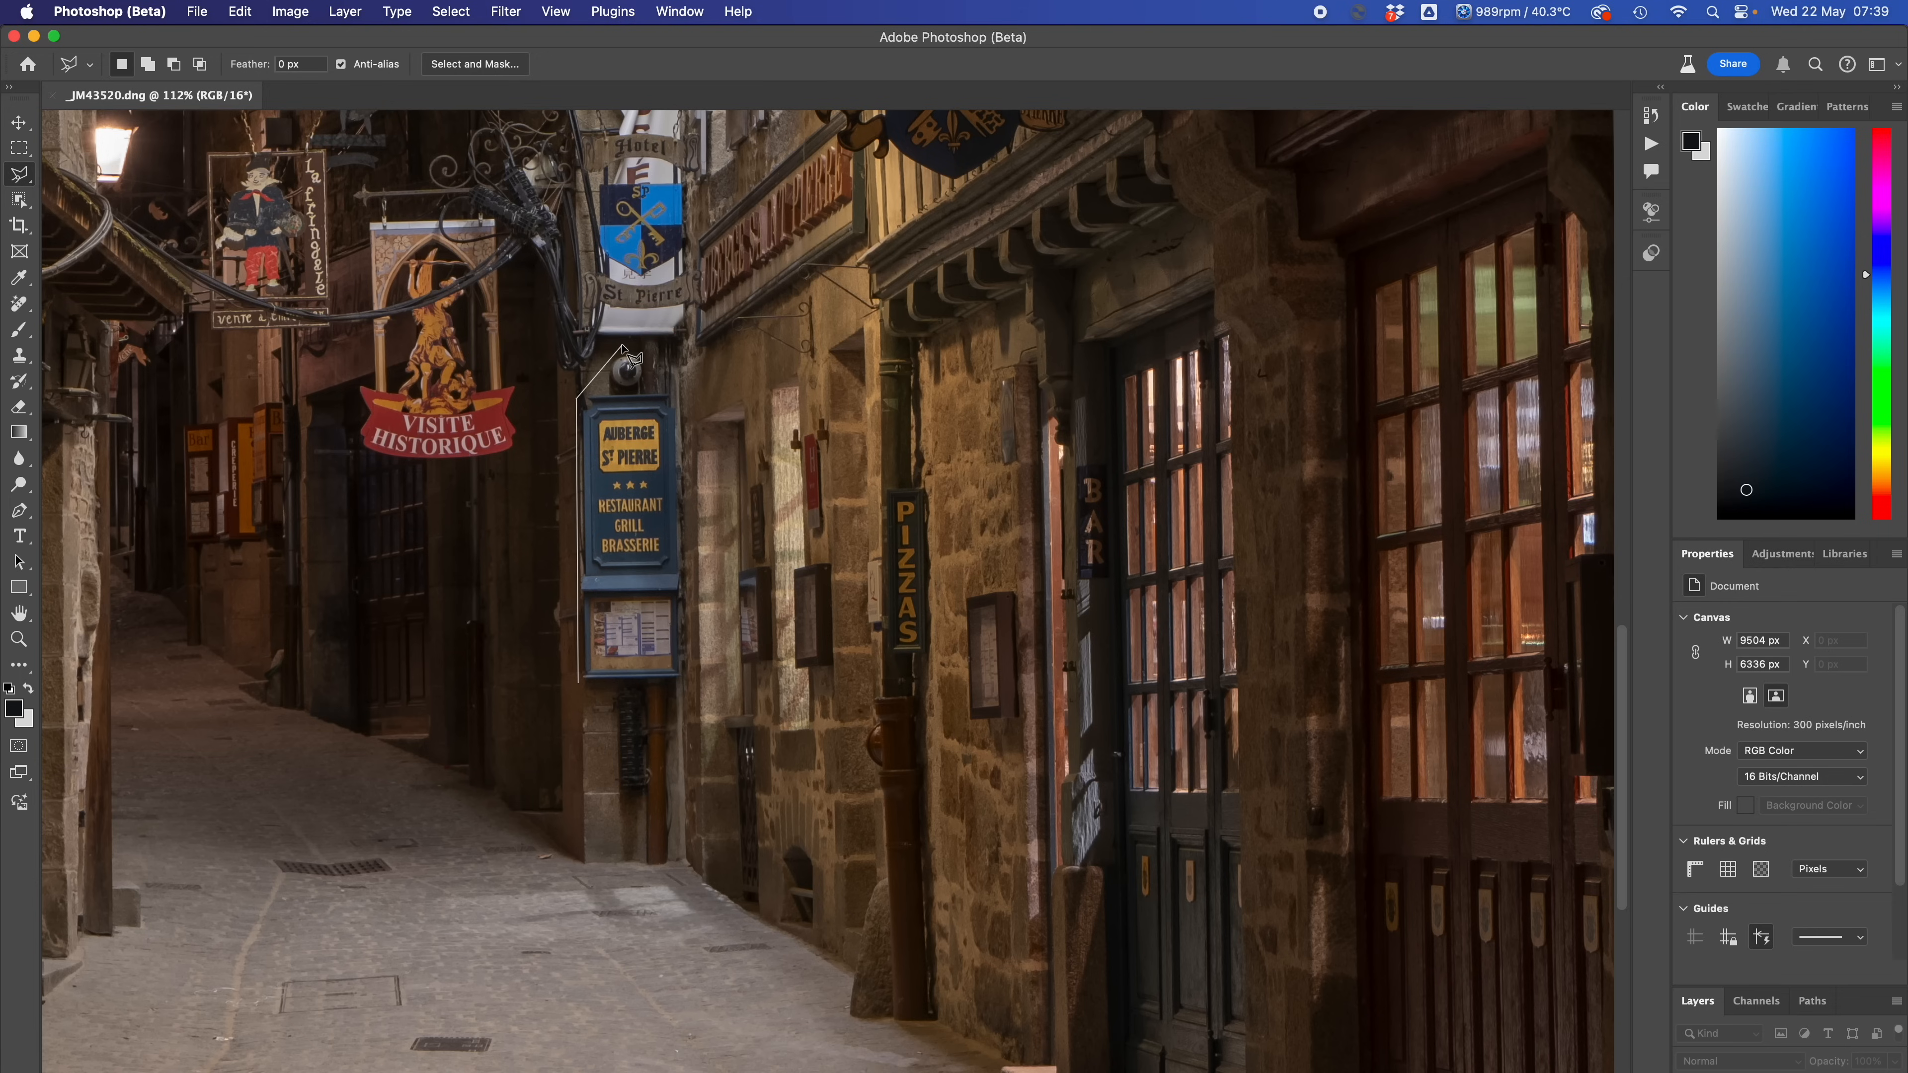
{"action": "left_click", "coordinate": [680, 401]}
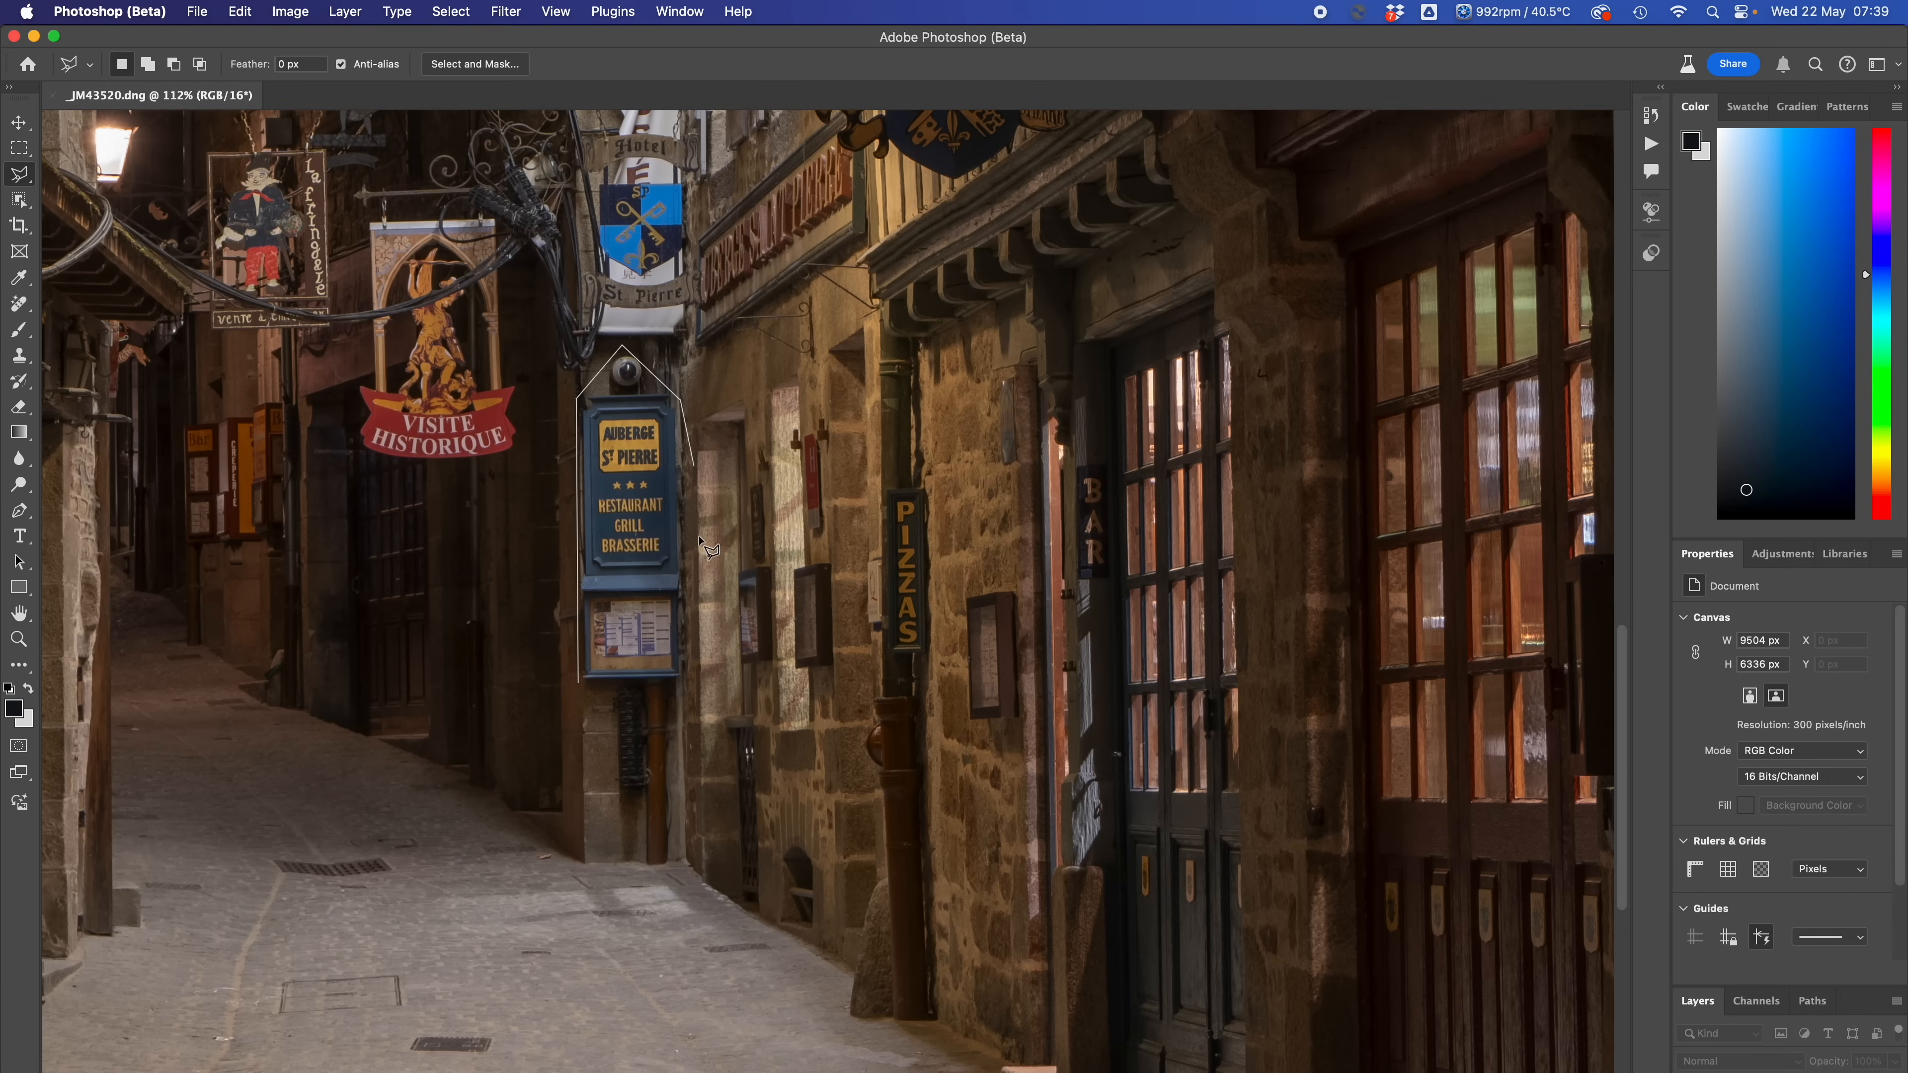
{"action": "left_click", "coordinate": [685, 682]}
{"action": "left_click", "coordinate": [577, 685]}
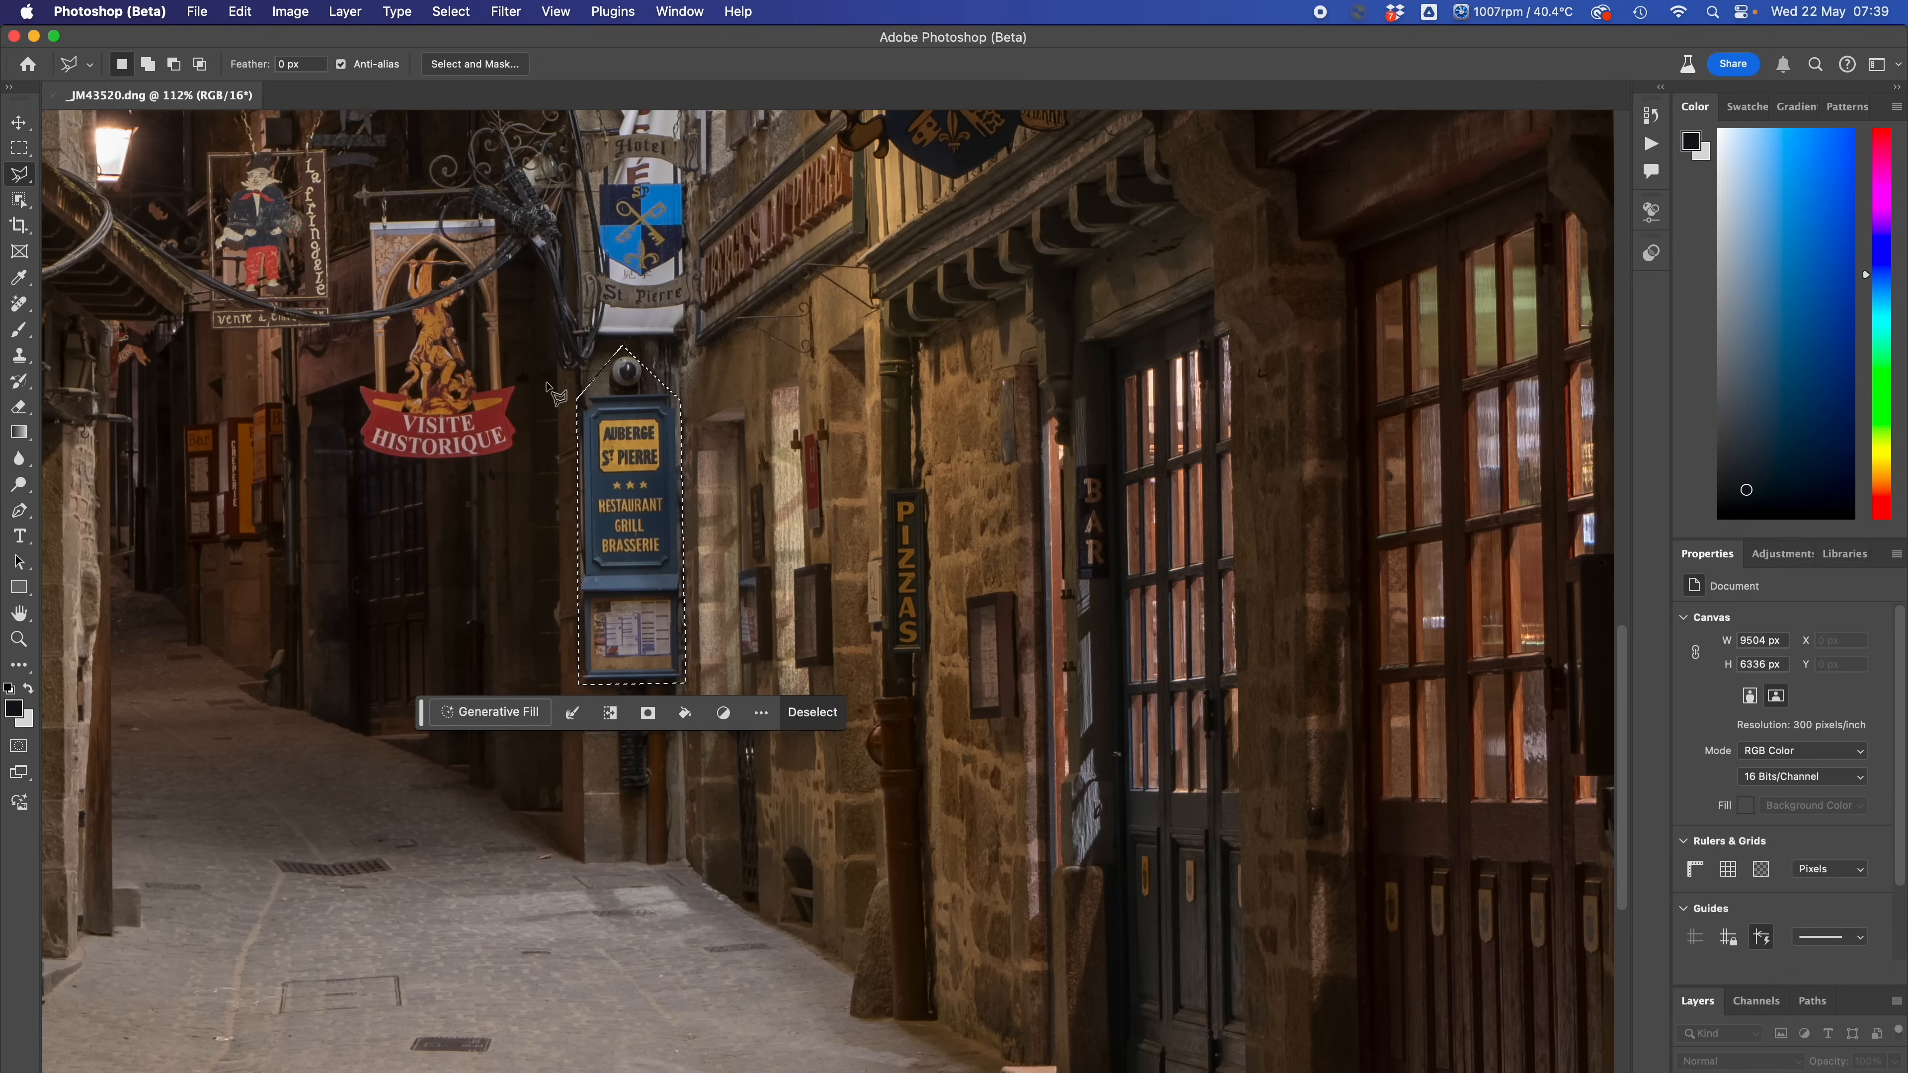
Step: Run Generative Fill on the selected sign area with an empty prompt, compare the variations and pick the first one
{"action": "left_click", "coordinate": [489, 711]}
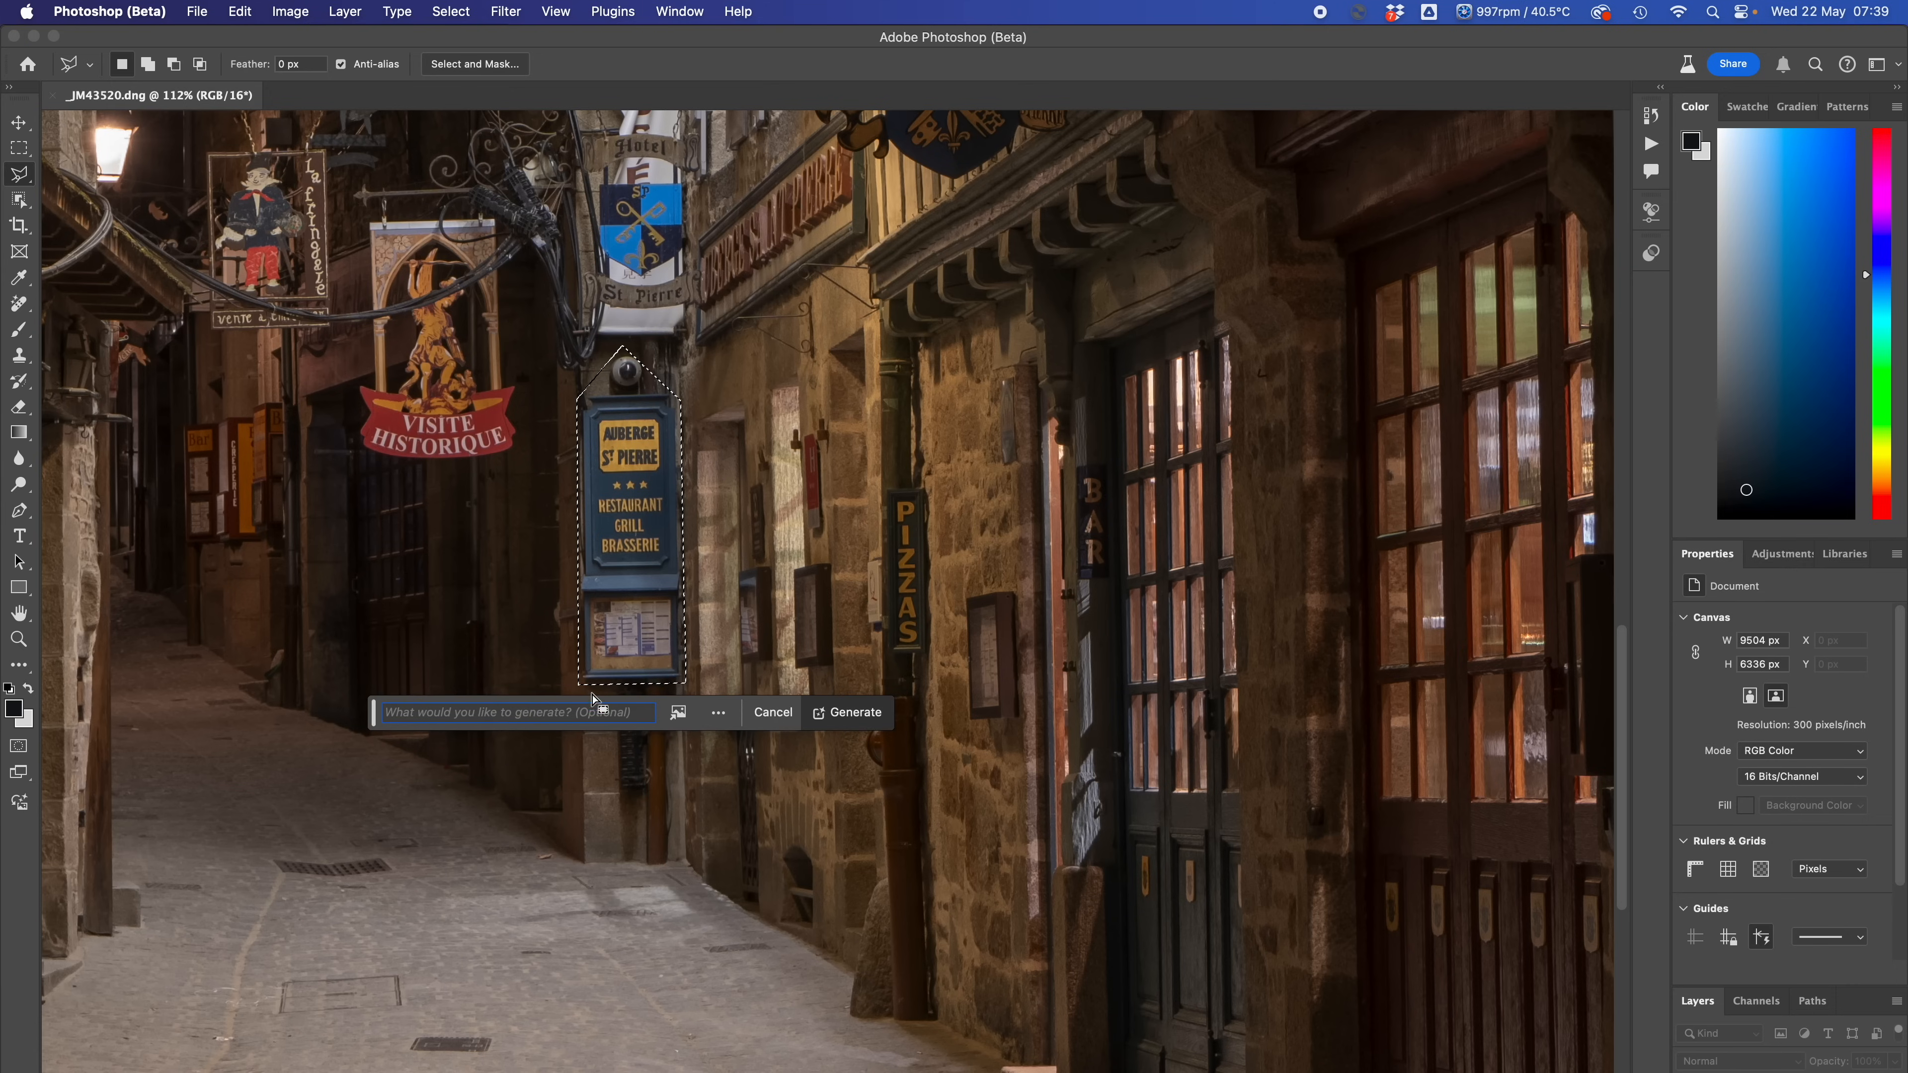
{"action": "left_click", "coordinate": [859, 721]}
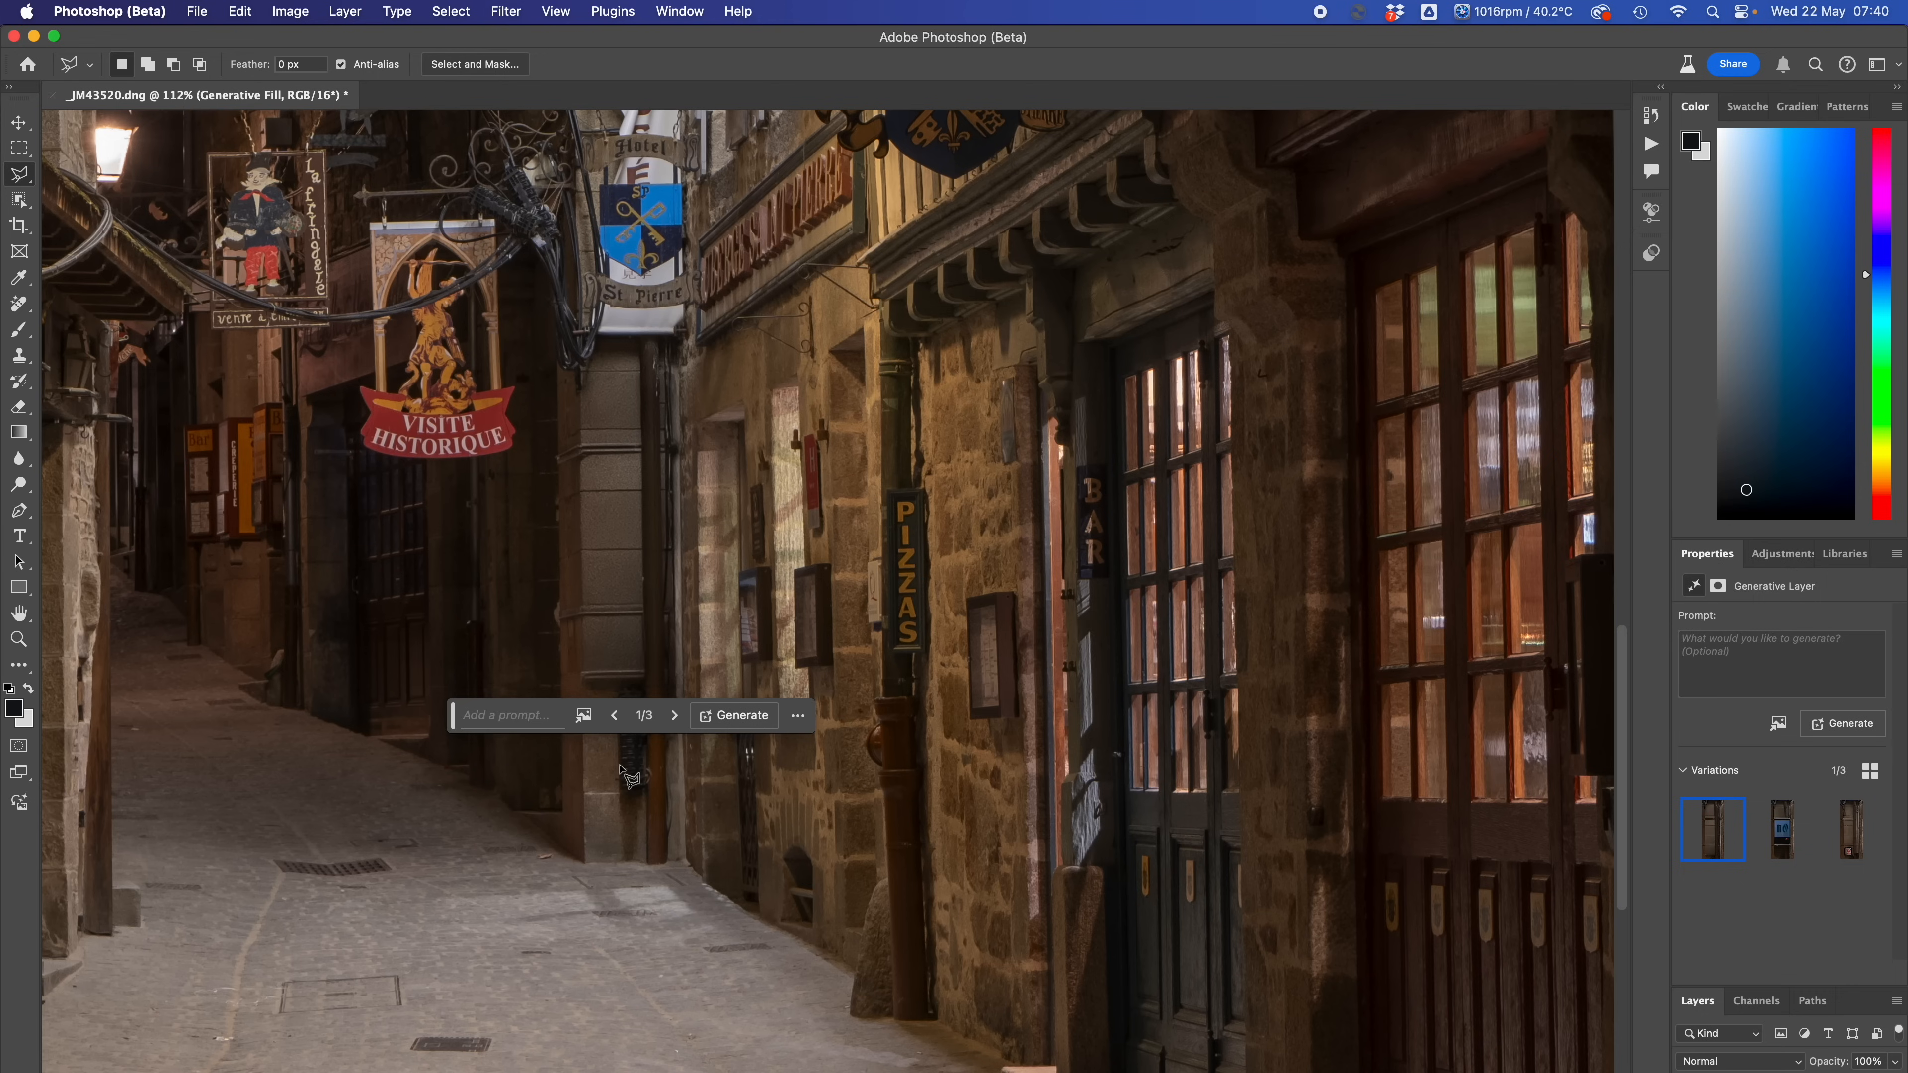
{"action": "left_click", "coordinate": [674, 715]}
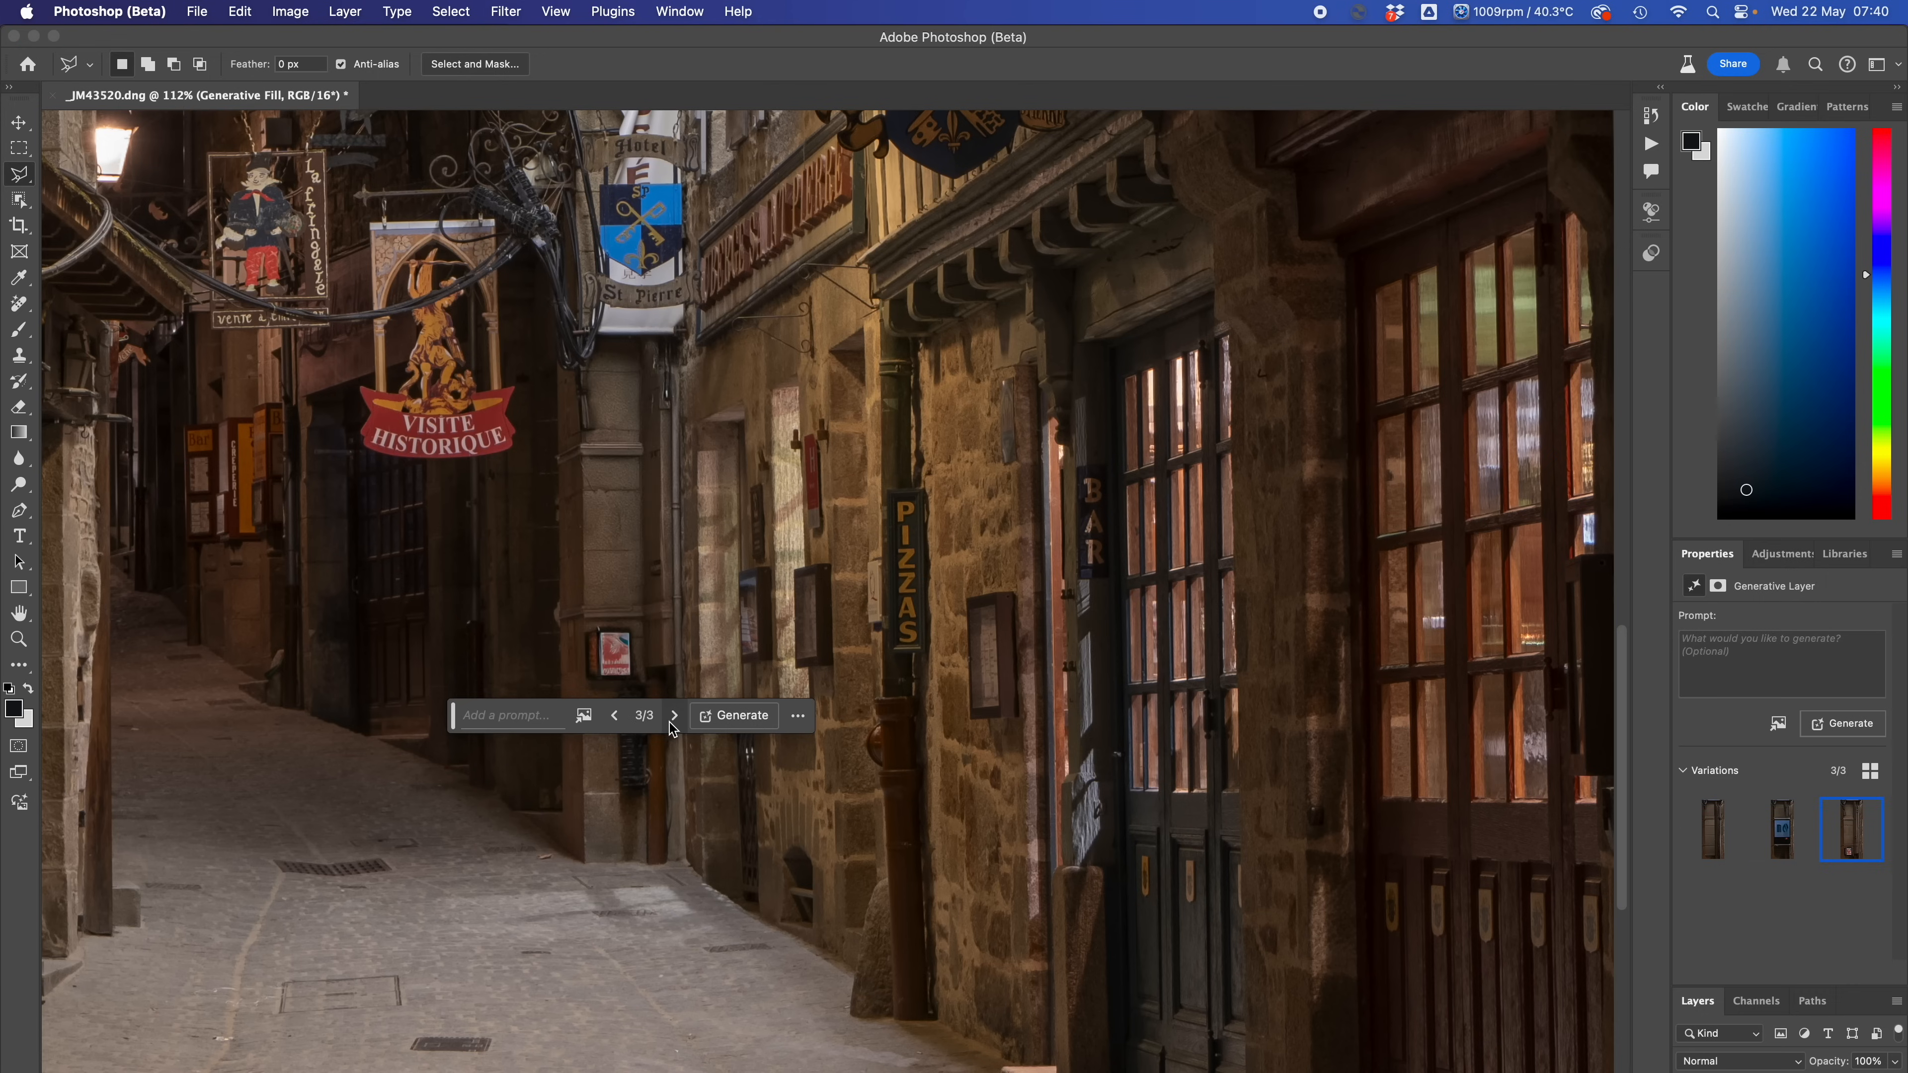
{"action": "left_click", "coordinate": [673, 716]}
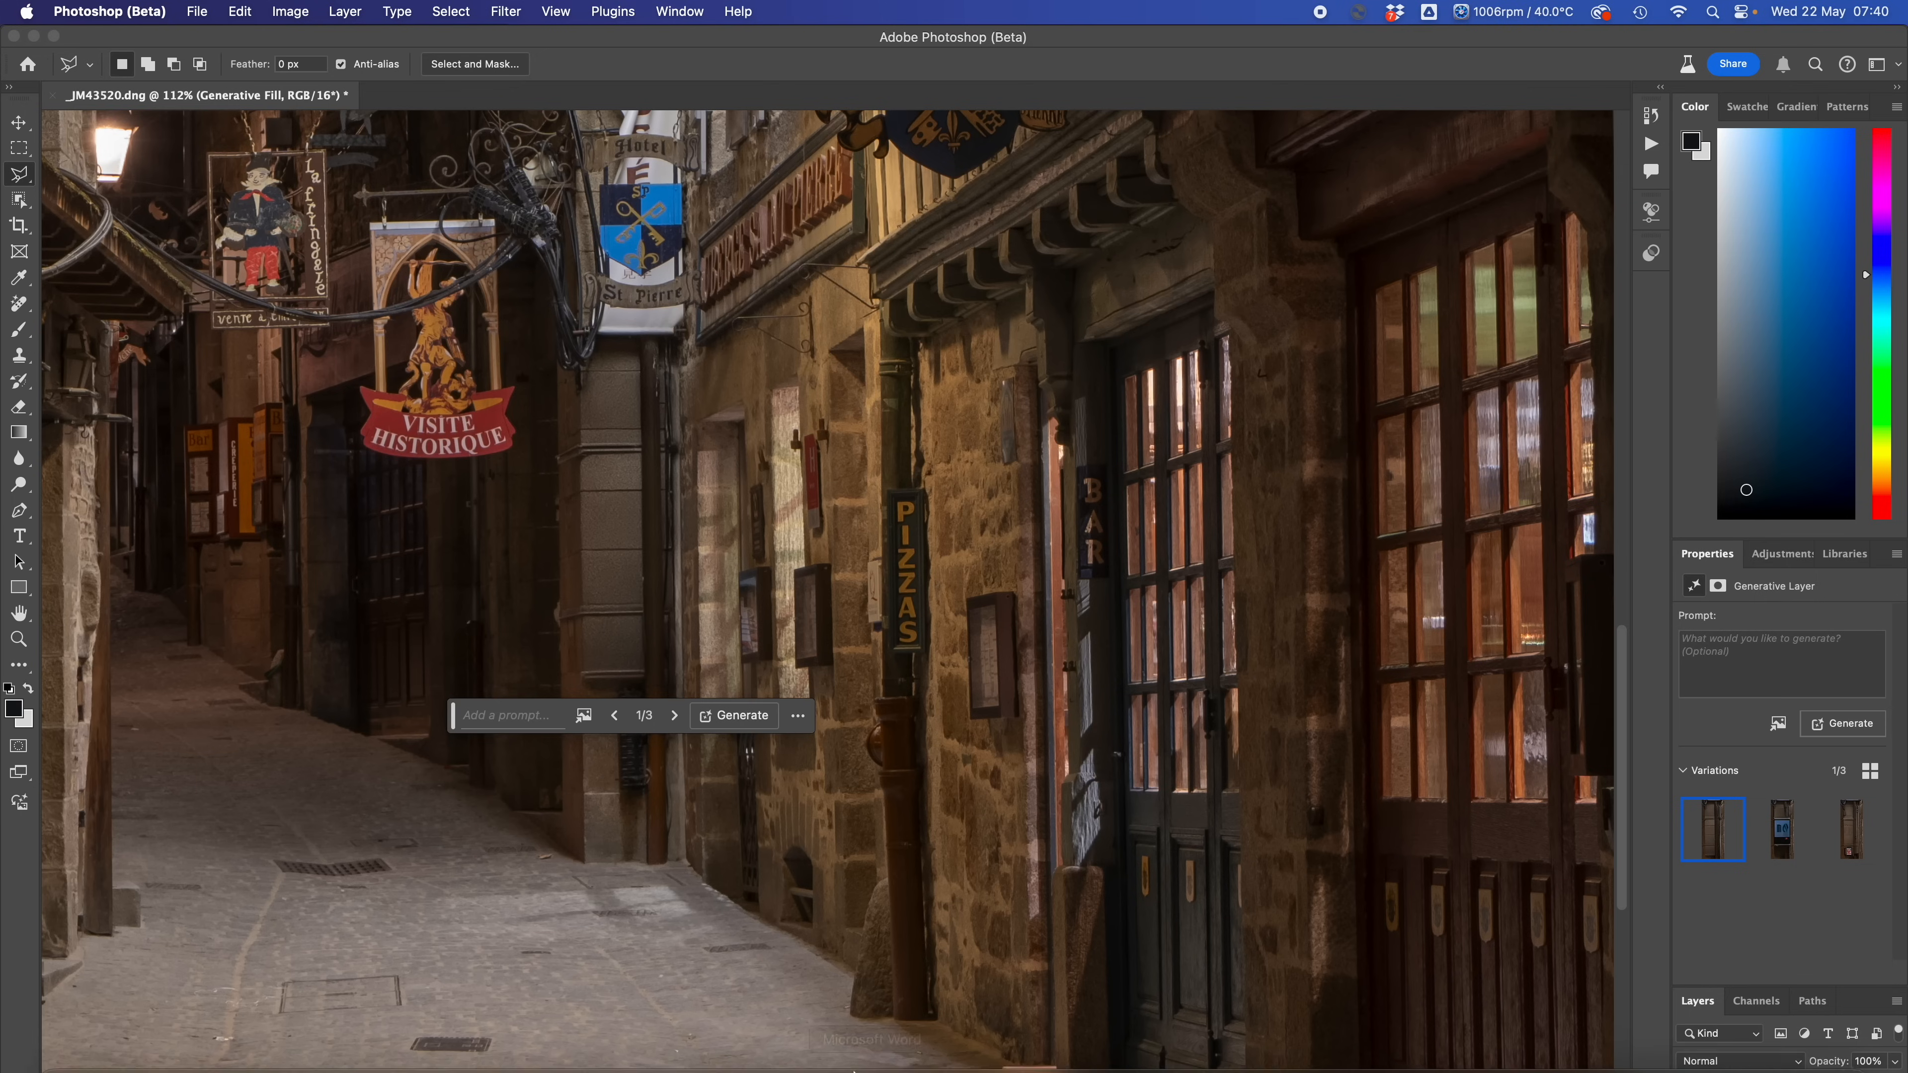
Step: Switch back to Lightroom Classic and generatively remove the camera above the Auberge St Pierre sign
{"action": "mouse_move", "coordinate": [1011, 1041]}
{"action": "left_click", "coordinate": [1157, 1037]}
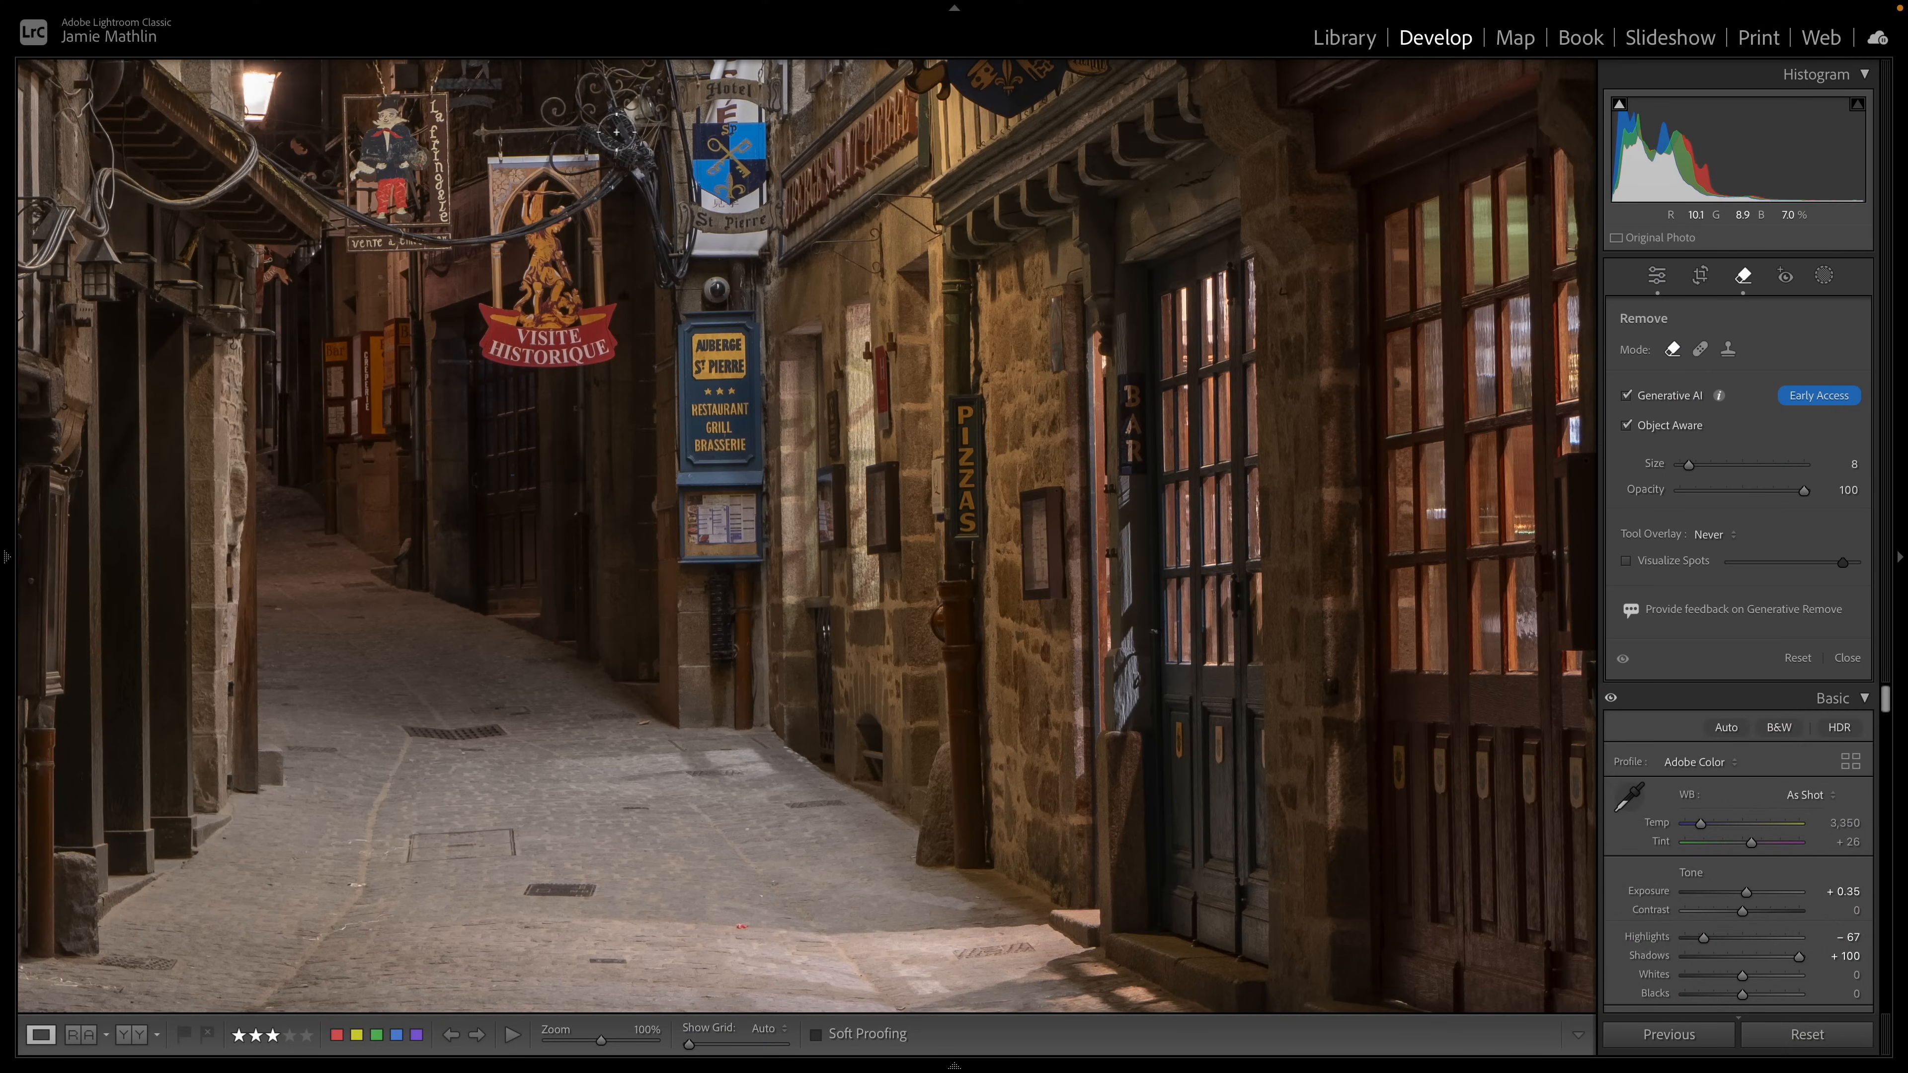
{"action": "left_click", "coordinate": [718, 290]}
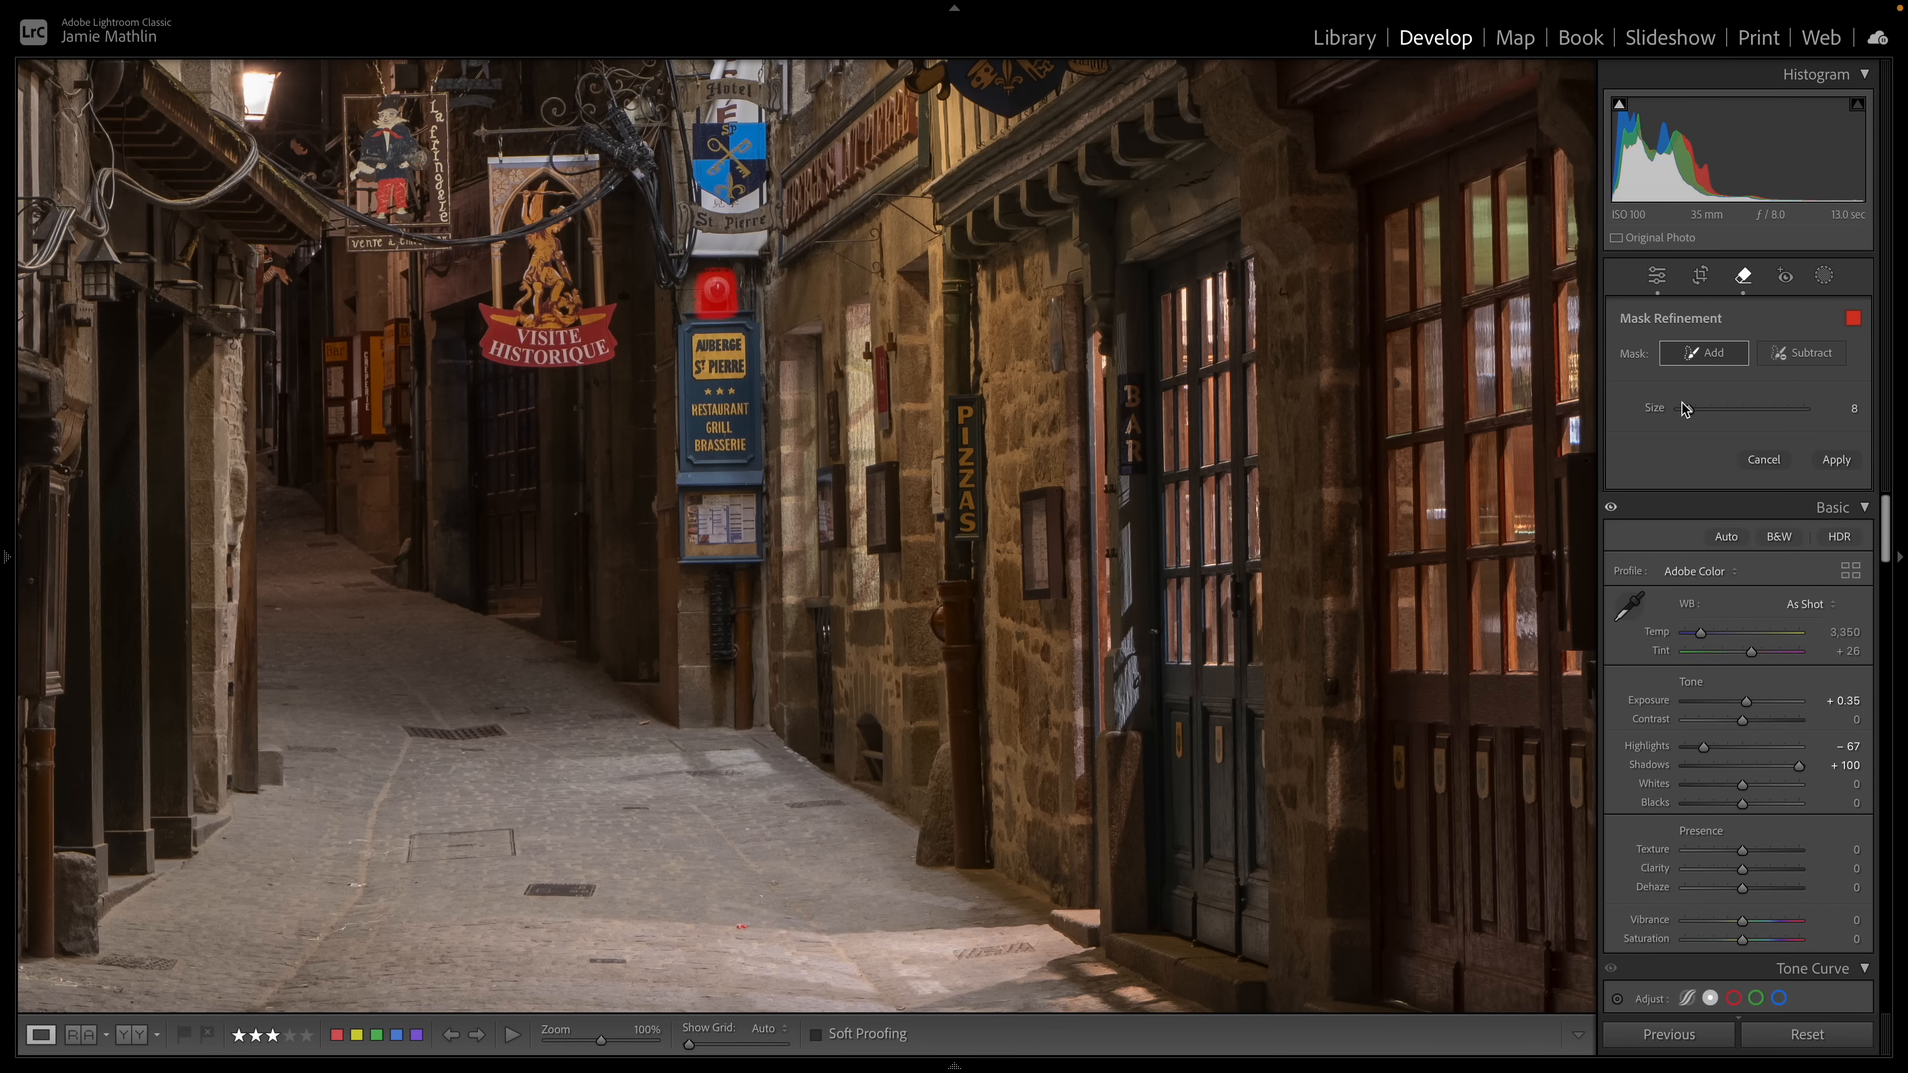
{"action": "left_click", "coordinate": [1834, 461]}
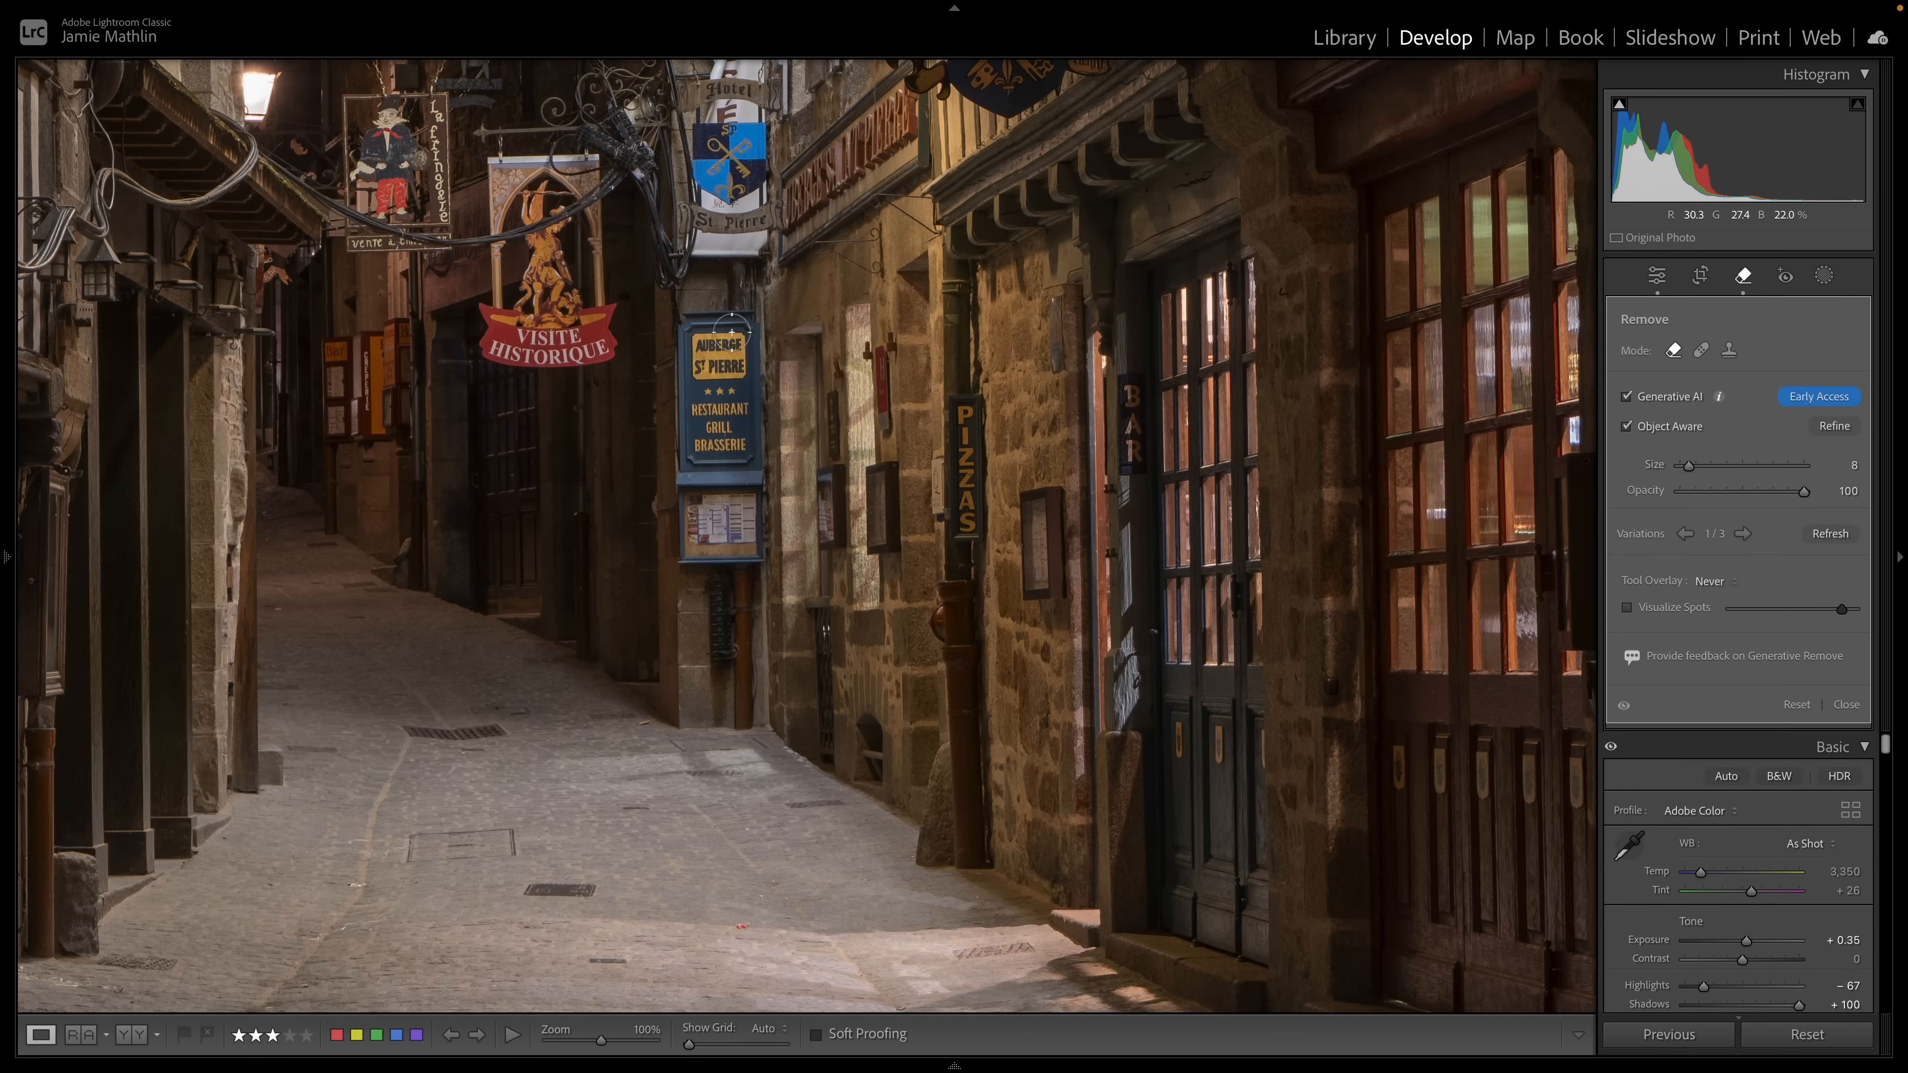
Step: Generatively remove the blue Auberge St Pierre sign together with its menu box and choose variation 2
{"action": "mouse_move", "coordinate": [690, 318]}
{"action": "left_mouse_down"}
{"action": "mouse_move", "coordinate": [683, 564]}
{"action": "mouse_move", "coordinate": [726, 420]}
{"action": "mouse_move", "coordinate": [720, 329]}
{"action": "mouse_move", "coordinate": [692, 318]}
{"action": "mouse_move", "coordinate": [752, 322]}
{"action": "mouse_move", "coordinate": [752, 560]}
{"action": "mouse_move", "coordinate": [690, 558]}
{"action": "mouse_move", "coordinate": [702, 319]}
{"action": "mouse_move", "coordinate": [724, 332]}
{"action": "mouse_move", "coordinate": [727, 506]}
{"action": "left_mouse_up"}
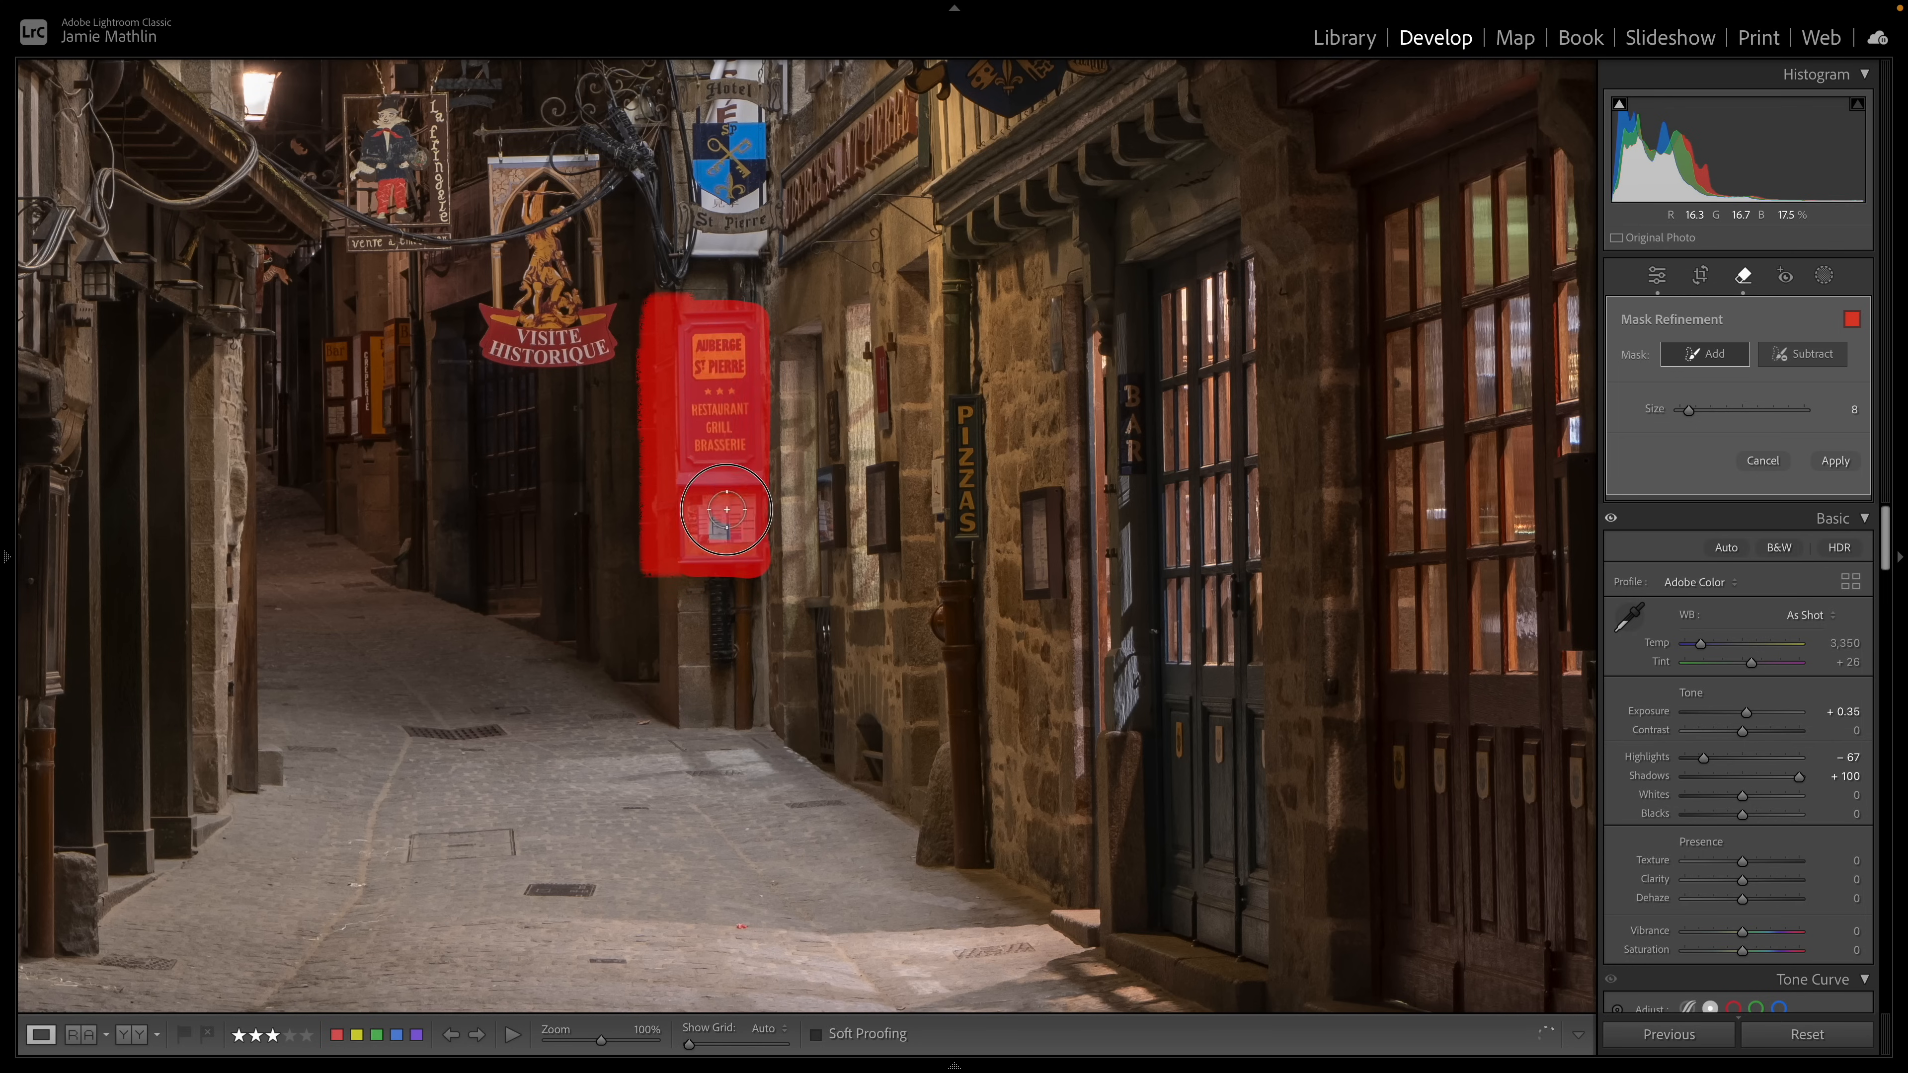
{"action": "left_click", "coordinate": [1835, 461]}
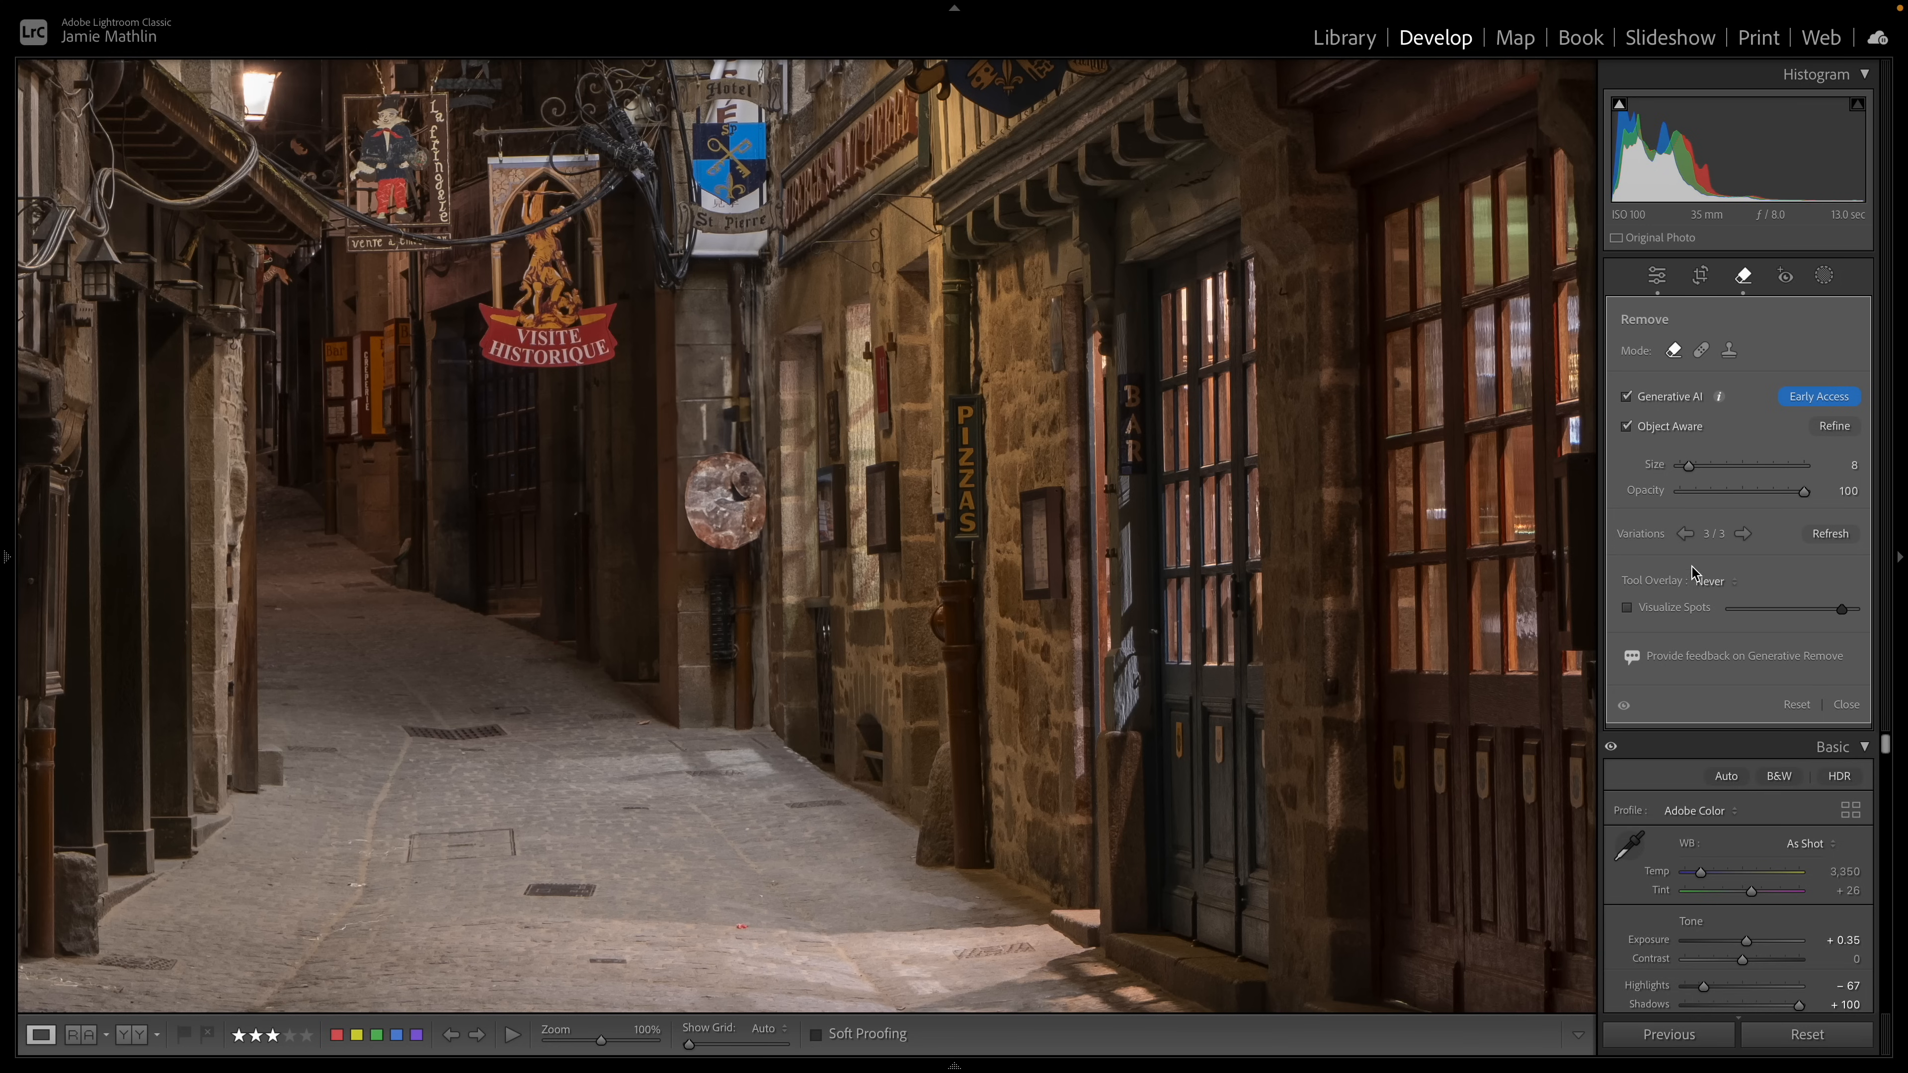
{"action": "left_click", "coordinate": [1686, 533]}
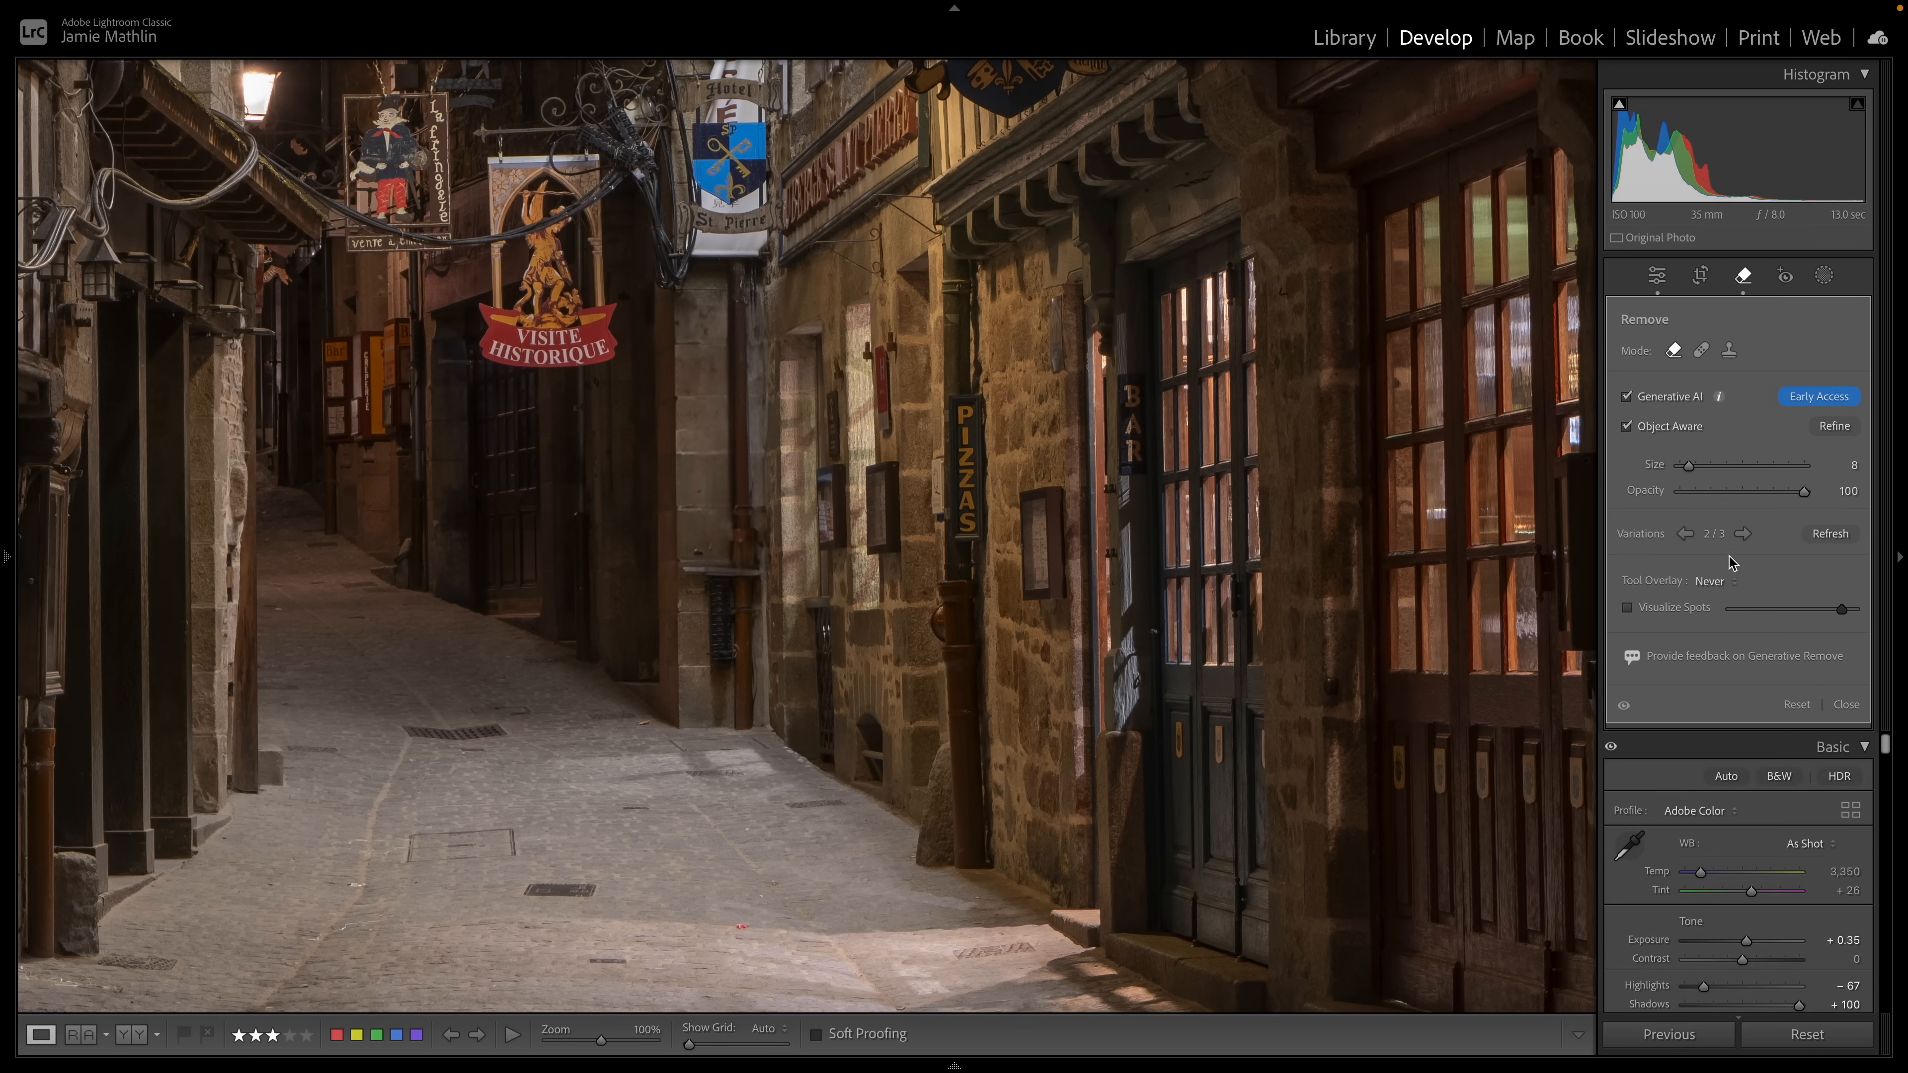
{"action": "left_click", "coordinate": [1743, 535]}
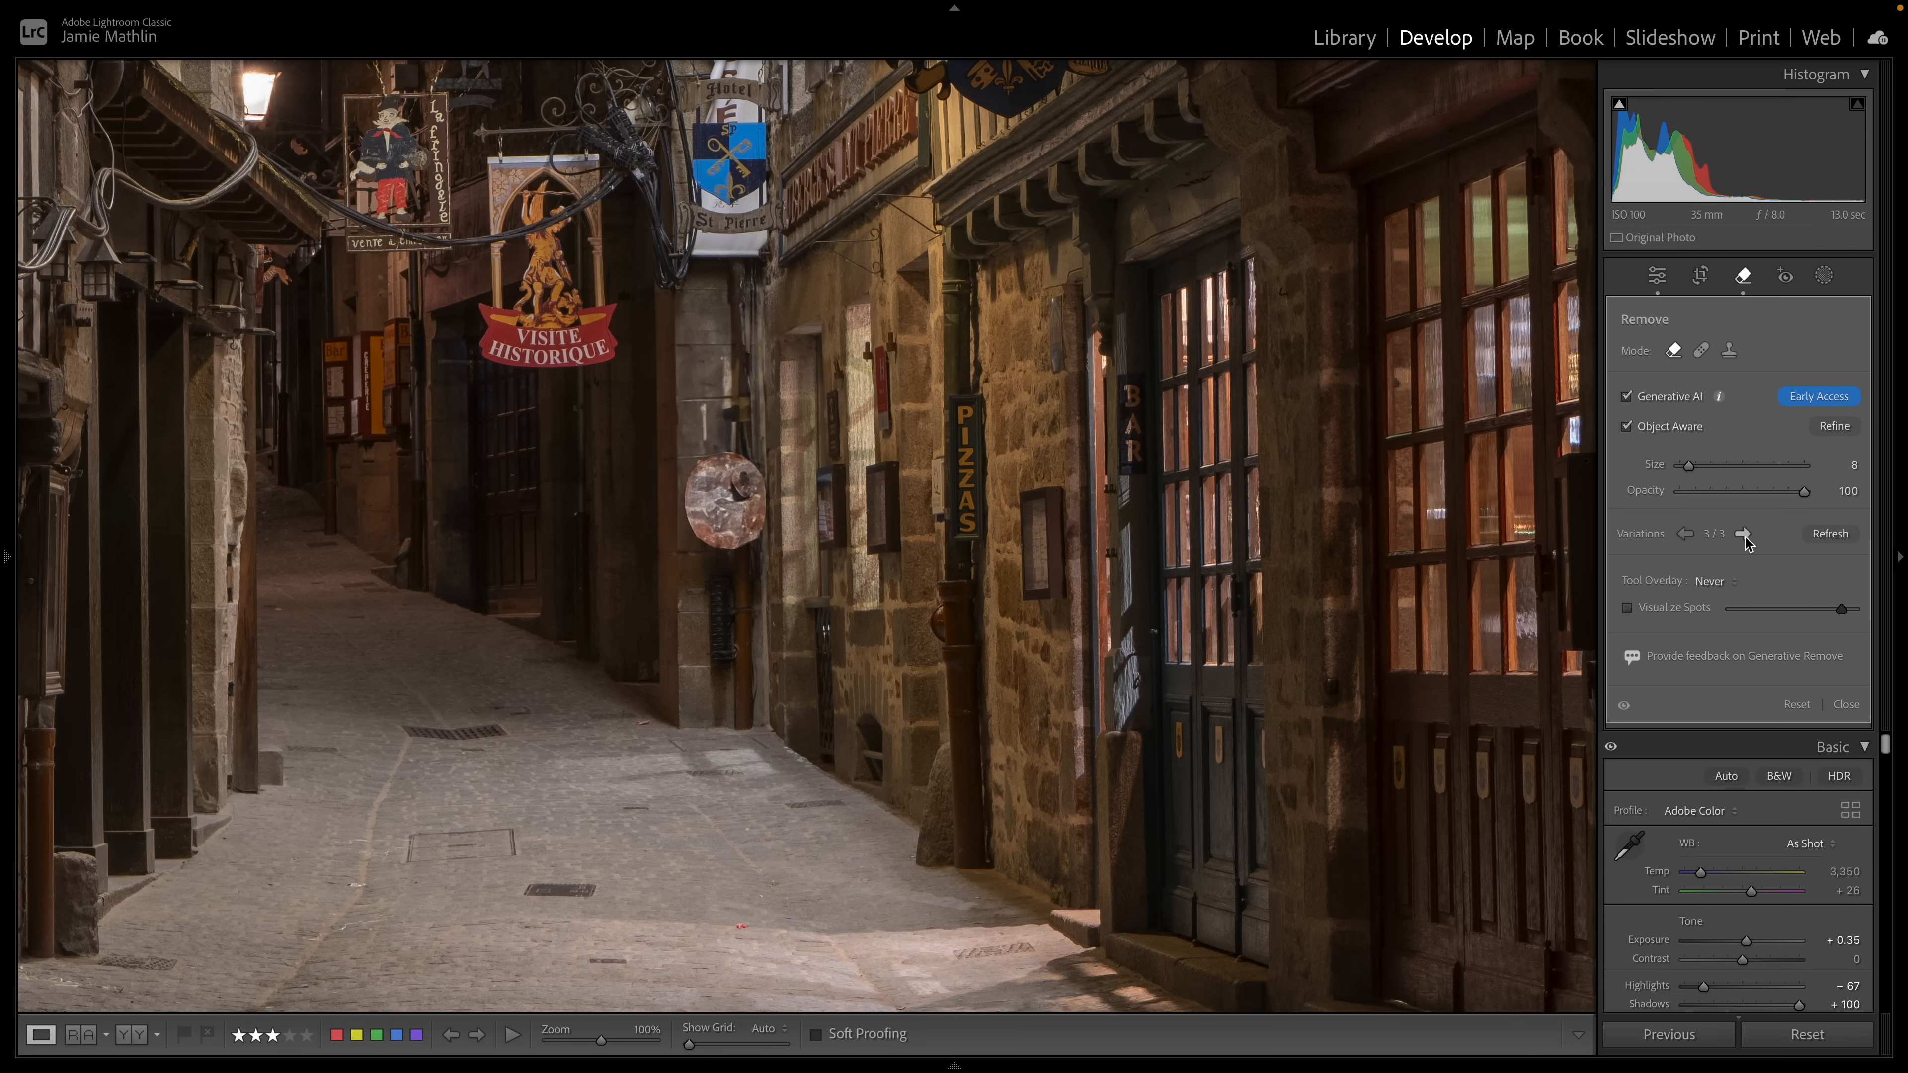
{"action": "left_click", "coordinate": [1690, 534]}
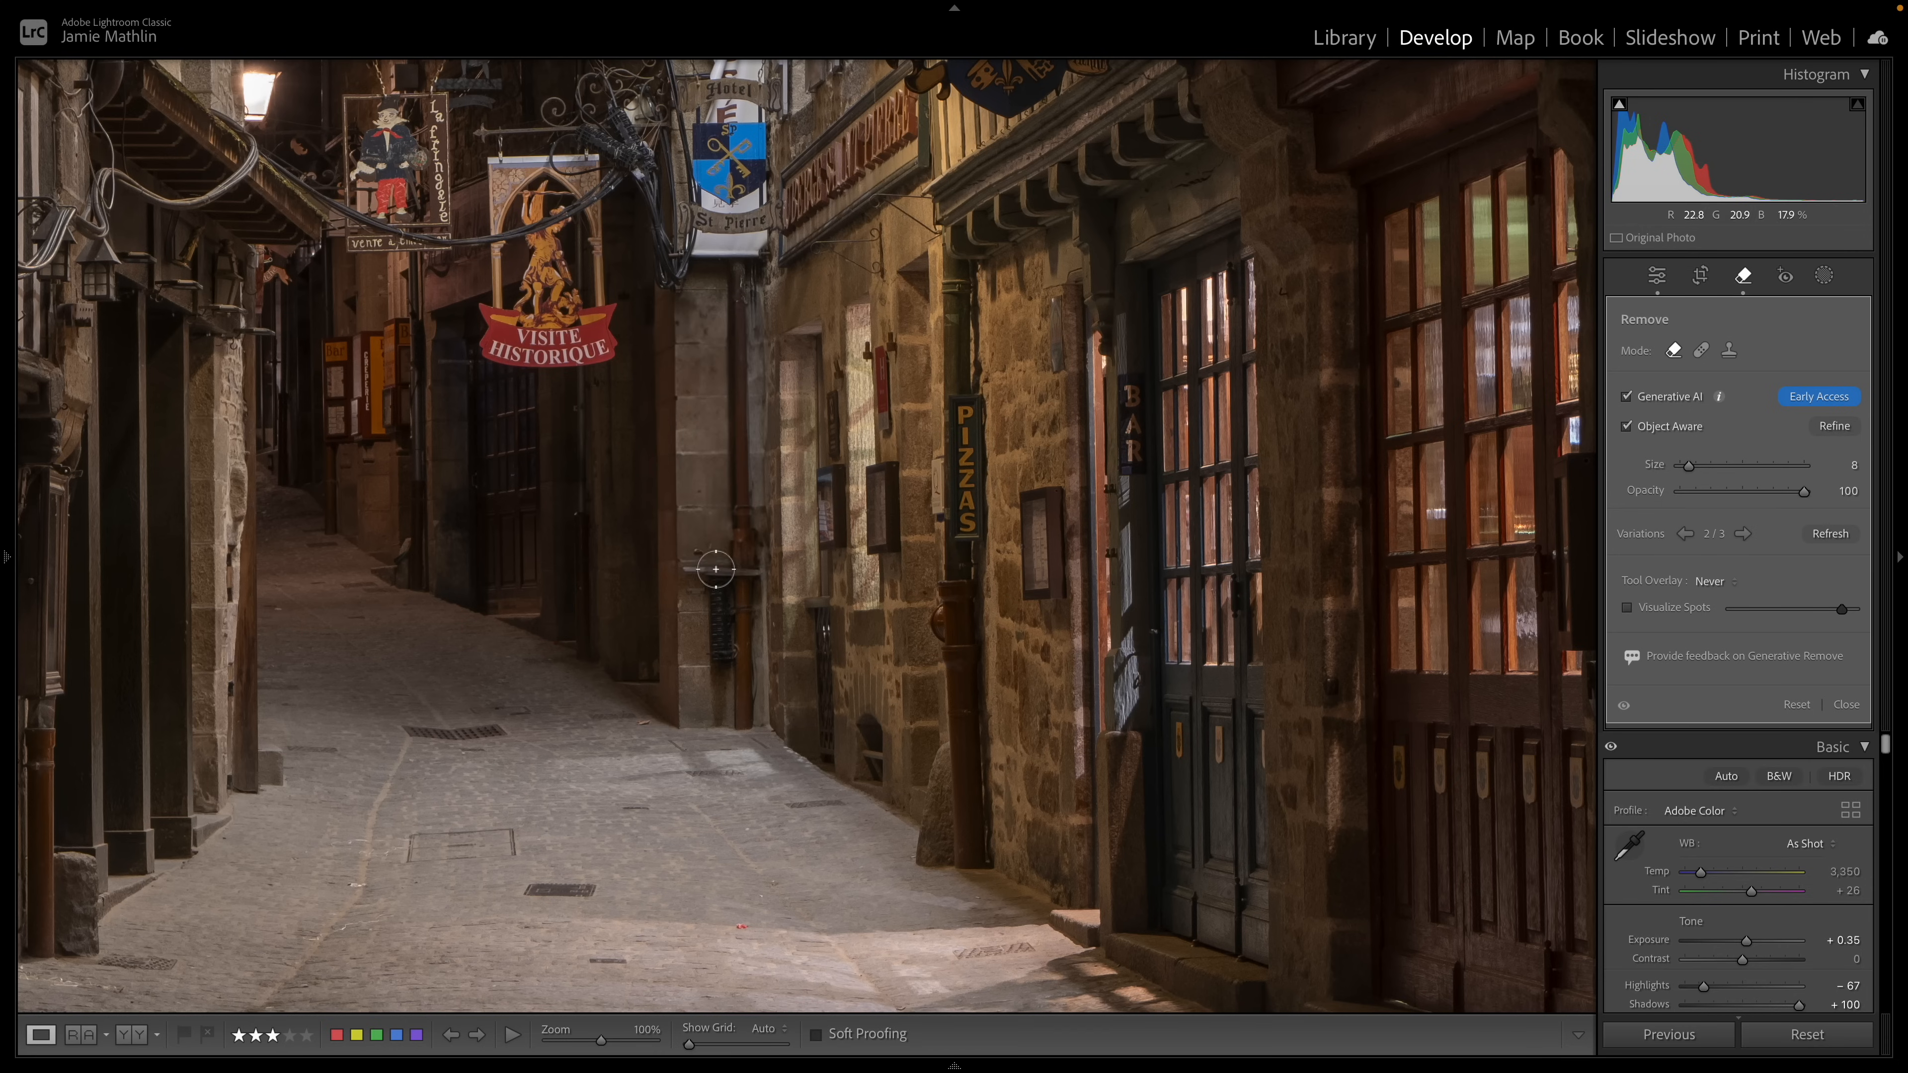
Step: Reduce the brush size to 4, generatively remove the dark vent and horizontal ledge low on the wall, and choose variation 3
{"action": "key", "text": "["}
{"action": "key", "text": "["}
{"action": "key", "text": "["}
{"action": "mouse_move", "coordinate": [684, 570]}
{"action": "left_mouse_down"}
{"action": "mouse_move", "coordinate": [758, 572]}
{"action": "mouse_move", "coordinate": [728, 578]}
{"action": "mouse_move", "coordinate": [714, 664]}
{"action": "mouse_move", "coordinate": [736, 600]}
{"action": "left_mouse_up"}
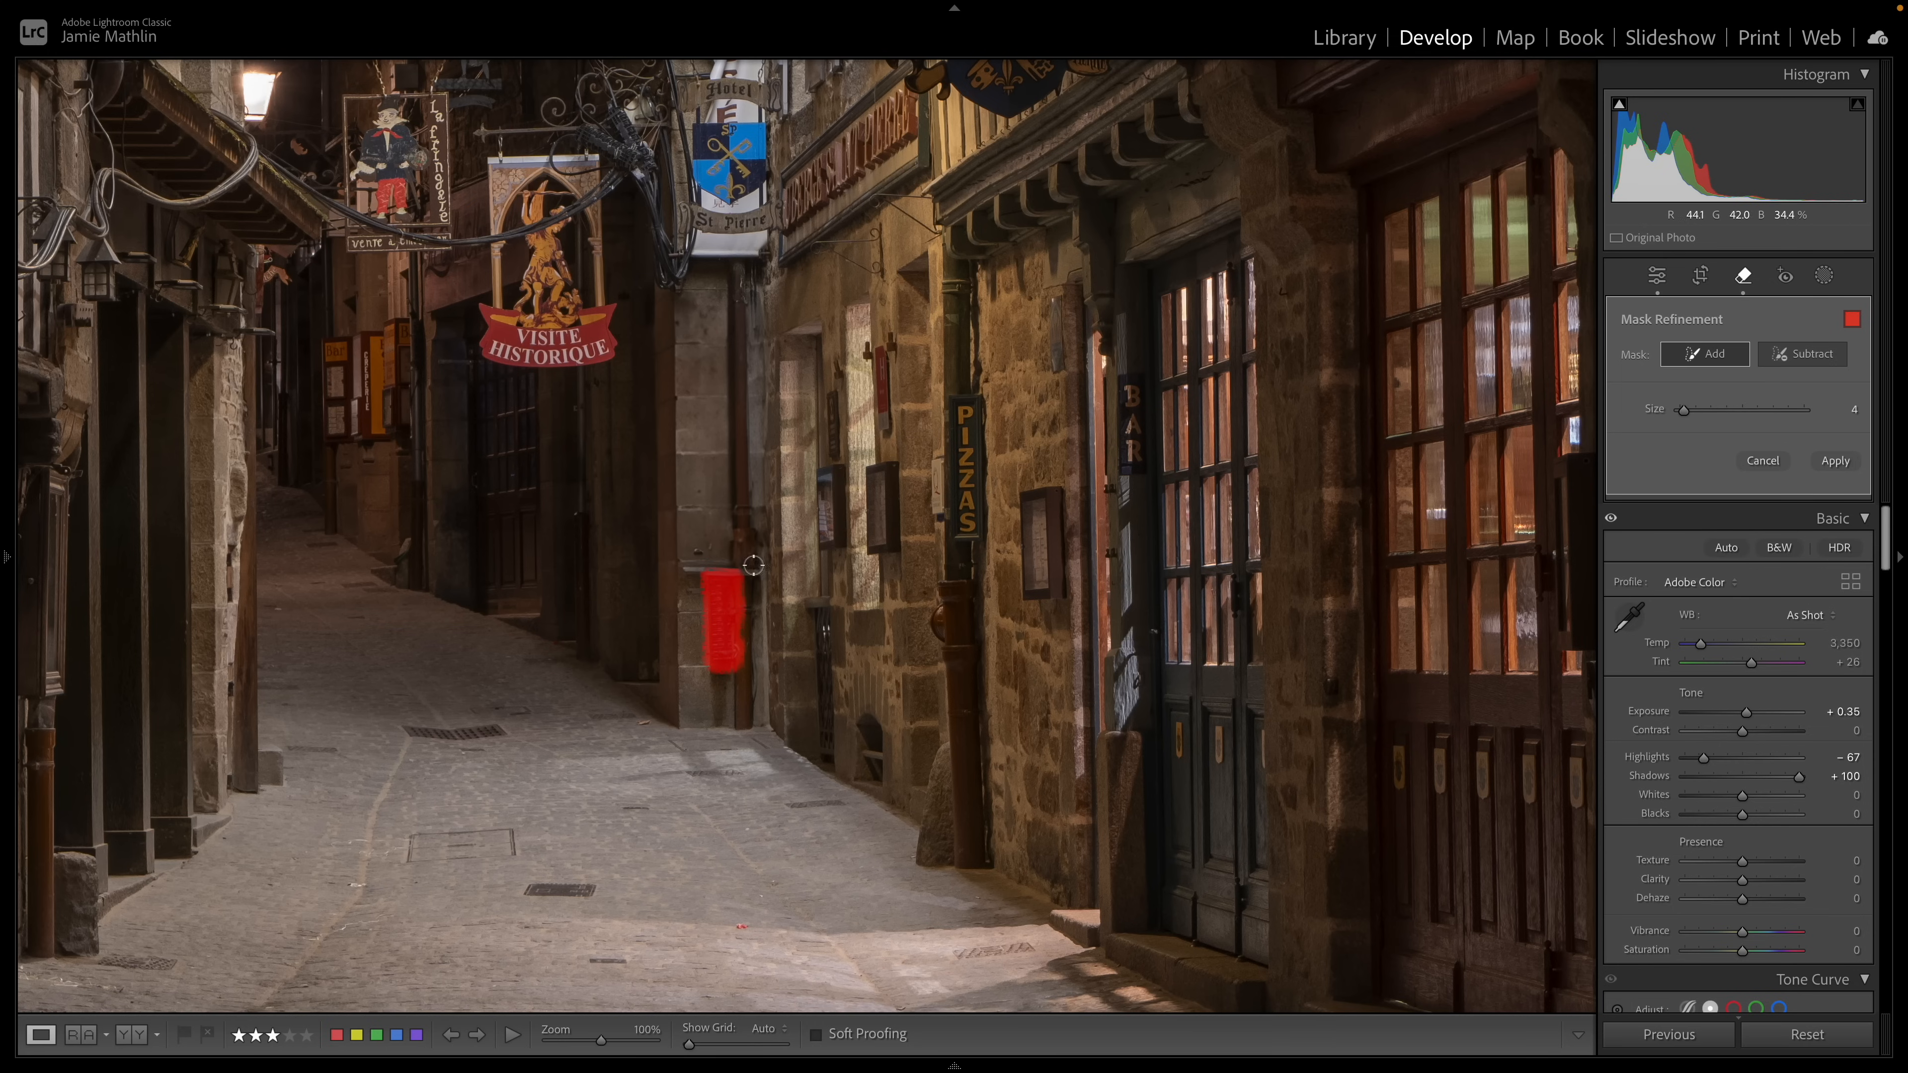
{"action": "left_click_drag", "start_coordinate": [681, 568], "coordinate": [767, 573]}
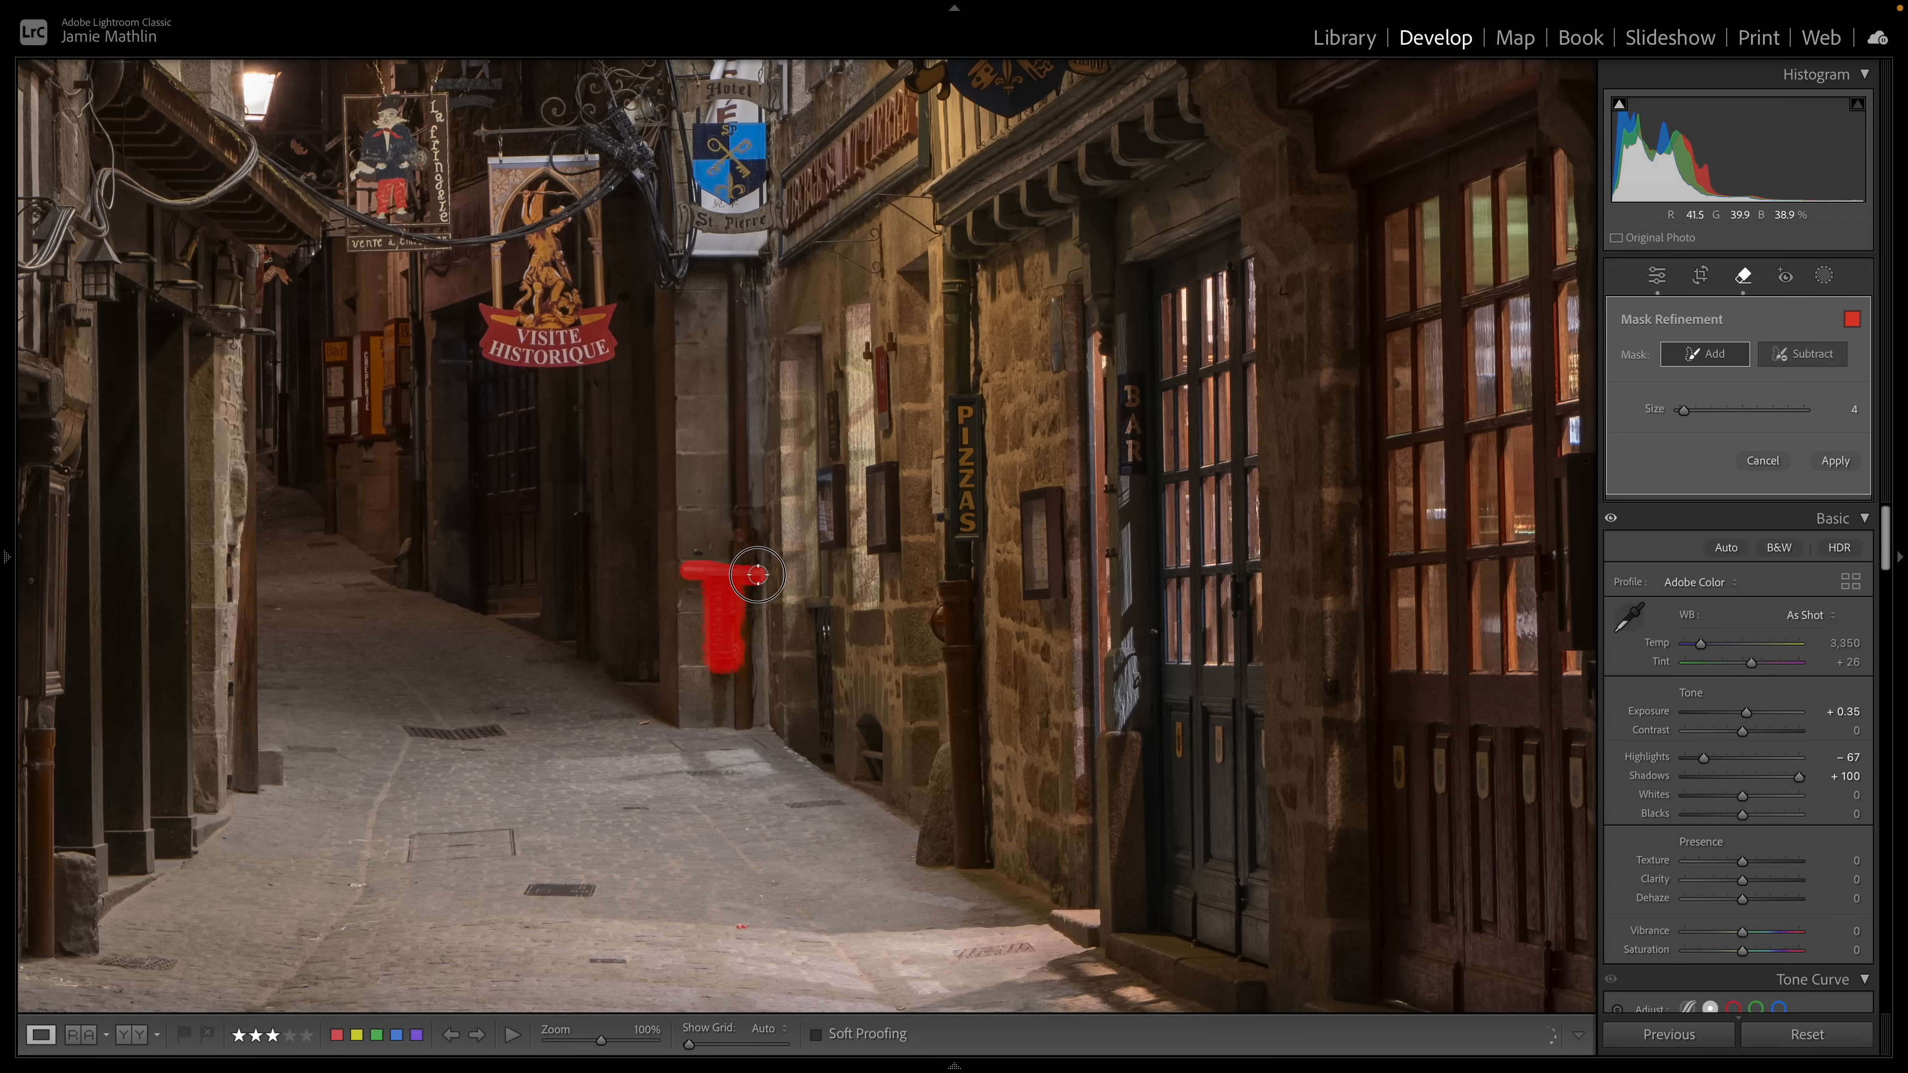
{"action": "left_click", "coordinate": [1835, 460]}
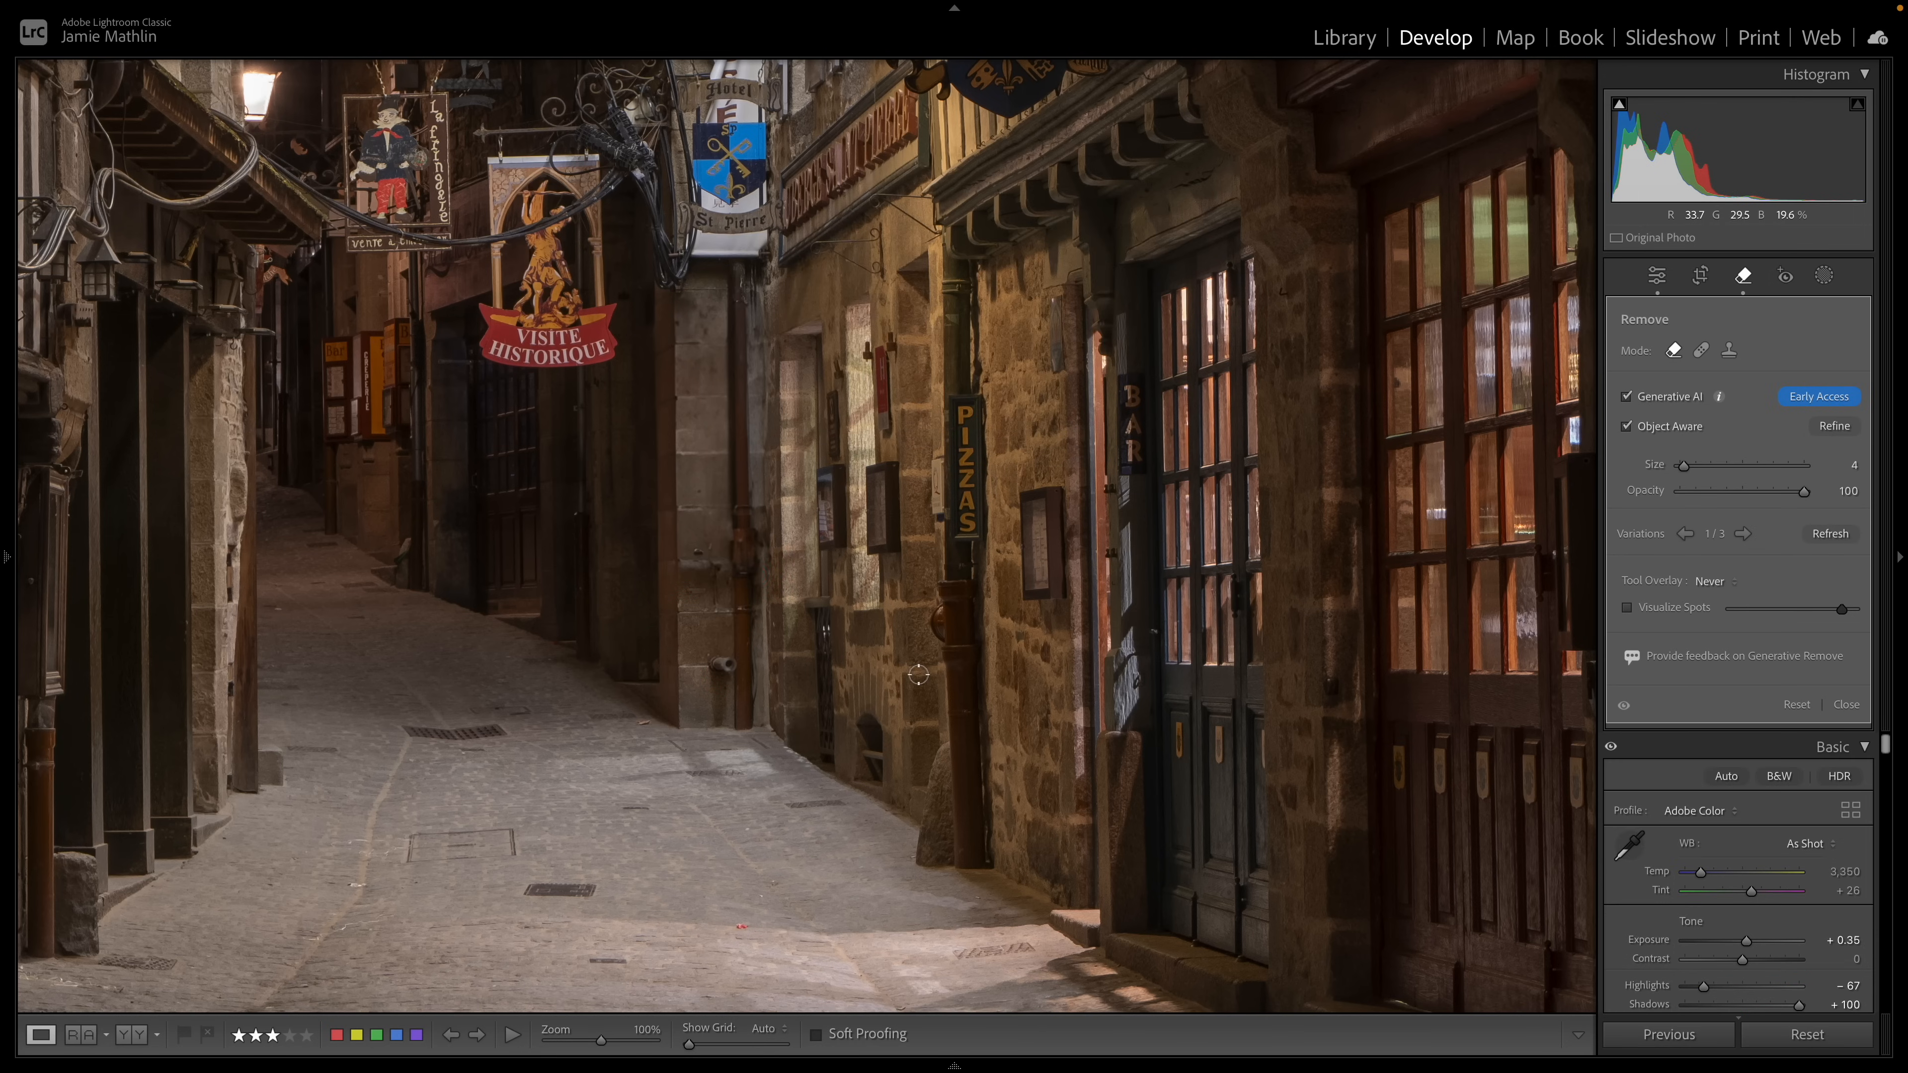
{"action": "left_click", "coordinate": [1742, 534]}
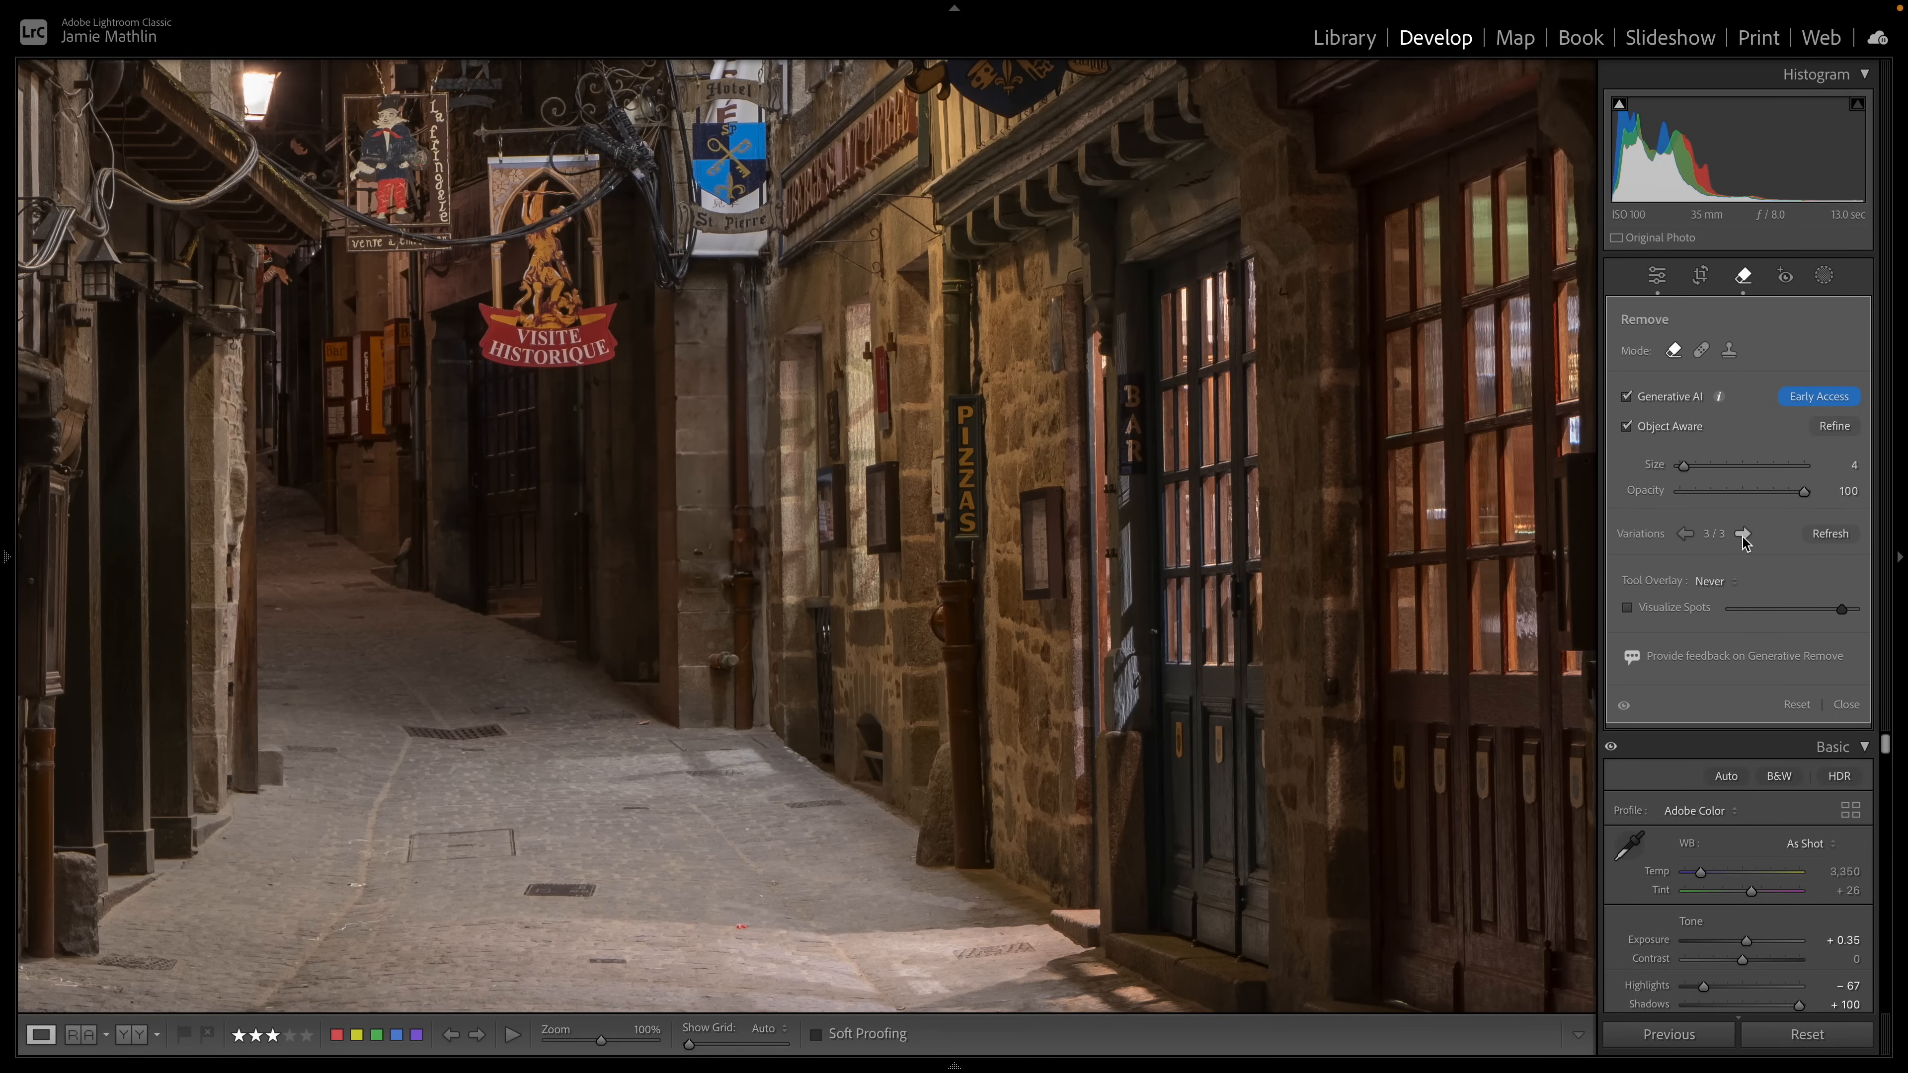
Step: Generatively remove the small fixture left beside the base of the drainpipe and choose variation 3
{"action": "left_click_drag", "start_coordinate": [718, 657], "coordinate": [721, 661]}
{"action": "left_click", "coordinate": [1842, 463]}
{"action": "left_click", "coordinate": [1741, 534]}
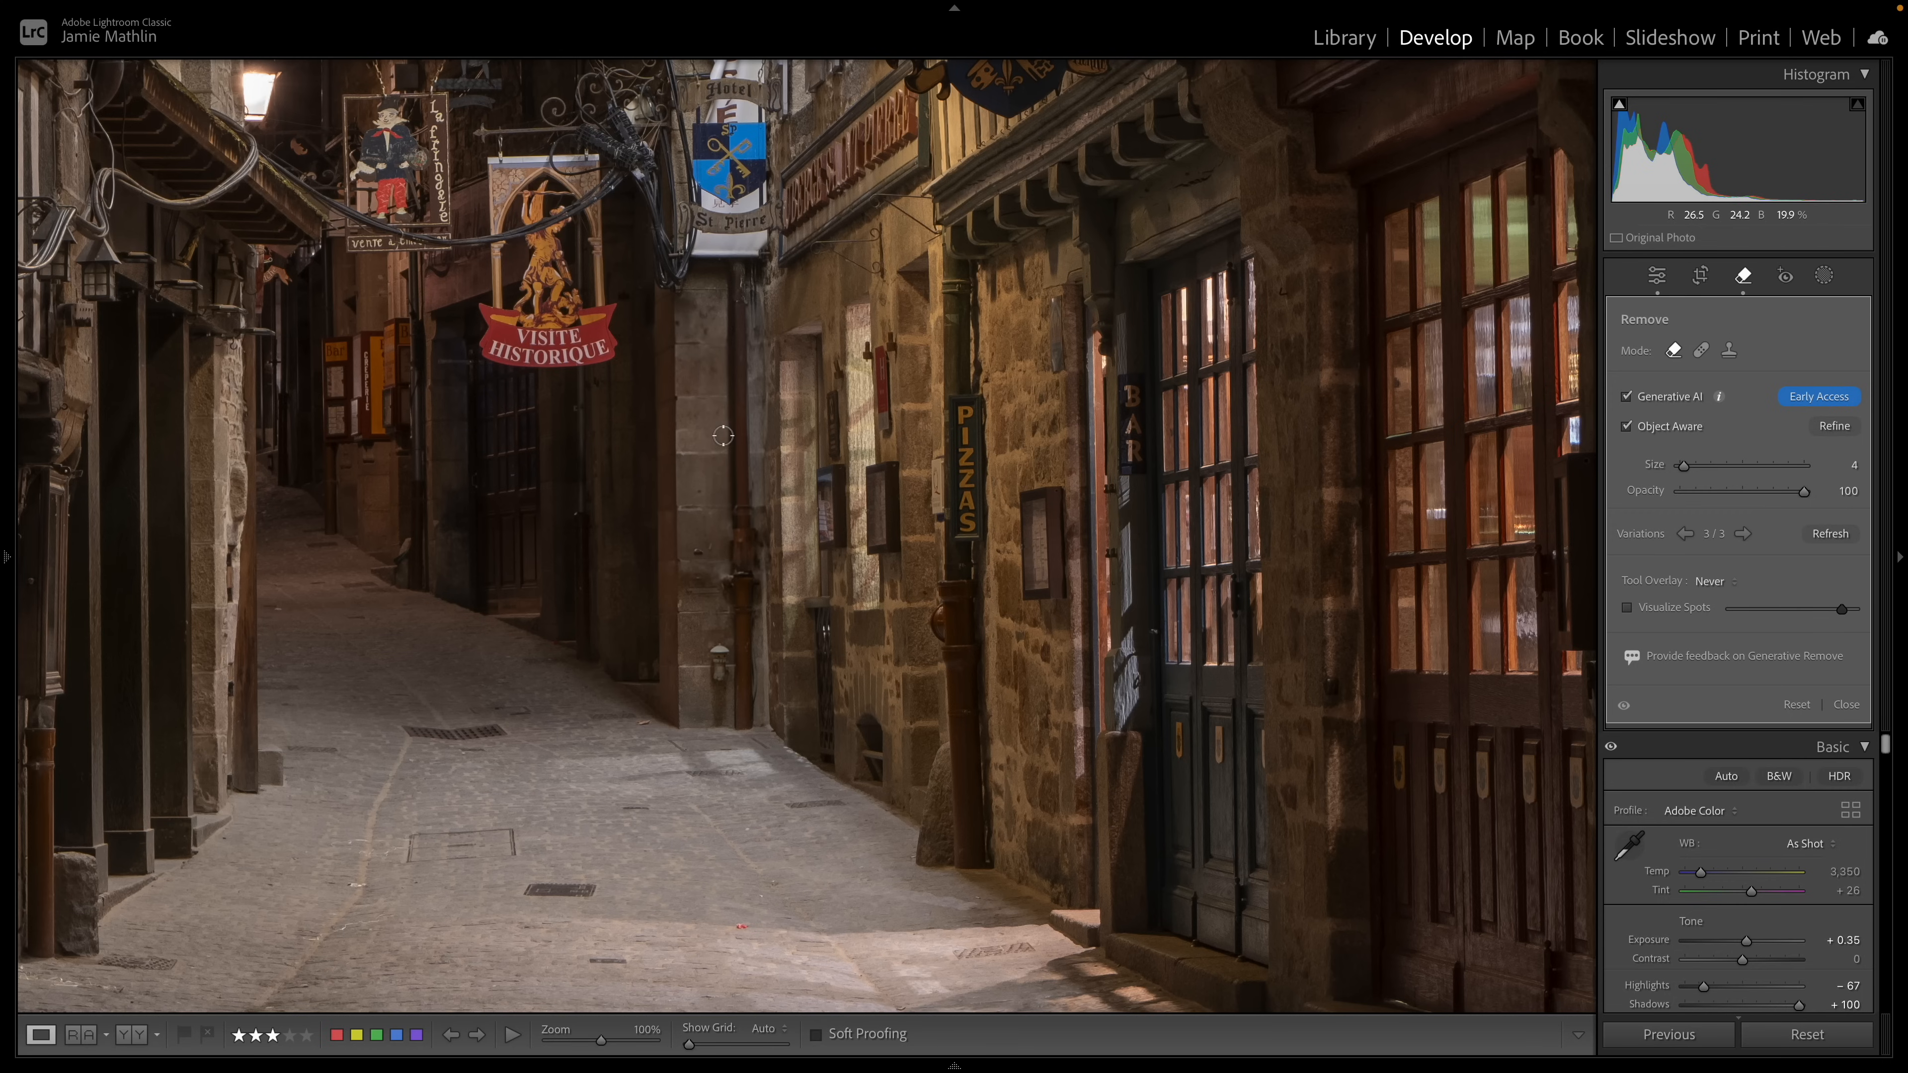
Step: Examine the cleaned wall and drainpipe up close, as well as the timbered house front across the street
{"action": "key", "text": "super+equal"}
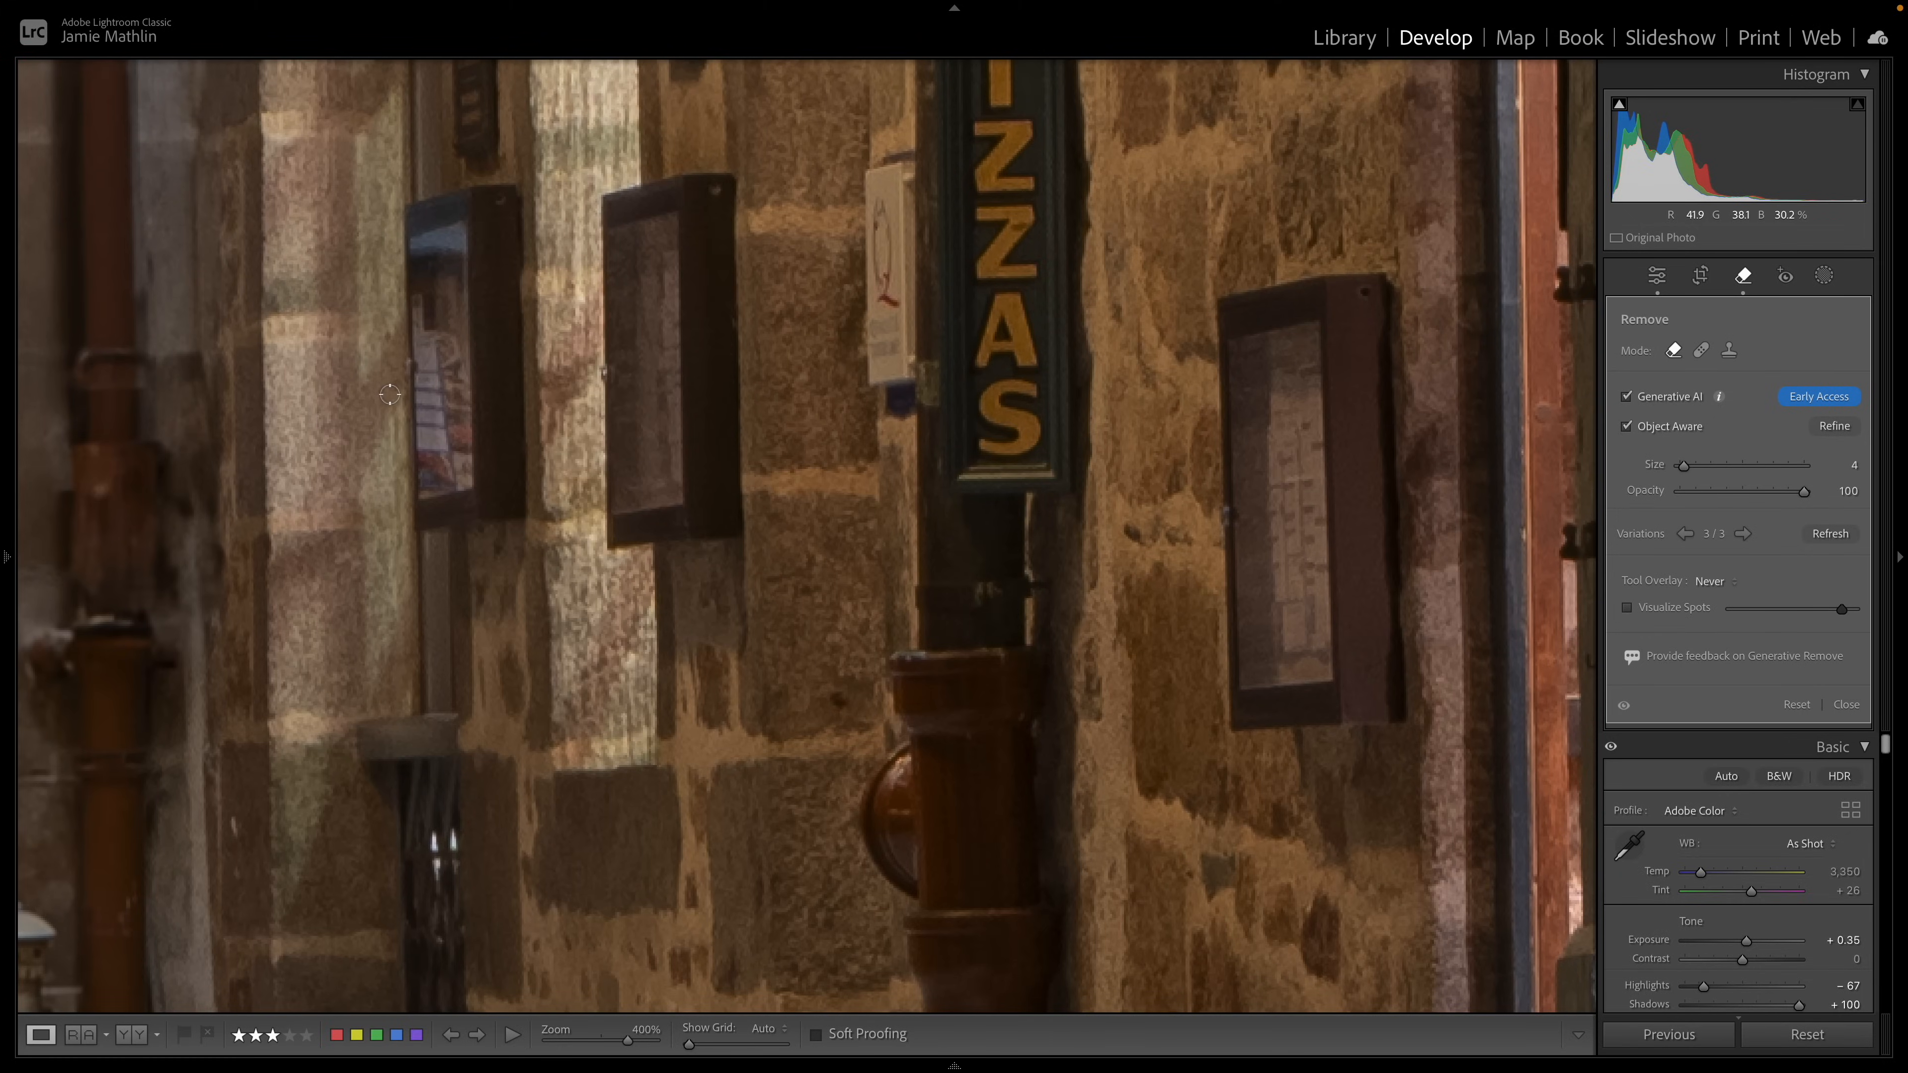
{"action": "left_click_drag", "start_coordinate": [390, 394], "coordinate": [1137, 557]}
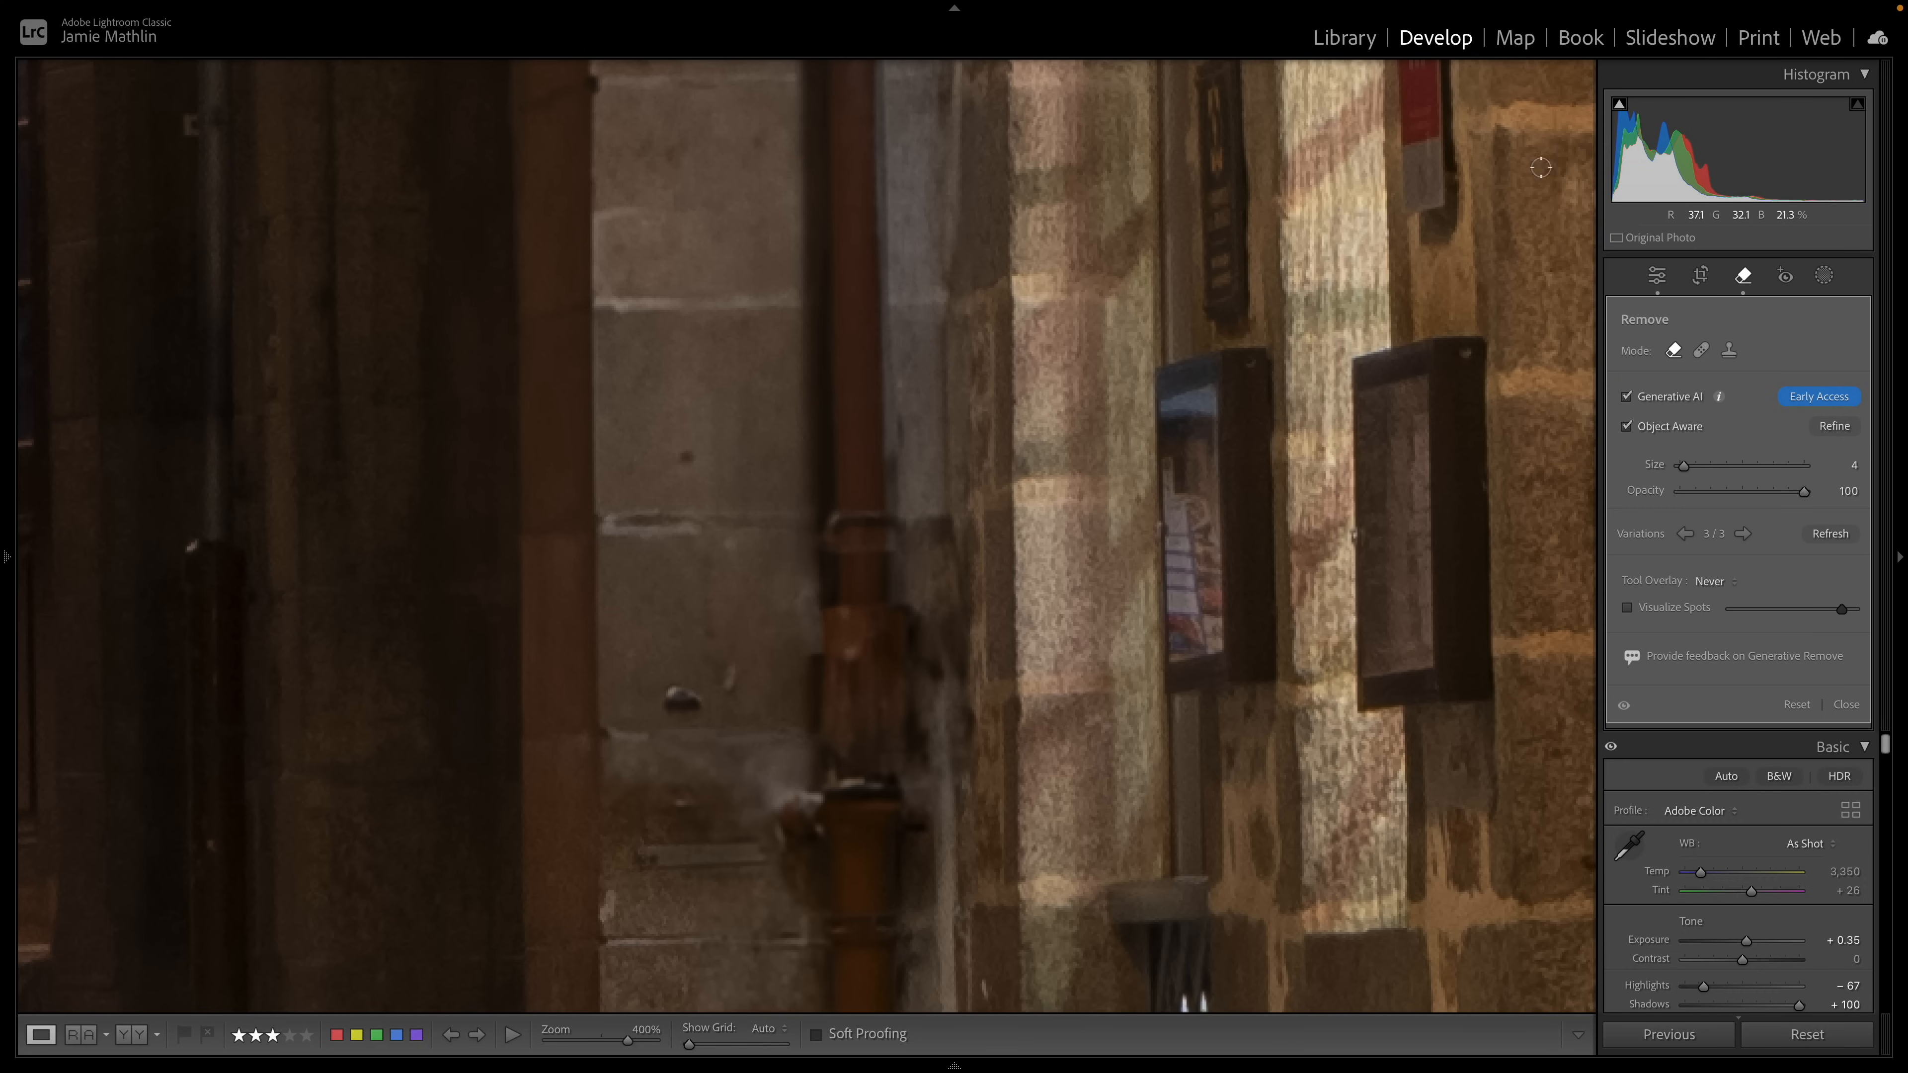
{"action": "key", "text": "z"}
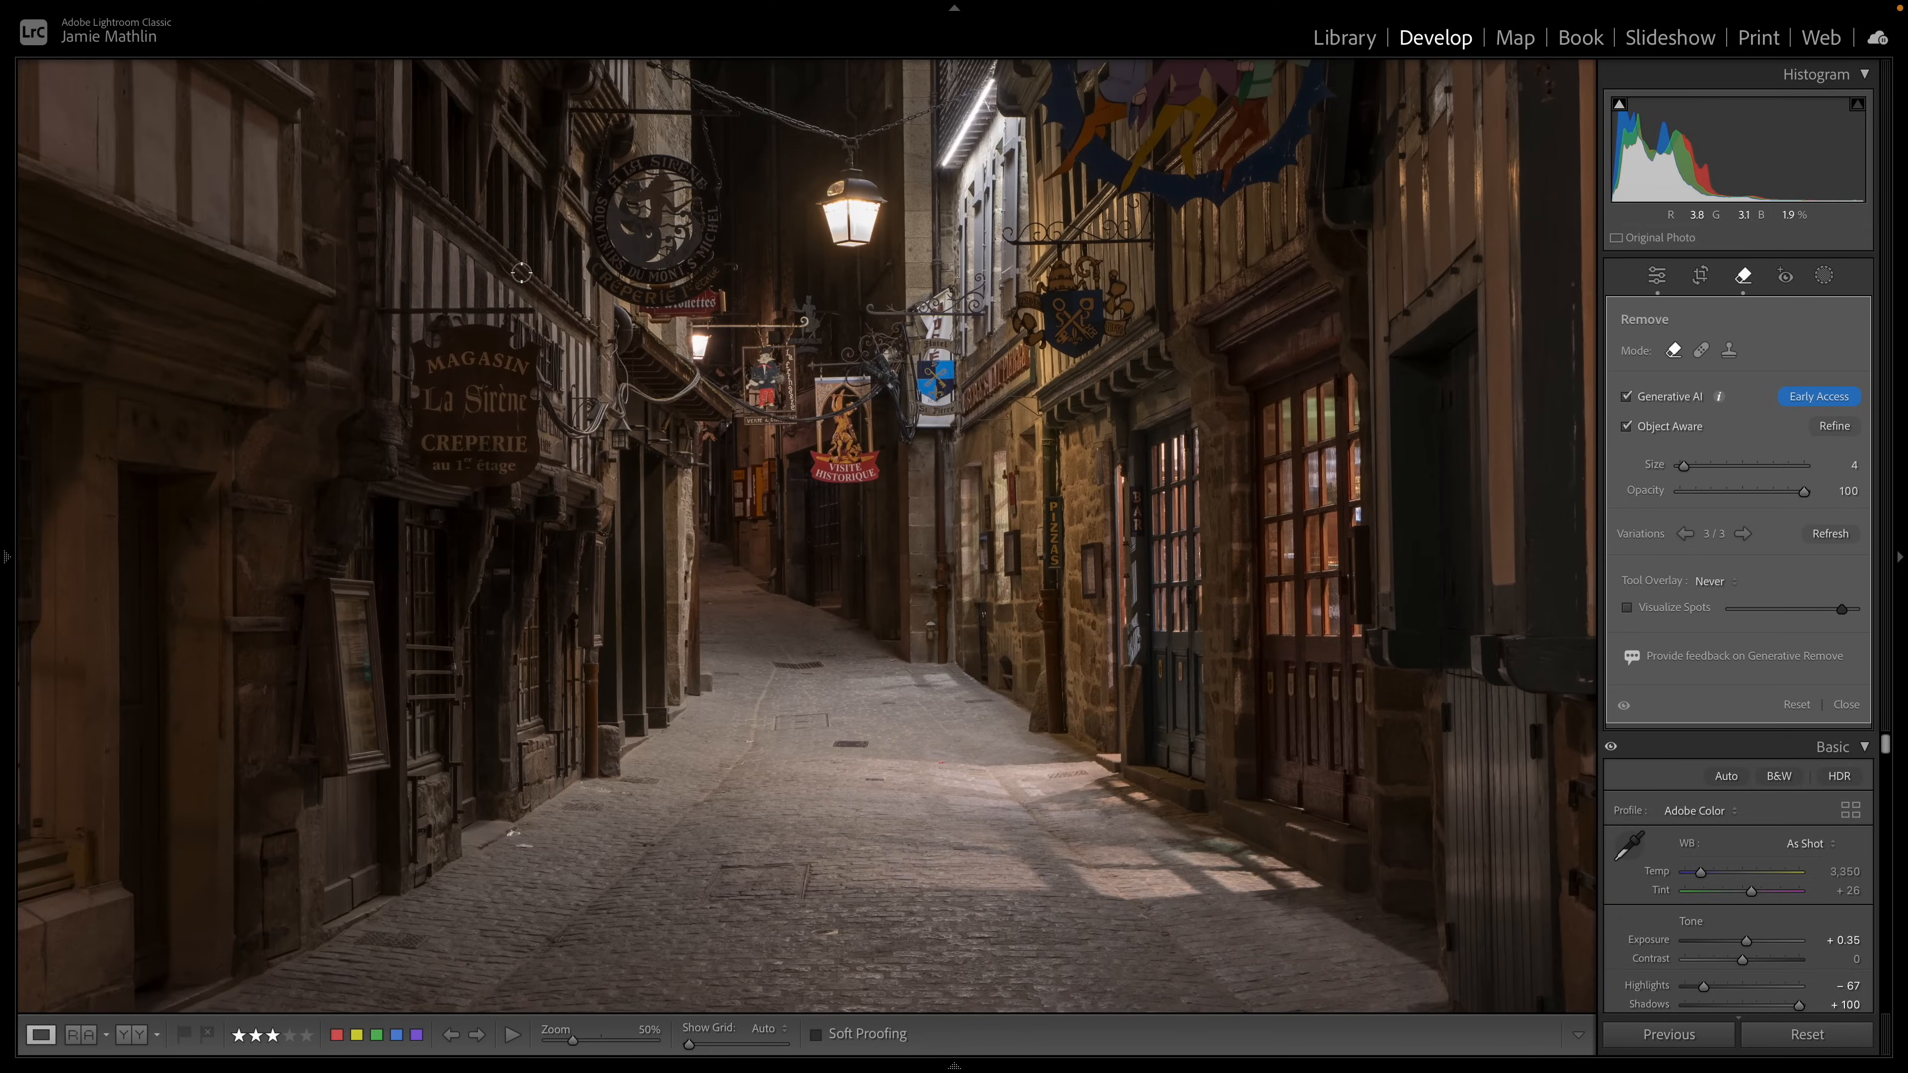
{"action": "key", "text": "z"}
{"action": "left_click_drag", "start_coordinate": [396, 388], "coordinate": [1282, 482]}
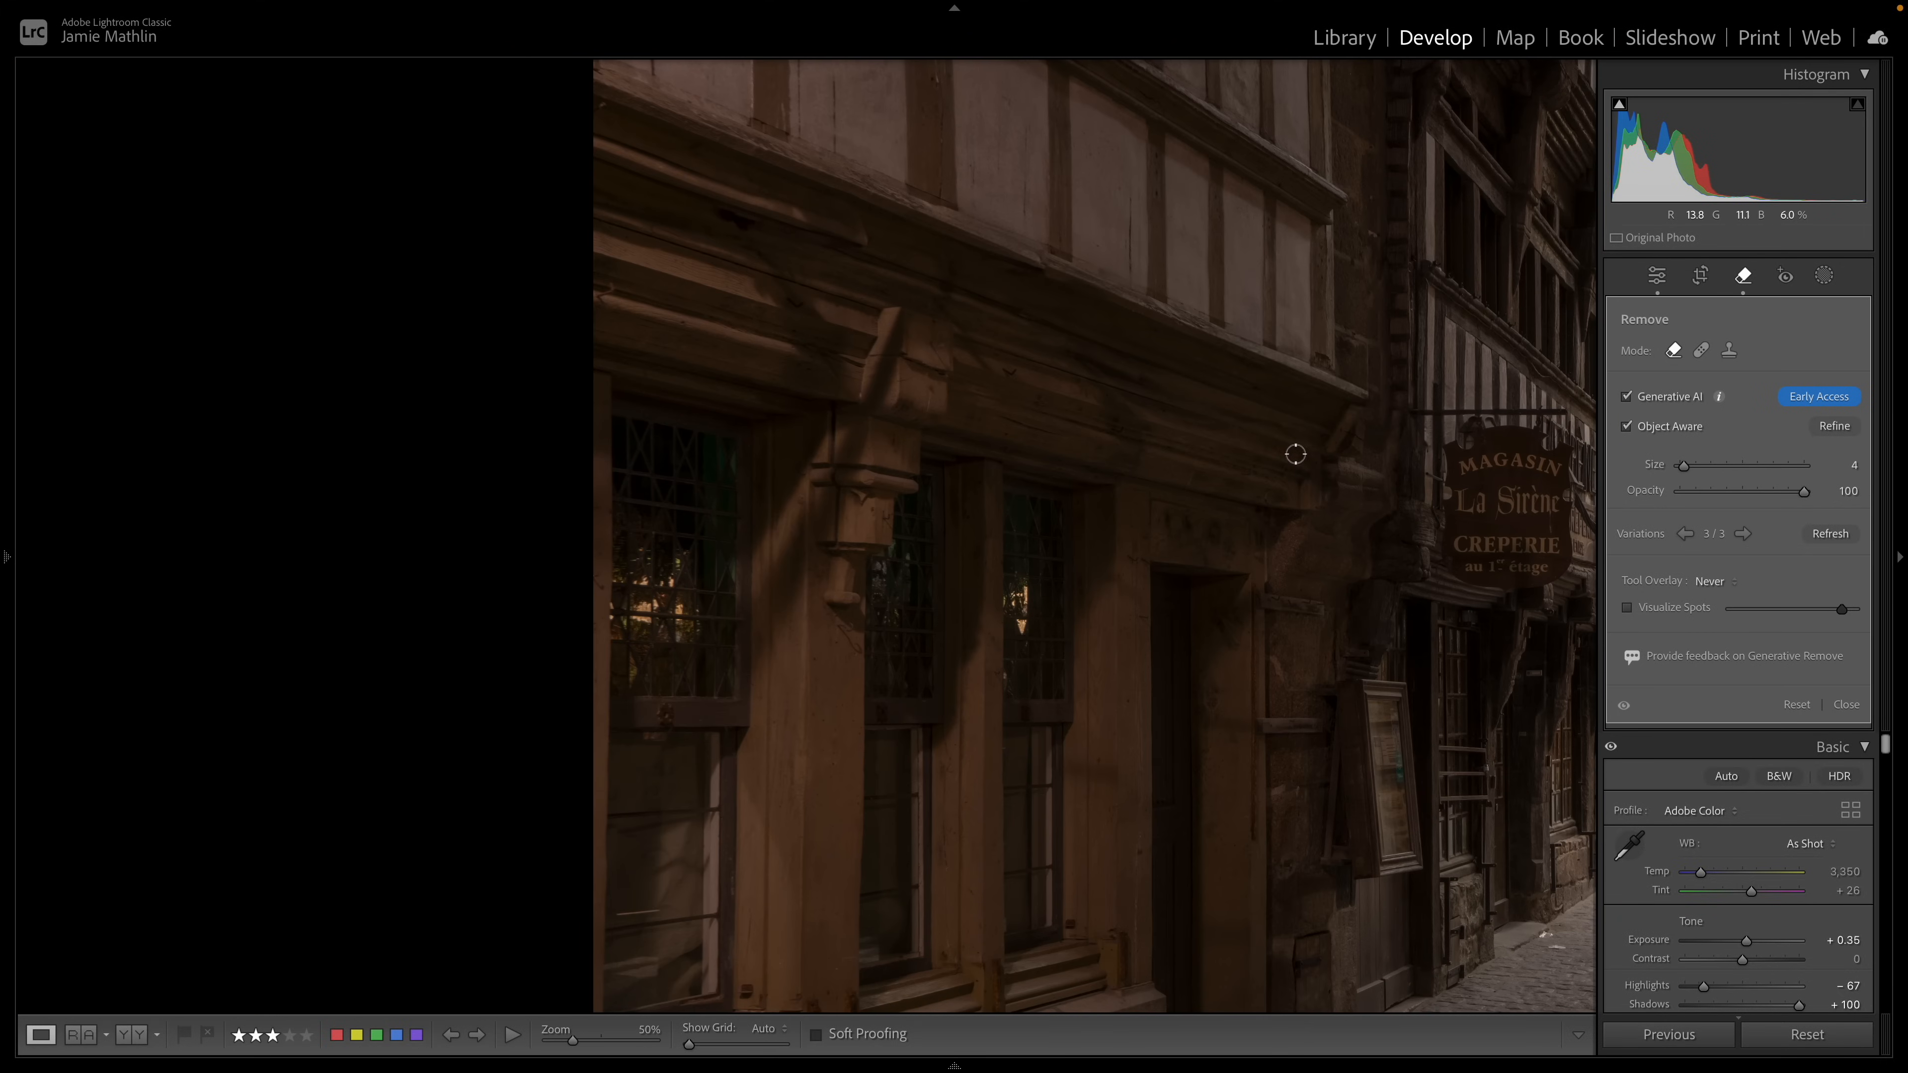
{"action": "key", "text": "z"}
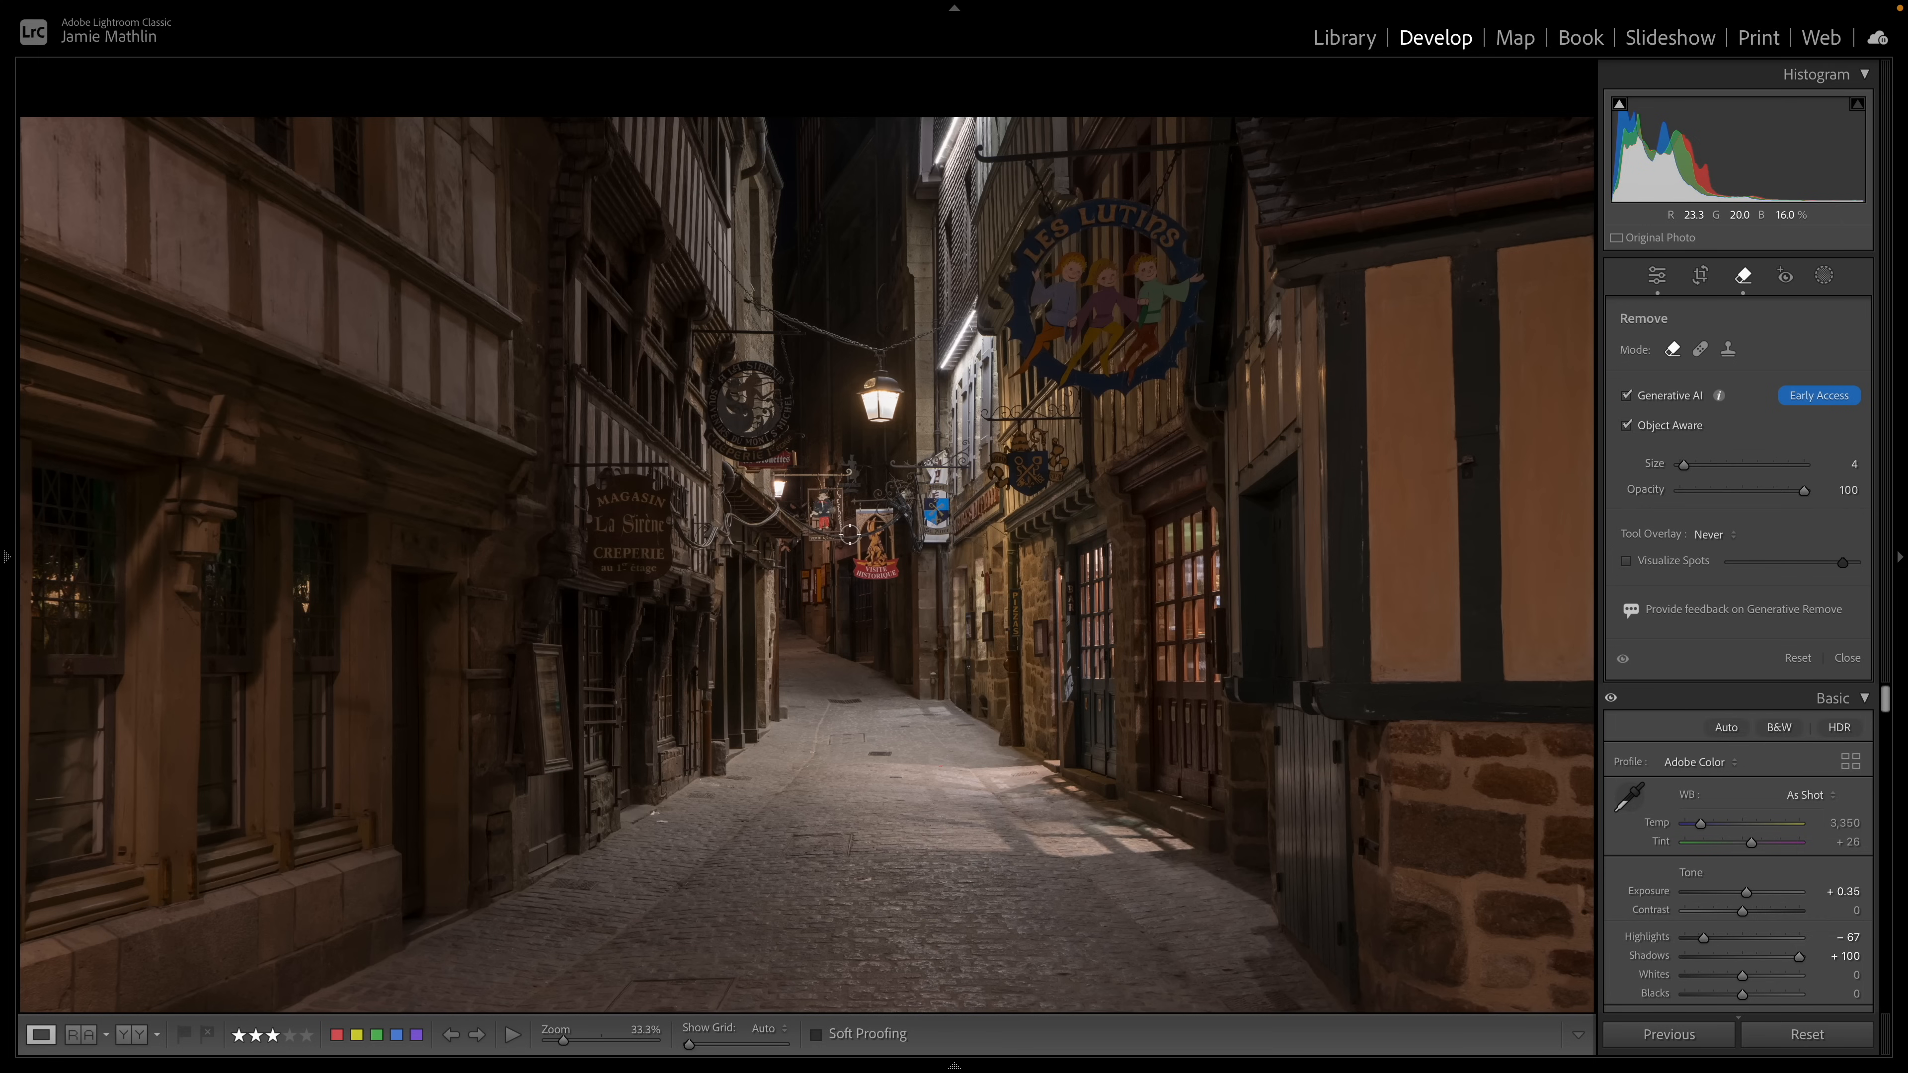
Step: With Object Aware off, generatively remove the cables between the Magasin La Sirène sign and the canopy, and choose variation 3
{"action": "key", "text": "super+equal"}
{"action": "key", "text": "super+equal"}
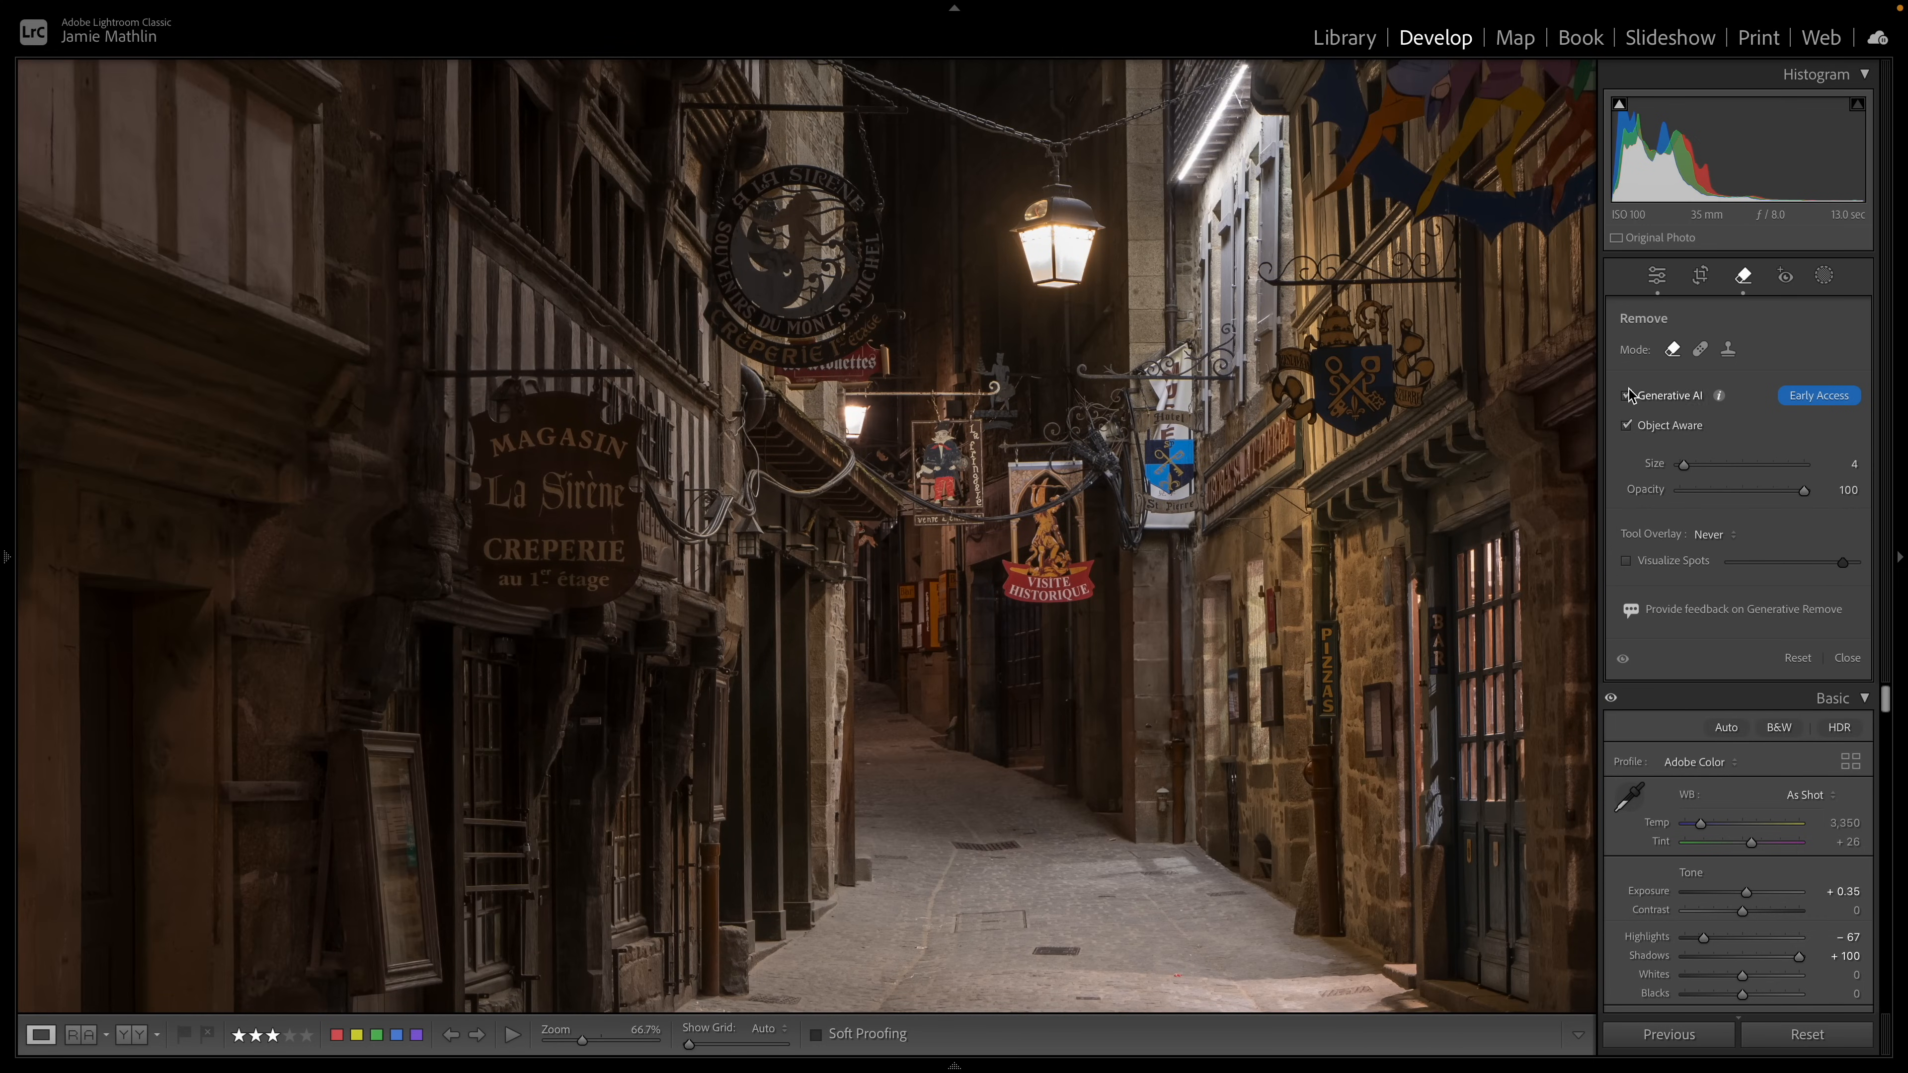
{"action": "left_click", "coordinate": [1628, 425]}
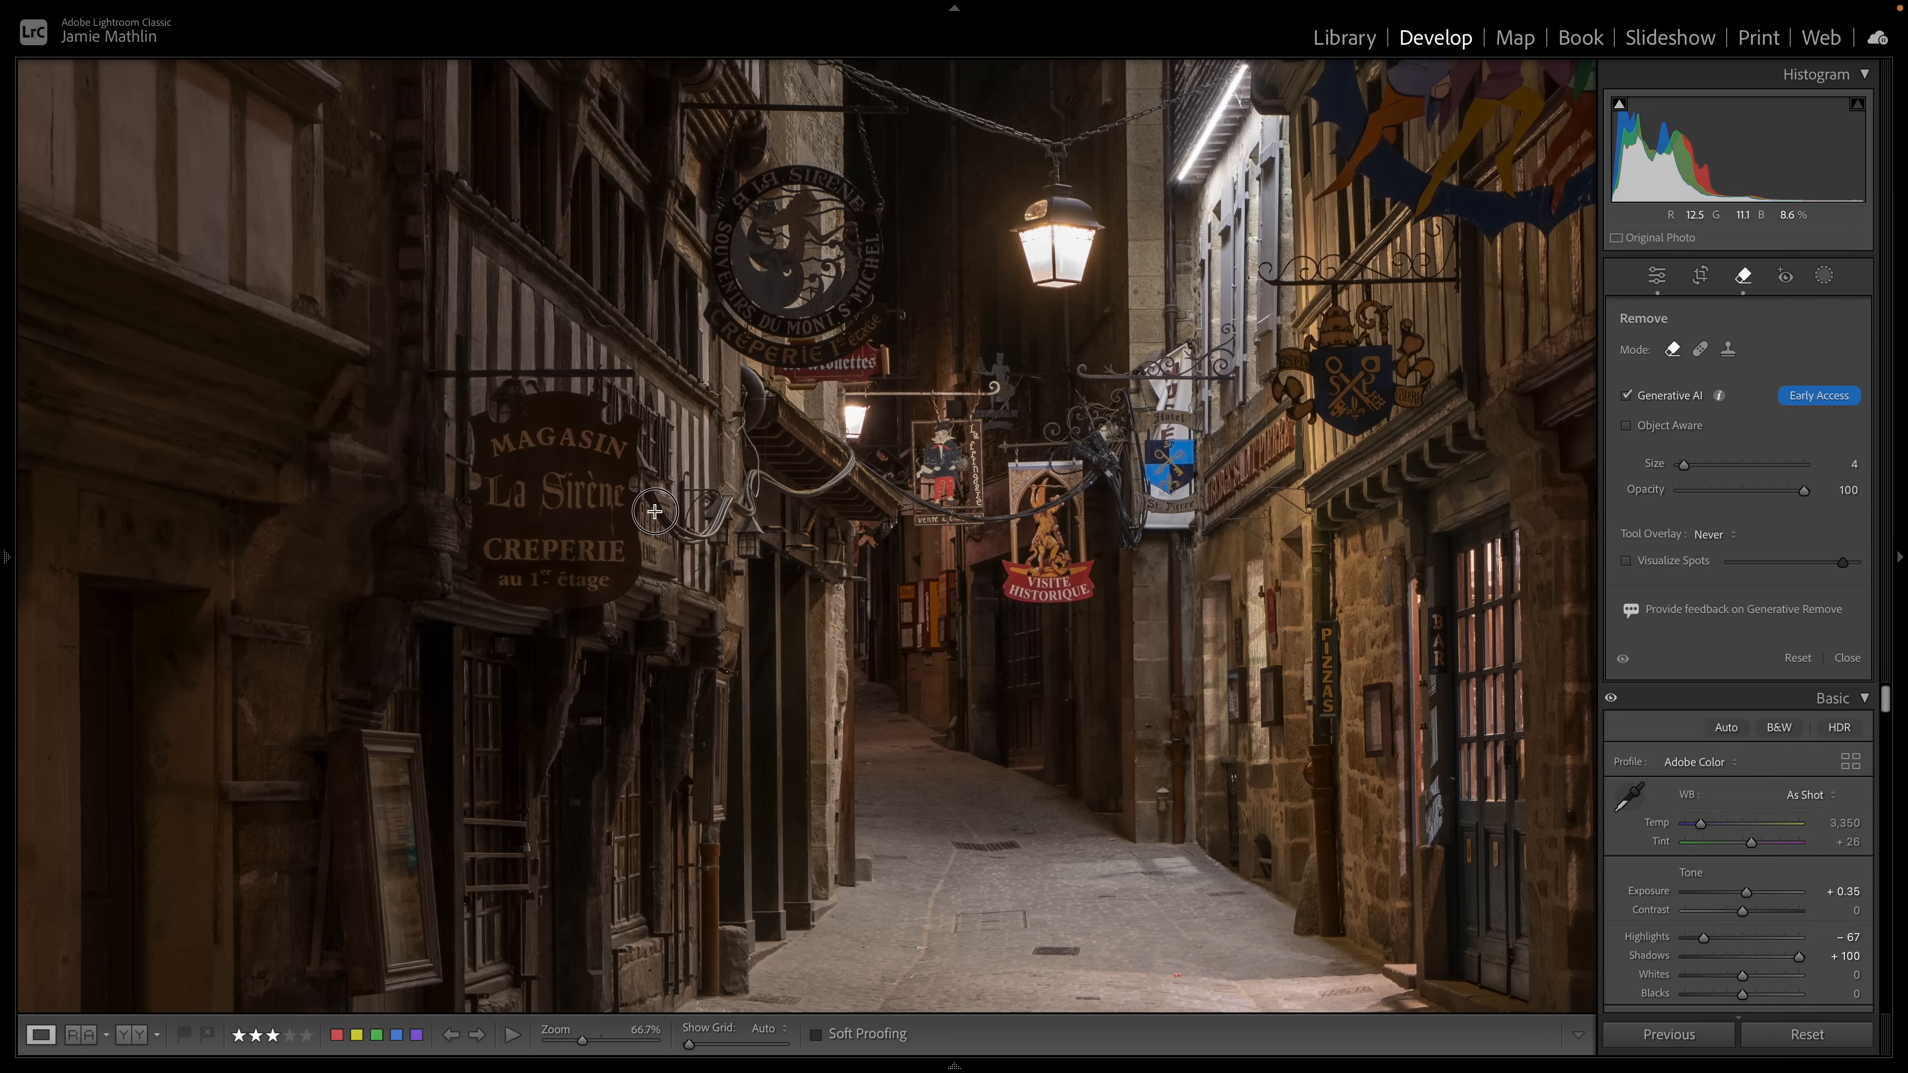
{"action": "mouse_move", "coordinate": [705, 542]}
{"action": "left_mouse_down"}
{"action": "mouse_move", "coordinate": [652, 475]}
{"action": "mouse_move", "coordinate": [699, 538]}
{"action": "mouse_move", "coordinate": [730, 500]}
{"action": "mouse_move", "coordinate": [750, 511]}
{"action": "mouse_move", "coordinate": [748, 479]}
{"action": "mouse_move", "coordinate": [832, 494]}
{"action": "mouse_move", "coordinate": [816, 494]}
{"action": "mouse_move", "coordinate": [827, 429]}
{"action": "left_mouse_up"}
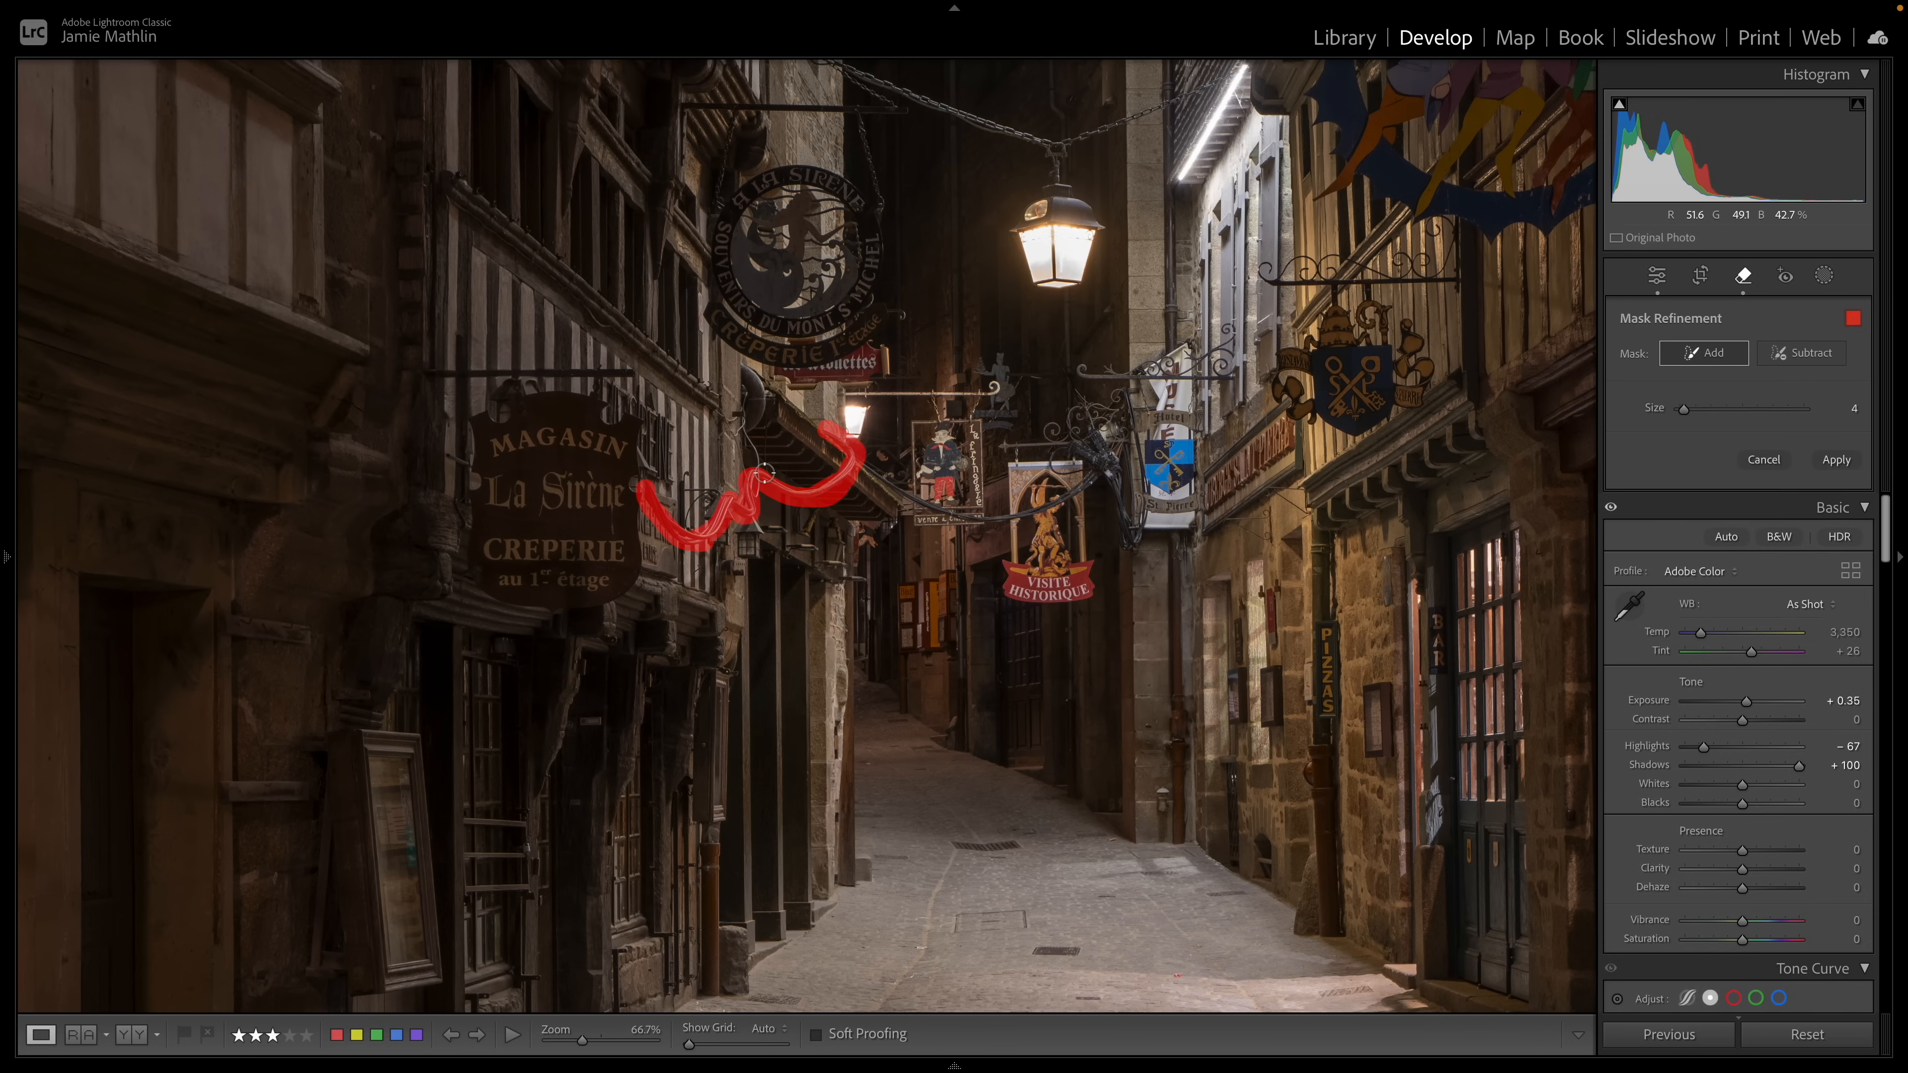
{"action": "key", "text": "bracketleft"}
{"action": "left_click_drag", "start_coordinate": [744, 389], "coordinate": [758, 474]}
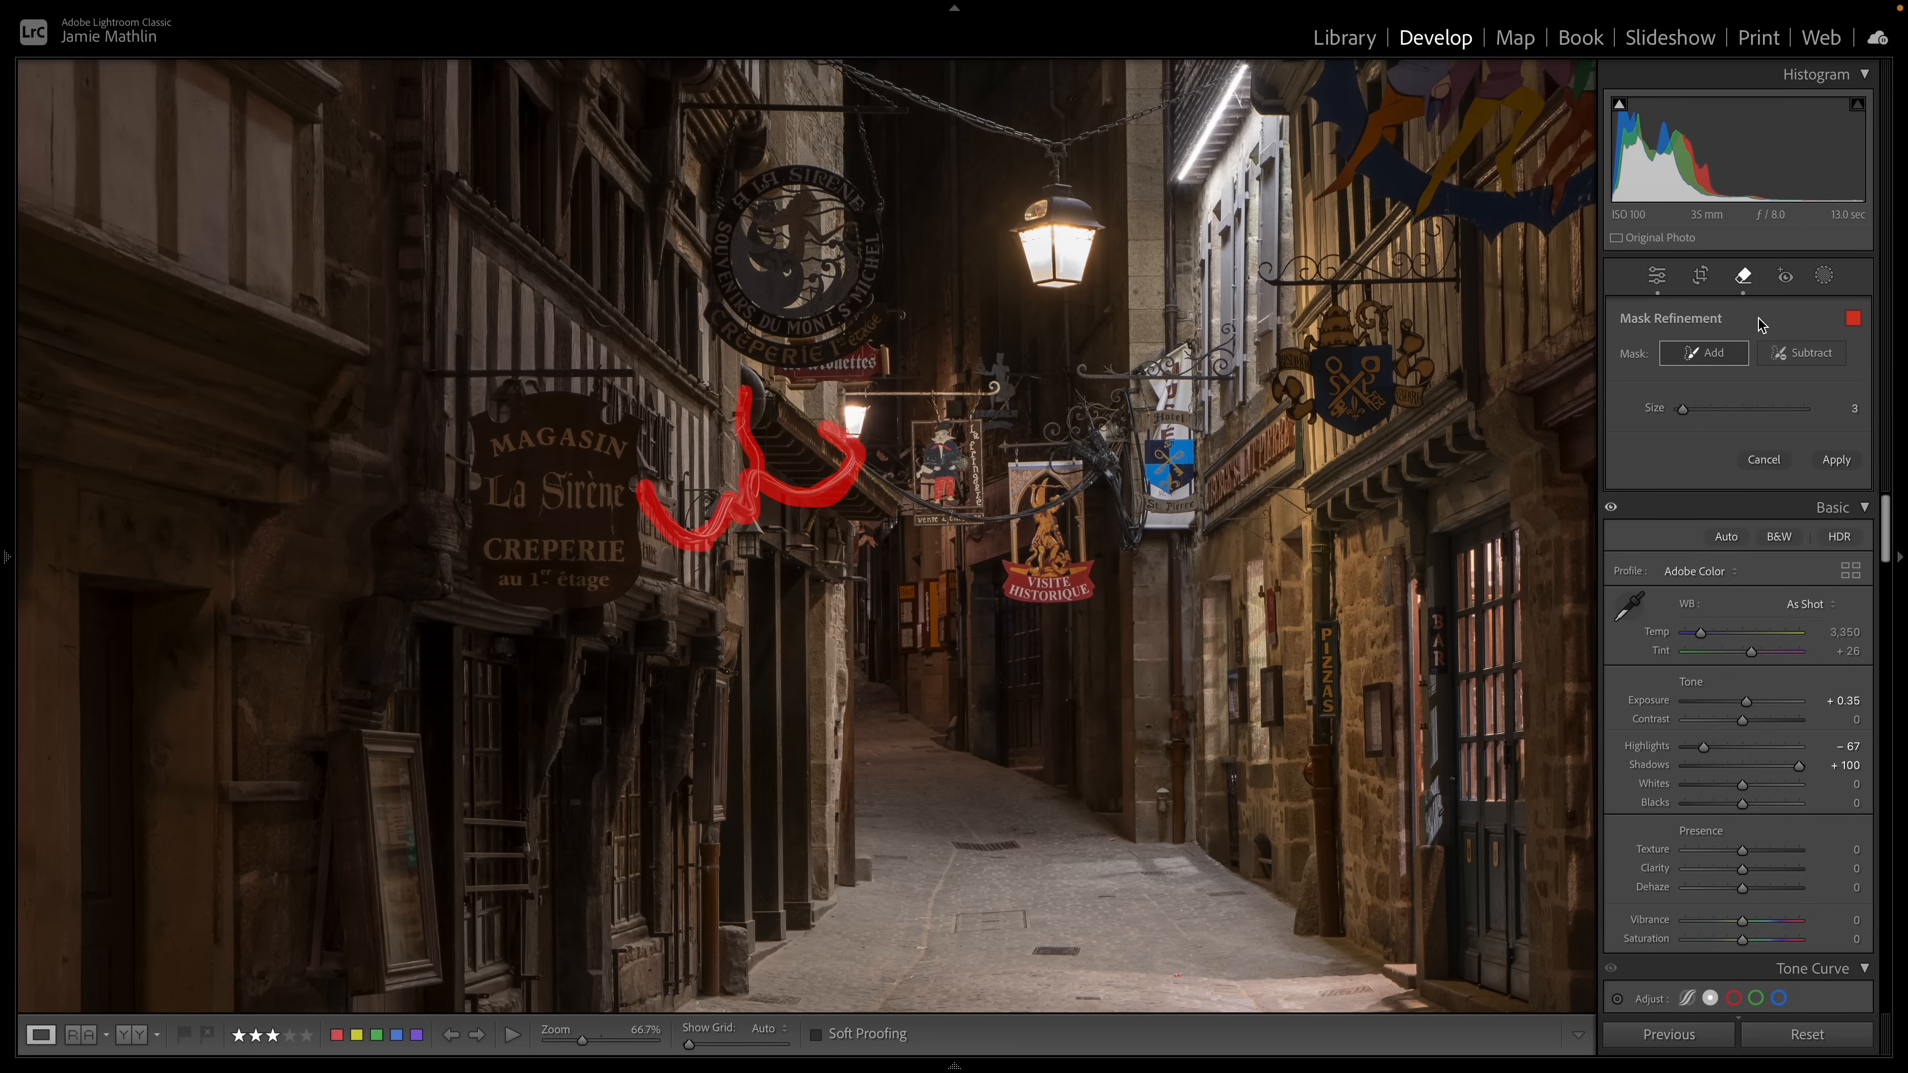
{"action": "left_click", "coordinate": [1842, 461]}
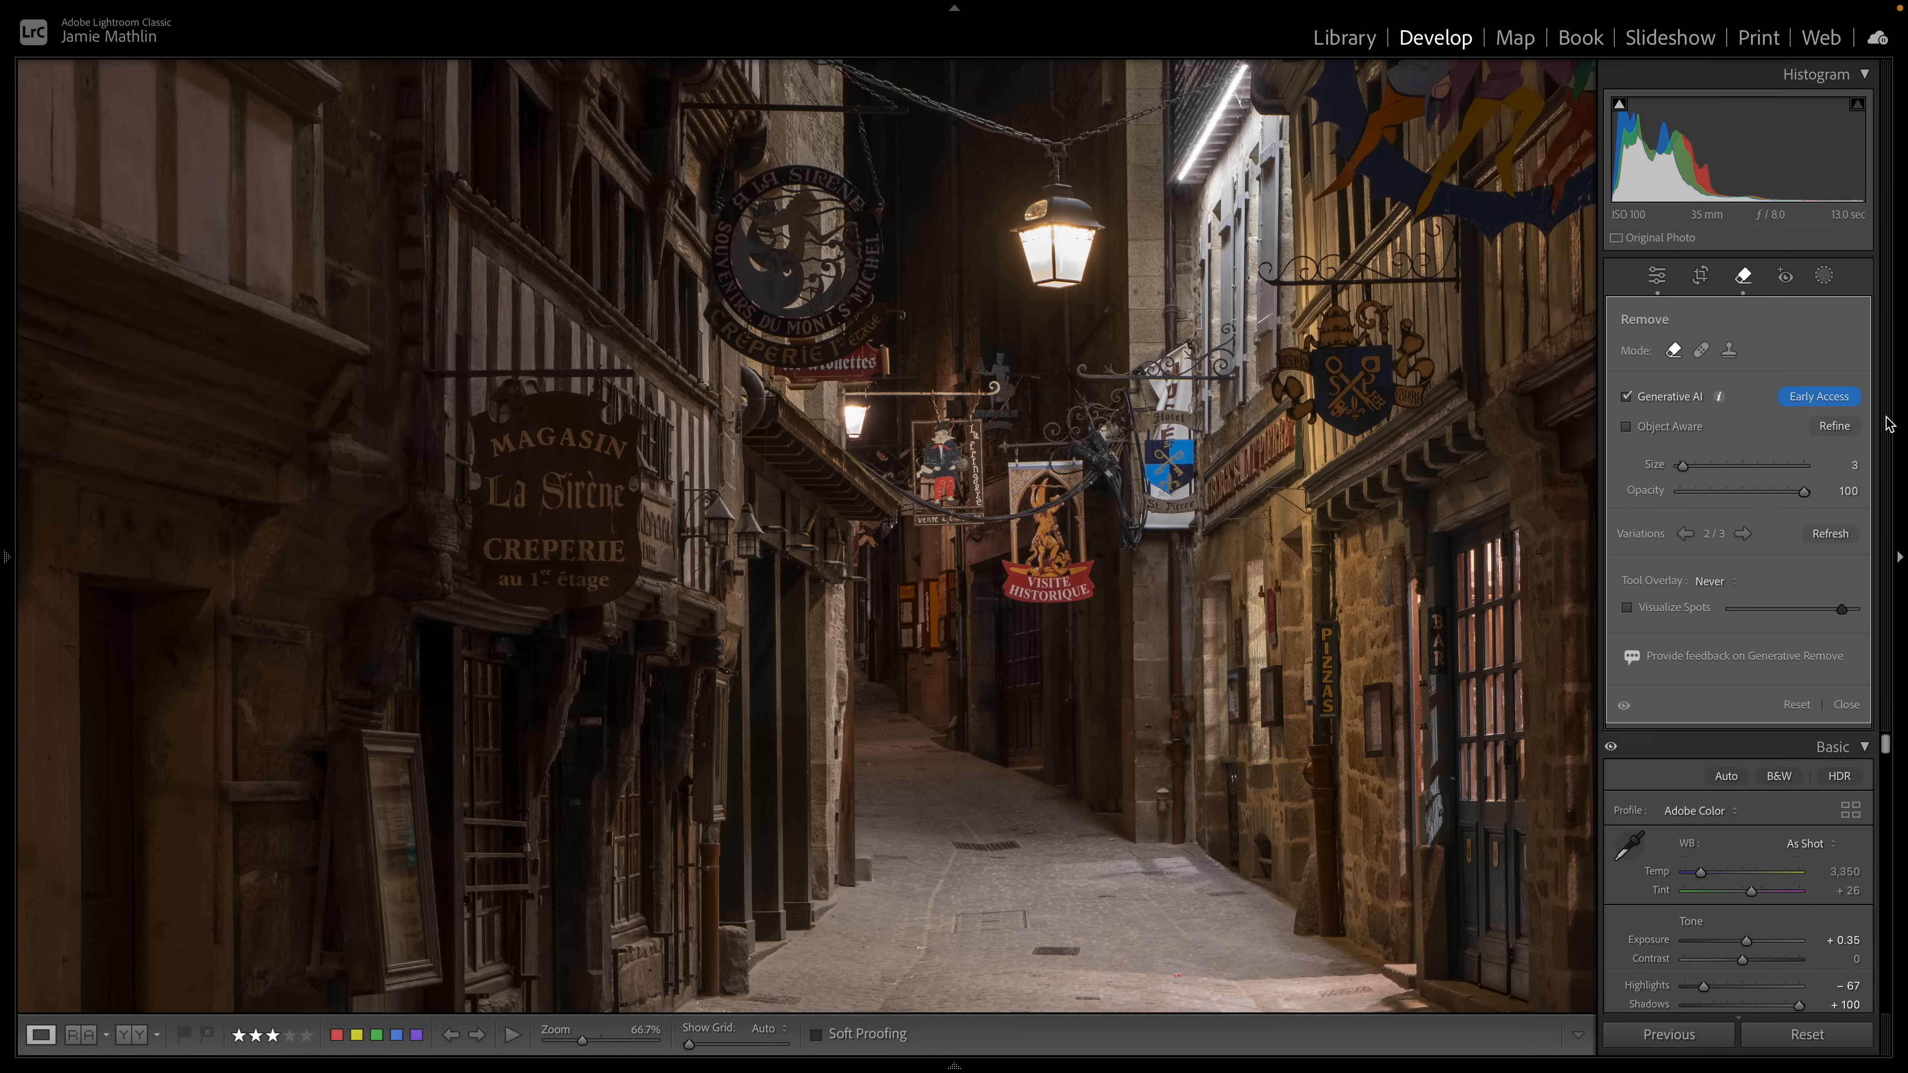
{"action": "left_click", "coordinate": [1744, 534]}
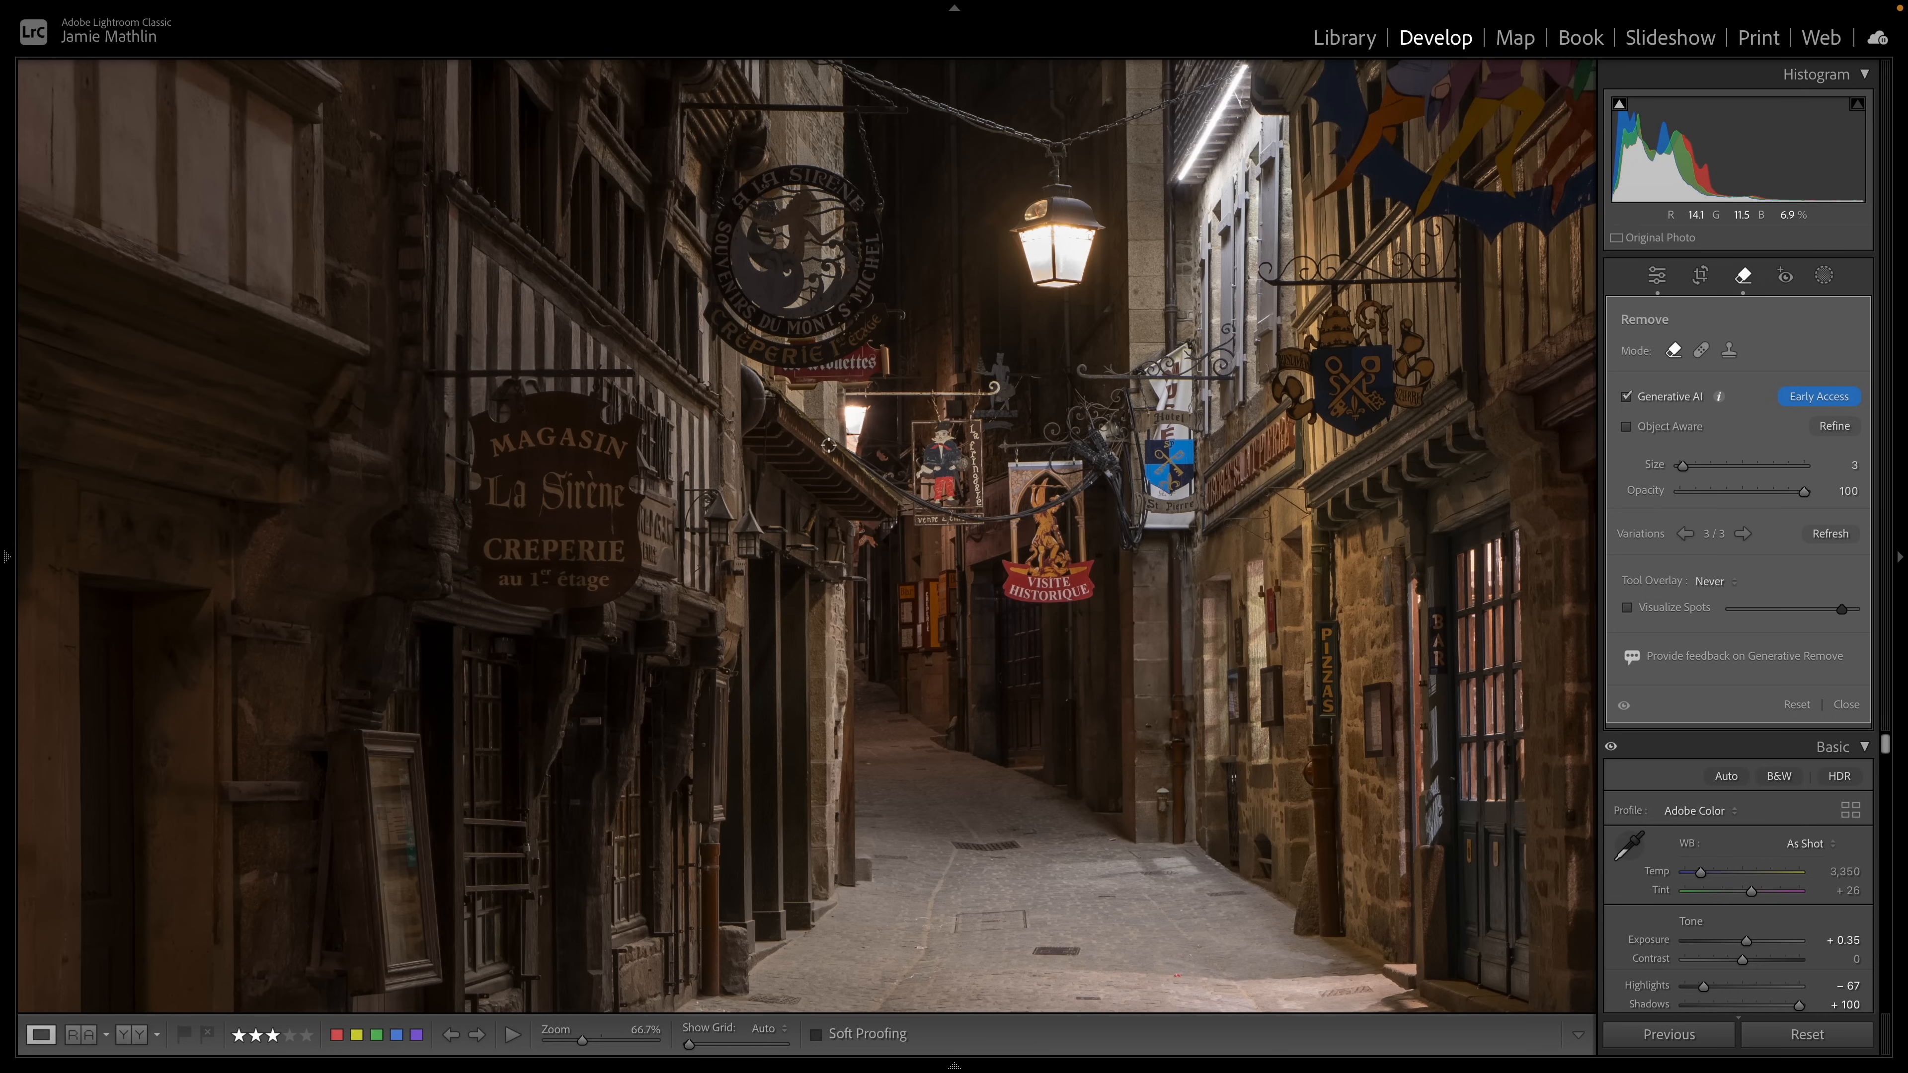
Step: Generatively remove the cable sagging across the street in front of the hanging signs, and inspect the repaired area up close
{"action": "mouse_move", "coordinate": [834, 439]}
{"action": "left_mouse_down"}
{"action": "mouse_move", "coordinate": [969, 519]}
{"action": "mouse_move", "coordinate": [1095, 474]}
{"action": "mouse_move", "coordinate": [1080, 484]}
{"action": "left_mouse_up"}
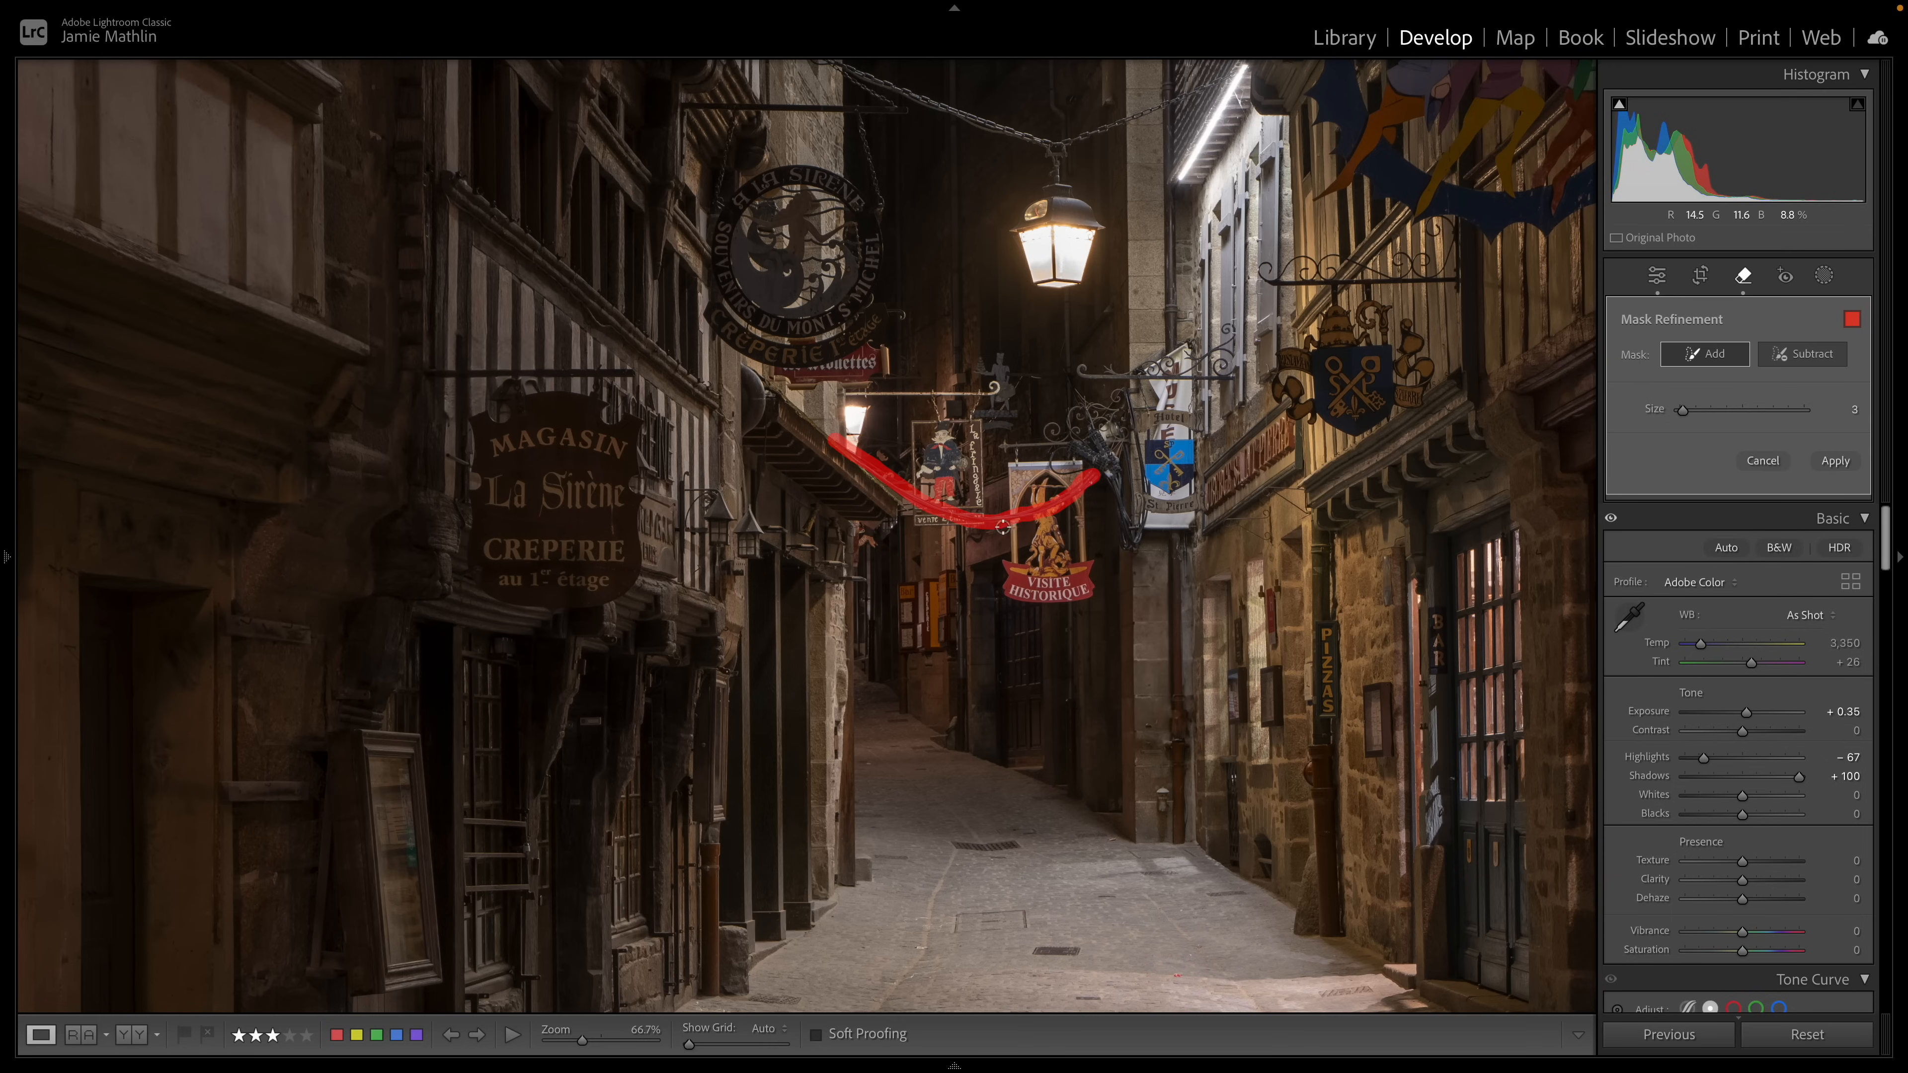
{"action": "left_click", "coordinate": [1833, 460]}
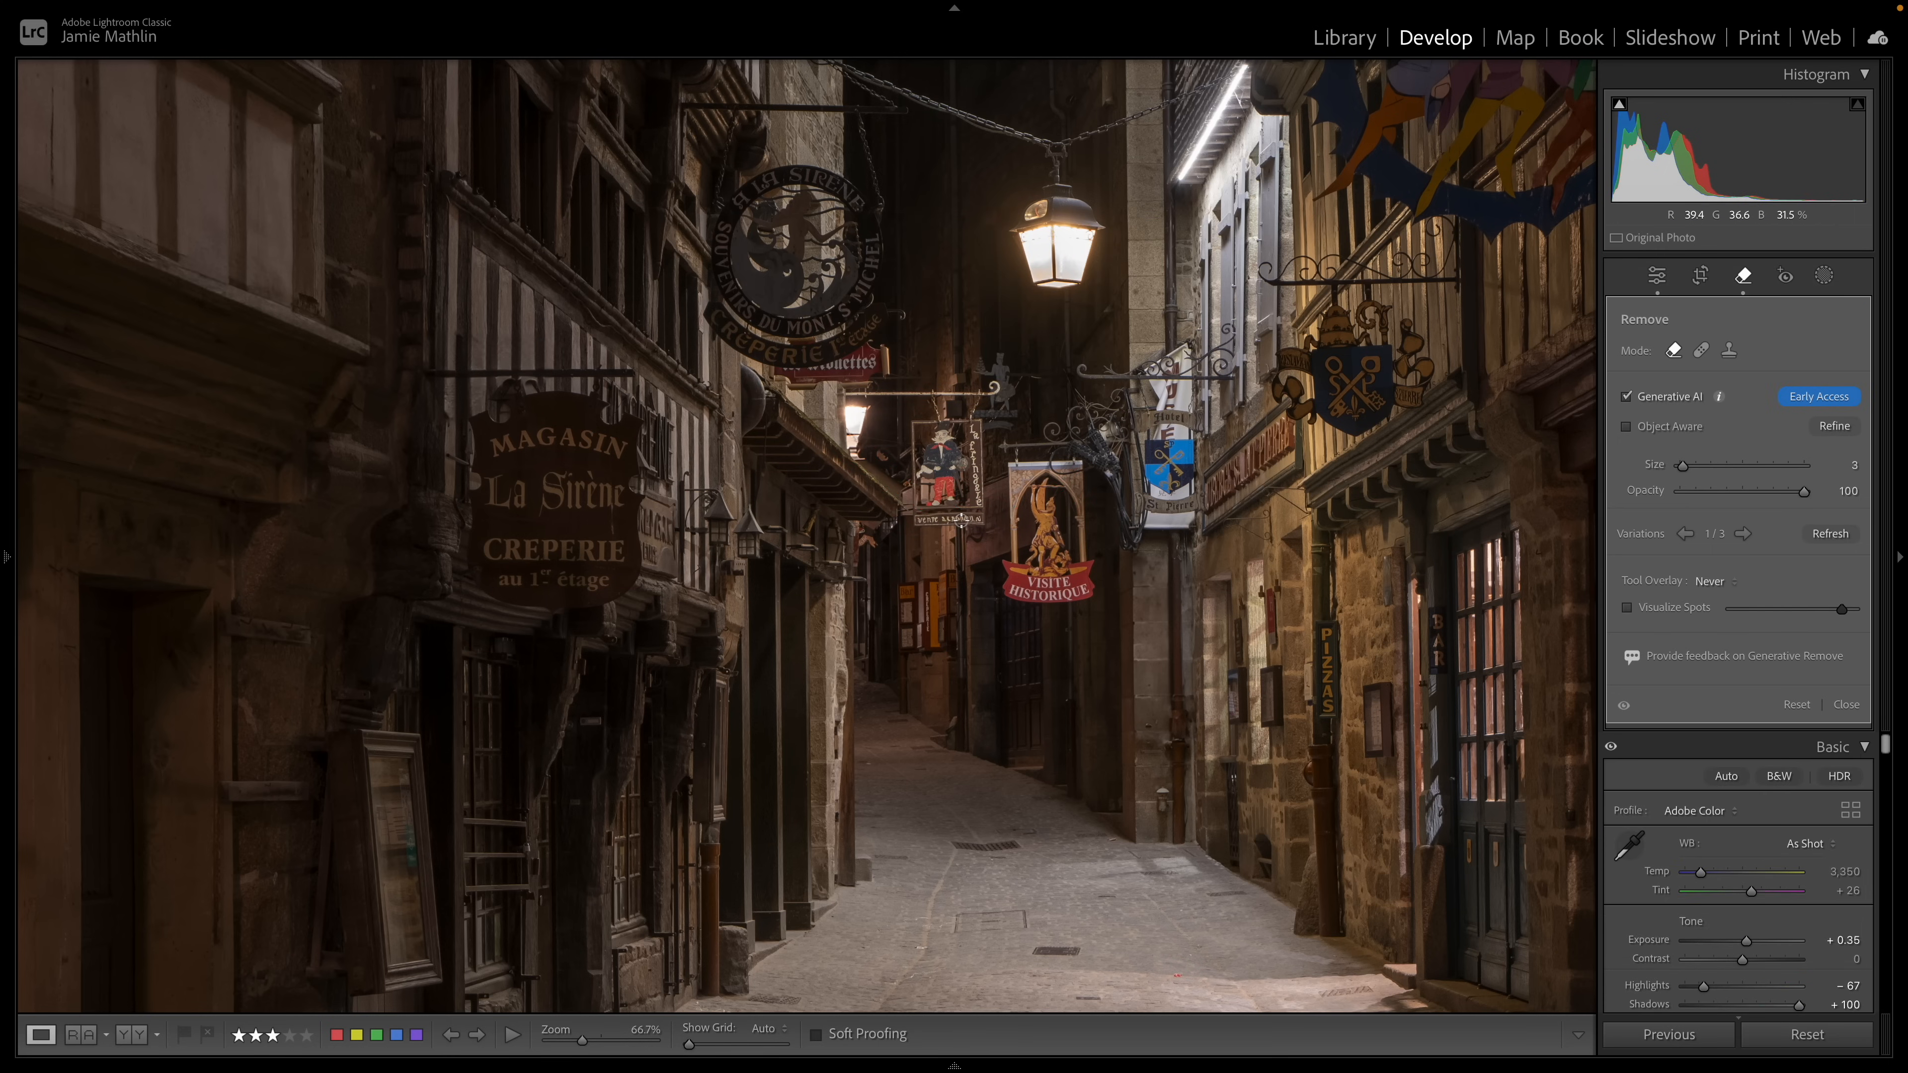
{"action": "key", "text": "super+equal"}
{"action": "key", "text": "super+equal"}
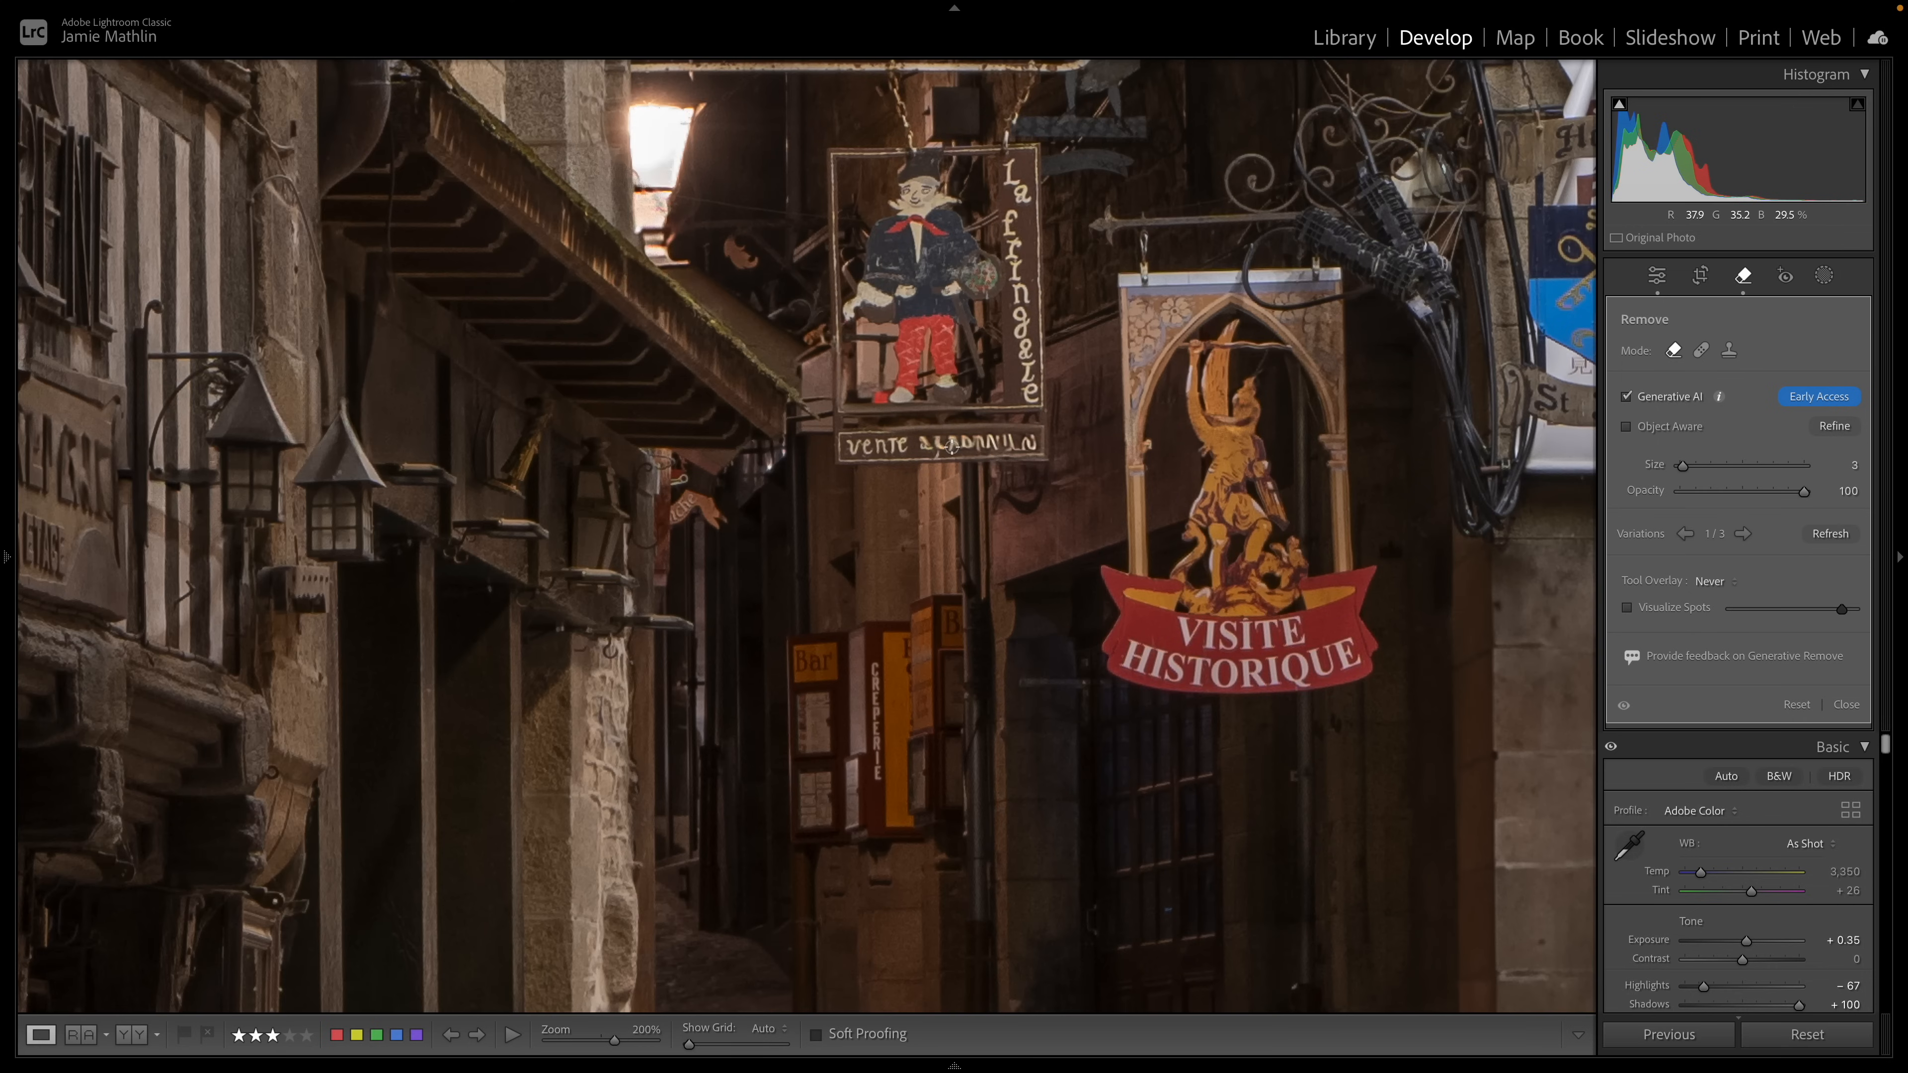
{"action": "key", "text": "super+minus"}
{"action": "key", "text": "super+minus"}
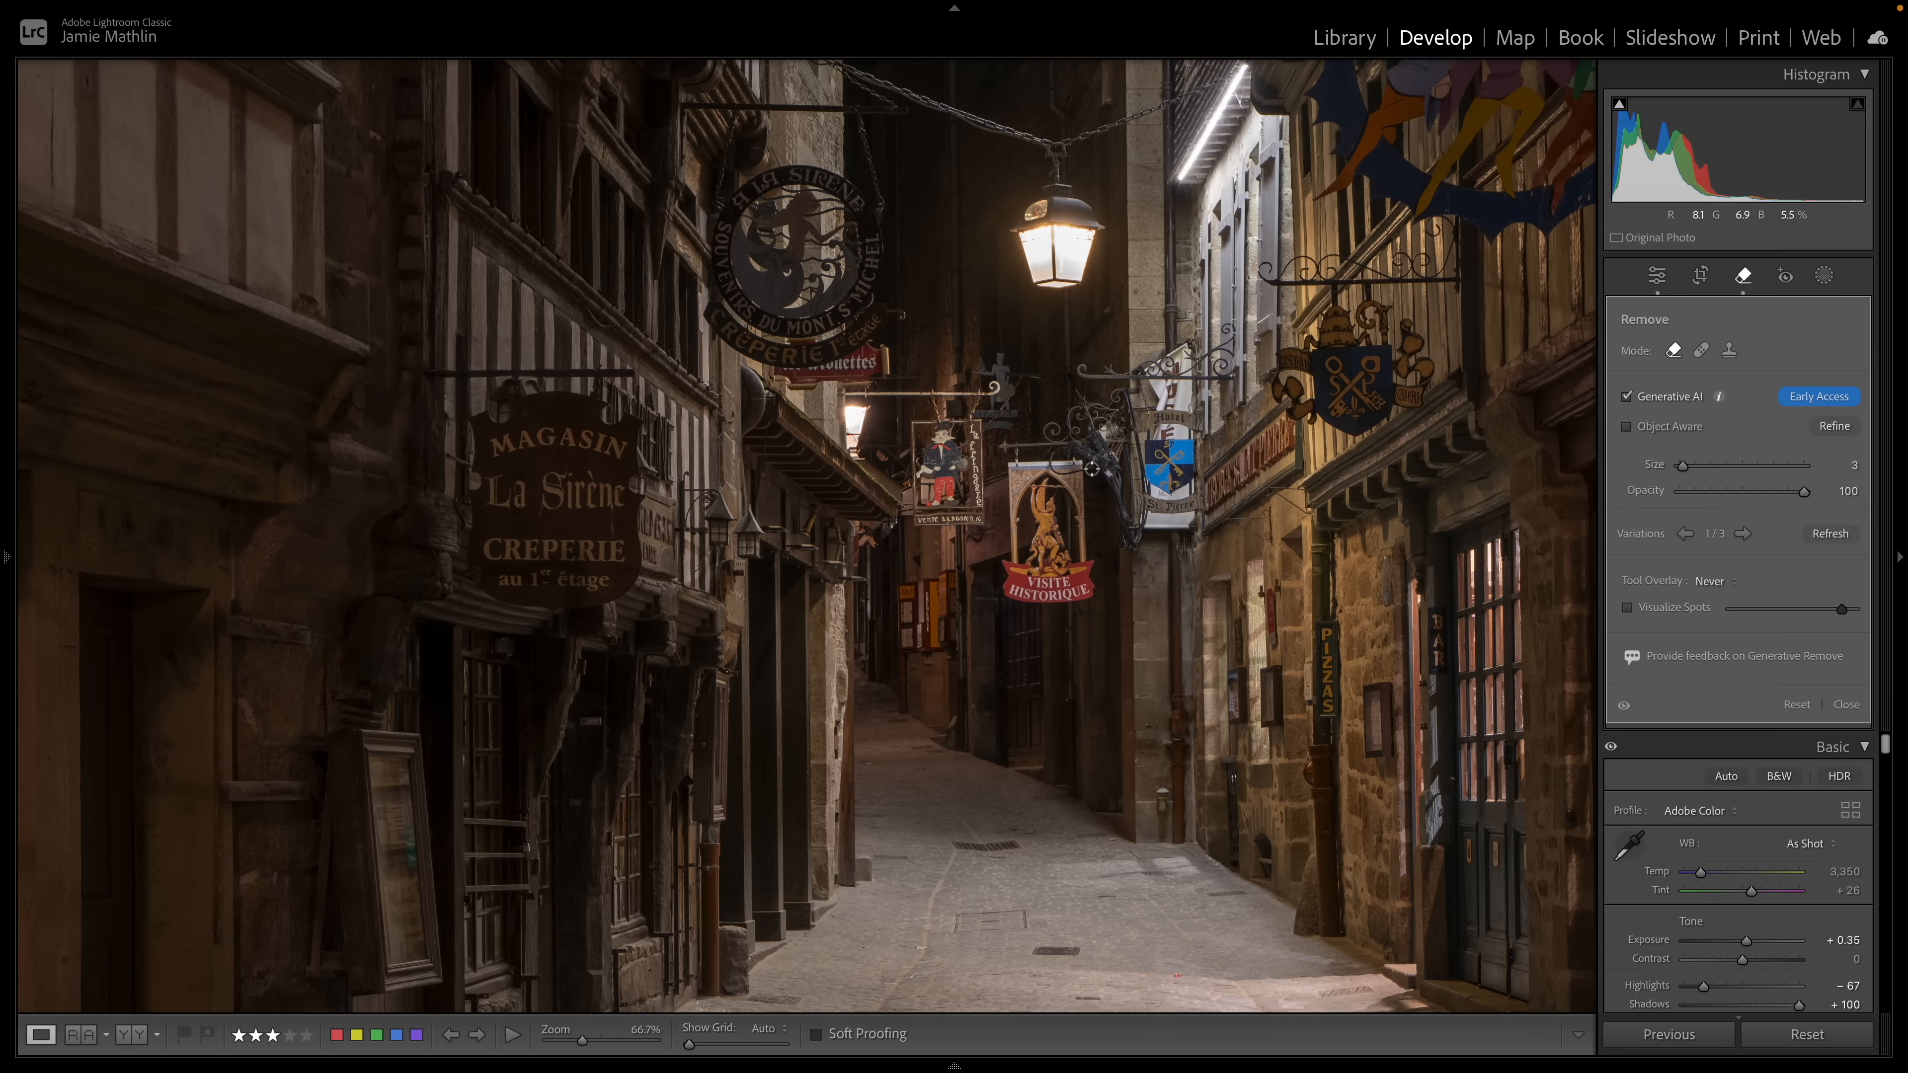
Step: Generatively remove the black cable bundle beside the Visite Historique sign and choose variation 2
{"action": "left_click_drag", "start_coordinate": [1099, 468], "coordinate": [1067, 469]}
{"action": "mouse_move", "coordinate": [1075, 444]}
{"action": "left_mouse_down"}
{"action": "mouse_move", "coordinate": [1103, 459]}
{"action": "mouse_move", "coordinate": [1082, 428]}
{"action": "mouse_move", "coordinate": [1115, 462]}
{"action": "mouse_move", "coordinate": [1088, 443]}
{"action": "mouse_move", "coordinate": [1133, 548]}
{"action": "mouse_move", "coordinate": [1145, 516]}
{"action": "mouse_move", "coordinate": [1133, 531]}
{"action": "left_mouse_up"}
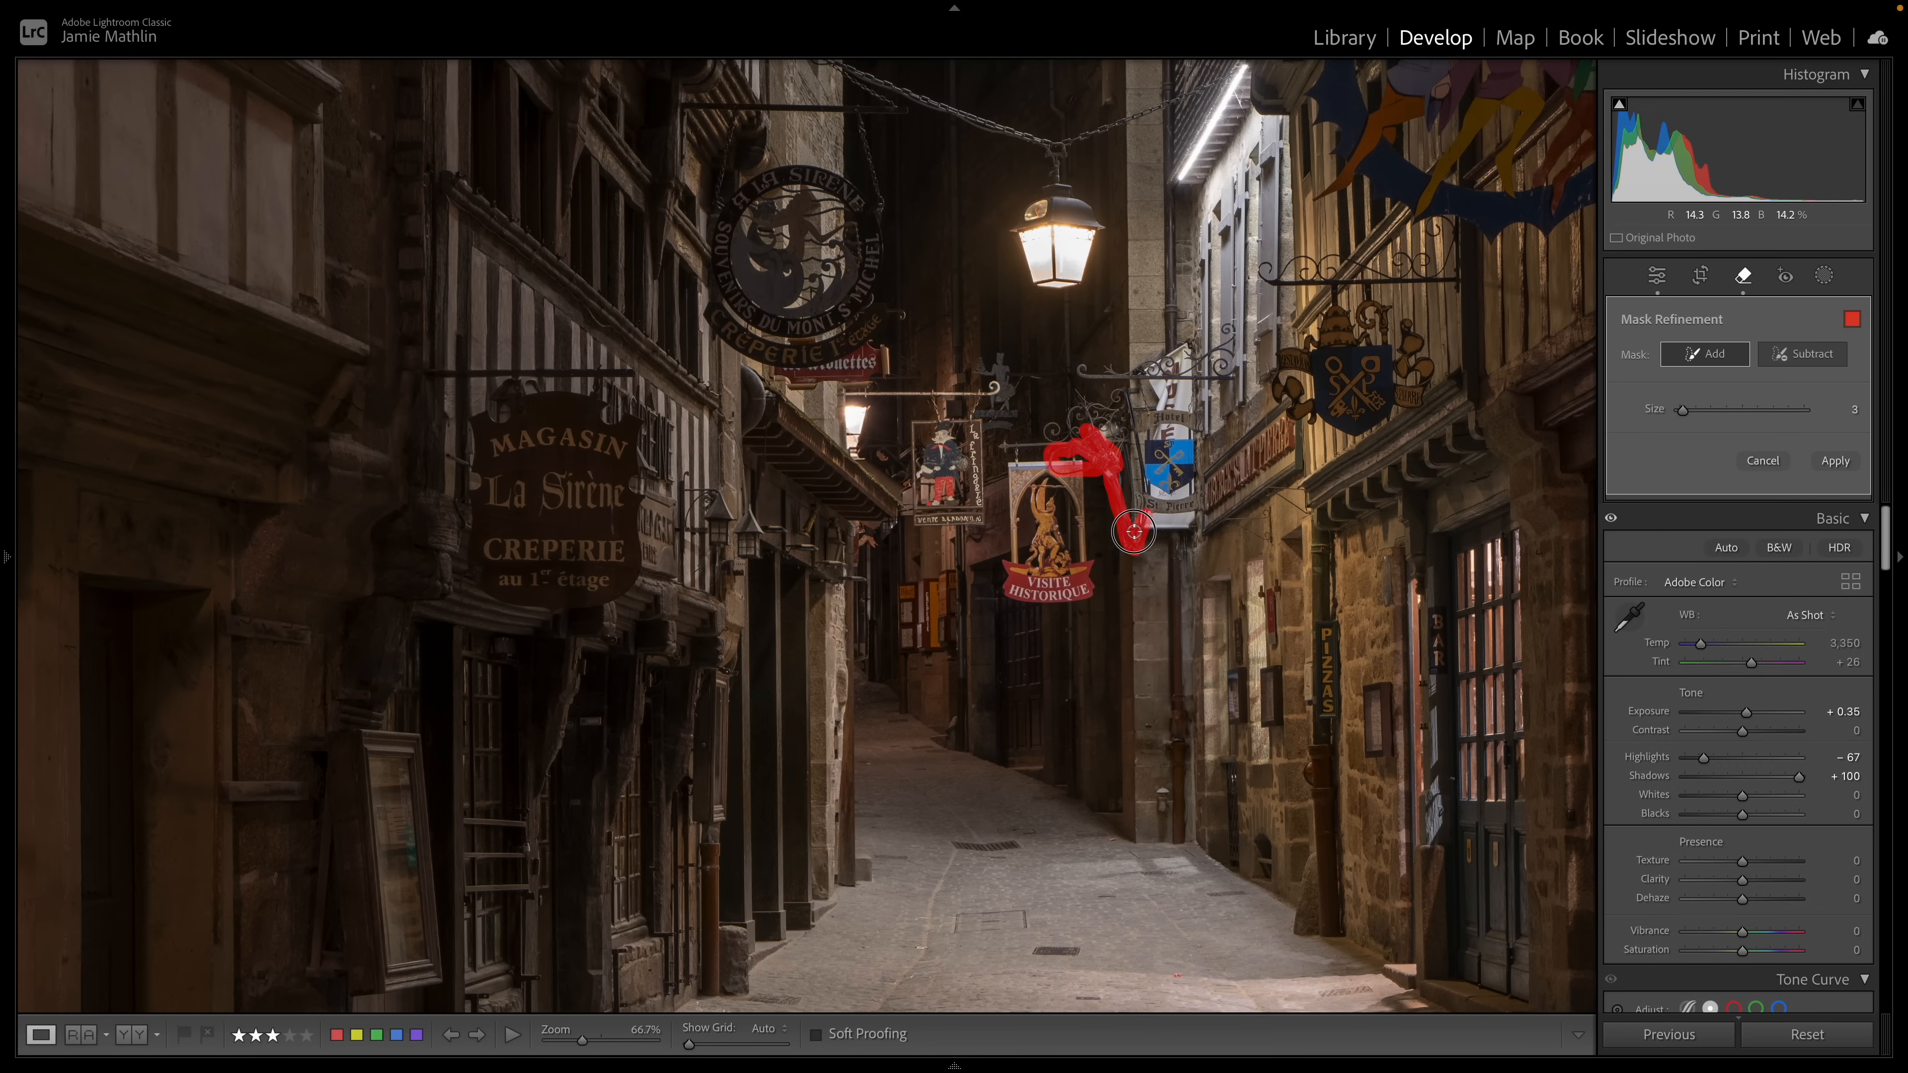
{"action": "left_click", "coordinate": [1831, 465]}
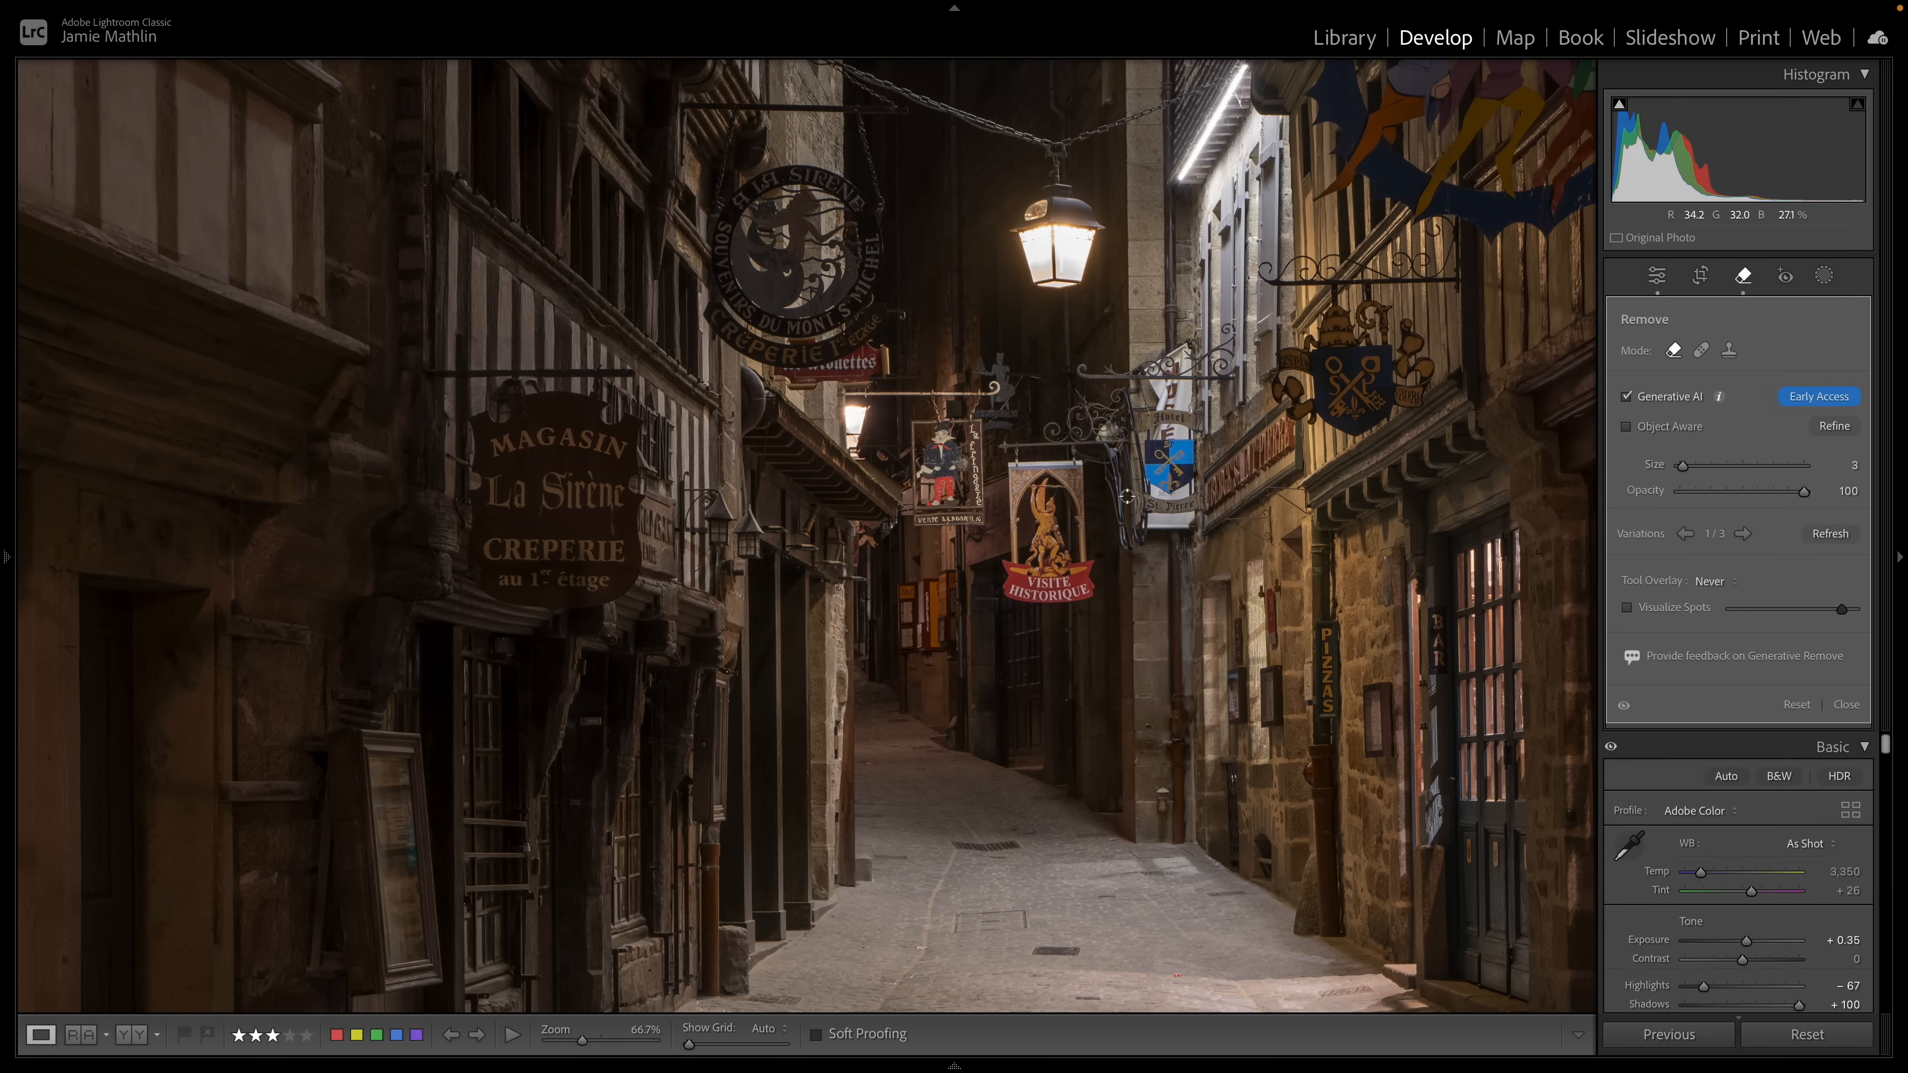
{"action": "left_click", "coordinate": [1743, 534]}
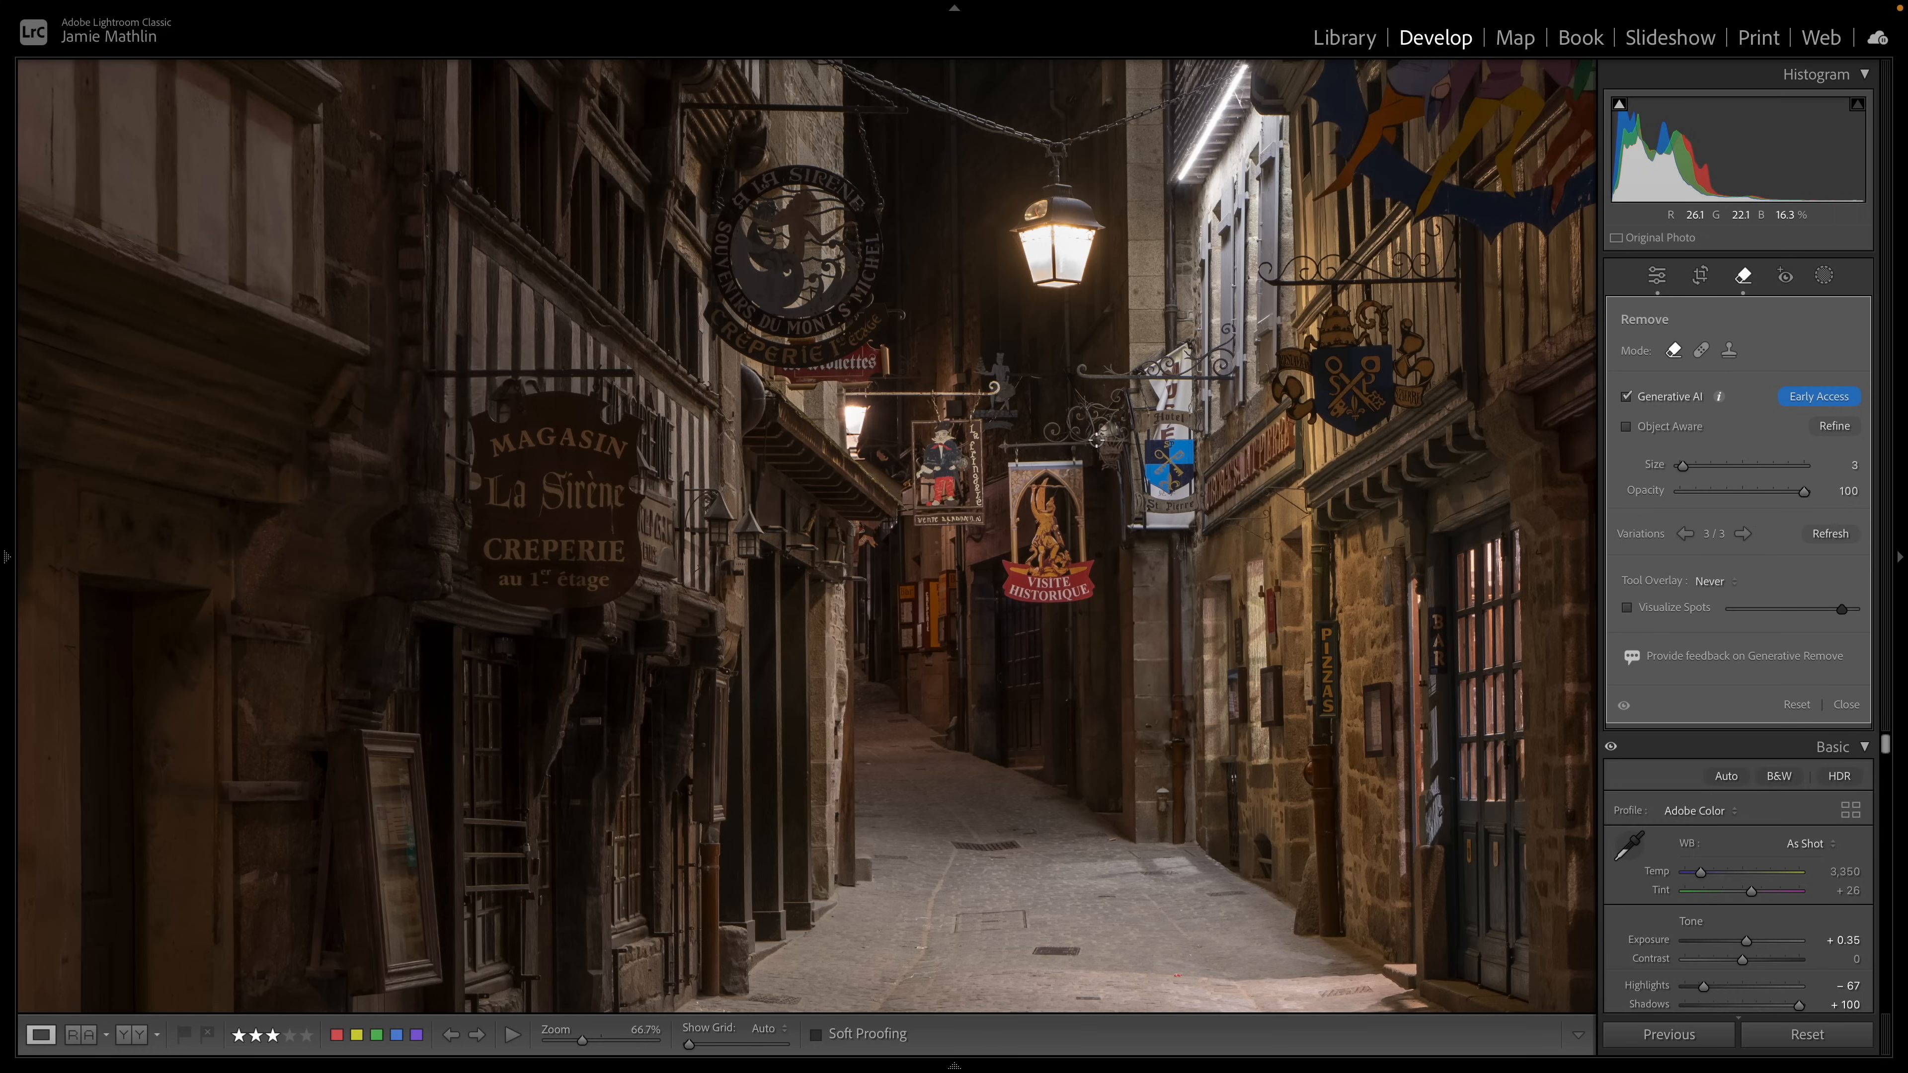
{"action": "left_click", "coordinate": [1687, 534]}
Step: Generatively remove the leftover cable strips between the Visite Historique sign and the blue shield sign in two passes
{"action": "mouse_move", "coordinate": [1116, 467]}
{"action": "left_mouse_down"}
{"action": "mouse_move", "coordinate": [1129, 551]}
{"action": "mouse_move", "coordinate": [1139, 530]}
{"action": "left_mouse_up"}
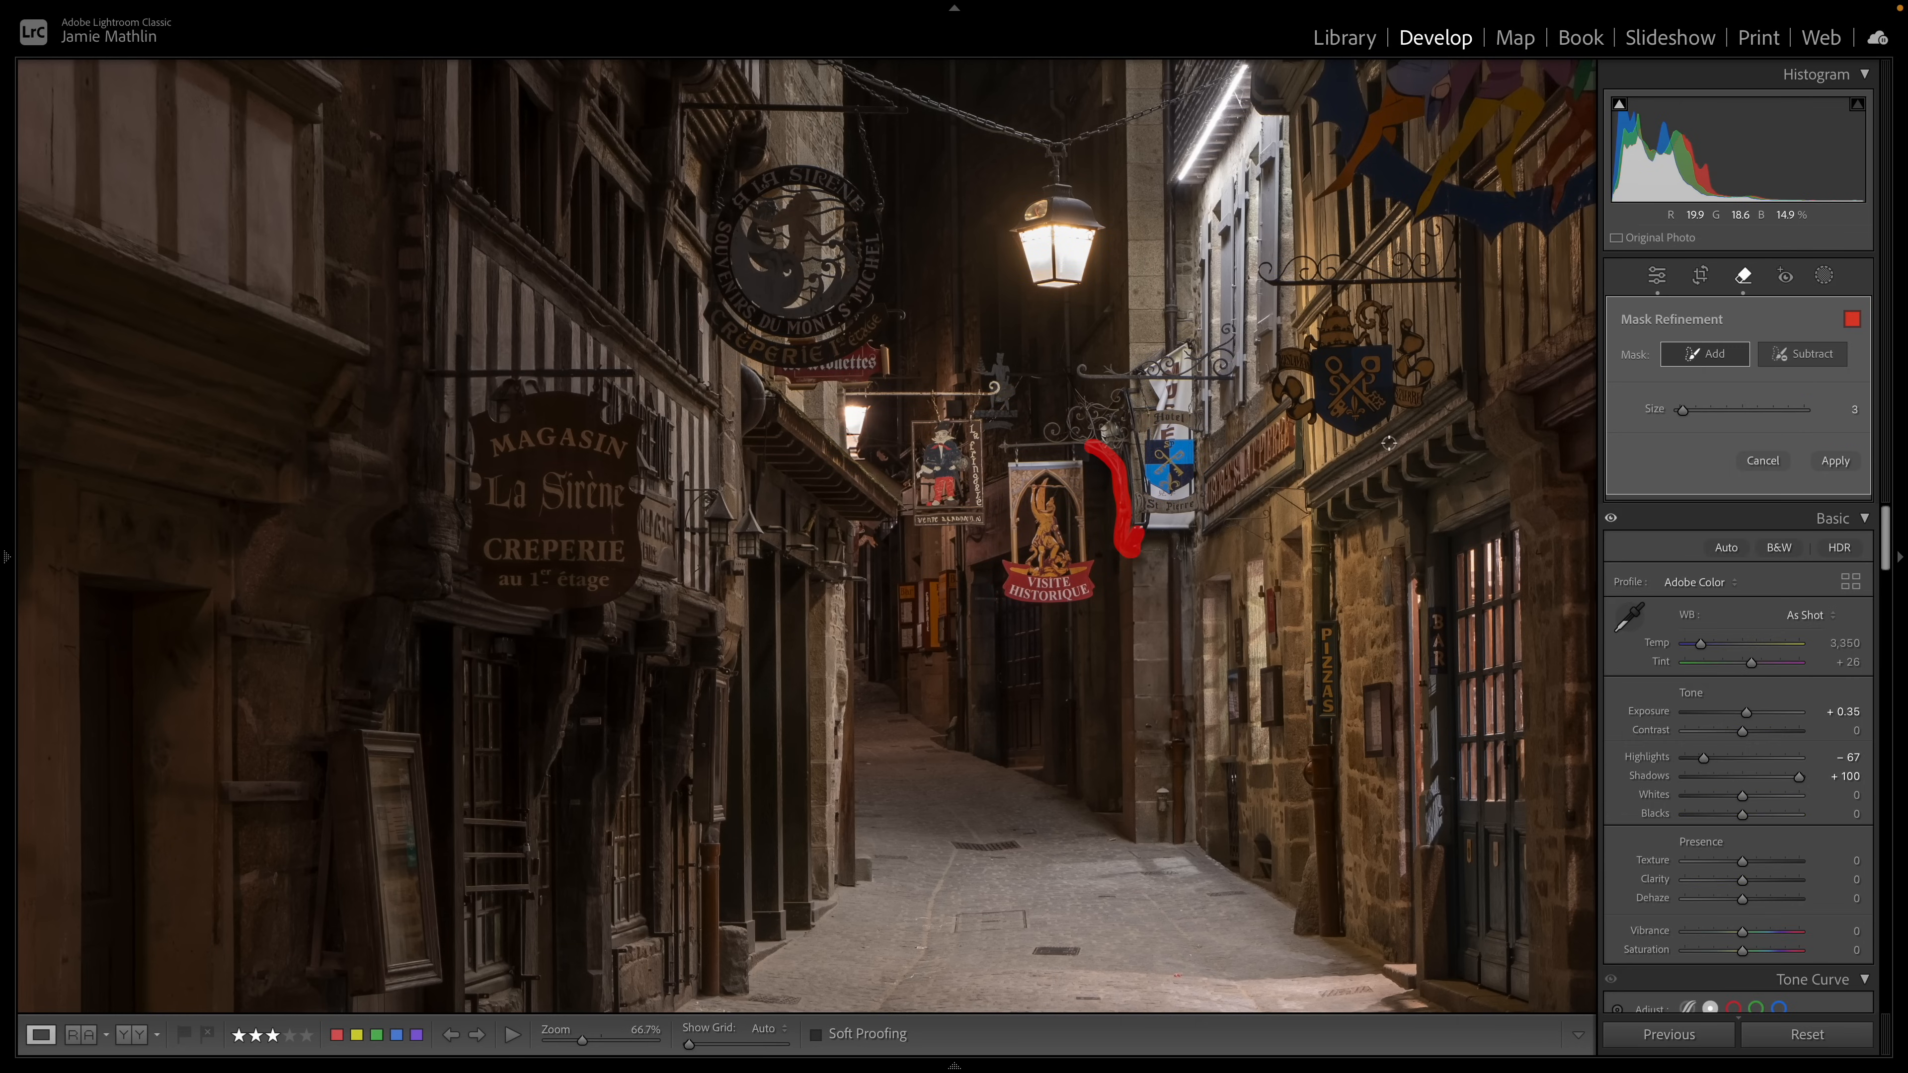
{"action": "left_click", "coordinate": [1837, 461]}
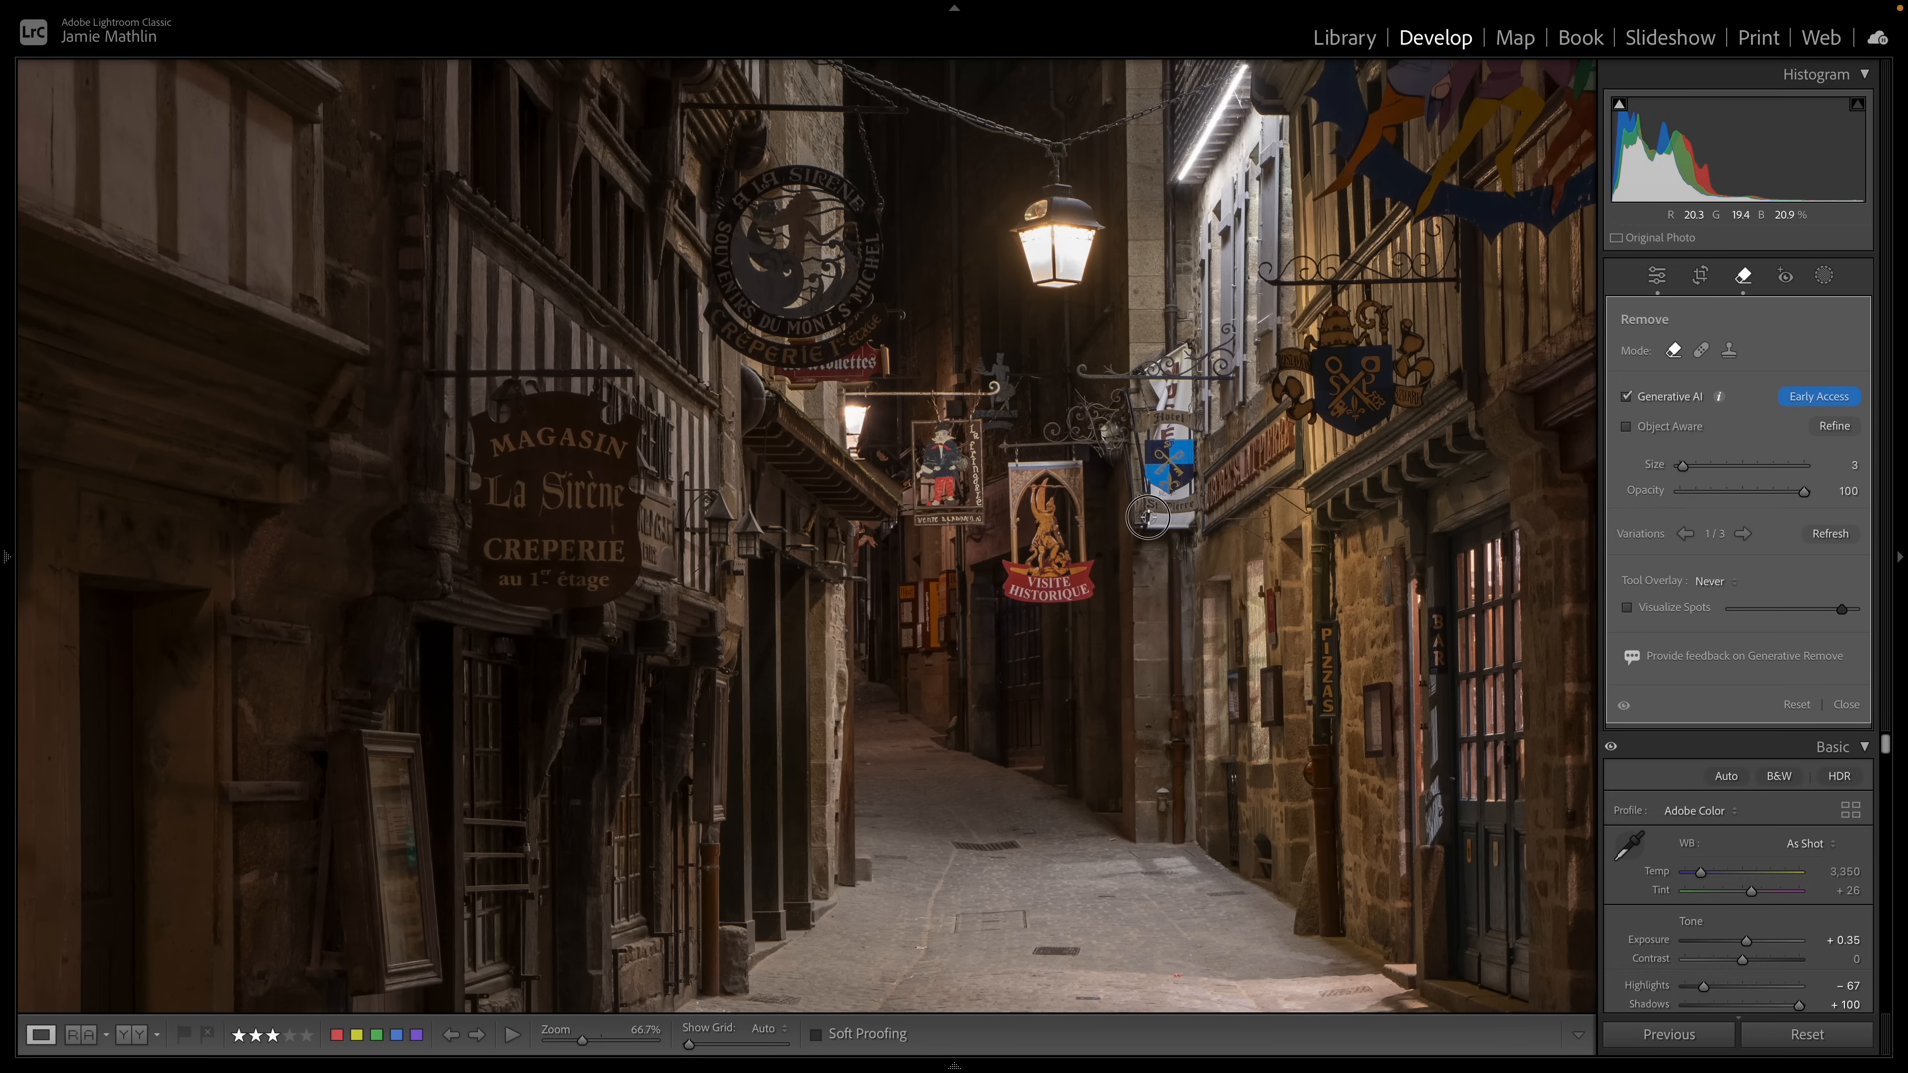
{"action": "left_click_drag", "start_coordinate": [1138, 551], "coordinate": [1127, 450]}
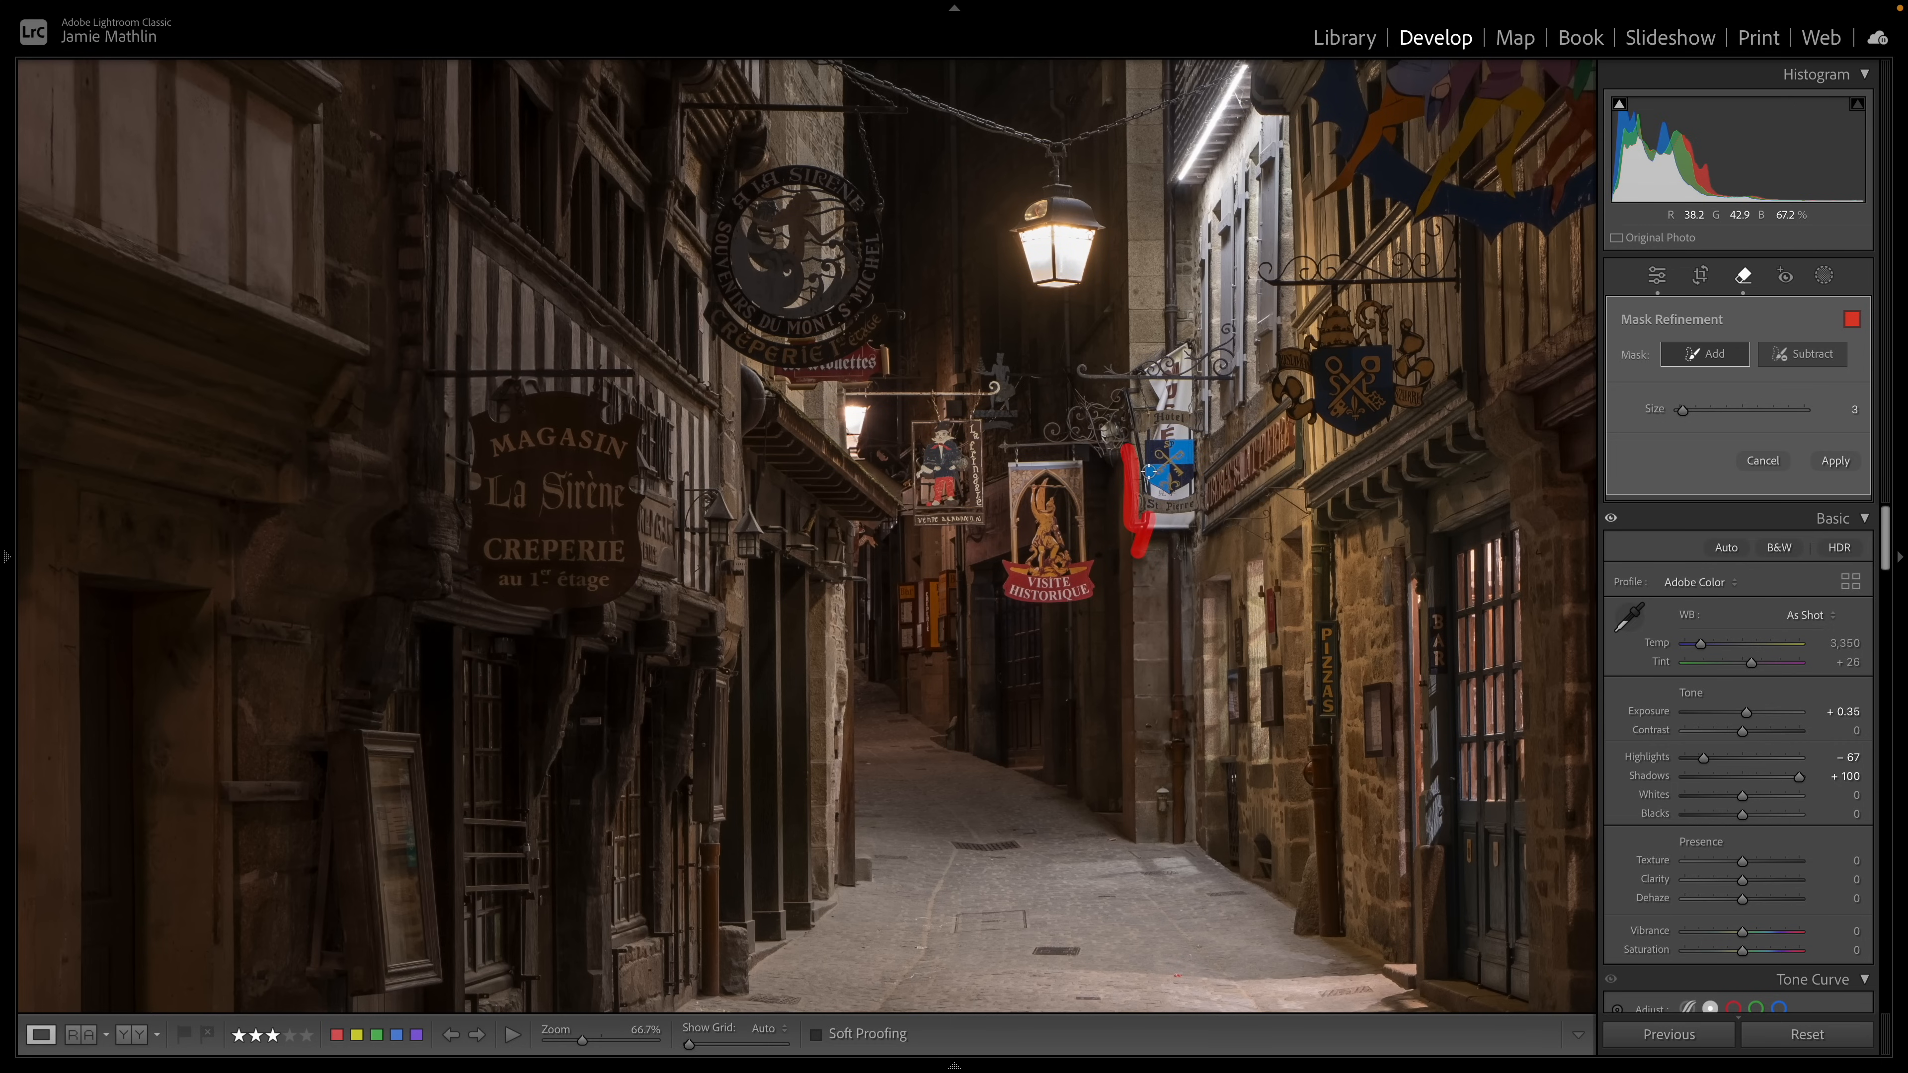
{"action": "key", "text": "bracketleft"}
{"action": "key", "text": "bracketright"}
{"action": "left_click_drag", "start_coordinate": [1126, 395], "coordinate": [1147, 490]}
{"action": "key", "text": "bracketleft"}
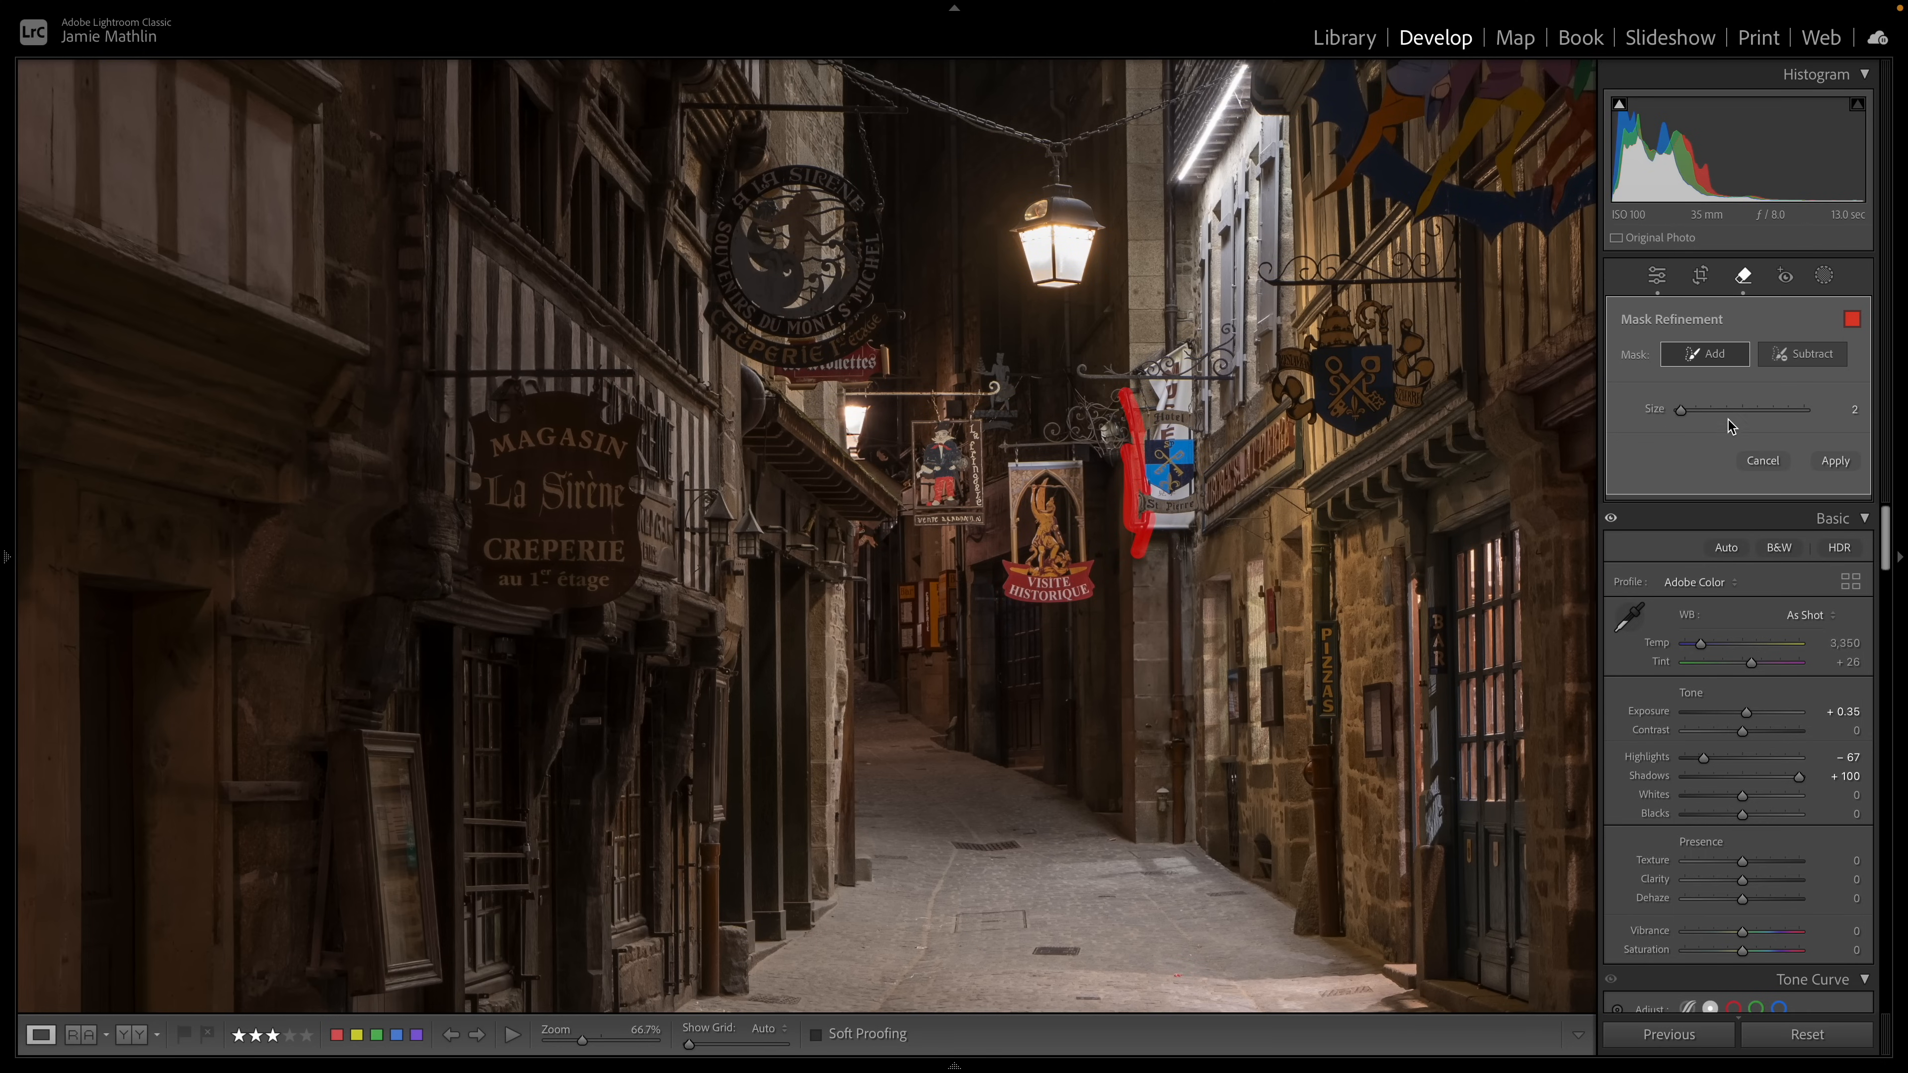
{"action": "left_click", "coordinate": [1833, 460]}
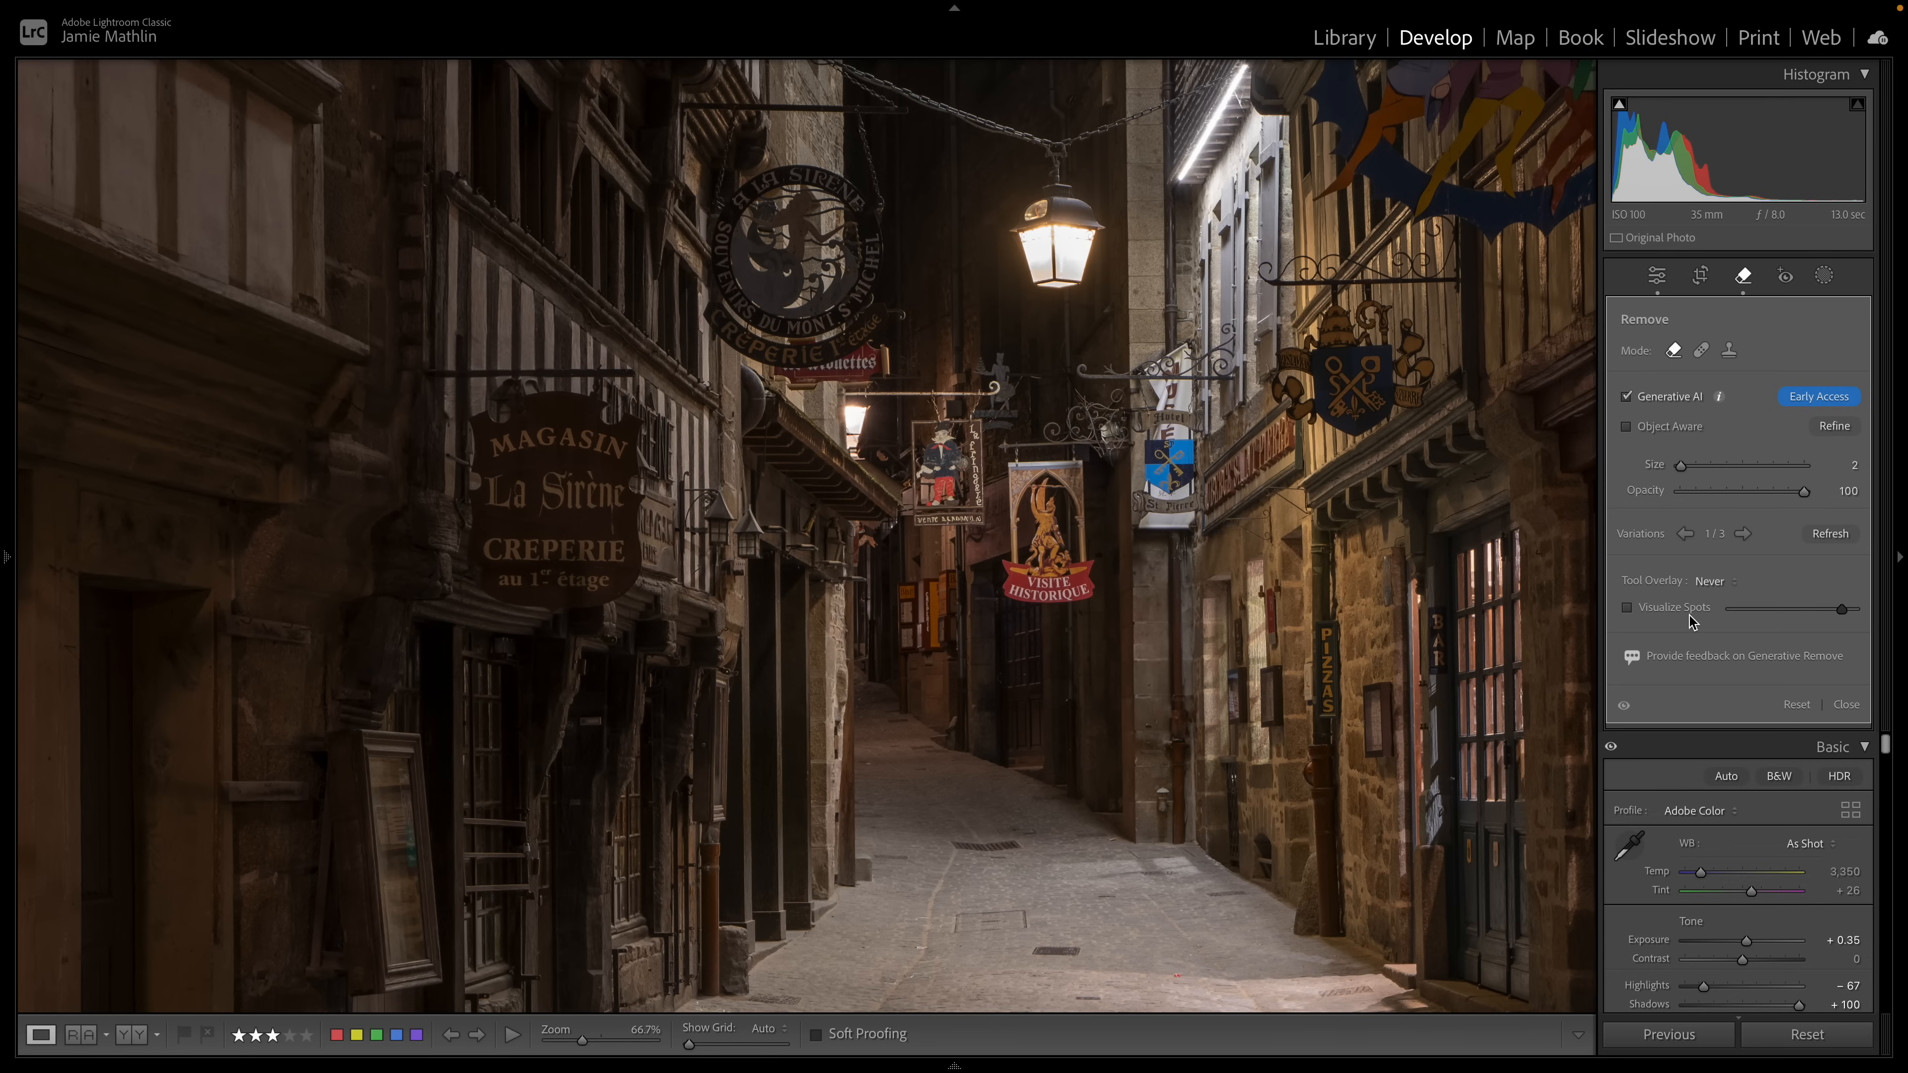
{"action": "scroll", "coordinate": [1728, 864], "scroll_direction": "down", "scroll_amount": 5}
{"action": "scroll", "coordinate": [1725, 876], "scroll_direction": "down", "scroll_amount": 5}
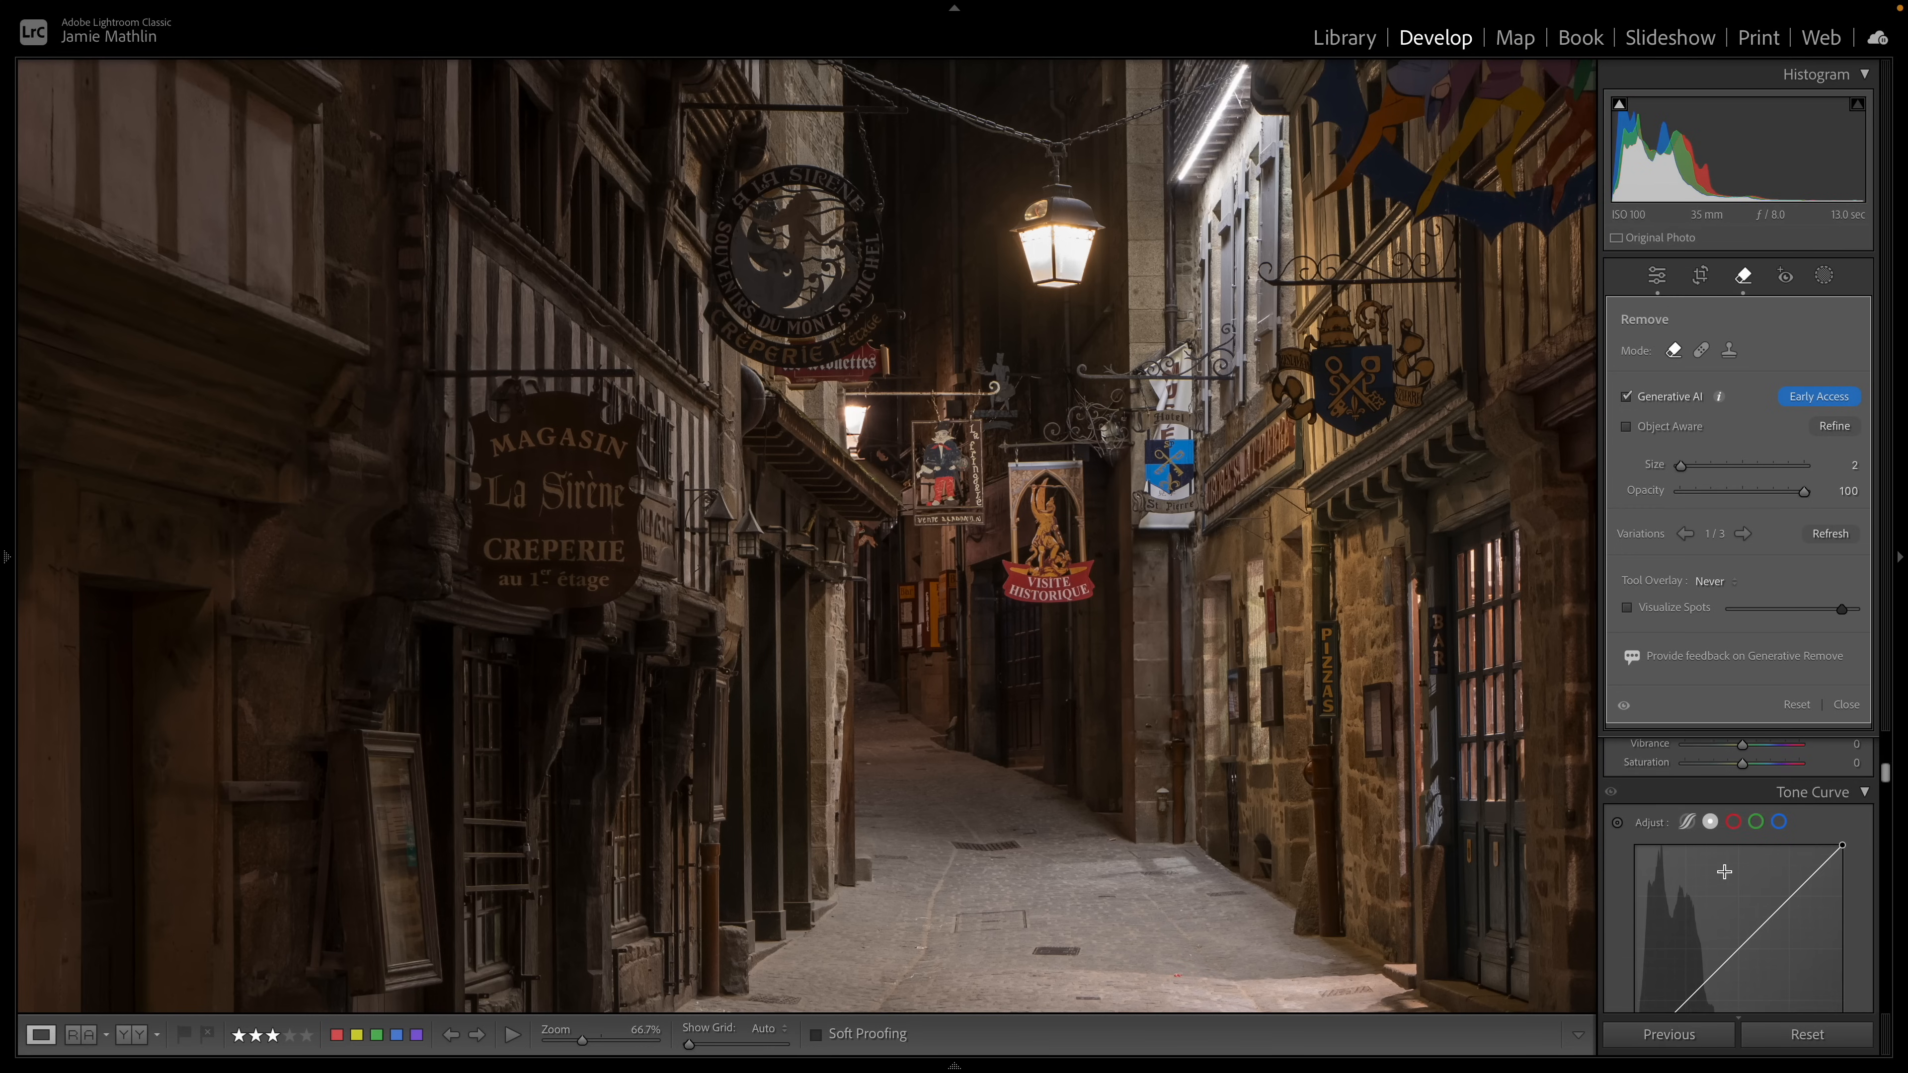
{"action": "scroll", "coordinate": [1726, 877], "scroll_direction": "down", "scroll_amount": 2}
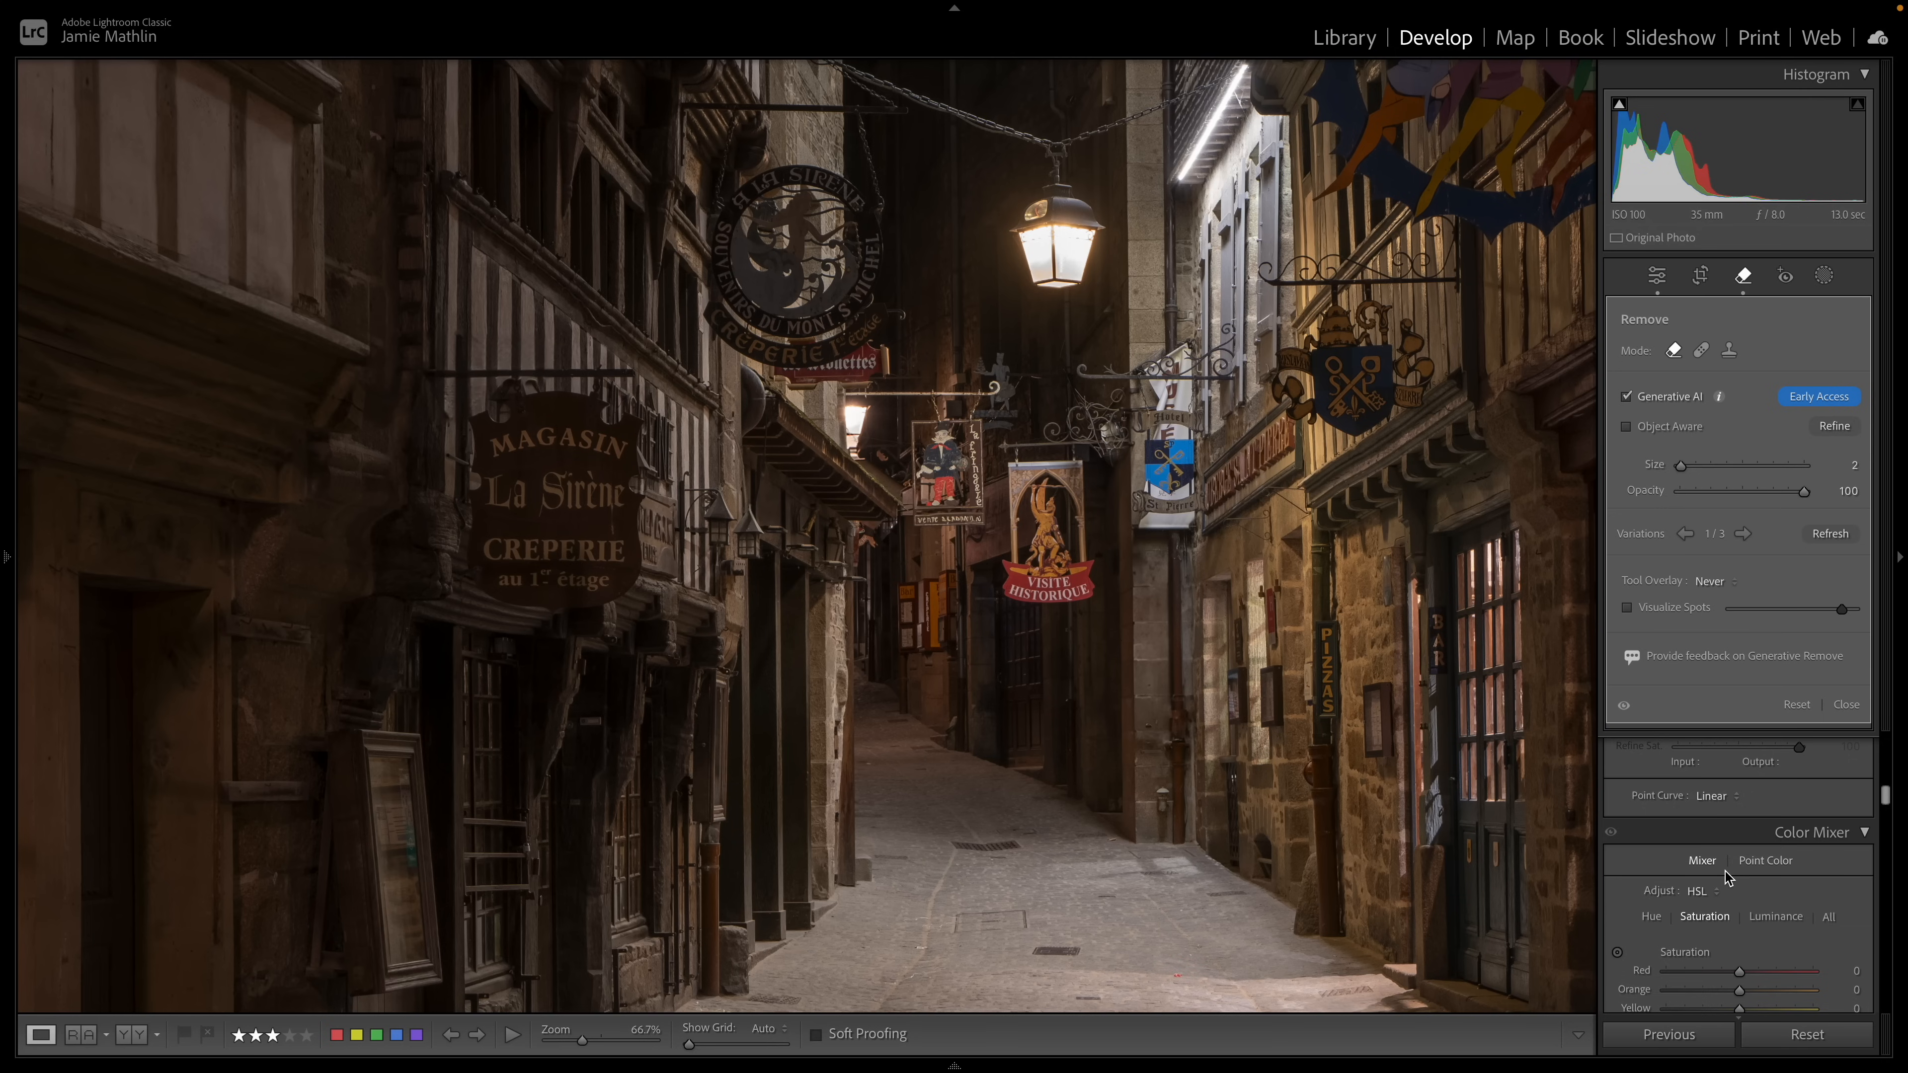
{"action": "scroll", "coordinate": [1725, 877], "scroll_direction": "down", "scroll_amount": 10}
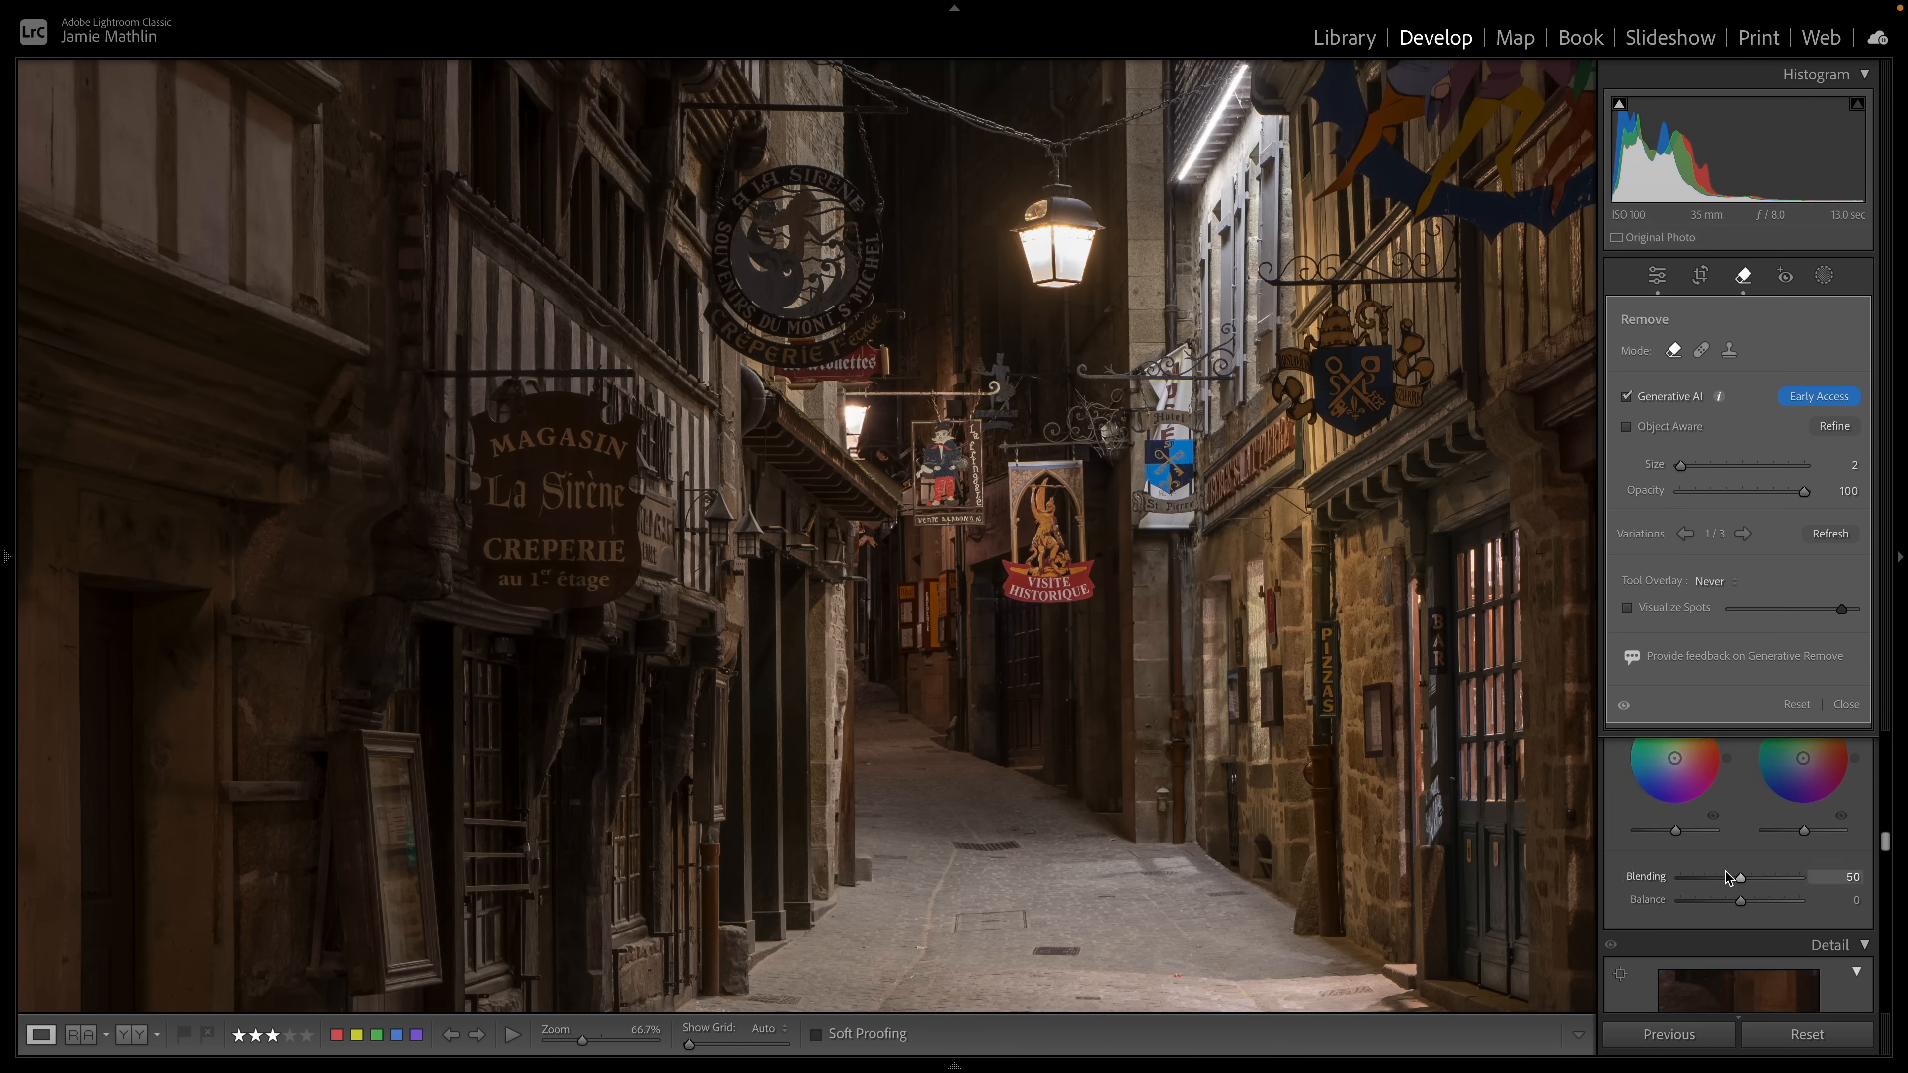
{"action": "scroll", "coordinate": [1725, 872], "scroll_direction": "up", "scroll_amount": 4}
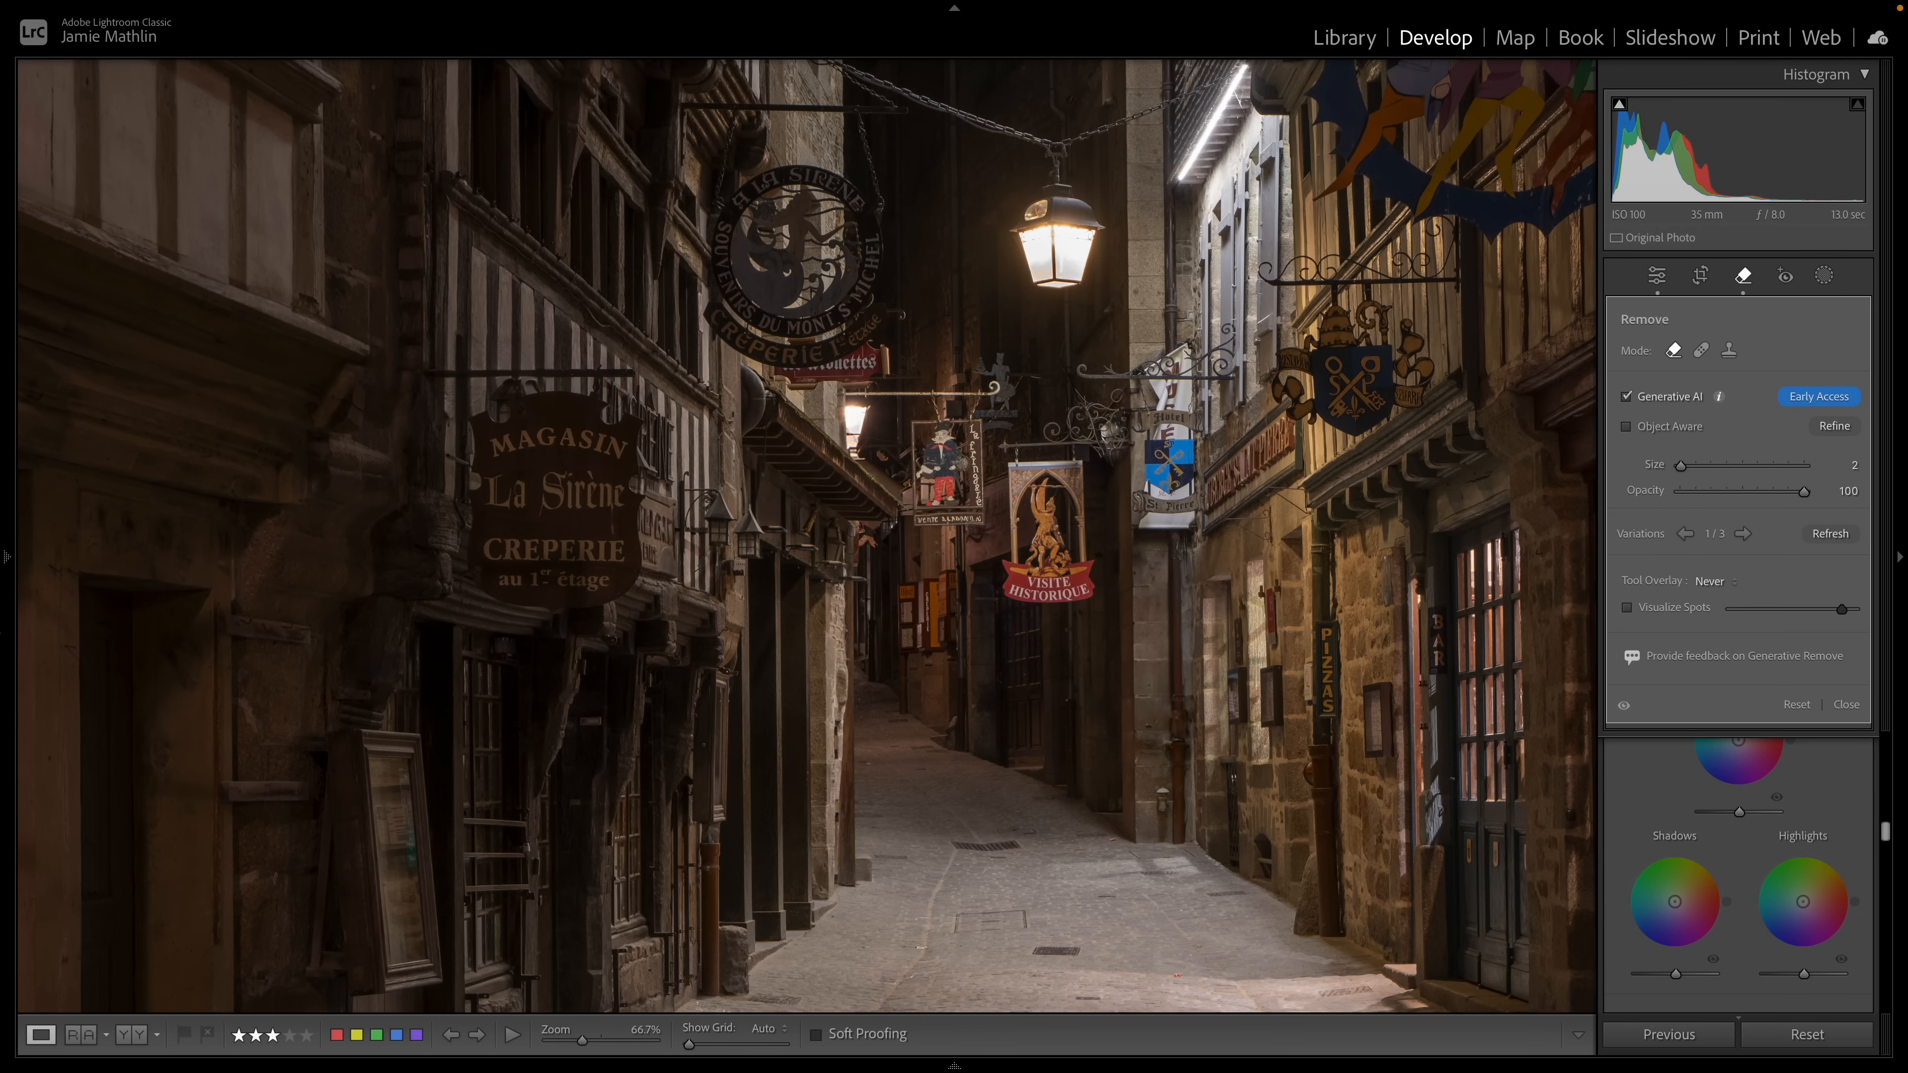
Step: Crop the photo to a 1 x 1 aspect ratio, framing the lamp and street near the centre
{"action": "mouse_move", "coordinate": [6, 555]}
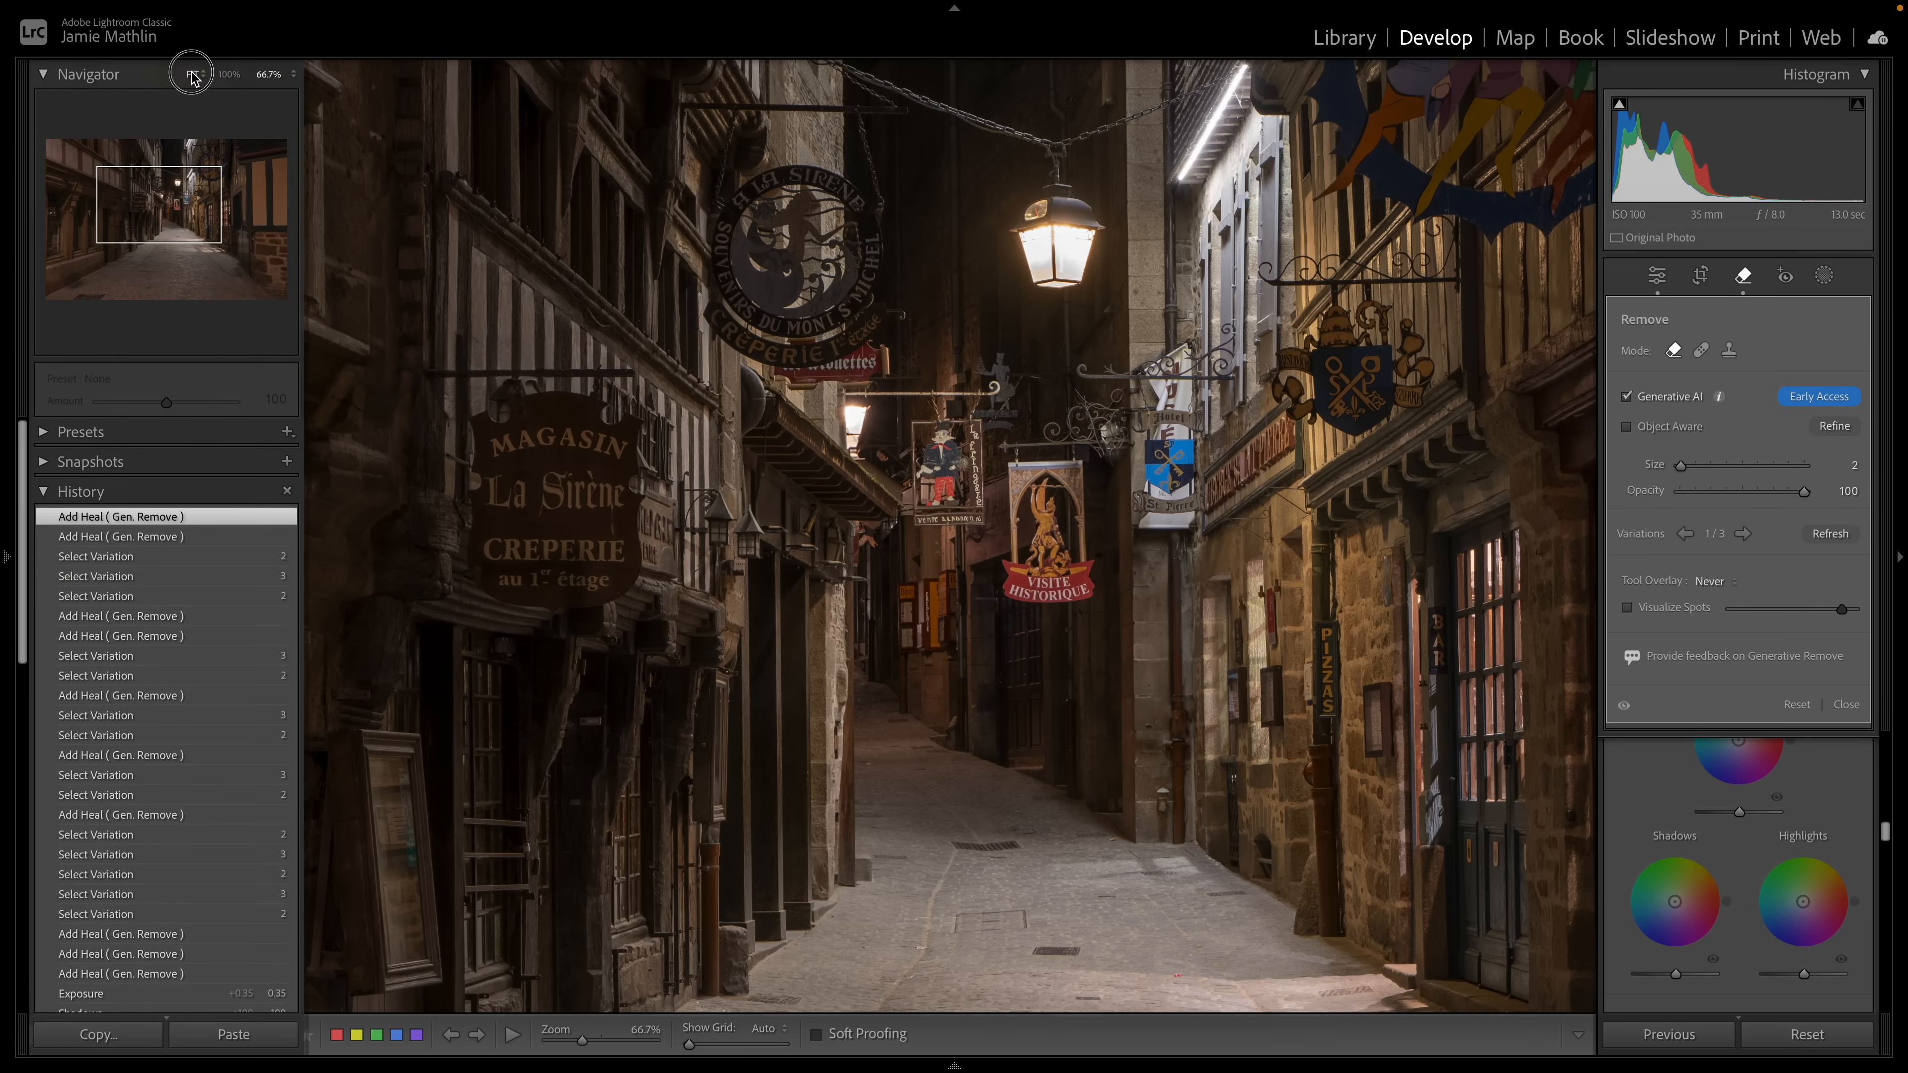
{"action": "left_click", "coordinate": [193, 74]}
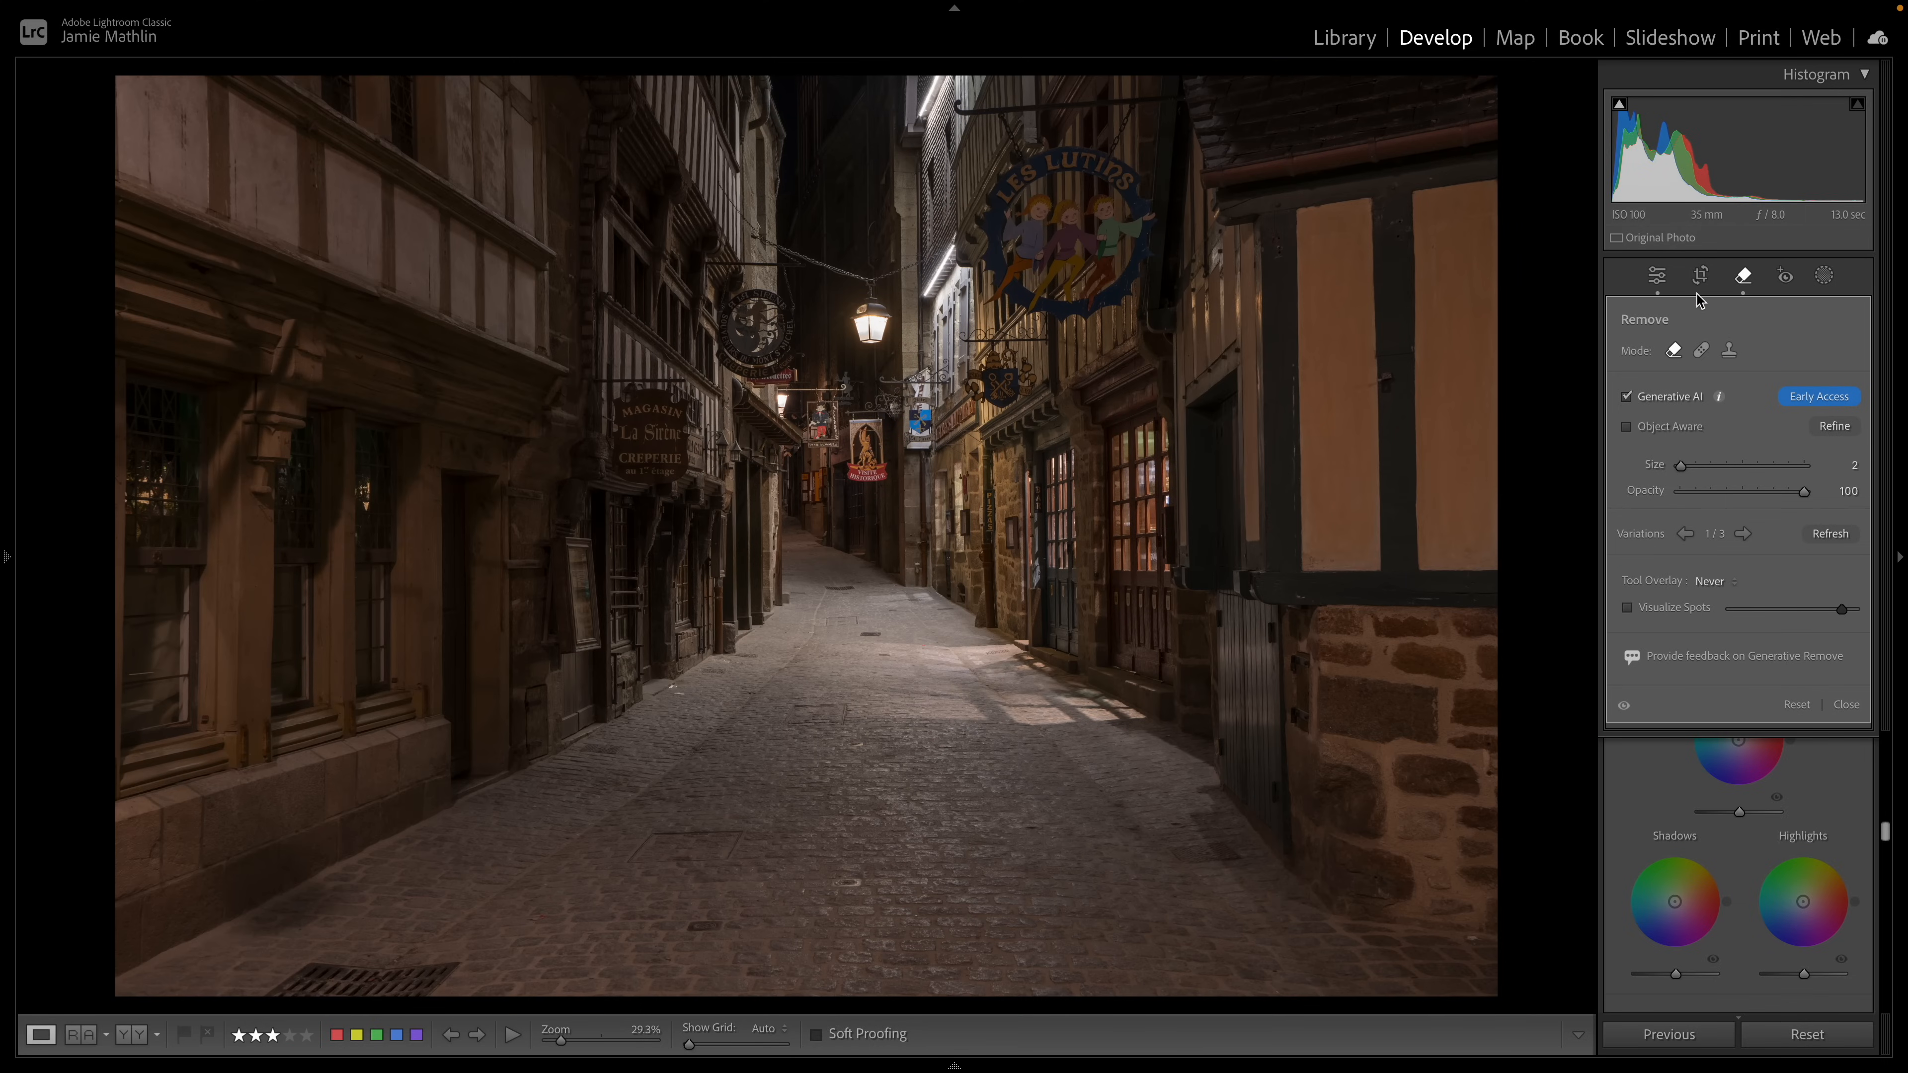
{"action": "left_click", "coordinate": [1699, 277]}
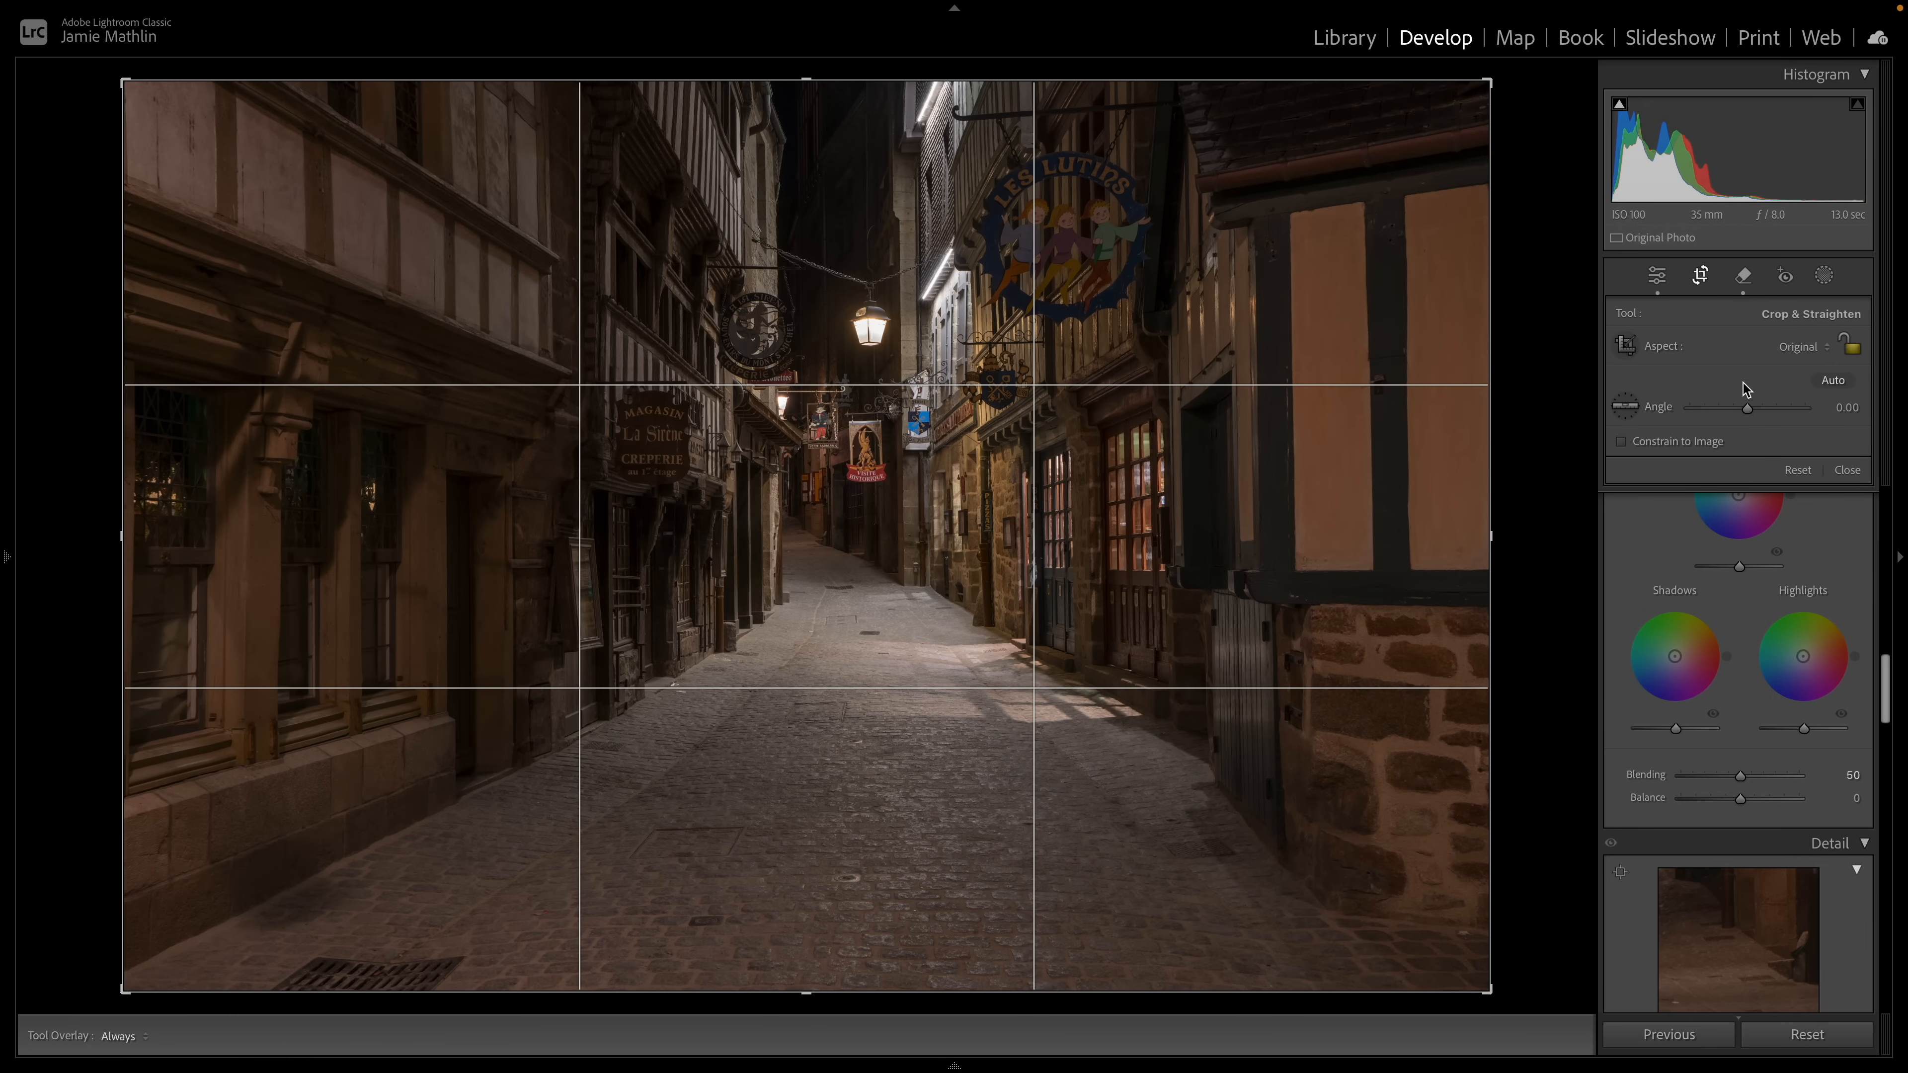
{"action": "left_click", "coordinate": [1810, 348]}
{"action": "left_click", "coordinate": [1817, 394]}
{"action": "left_click", "coordinate": [1806, 347]}
{"action": "left_click", "coordinate": [1774, 330]}
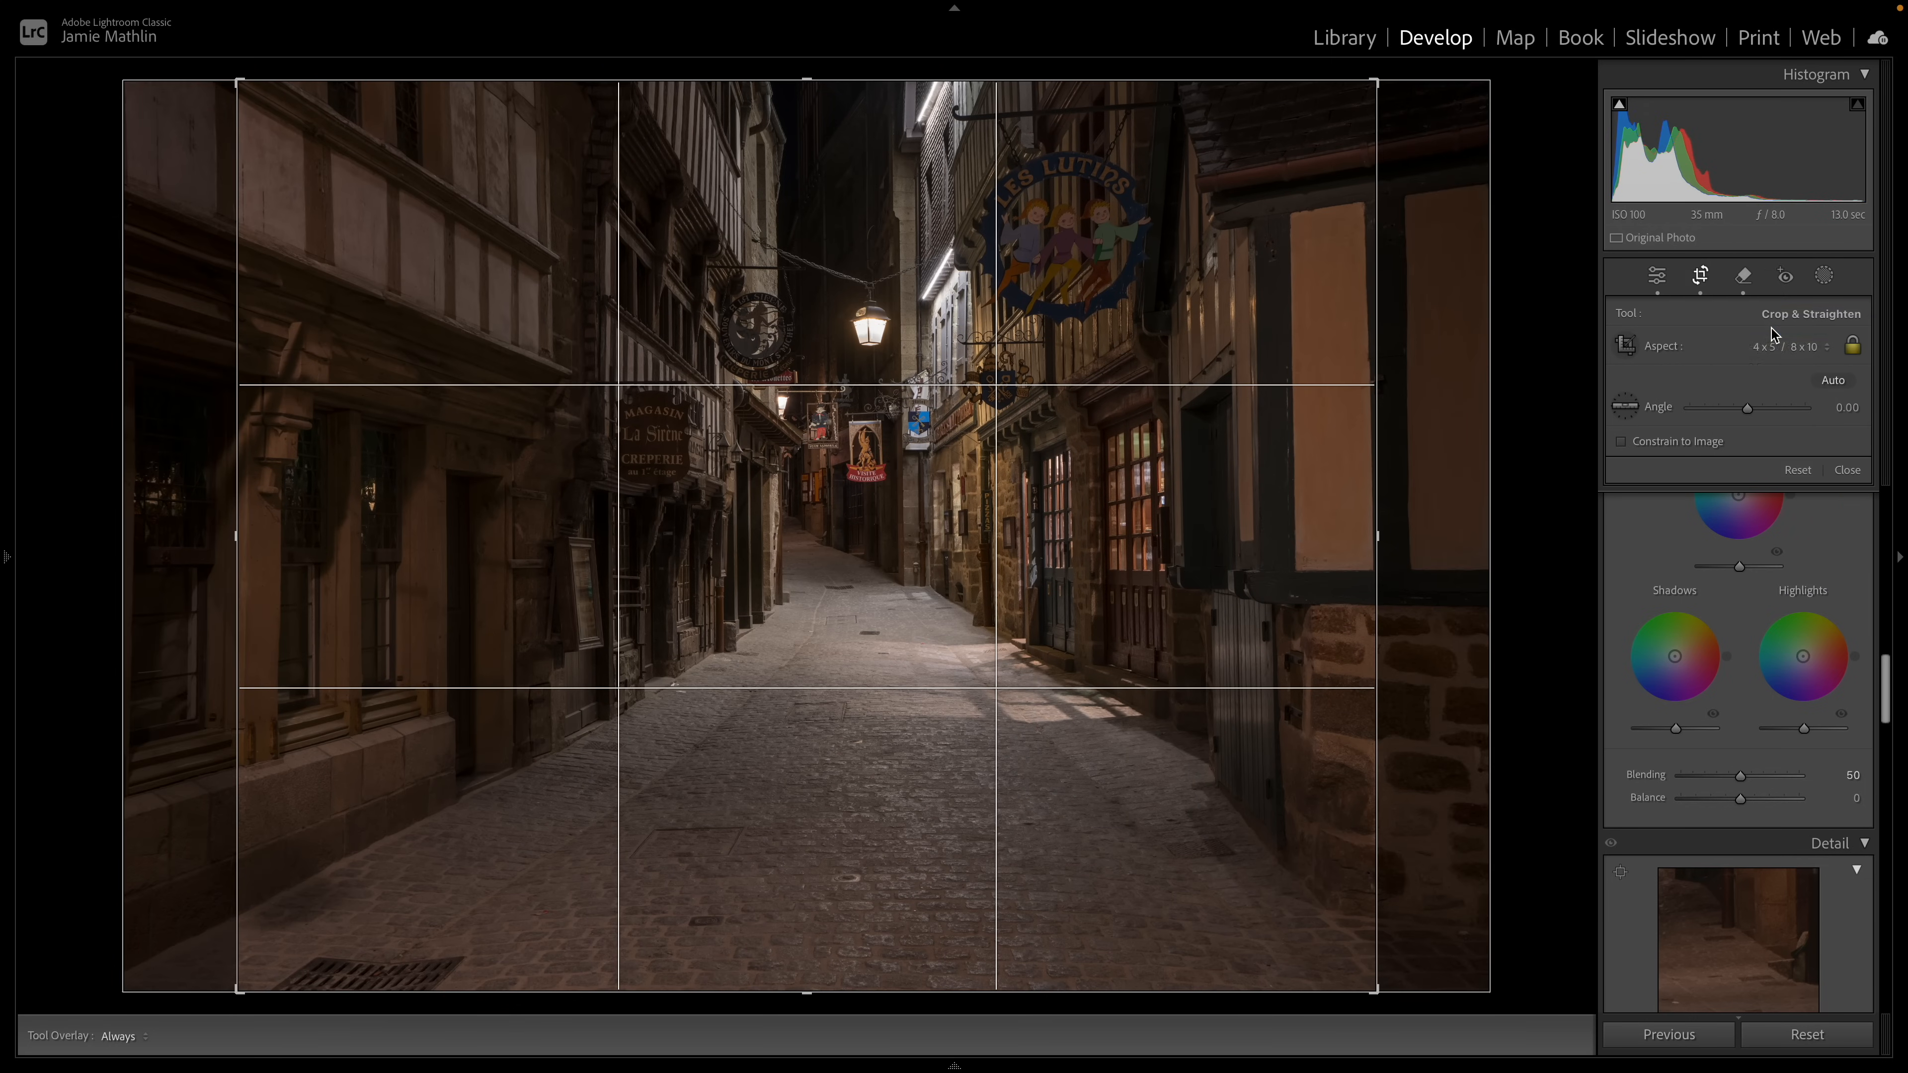
{"action": "left_click_drag", "start_coordinate": [864, 536], "coordinate": [798, 528]}
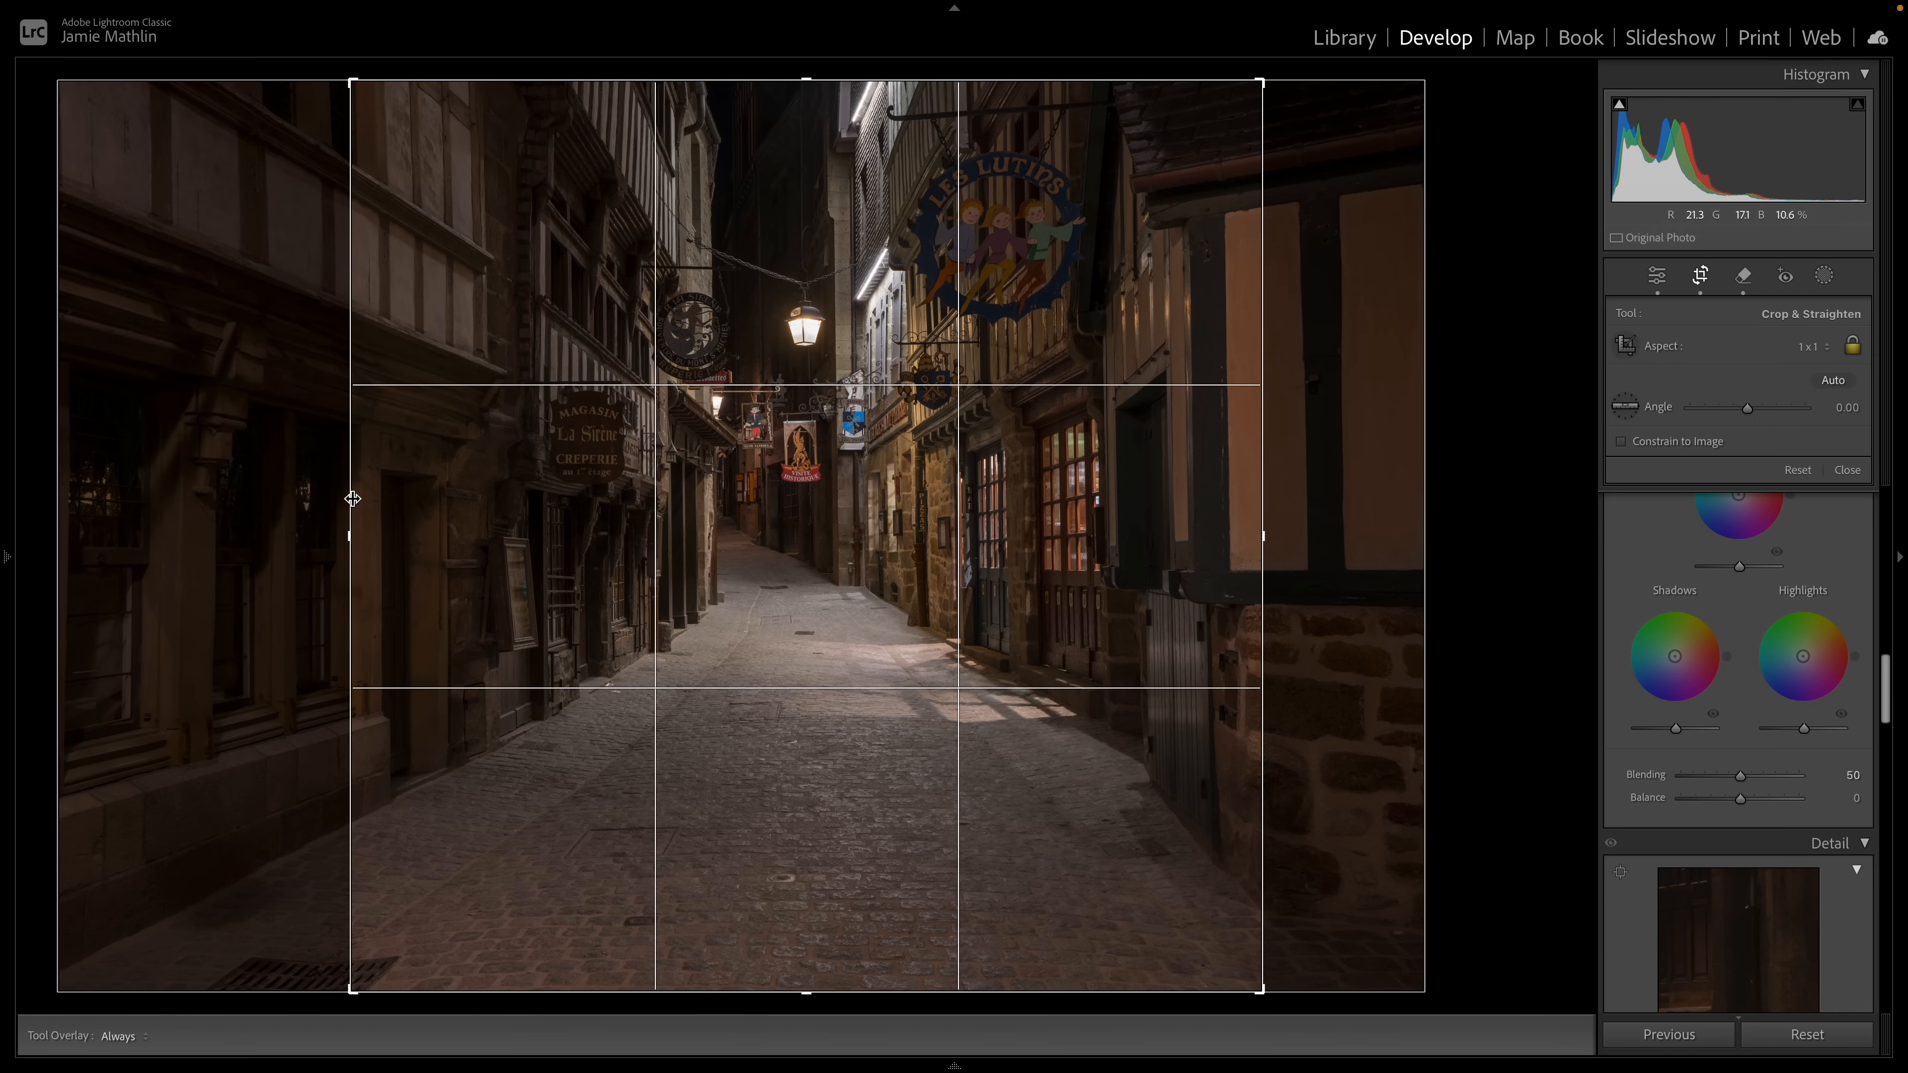
{"action": "mouse_move", "coordinate": [797, 577]}
{"action": "left_mouse_down"}
{"action": "mouse_move", "coordinate": [831, 585]}
{"action": "mouse_move", "coordinate": [771, 573]}
{"action": "left_mouse_up"}
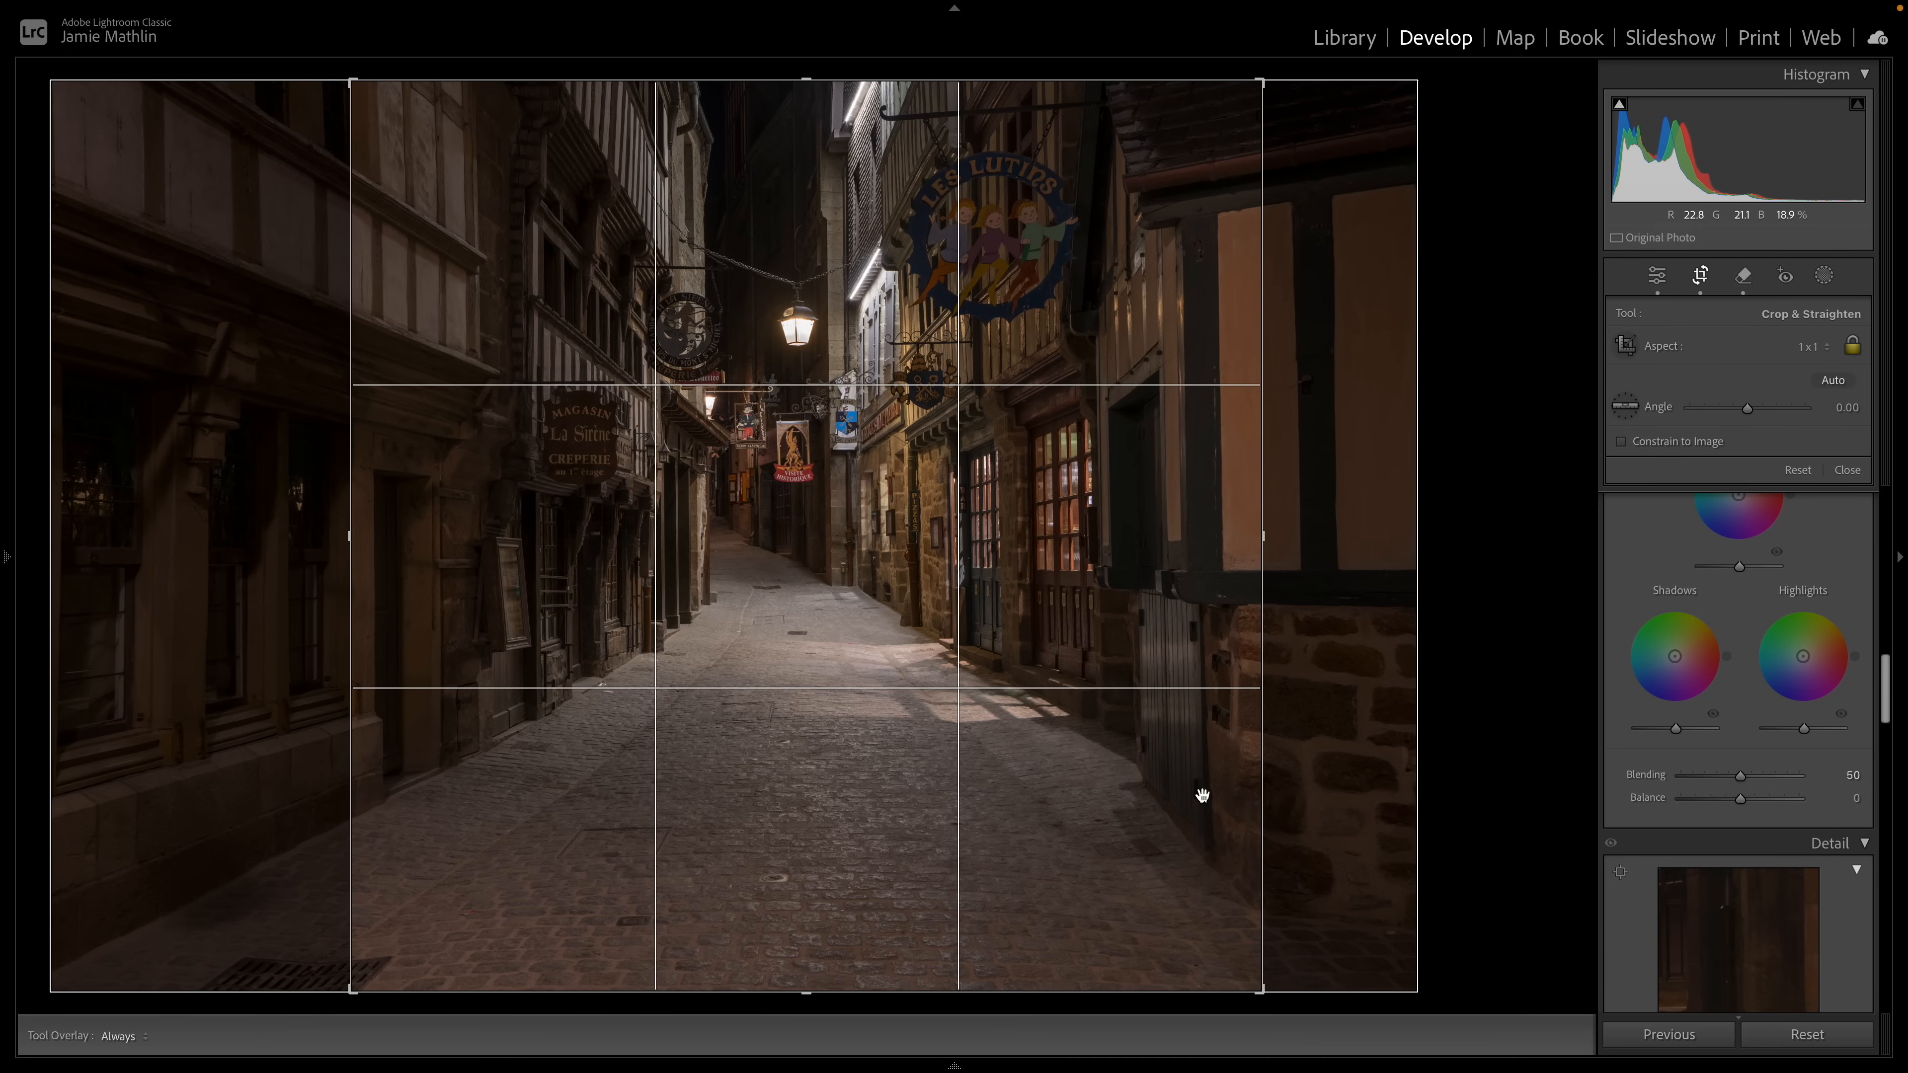
{"action": "key", "text": "Return"}
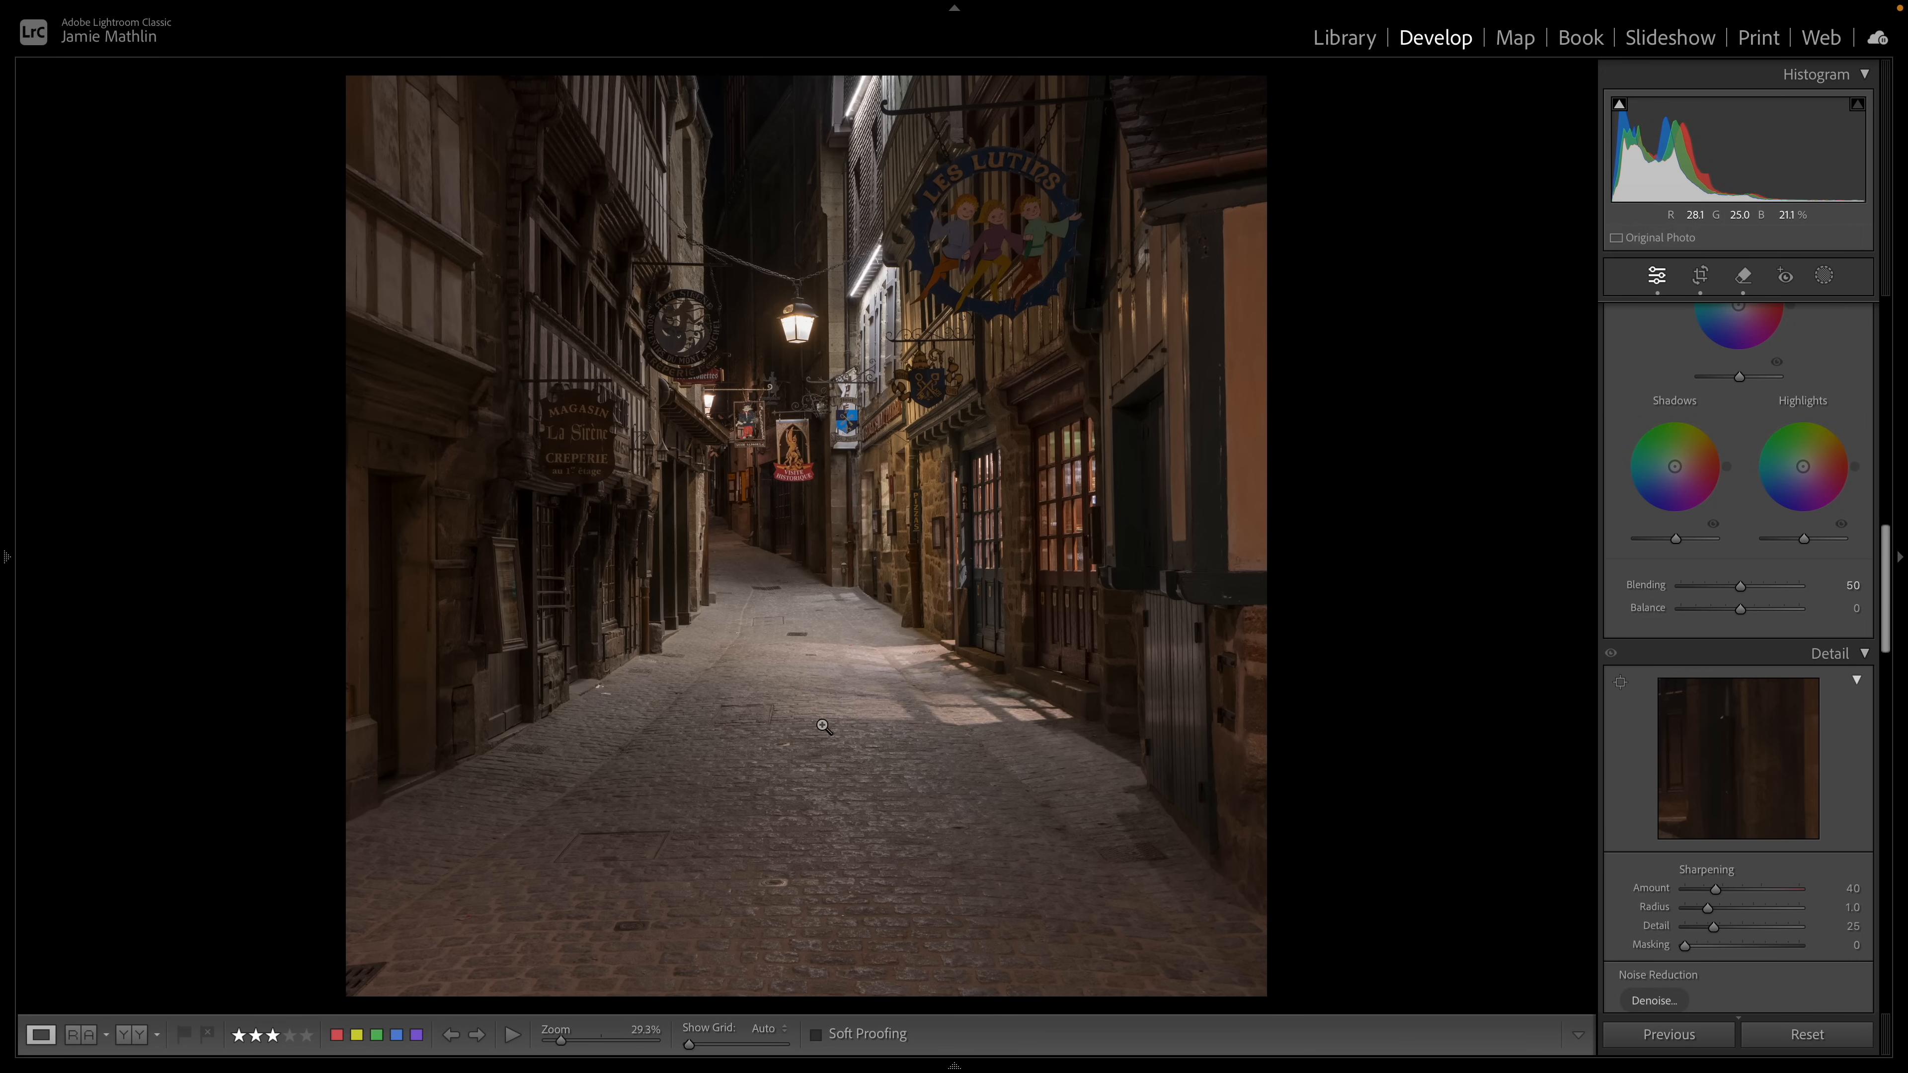
Step: With Generative AI on and brush size 6, generatively remove the drain covers, grates and patches along the cobbled street
{"action": "left_click", "coordinate": [1742, 276]}
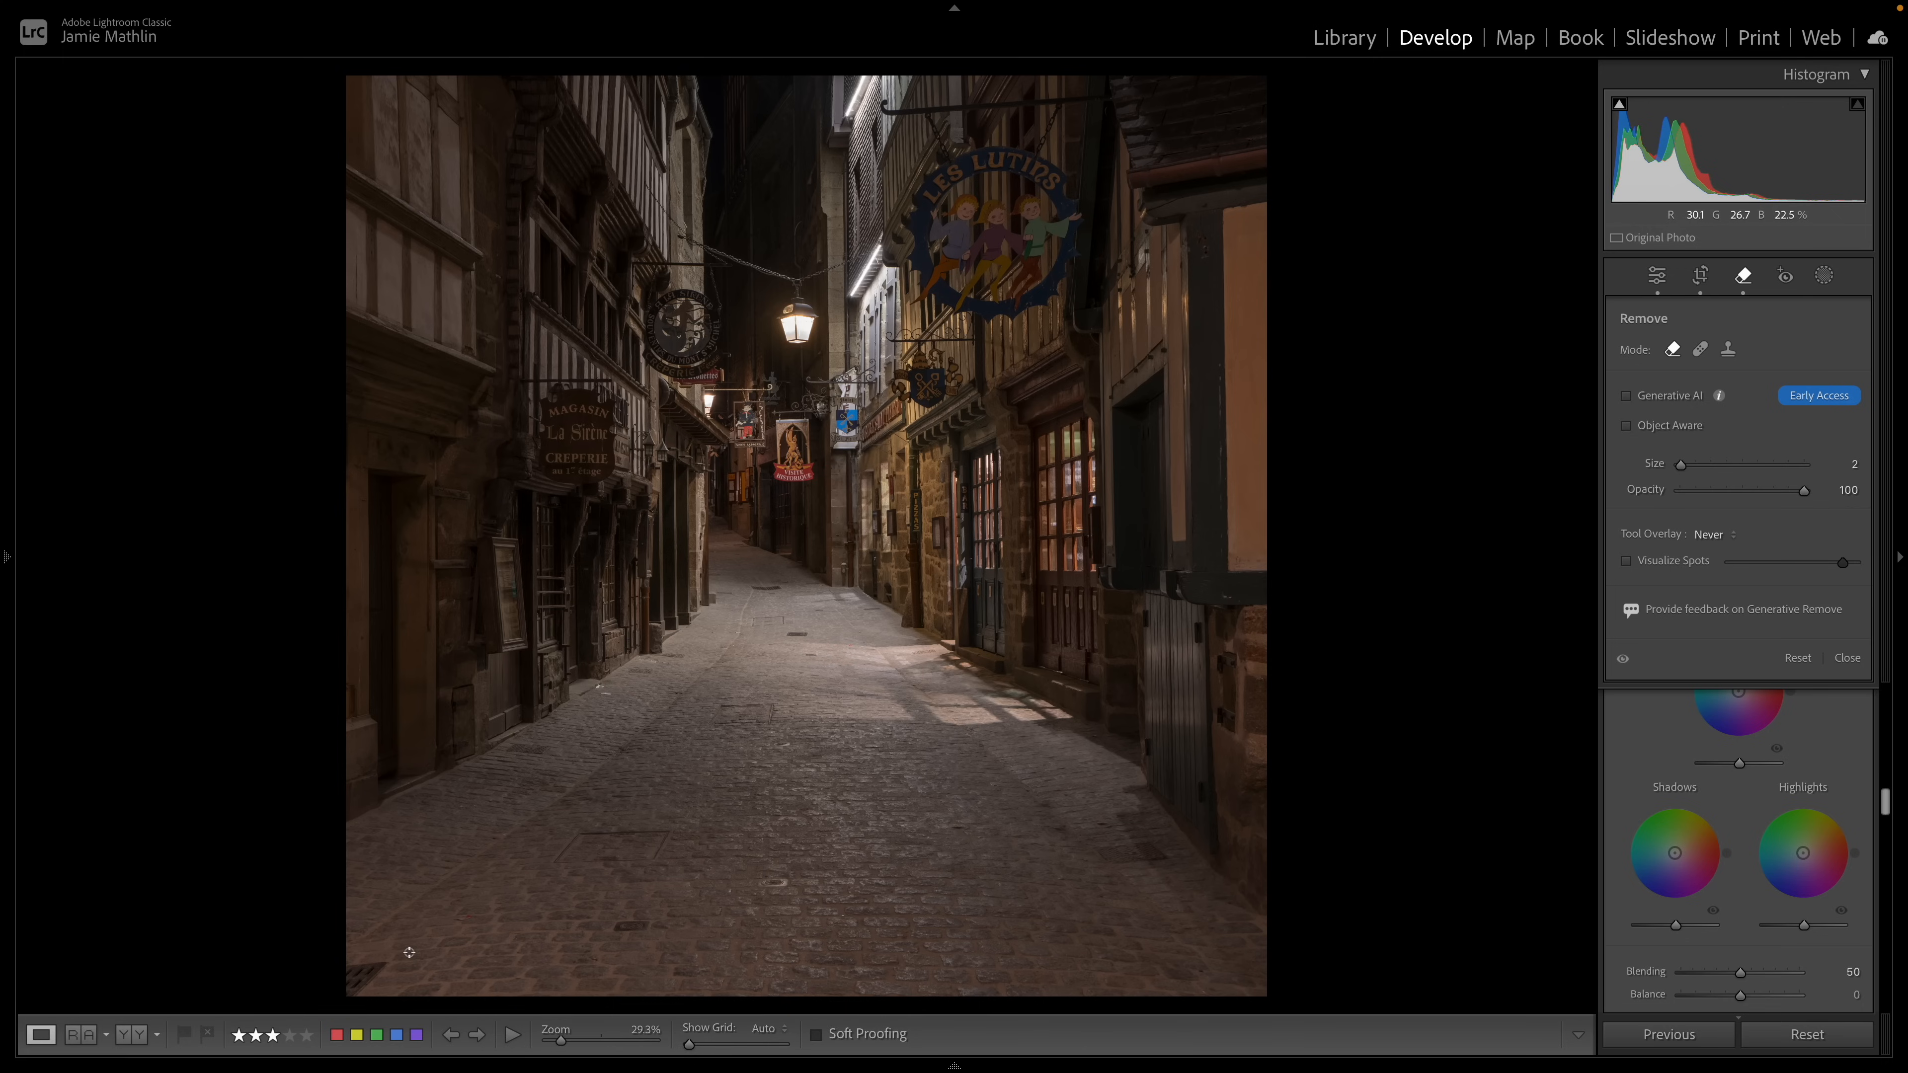
{"action": "left_click_drag", "start_coordinate": [370, 967], "coordinate": [351, 978]}
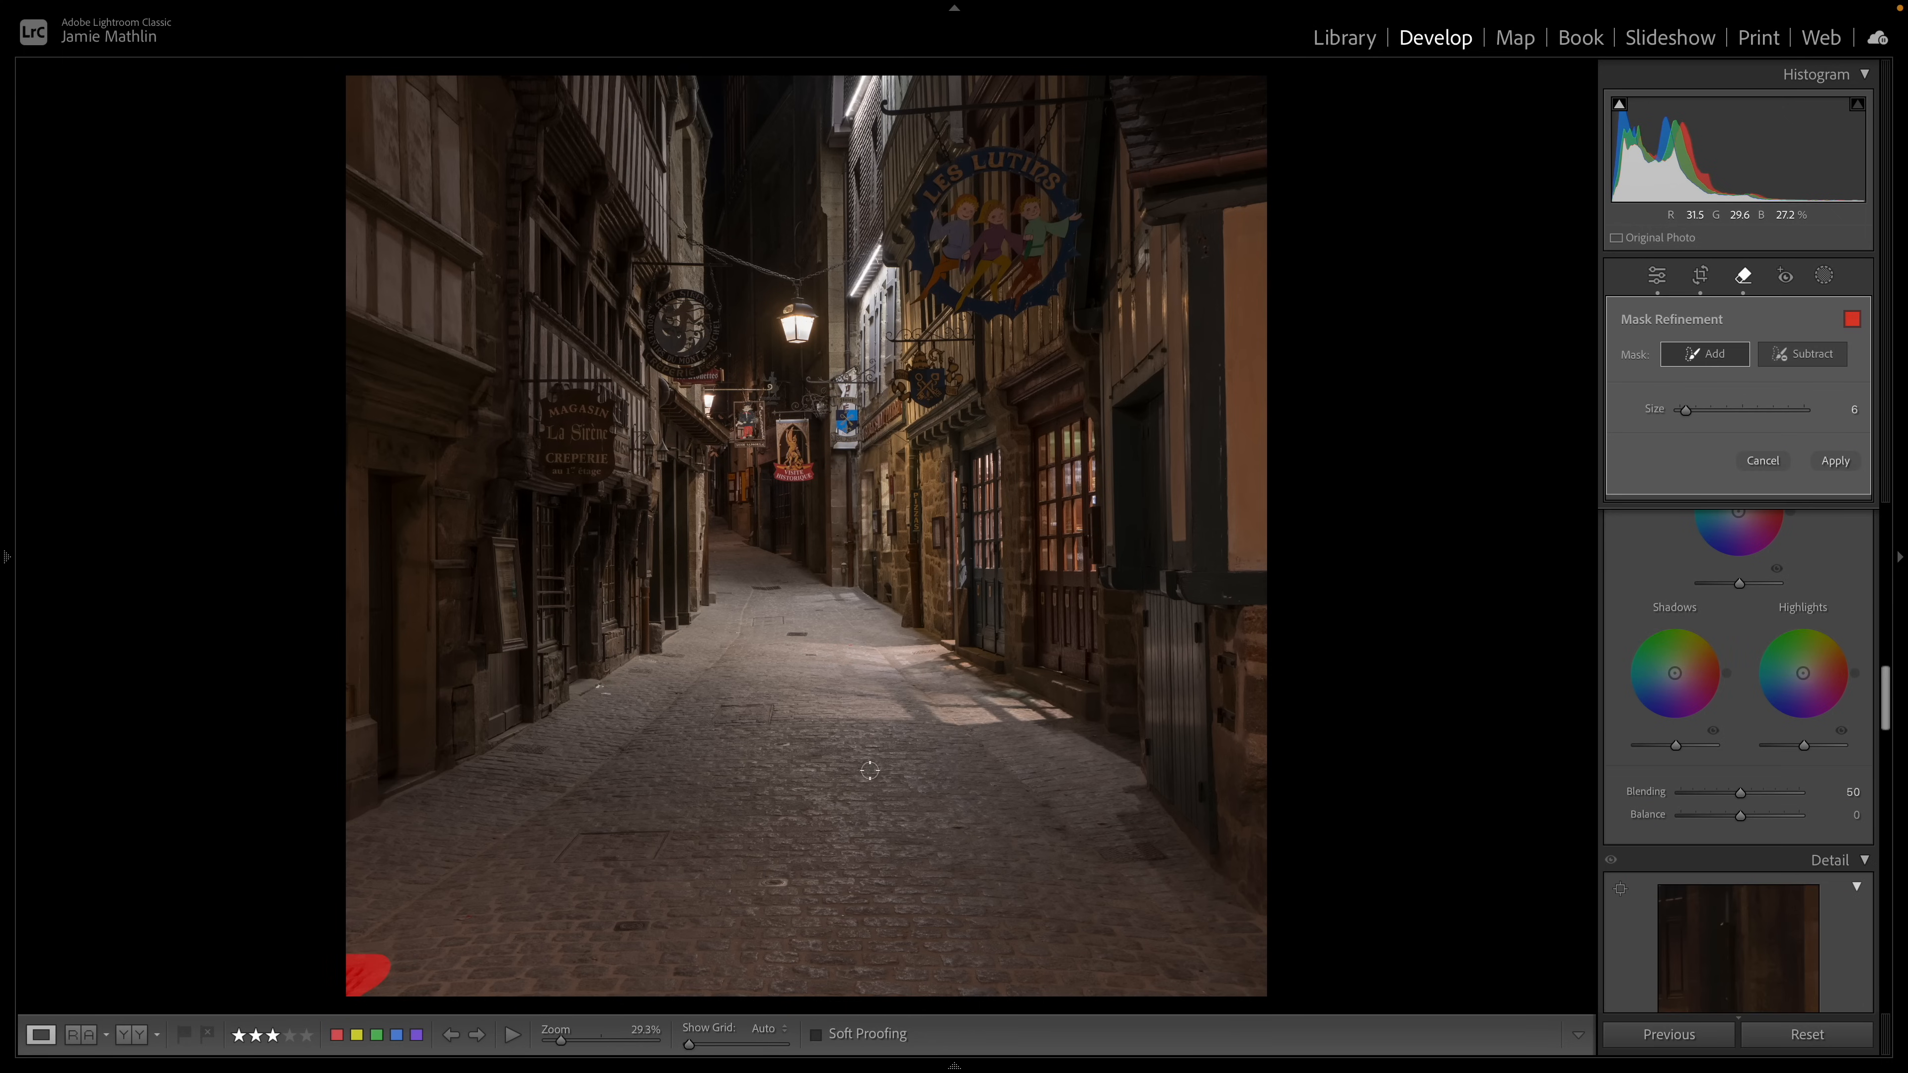
{"action": "left_click_drag", "start_coordinate": [613, 926], "coordinate": [649, 927]}
{"action": "mouse_move", "coordinate": [579, 829]}
{"action": "left_mouse_down"}
{"action": "mouse_move", "coordinate": [655, 855]}
{"action": "mouse_move", "coordinate": [670, 835]}
{"action": "mouse_move", "coordinate": [582, 847]}
{"action": "mouse_move", "coordinate": [623, 847]}
{"action": "left_mouse_up"}
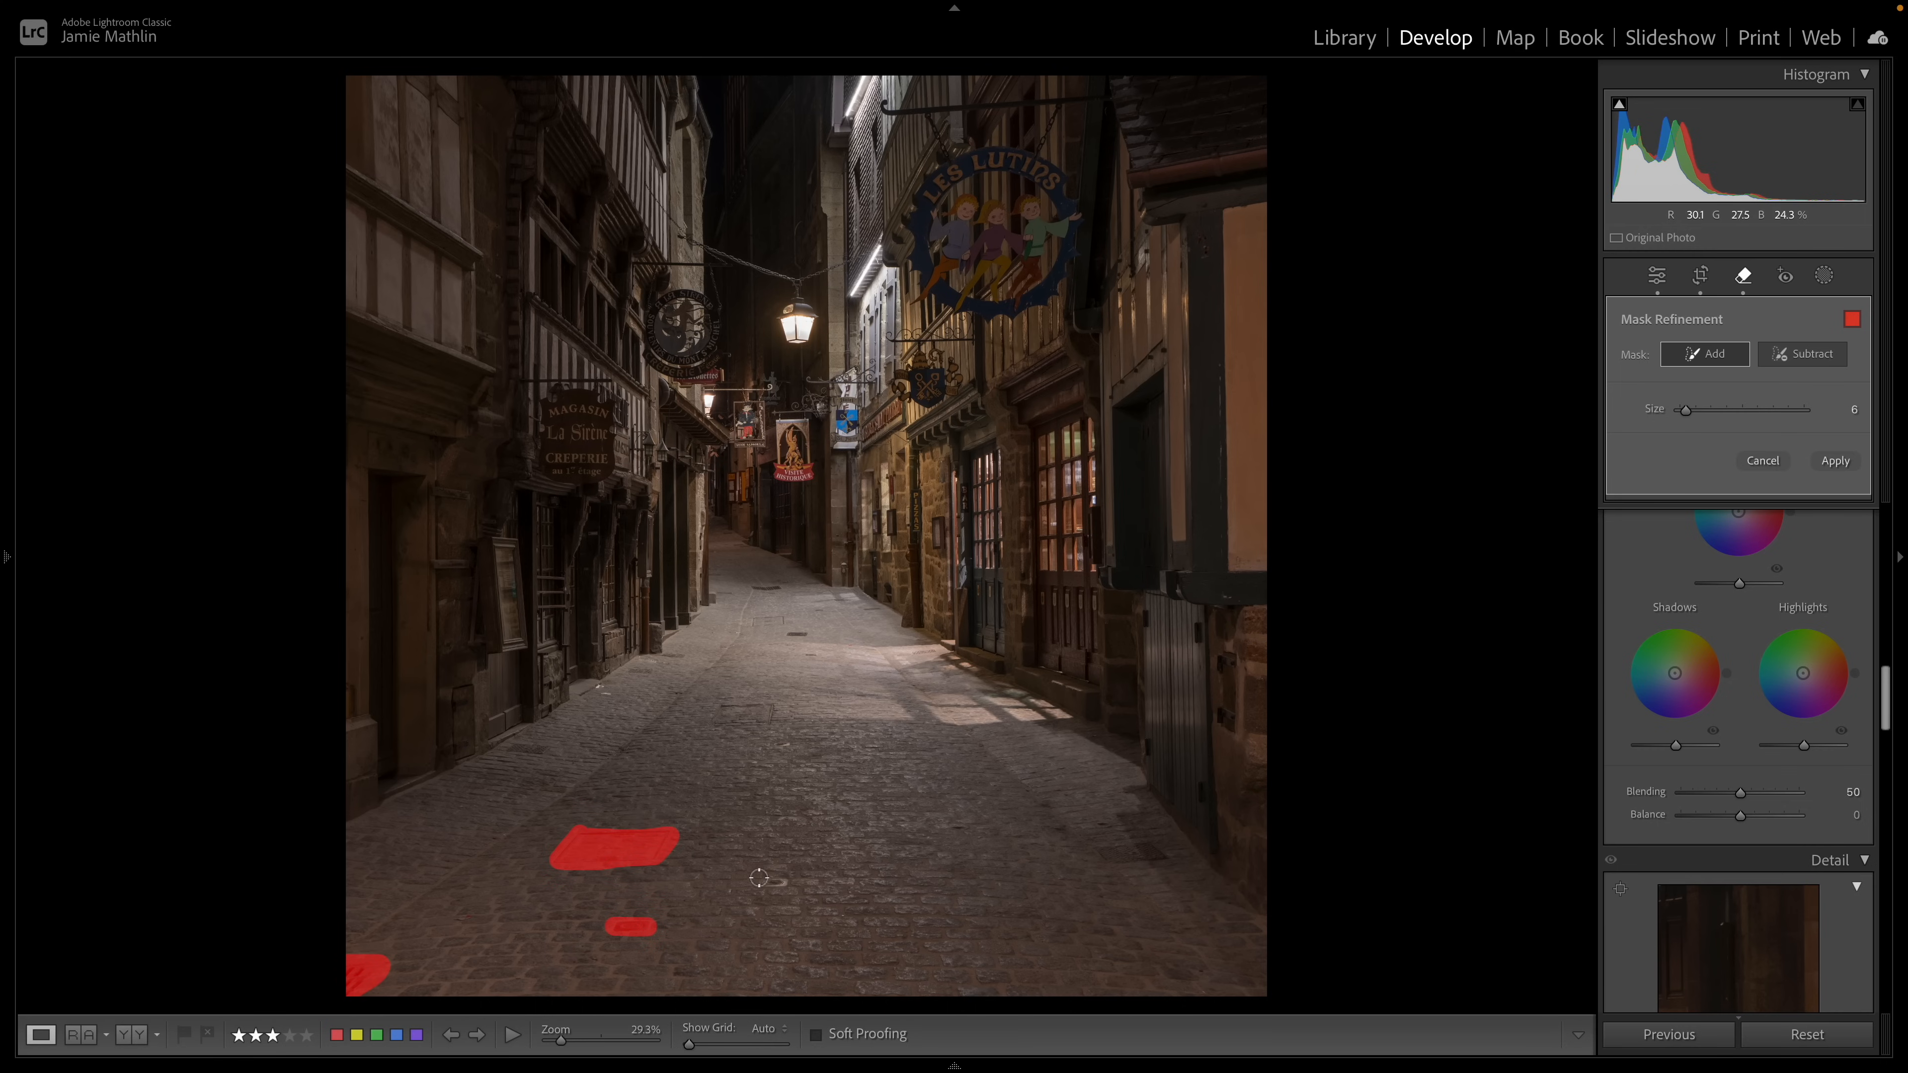
{"action": "left_click_drag", "start_coordinate": [759, 884], "coordinate": [771, 883]}
{"action": "left_click_drag", "start_coordinate": [763, 722], "coordinate": [723, 711]}
{"action": "left_click_drag", "start_coordinate": [514, 749], "coordinate": [546, 749]}
{"action": "left_click_drag", "start_coordinate": [633, 673], "coordinate": [648, 673]}
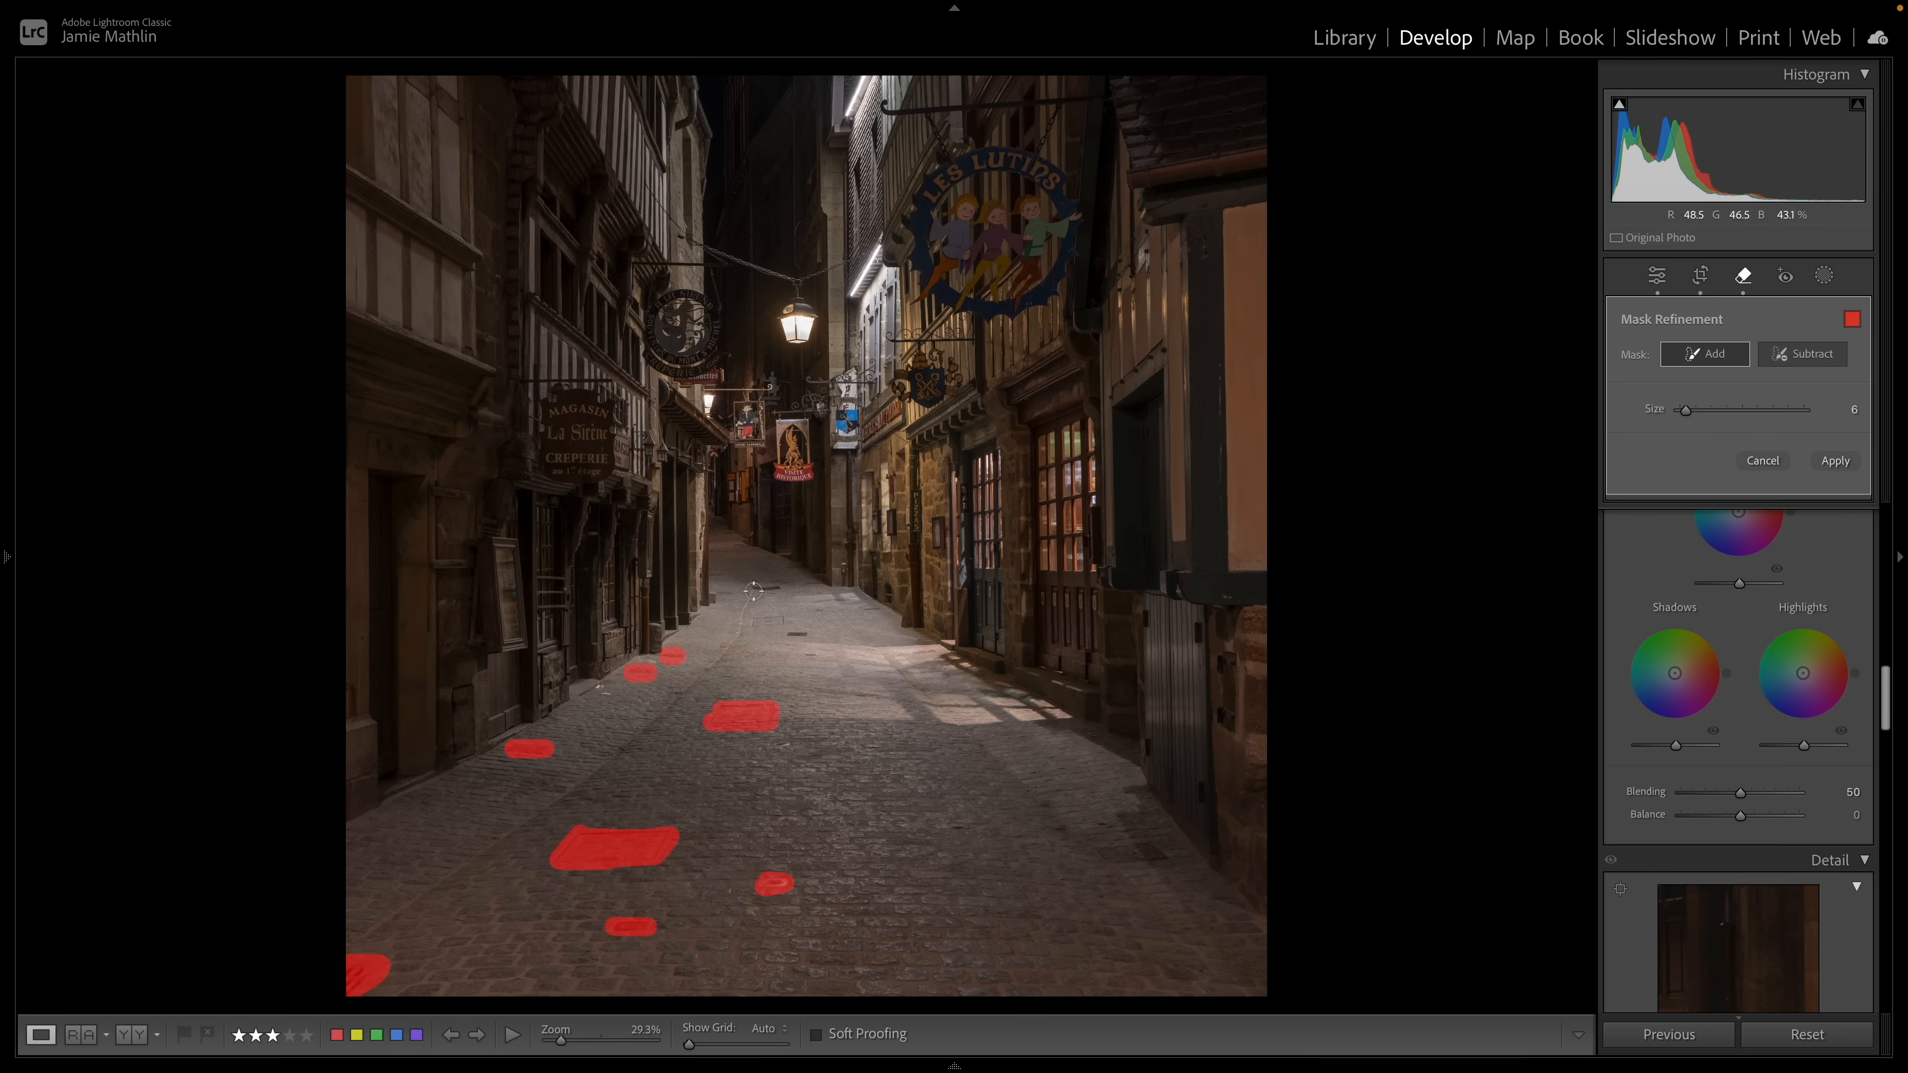
{"action": "left_click_drag", "start_coordinate": [754, 590], "coordinate": [777, 589]}
{"action": "left_click_drag", "start_coordinate": [757, 620], "coordinate": [782, 620]}
{"action": "left_click_drag", "start_coordinate": [792, 636], "coordinate": [807, 636]}
{"action": "left_click_drag", "start_coordinate": [1100, 849], "coordinate": [1099, 854]}
{"action": "left_click", "coordinate": [1834, 466]}
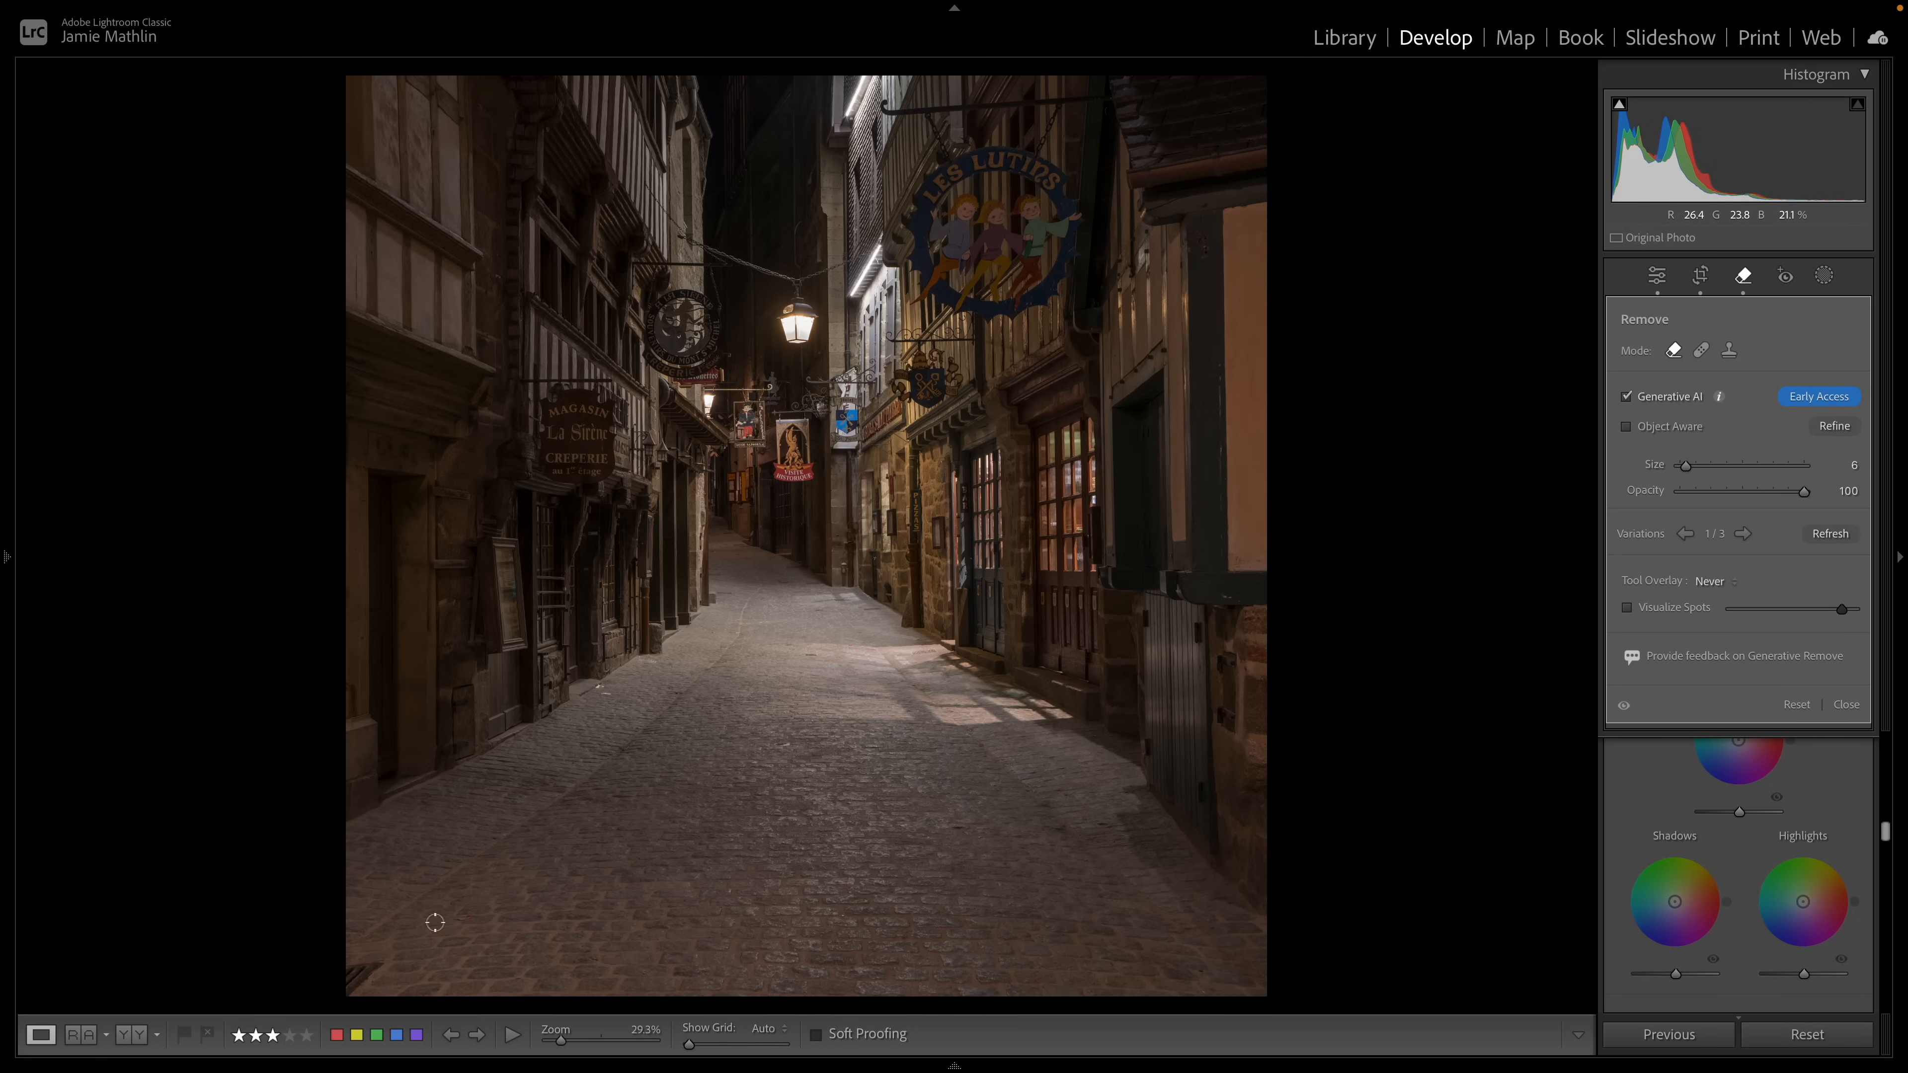
Step: Generatively remove the dark grate in the bottom-left corner of the photo and choose variation 3
{"action": "mouse_move", "coordinate": [351, 960]}
{"action": "left_mouse_down"}
{"action": "mouse_move", "coordinate": [393, 960]}
{"action": "mouse_move", "coordinate": [347, 990]}
{"action": "mouse_move", "coordinate": [354, 960]}
{"action": "mouse_move", "coordinate": [359, 978]}
{"action": "left_mouse_up"}
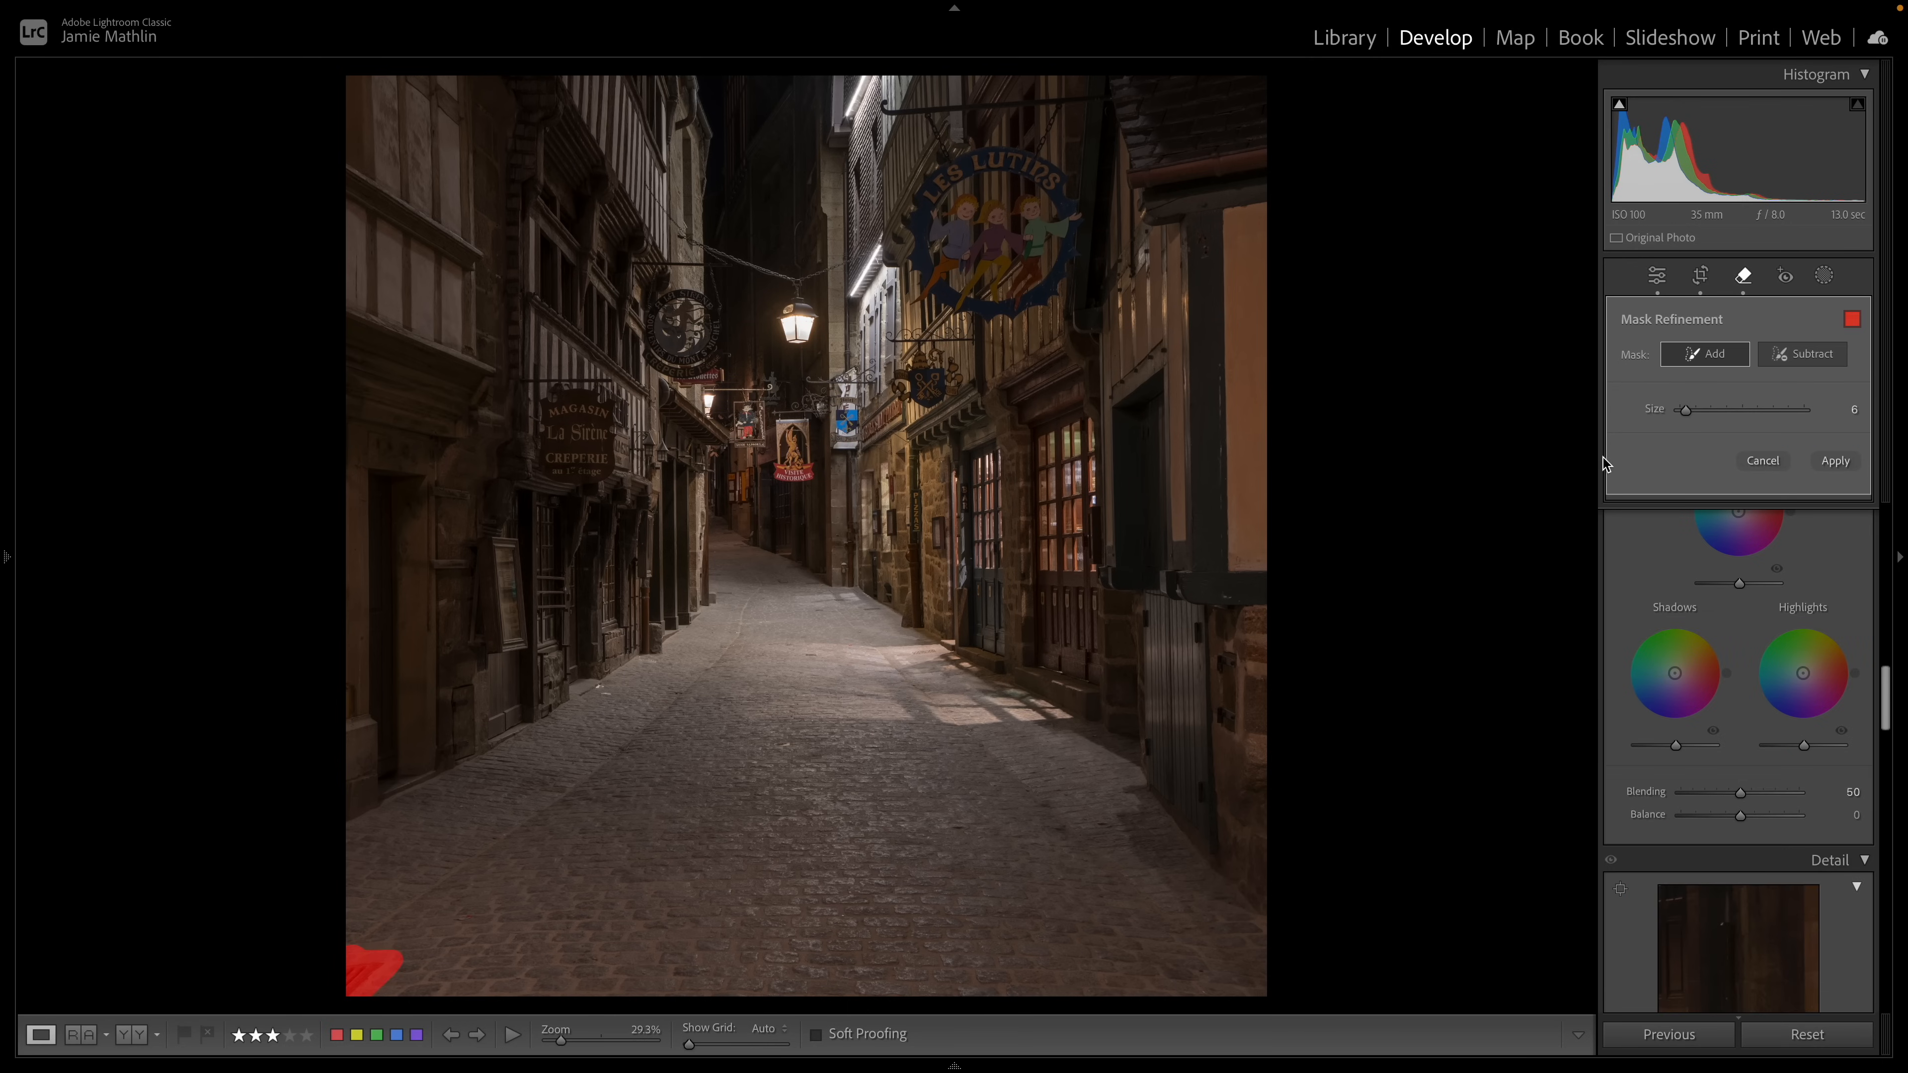
{"action": "left_click", "coordinate": [1836, 460]}
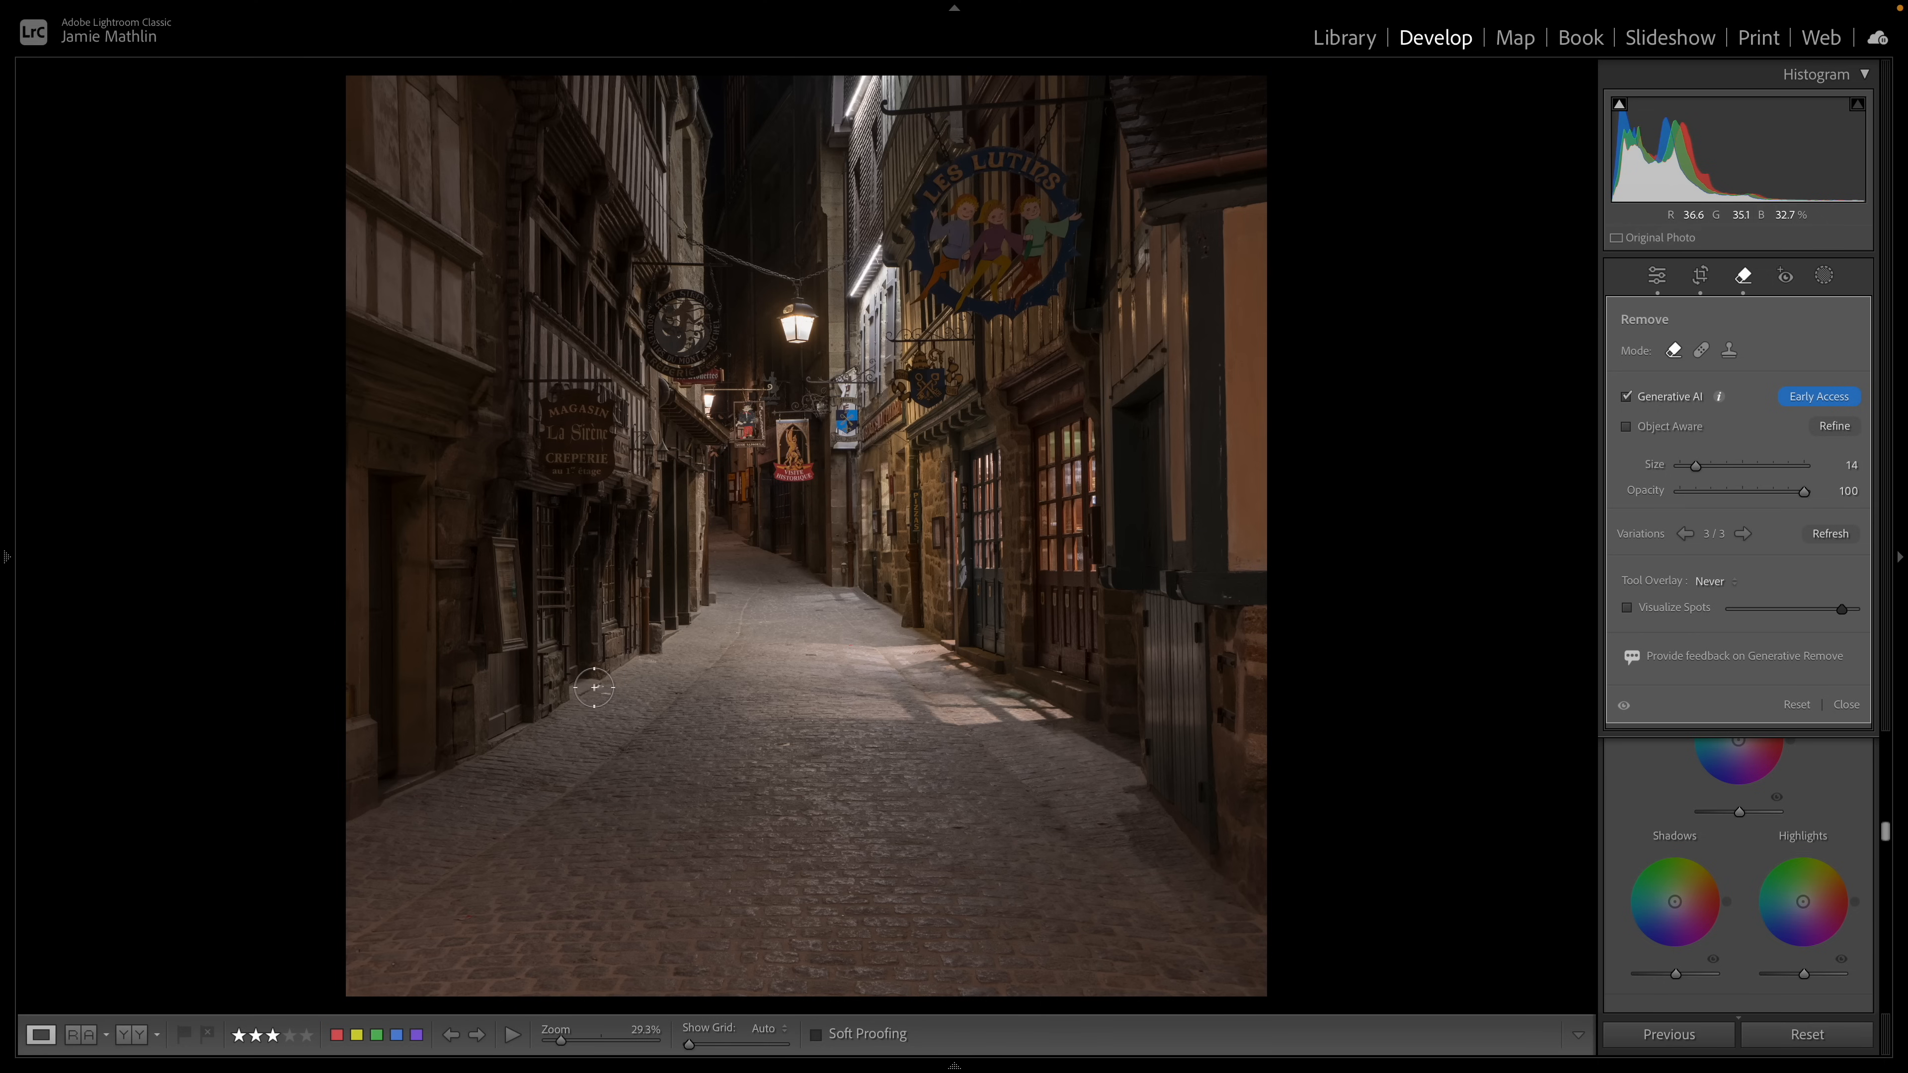
Step: Generatively remove the white litter spots along the left edge of the cobbled street with brush size 7
{"action": "key", "text": "z"}
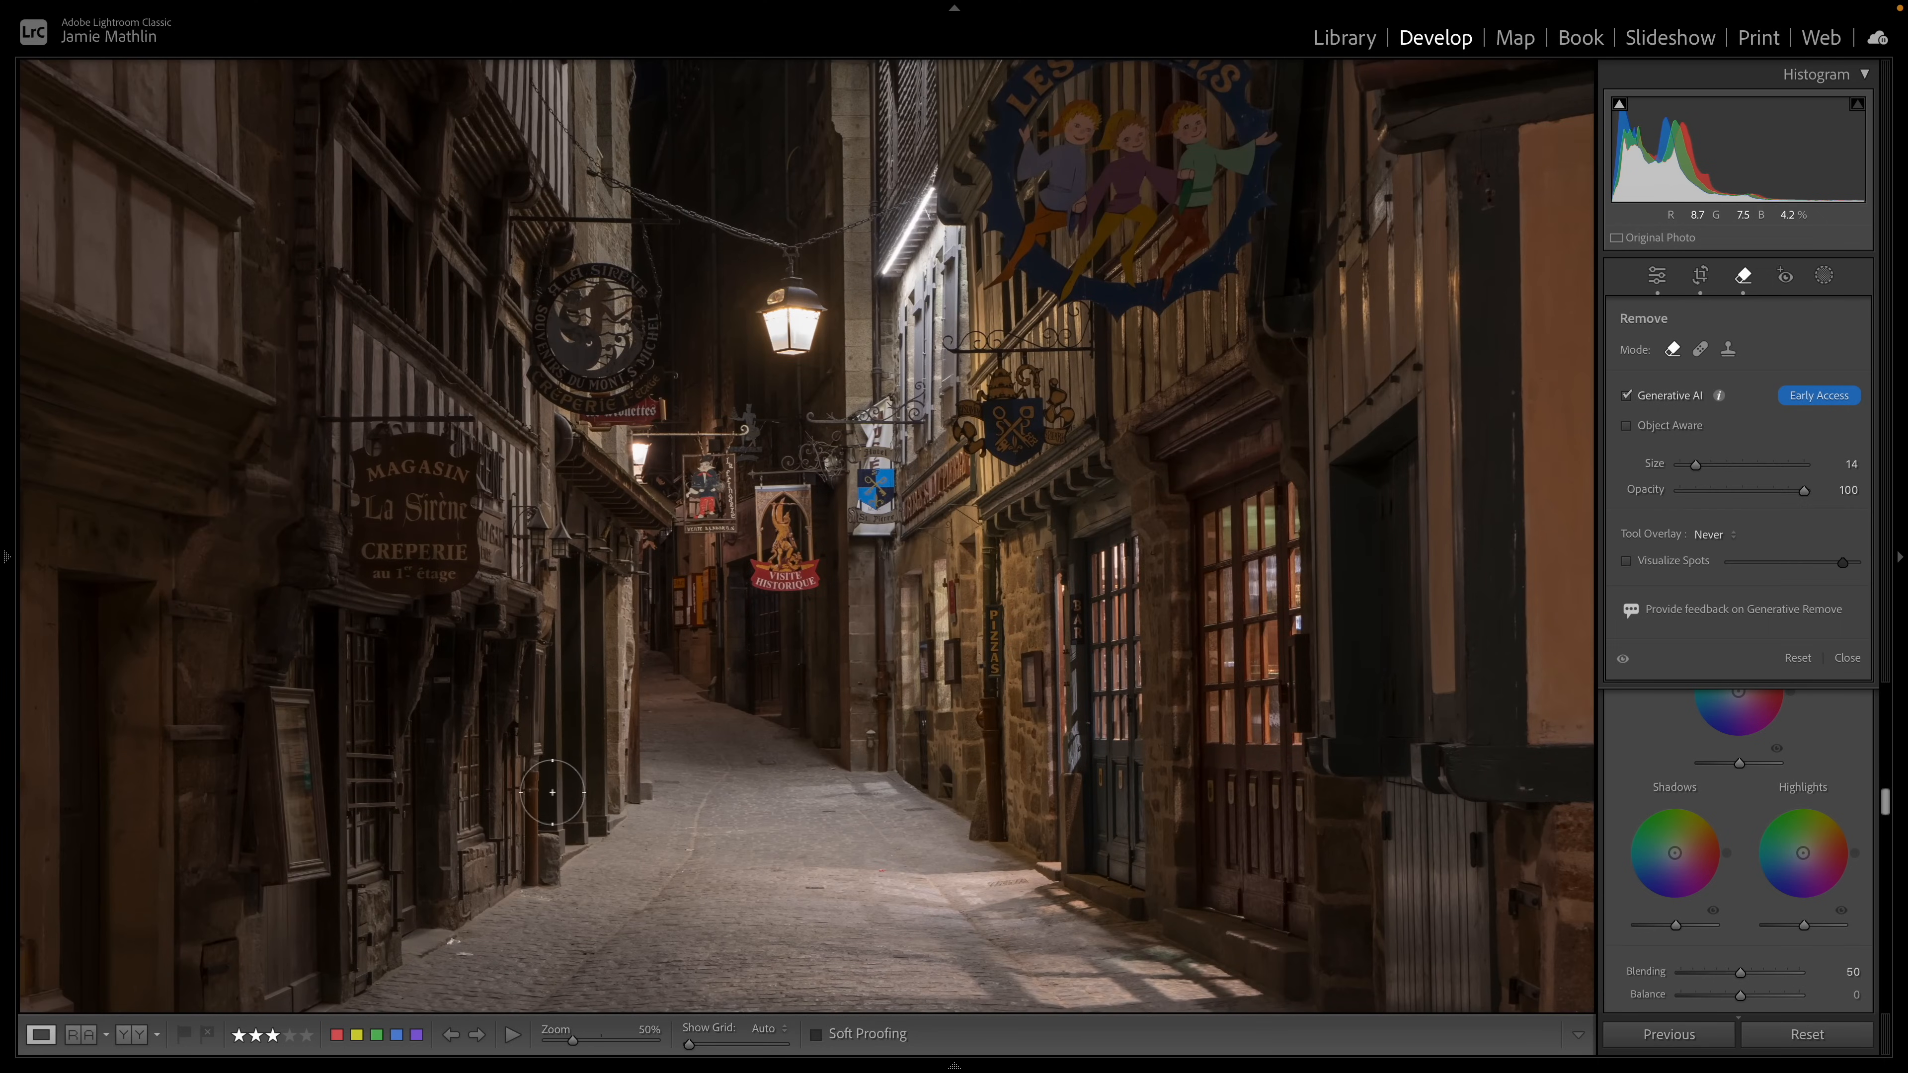
{"action": "scroll", "coordinate": [625, 771], "scroll_direction": "down", "scroll_amount": 5}
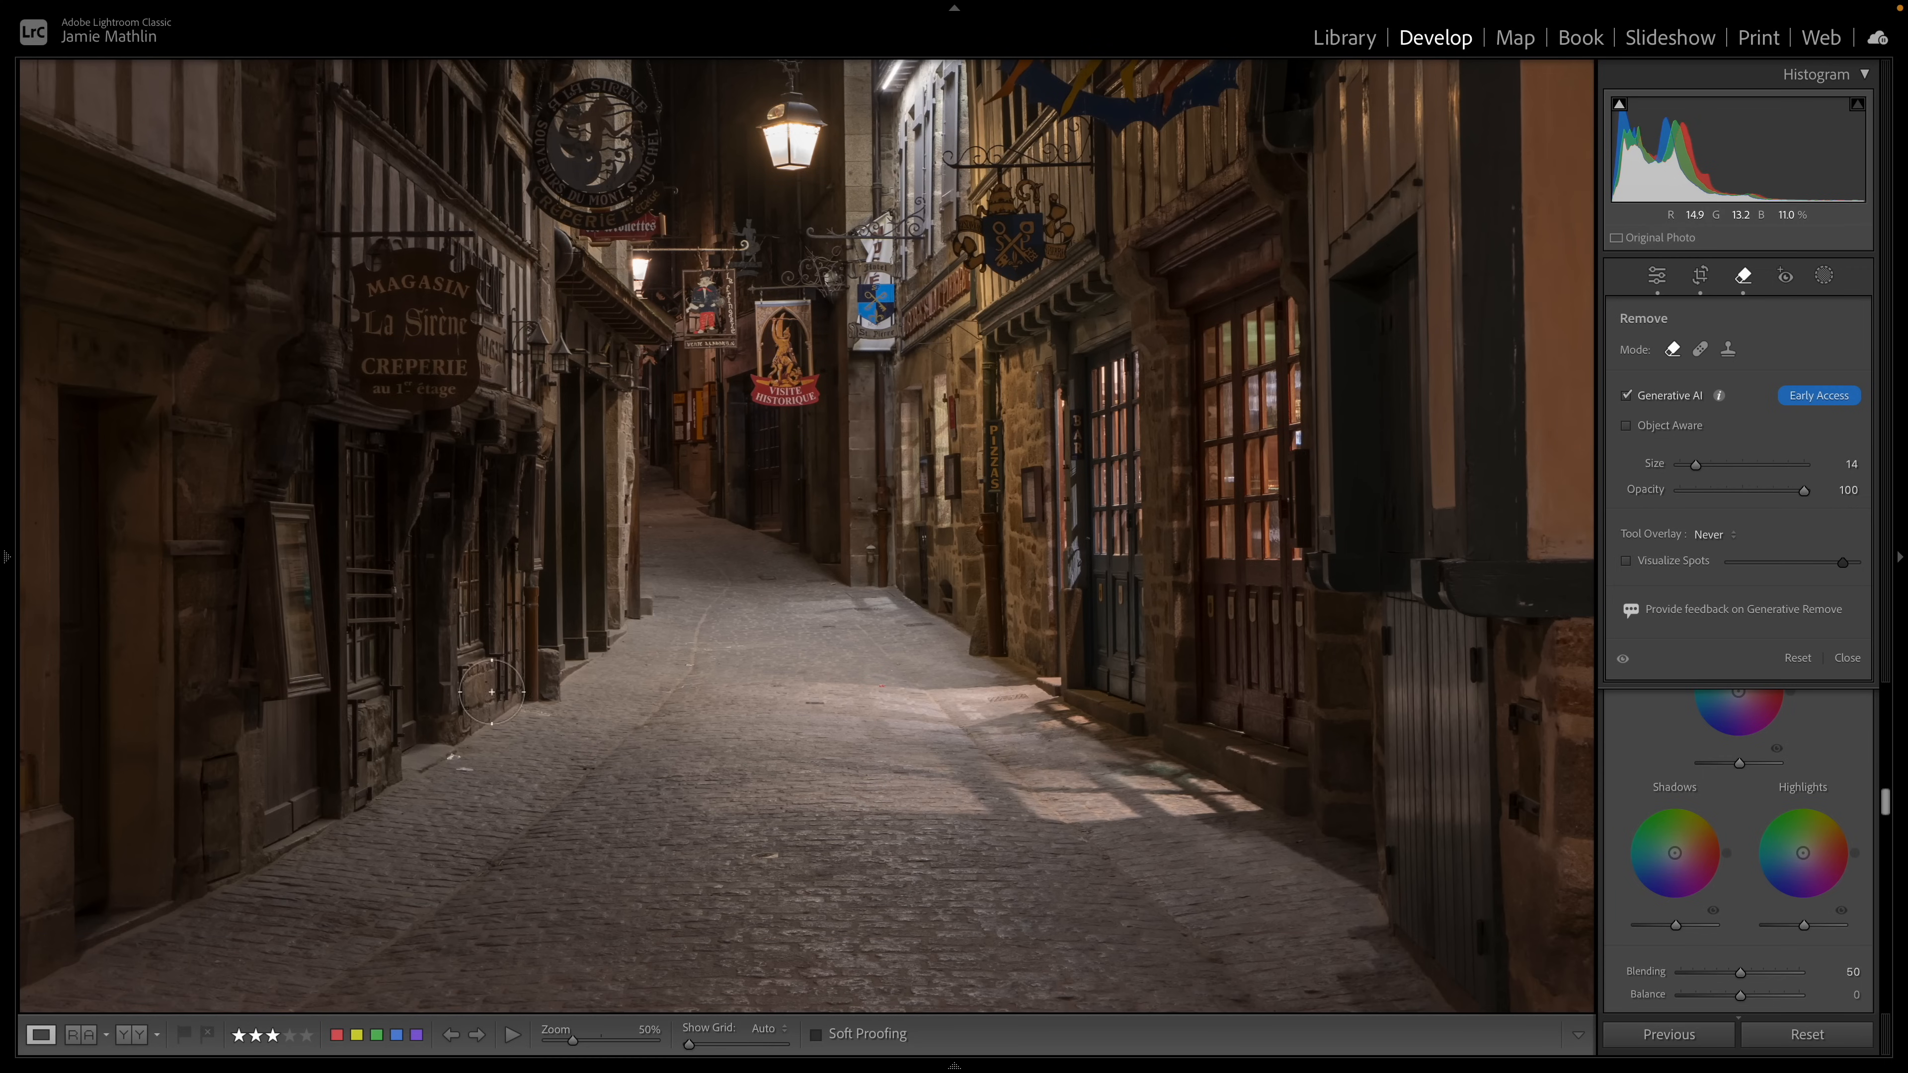
{"action": "key", "text": "super+="}
{"action": "key", "text": "super+="}
{"action": "key", "text": "super+="}
{"action": "mouse_move", "coordinate": [499, 851]}
{"action": "left_mouse_down"}
{"action": "mouse_move", "coordinate": [647, 633]}
{"action": "mouse_move", "coordinate": [1133, 286]}
{"action": "left_mouse_up"}
{"action": "left_click_drag", "start_coordinate": [1123, 447], "coordinate": [1124, 311]}
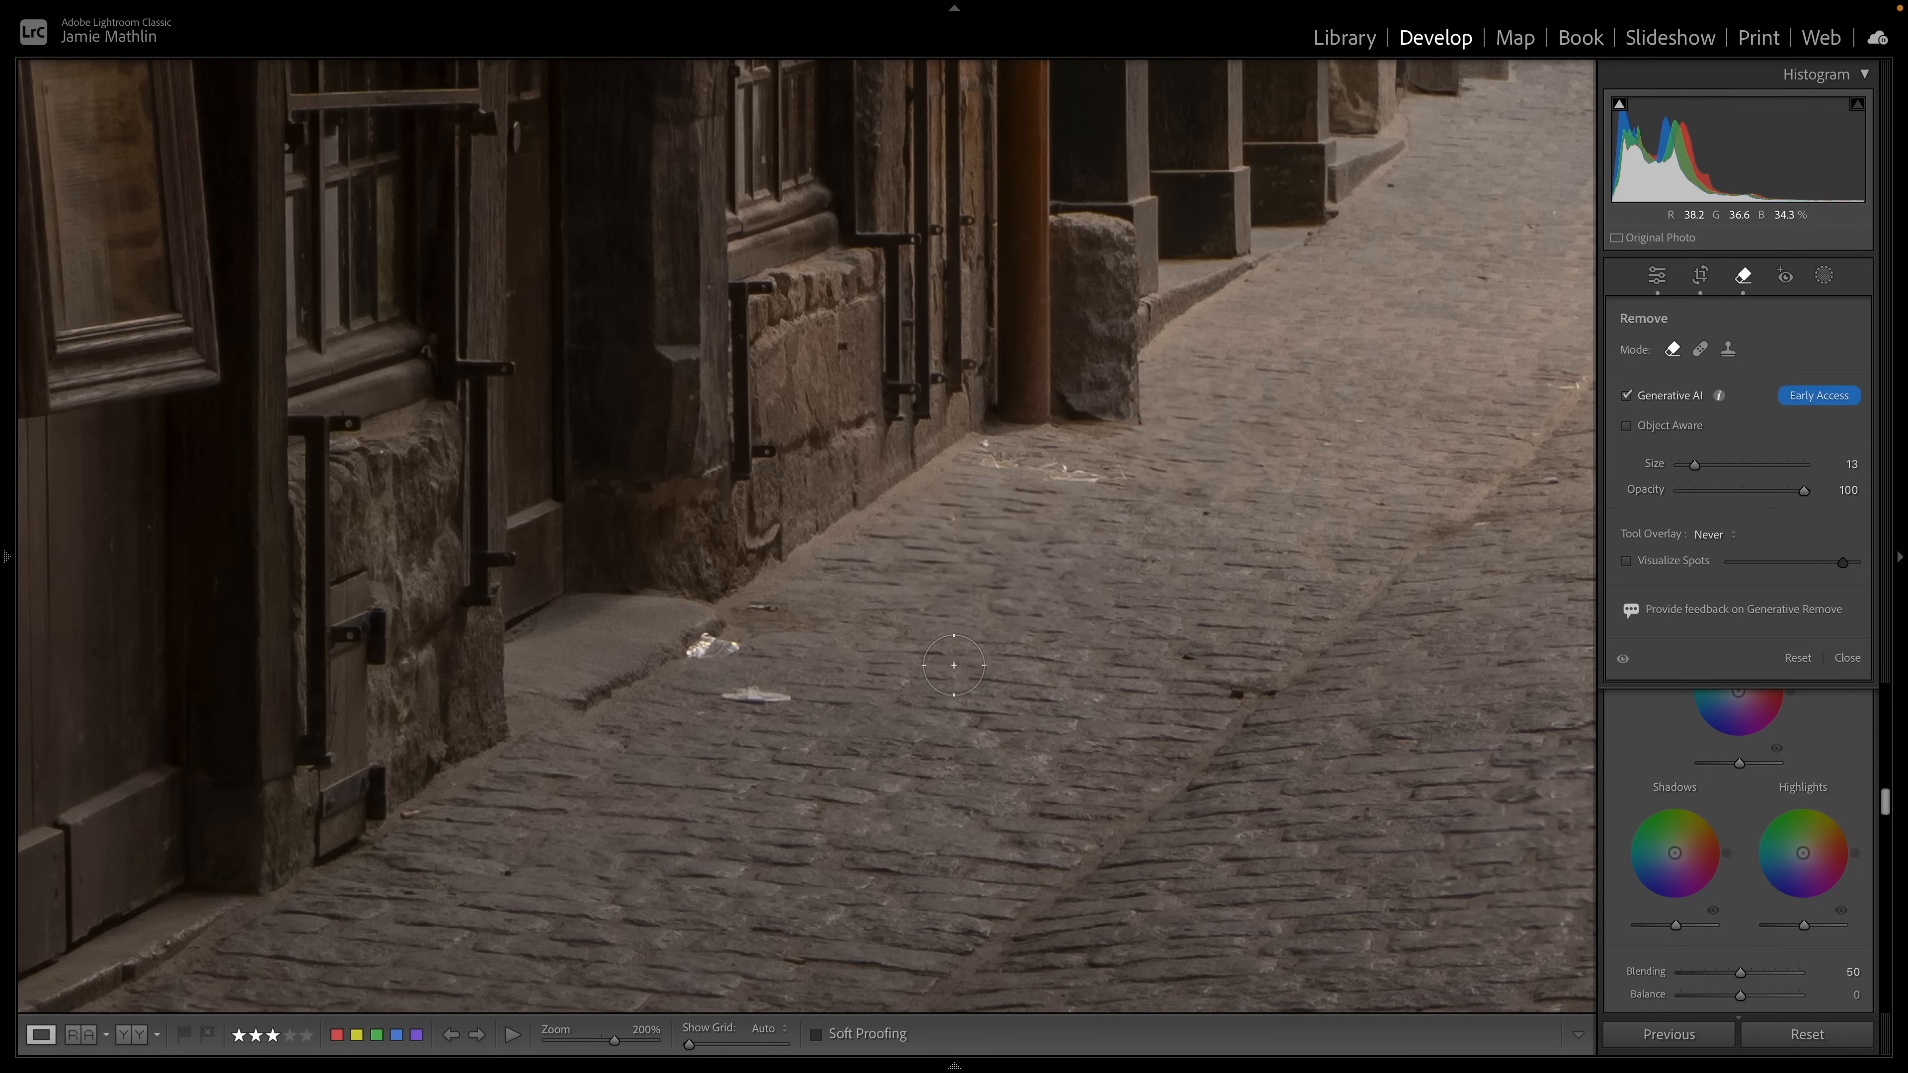
{"action": "scroll", "coordinate": [877, 702], "scroll_direction": "down", "scroll_amount": 3}
{"action": "scroll", "coordinate": [823, 703], "scroll_direction": "down", "scroll_amount": 1}
{"action": "mouse_move", "coordinate": [797, 700]}
{"action": "left_mouse_down"}
{"action": "mouse_move", "coordinate": [717, 694]}
{"action": "mouse_move", "coordinate": [738, 647]}
{"action": "left_mouse_up"}
{"action": "left_click_drag", "start_coordinate": [980, 447], "coordinate": [1099, 478]}
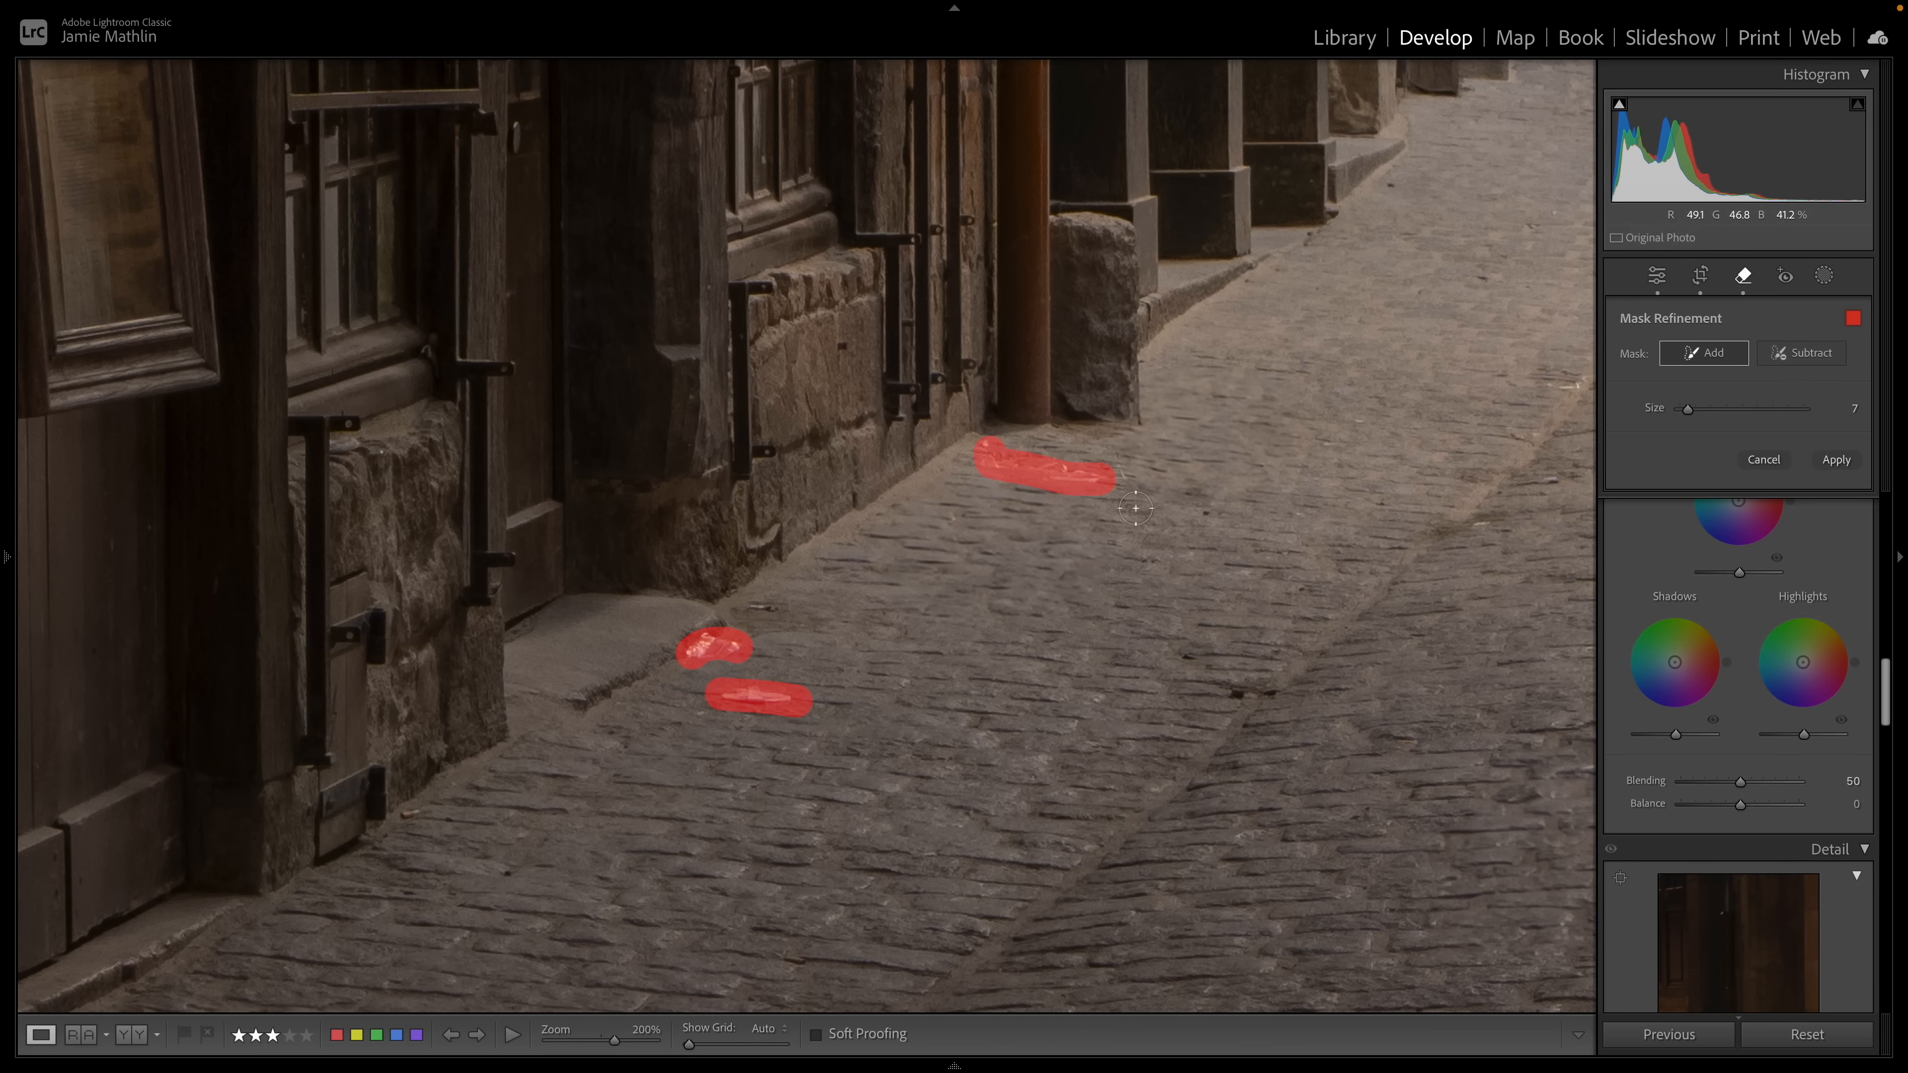
{"action": "left_click", "coordinate": [1836, 459]}
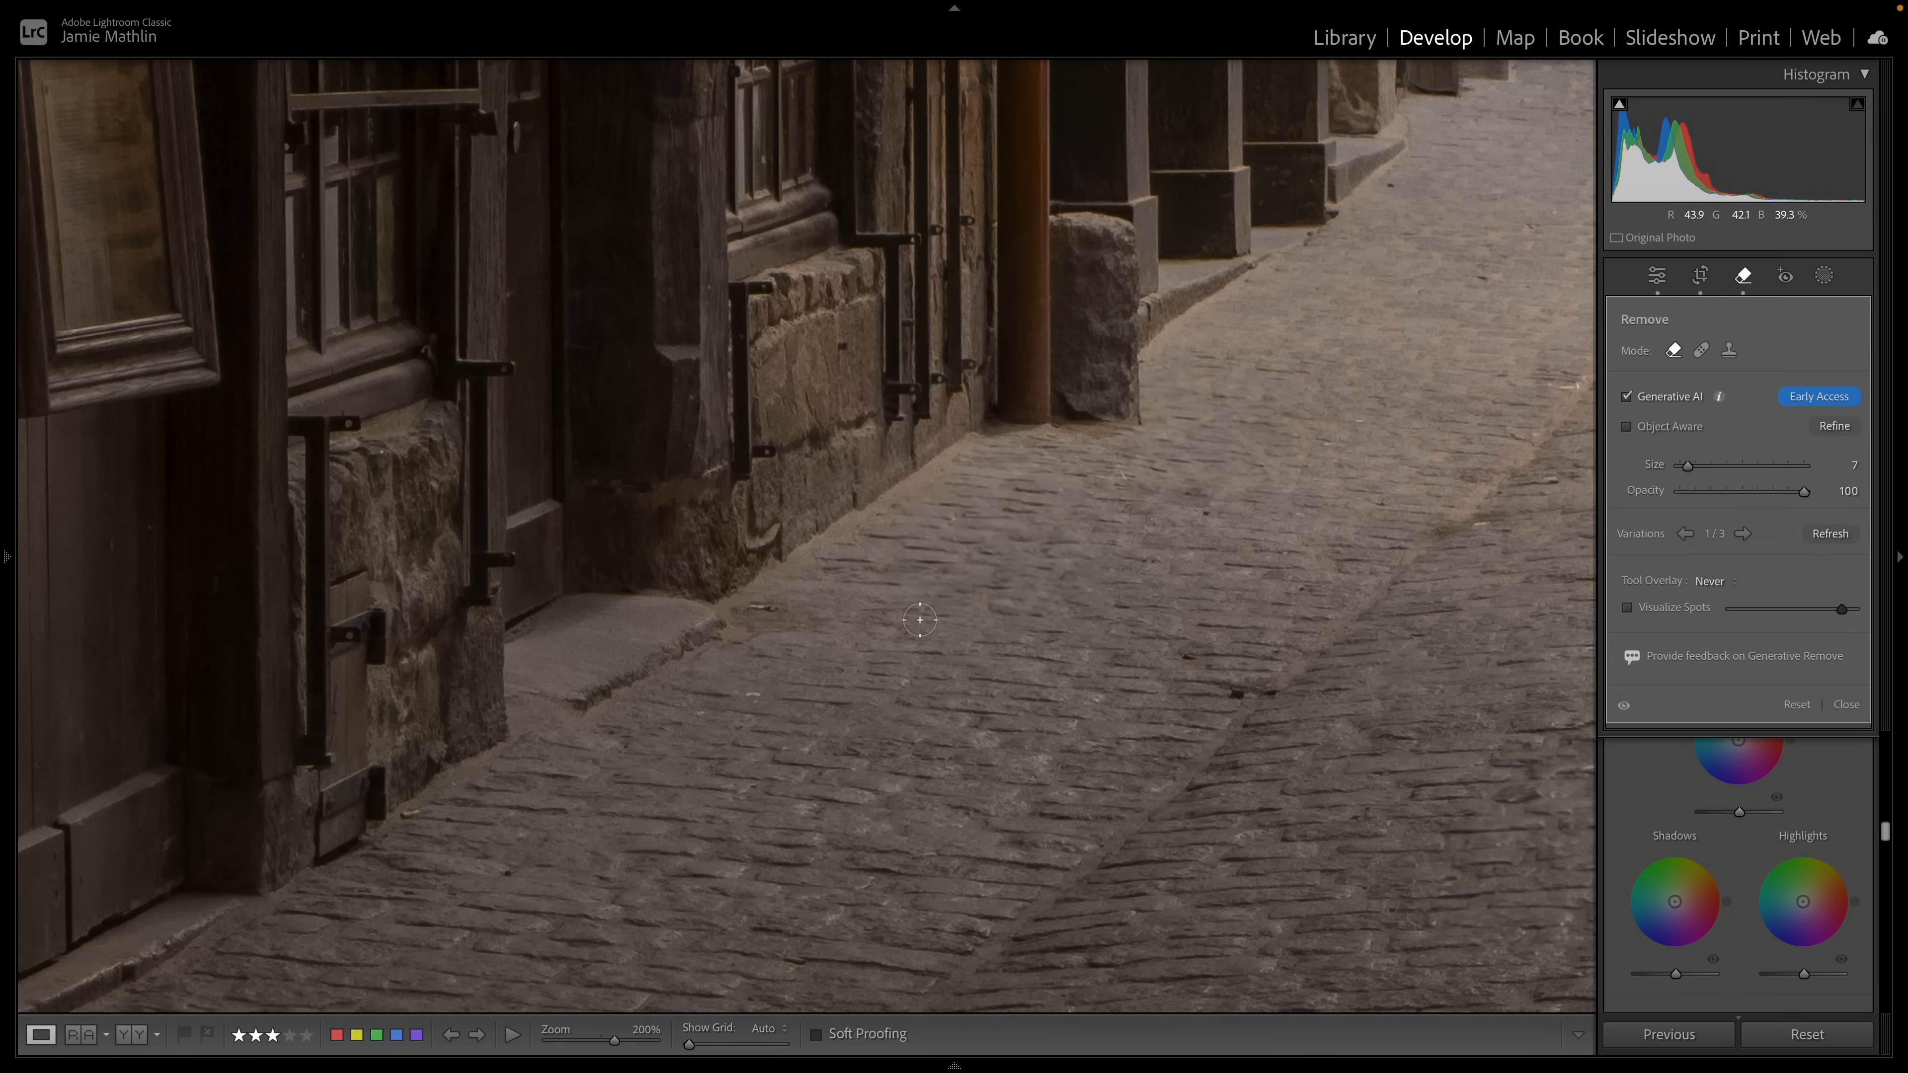
Step: Create a large radial gradient mask over the left-hand buildings, extending past the photo's left edge and centred about midway up
{"action": "key", "text": "super+minus"}
{"action": "key", "text": "super+minus"}
{"action": "key", "text": "super+minus"}
{"action": "key", "text": "super+minus"}
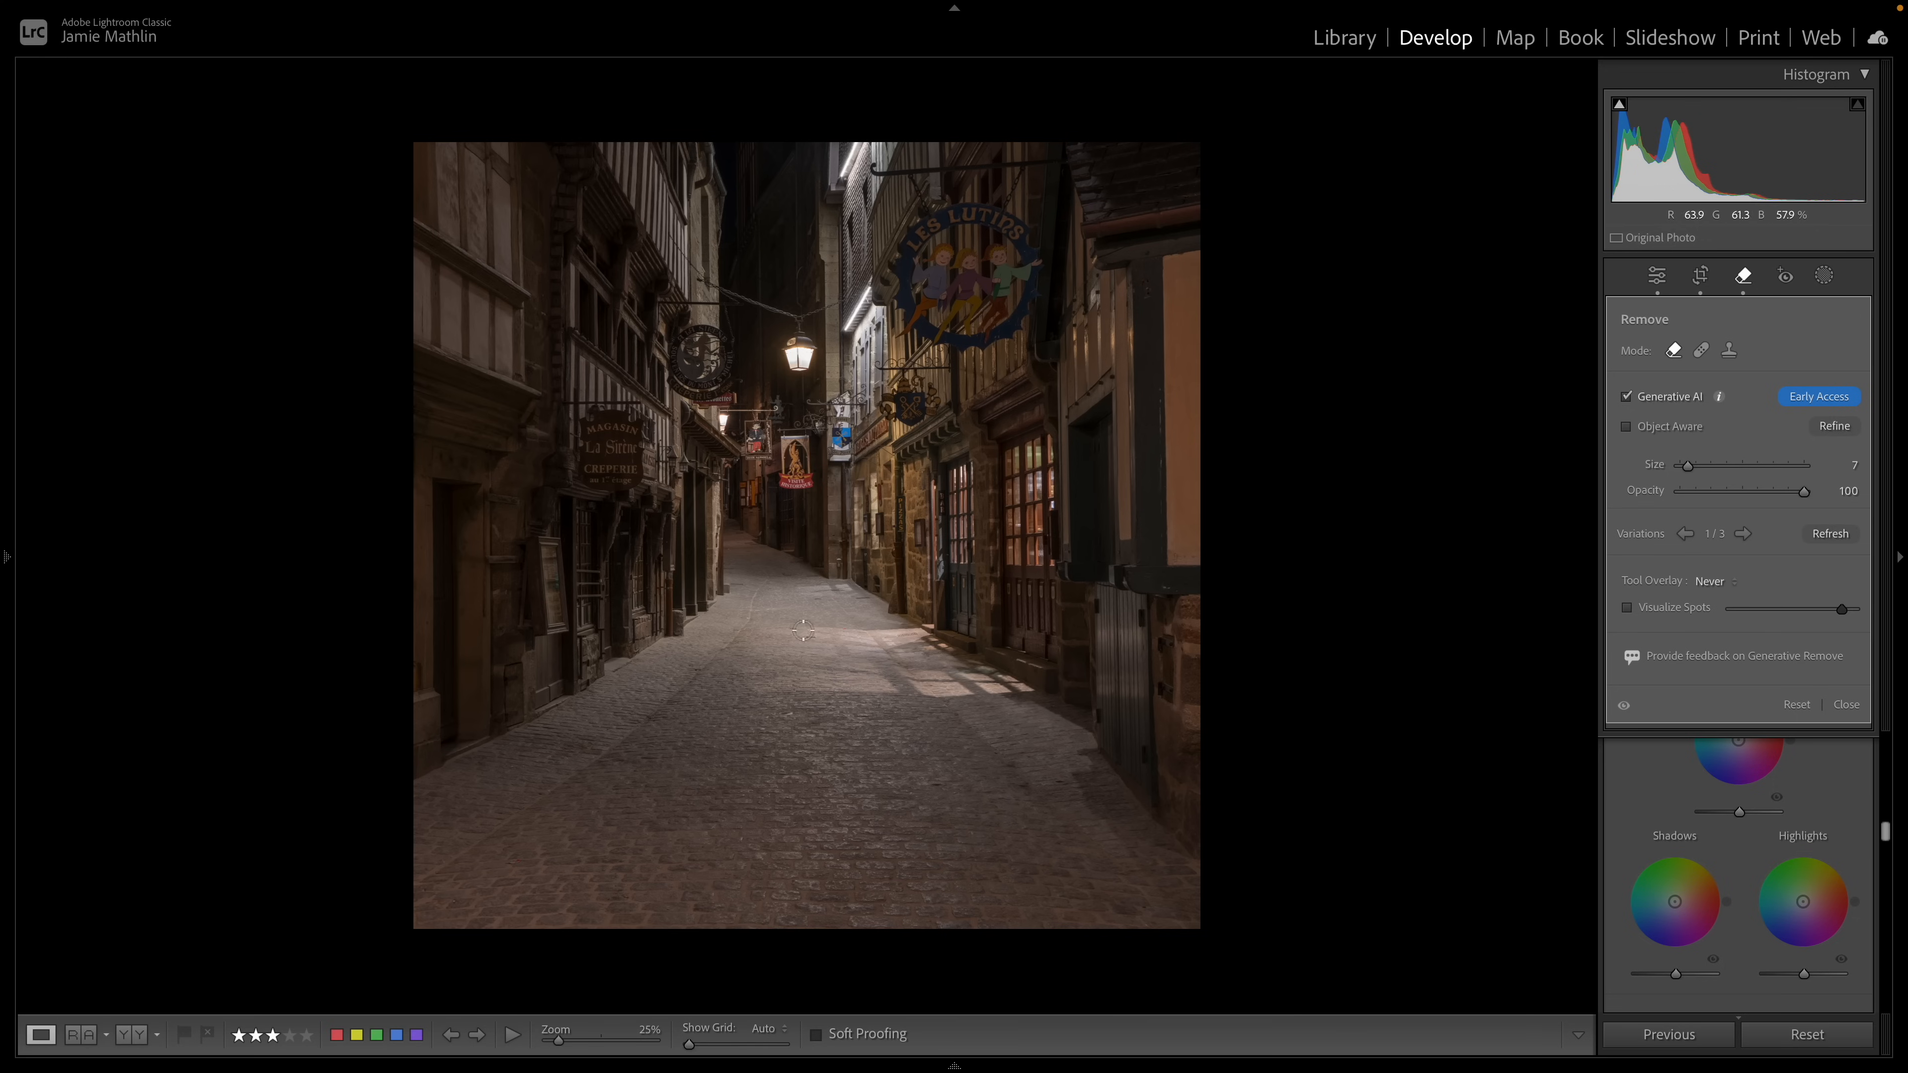
{"action": "left_click", "coordinate": [1824, 281]}
{"action": "left_click", "coordinate": [1671, 519]}
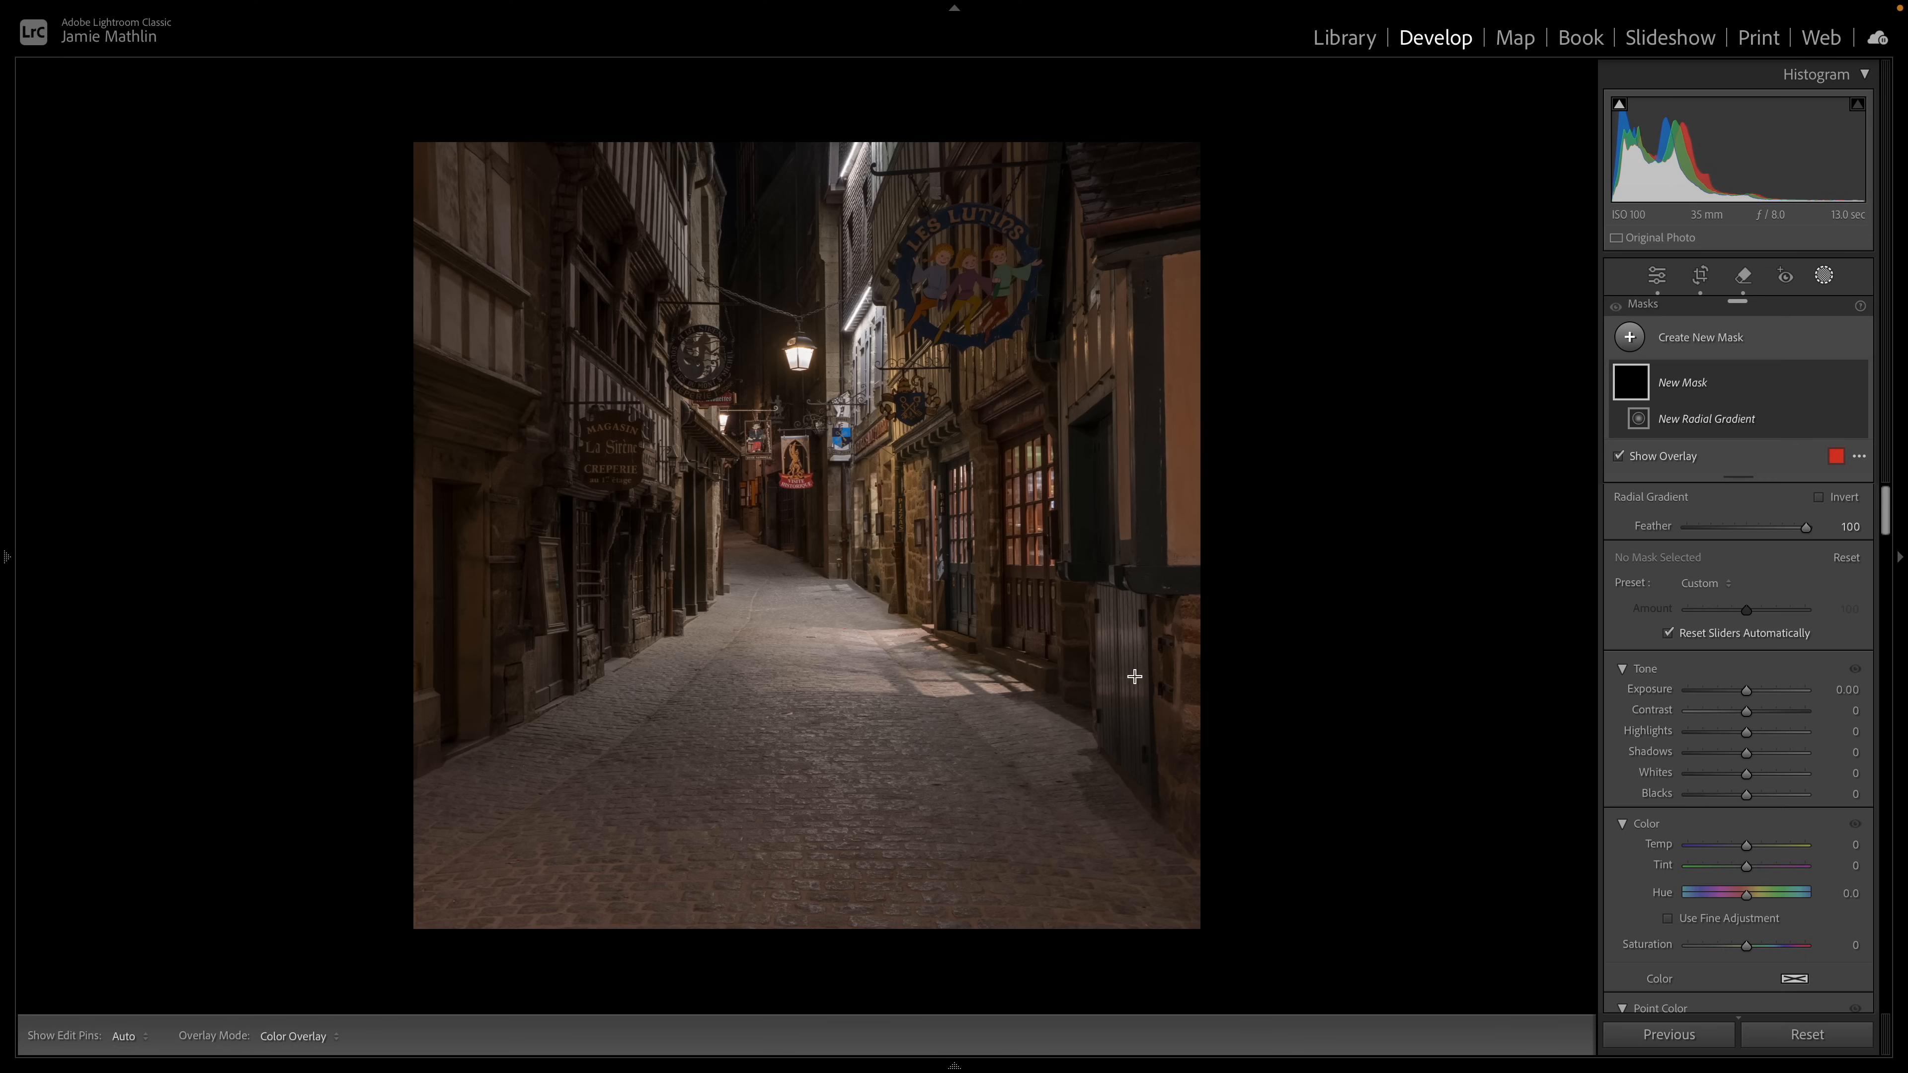
{"action": "left_click_drag", "start_coordinate": [429, 384], "coordinate": [745, 601]}
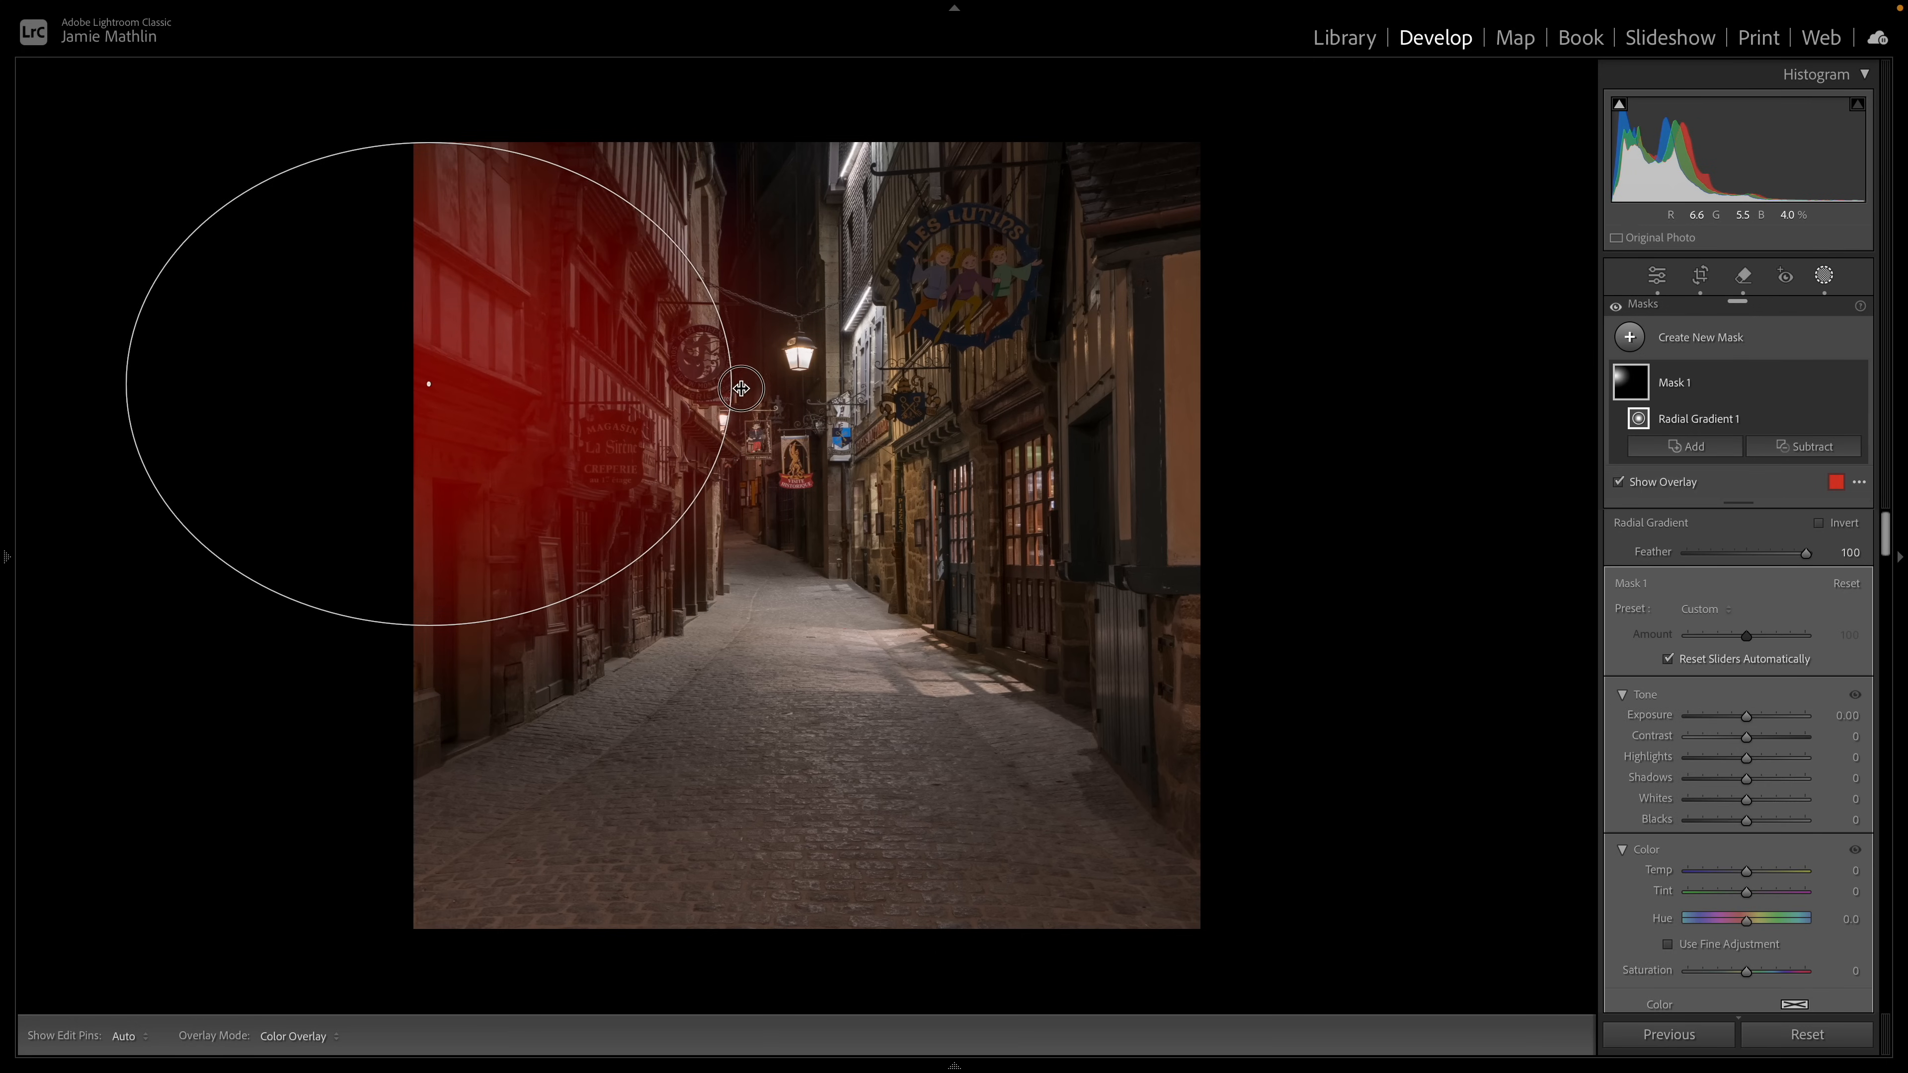
{"action": "left_click_drag", "start_coordinate": [736, 386], "coordinate": [757, 385]}
{"action": "left_click_drag", "start_coordinate": [423, 385], "coordinate": [424, 503]}
{"action": "left_click_drag", "start_coordinate": [425, 264], "coordinate": [424, 280]}
{"action": "left_click_drag", "start_coordinate": [424, 504], "coordinate": [424, 531]}
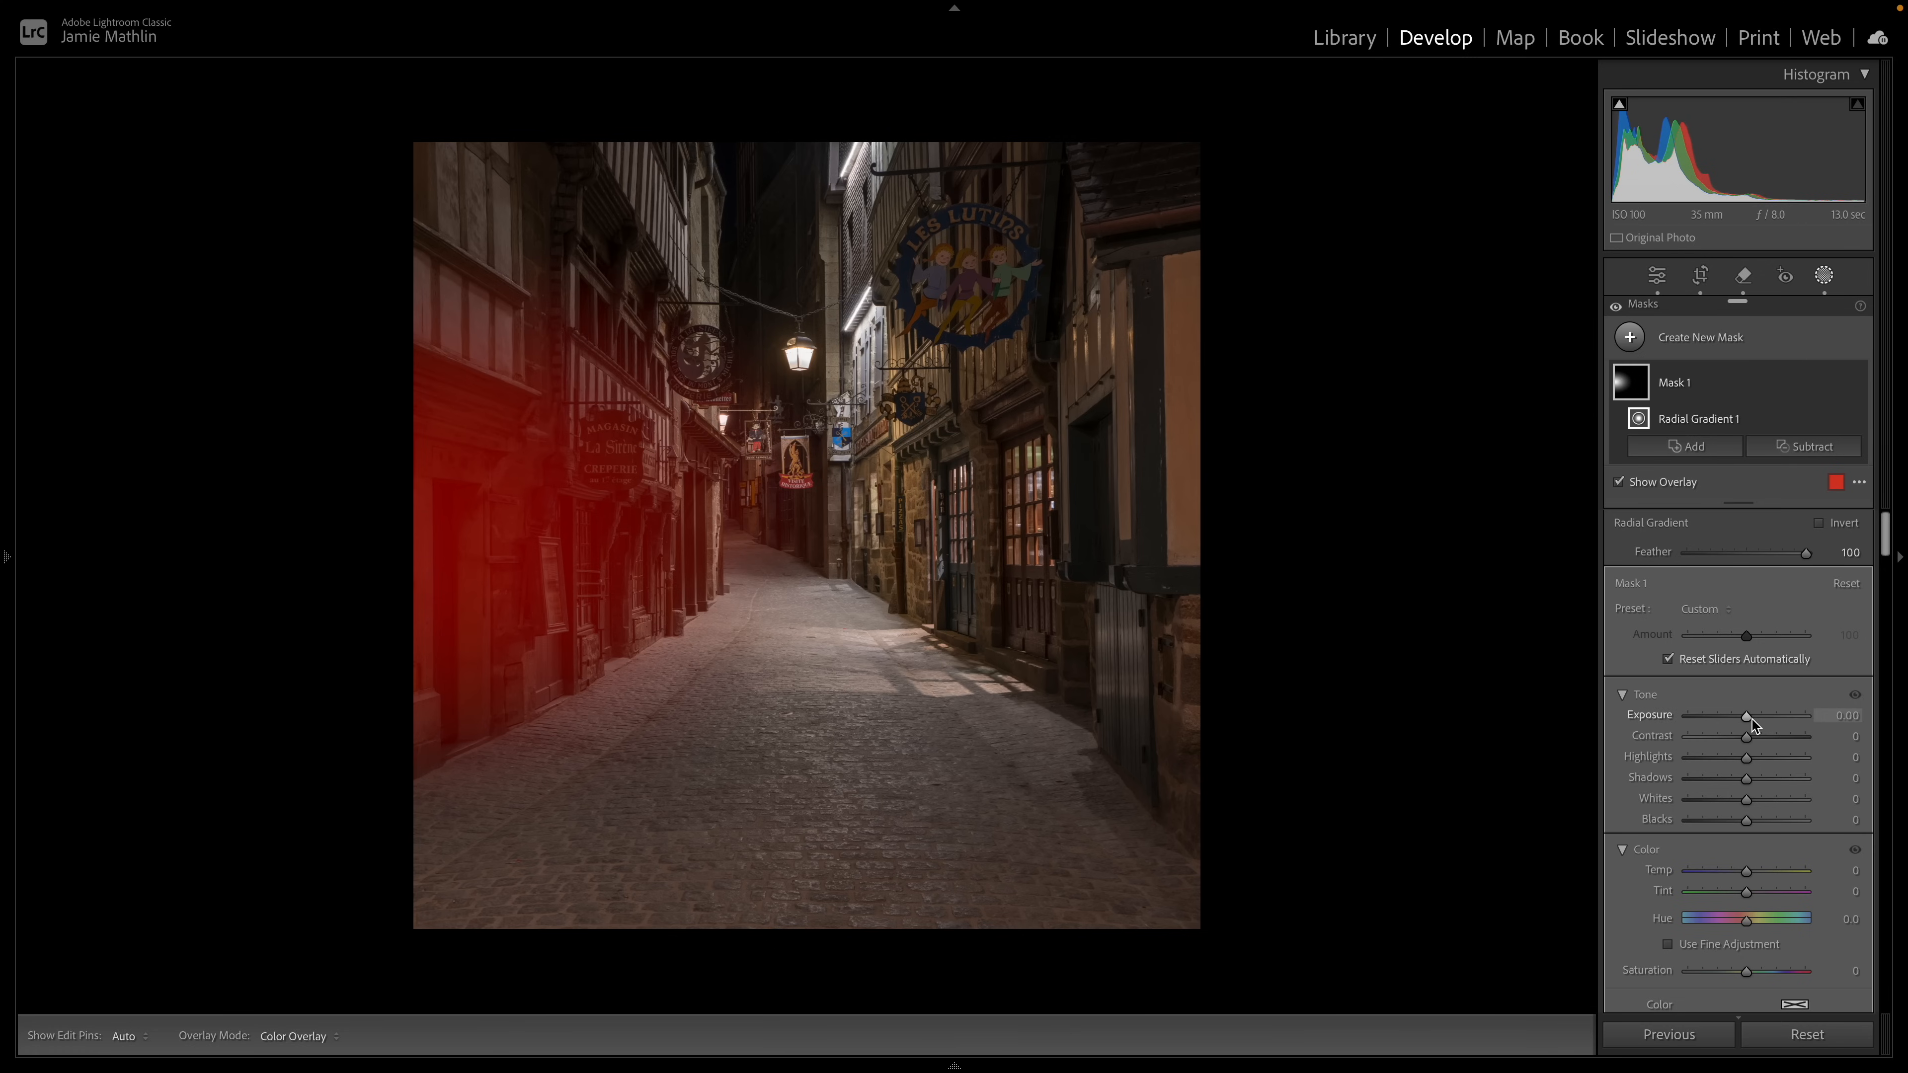
Step: Set the left-building mask to exposure 0.56, contrast 17 and shadows 32, and shift its gradient further left while widening it
{"action": "key", "text": "o"}
{"action": "mouse_move", "coordinate": [1752, 723]}
{"action": "left_mouse_down"}
{"action": "mouse_move", "coordinate": [1769, 723]}
{"action": "mouse_move", "coordinate": [1767, 785]}
{"action": "mouse_move", "coordinate": [1757, 741]}
{"action": "left_mouse_up"}
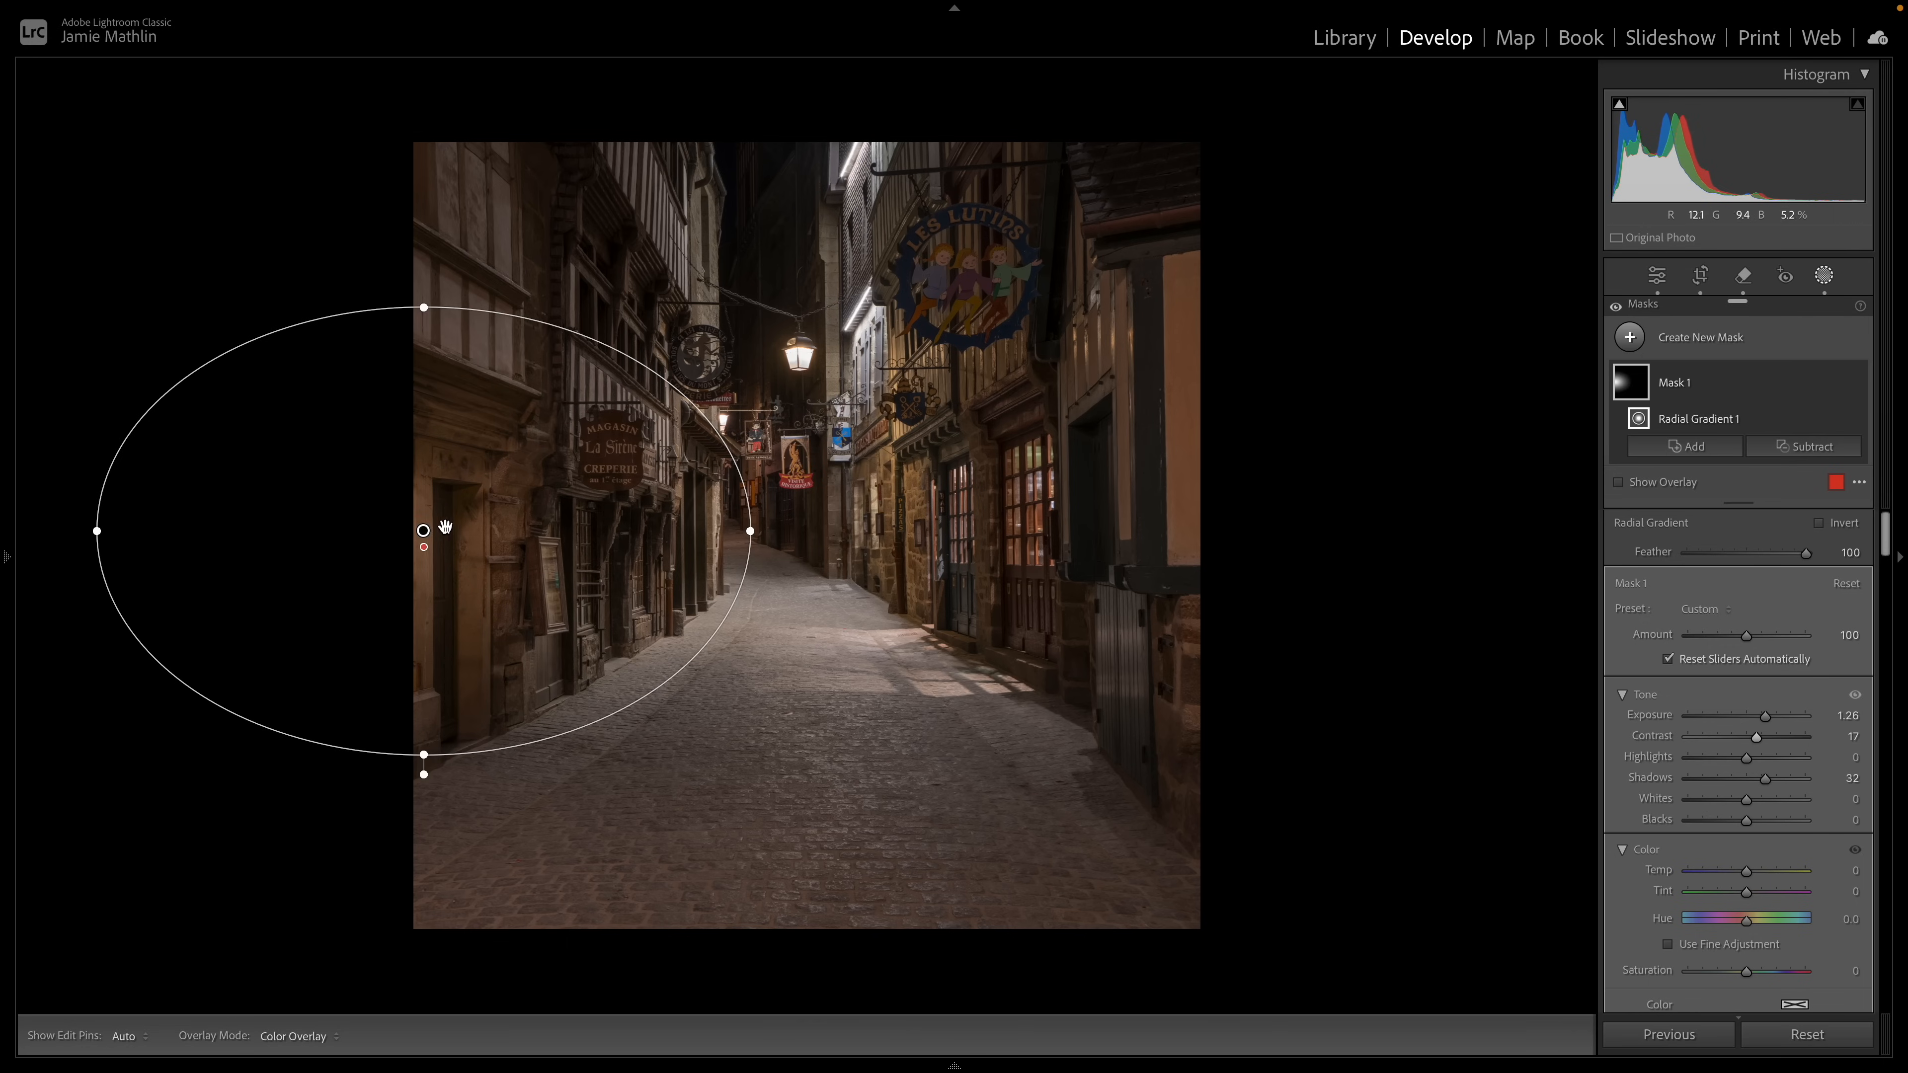
{"action": "left_click_drag", "start_coordinate": [421, 532], "coordinate": [289, 541]}
{"action": "left_click_drag", "start_coordinate": [610, 542], "coordinate": [719, 544]}
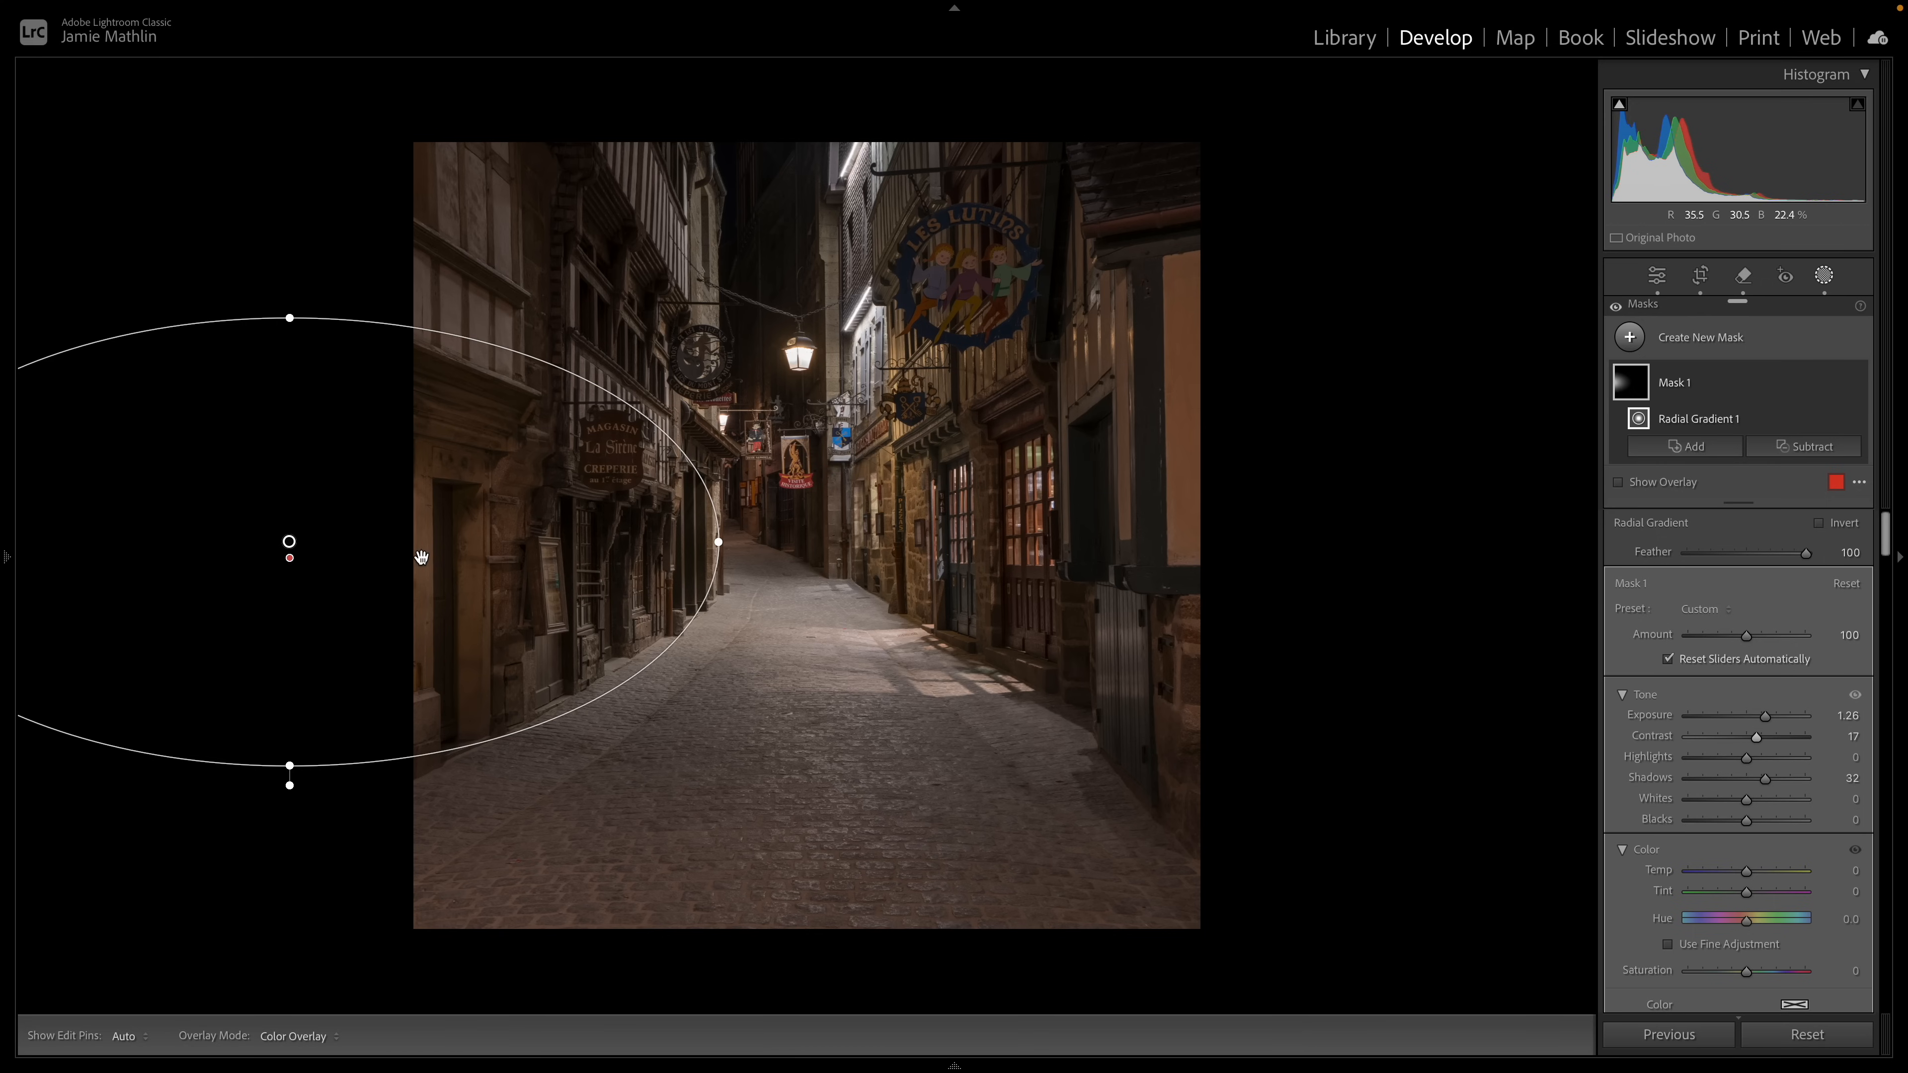
{"action": "left_click_drag", "start_coordinate": [1767, 720], "coordinate": [1756, 723]}
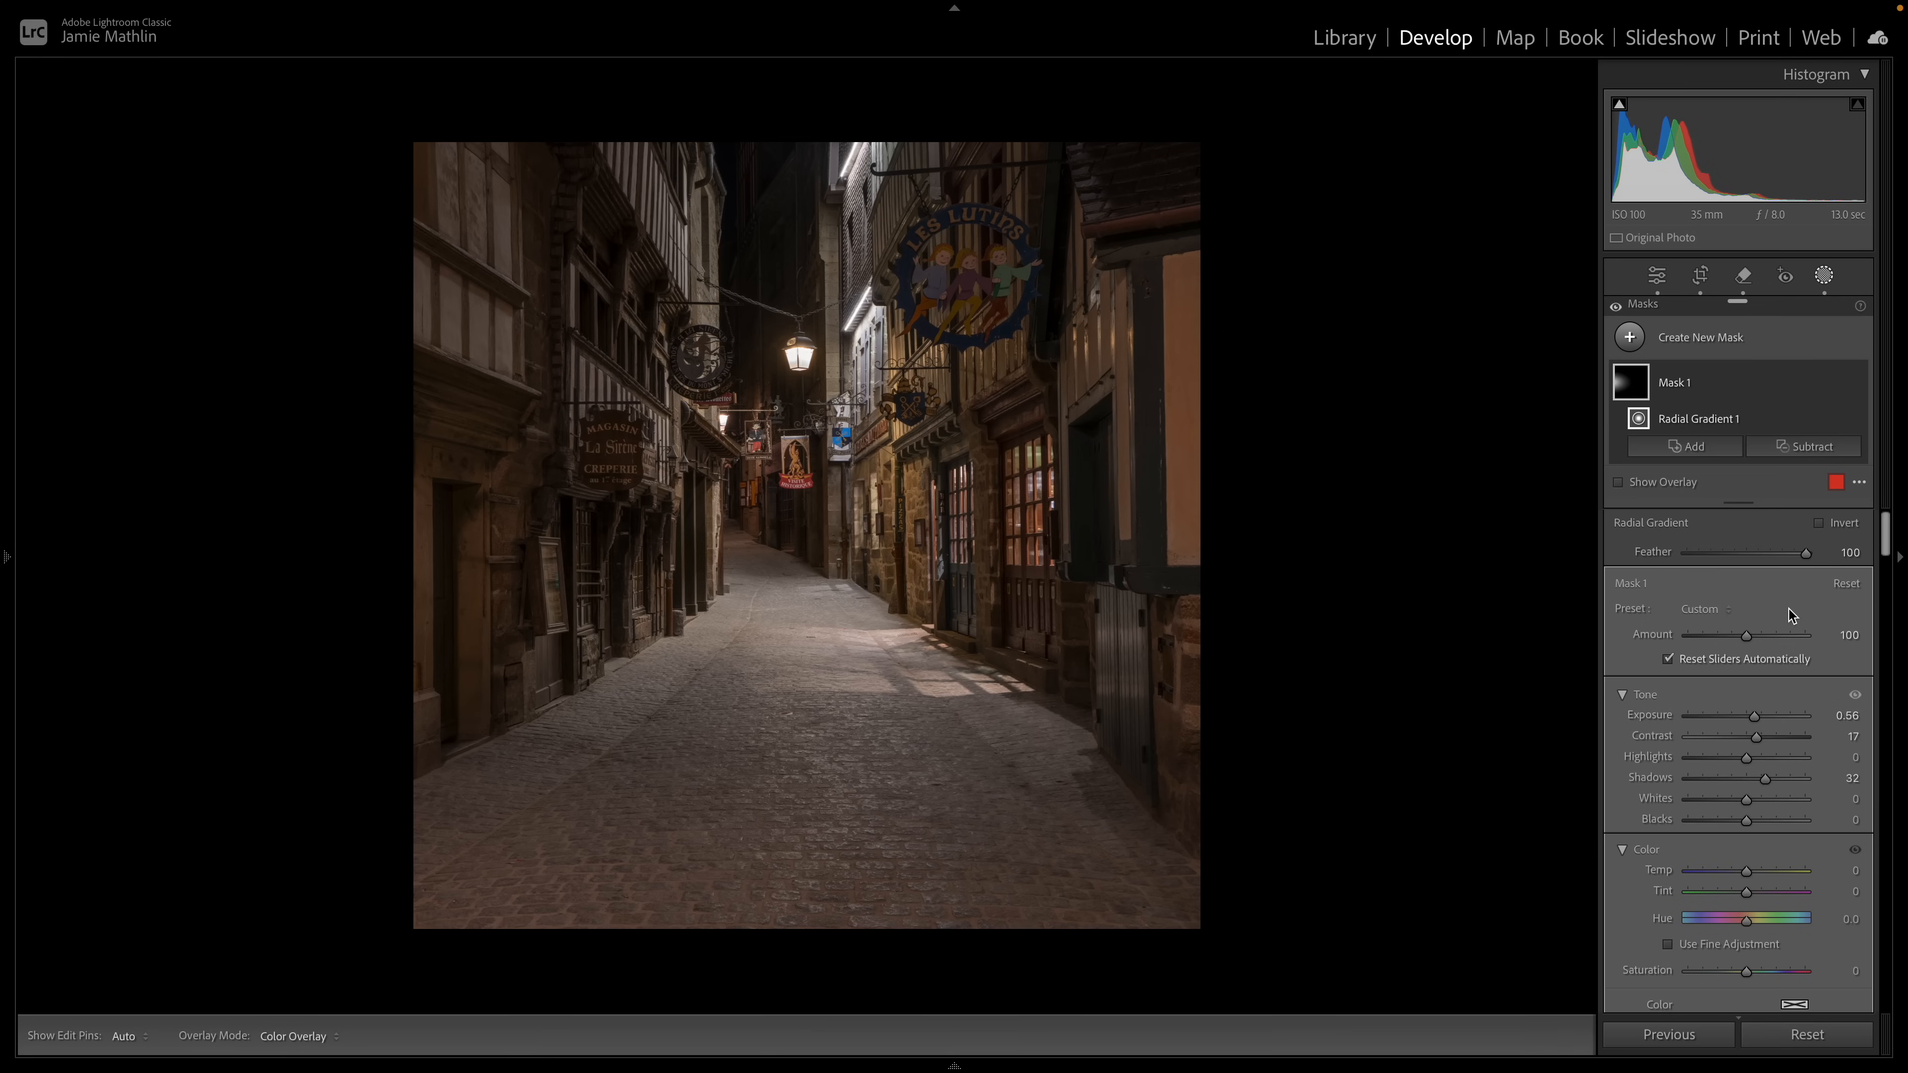
Step: Add a second mask with a wide, flat radial gradient over the cobbles in the lower-left part of the street
{"action": "left_click", "coordinate": [1681, 338]}
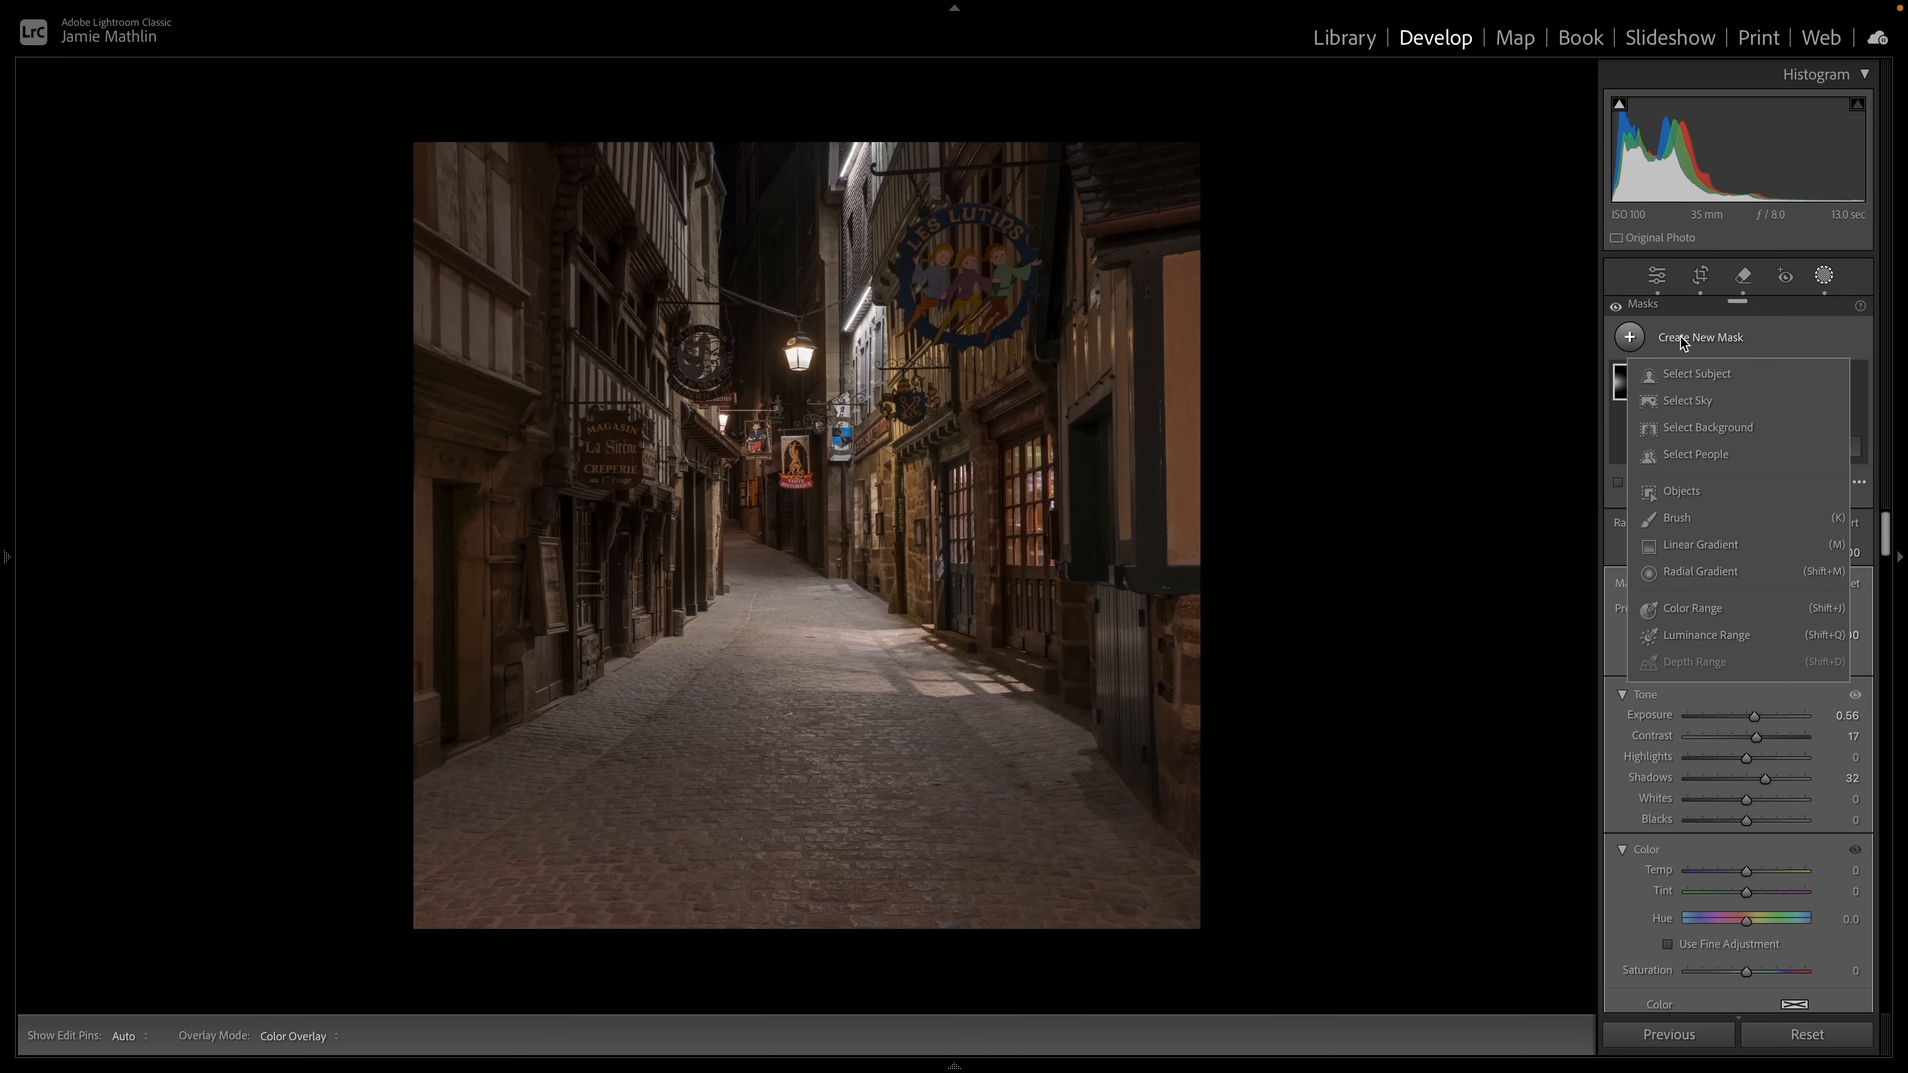
{"action": "left_click", "coordinate": [1699, 577]}
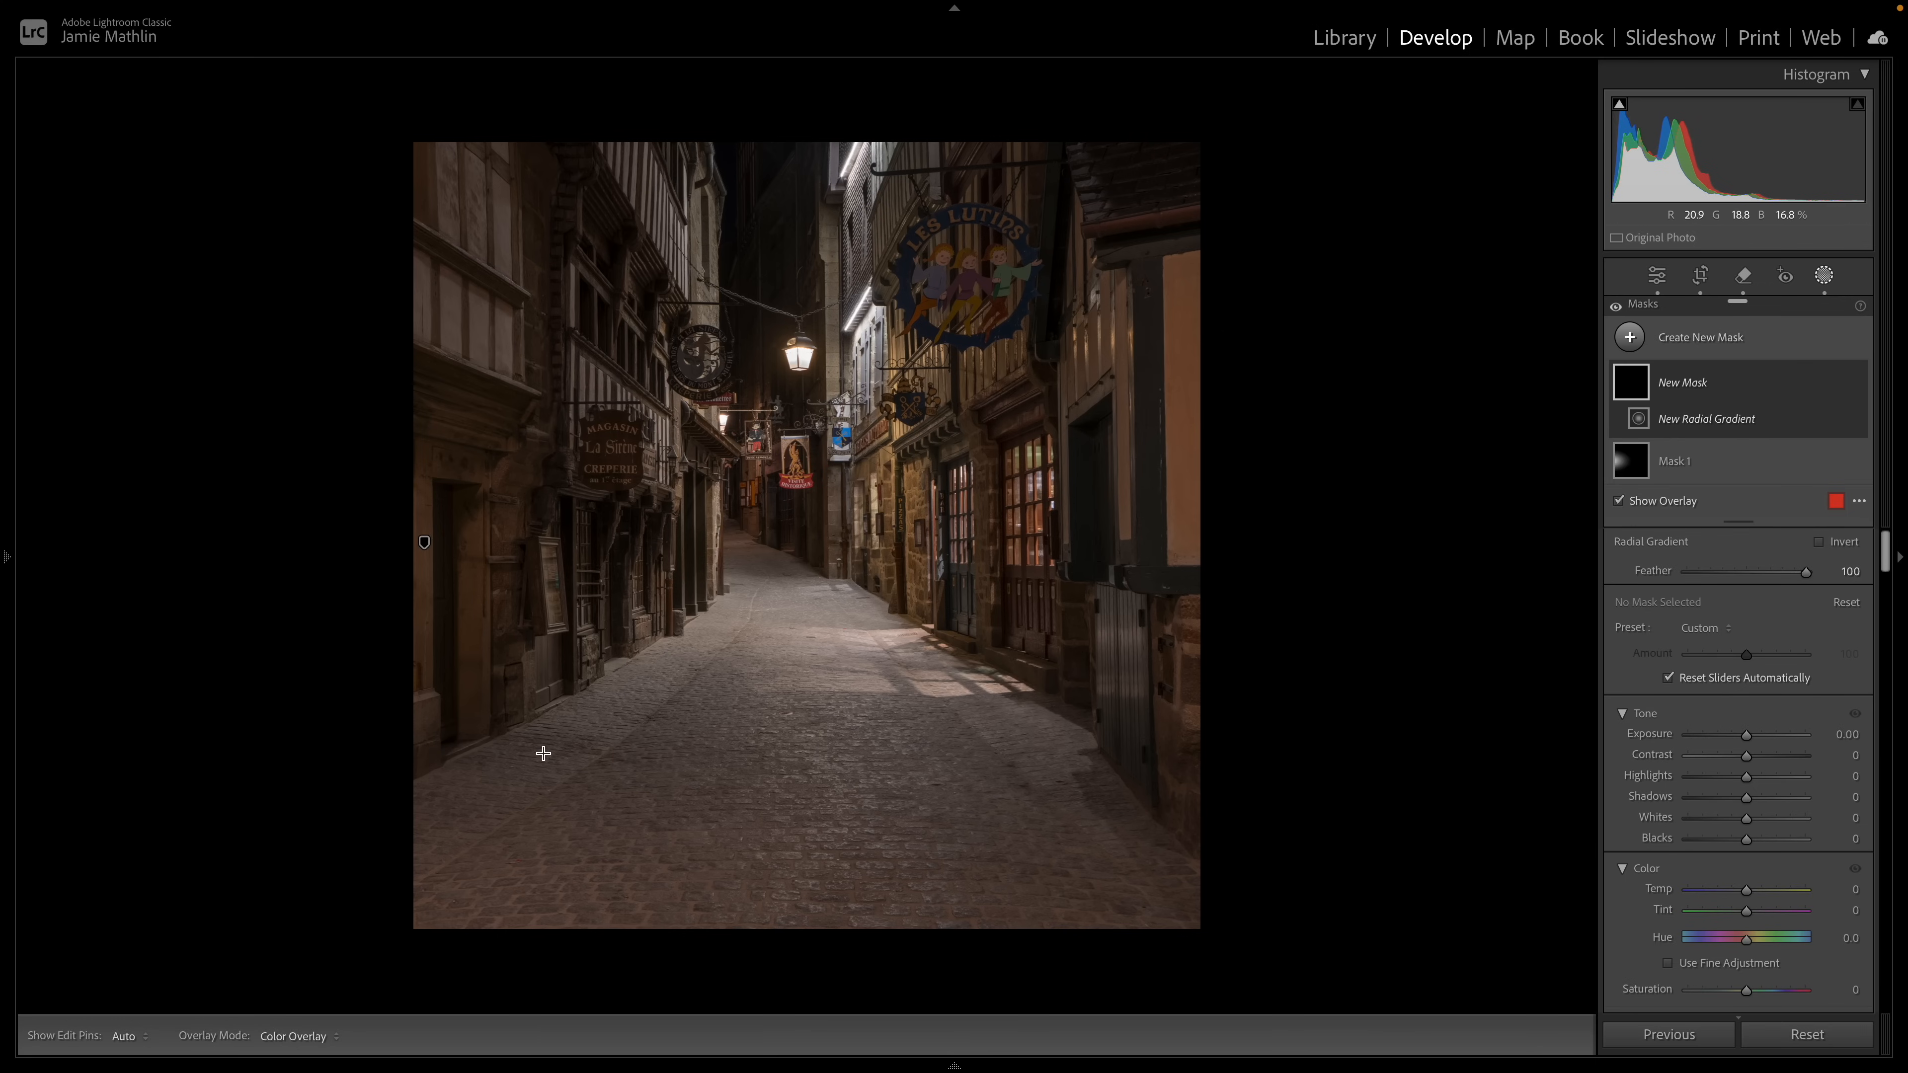
{"action": "left_click_drag", "start_coordinate": [574, 735], "coordinate": [866, 803]}
{"action": "left_click_drag", "start_coordinate": [574, 735], "coordinate": [572, 765]}
{"action": "left_click_drag", "start_coordinate": [574, 830], "coordinate": [573, 859]}
{"action": "left_click_drag", "start_coordinate": [574, 764], "coordinate": [574, 778]}
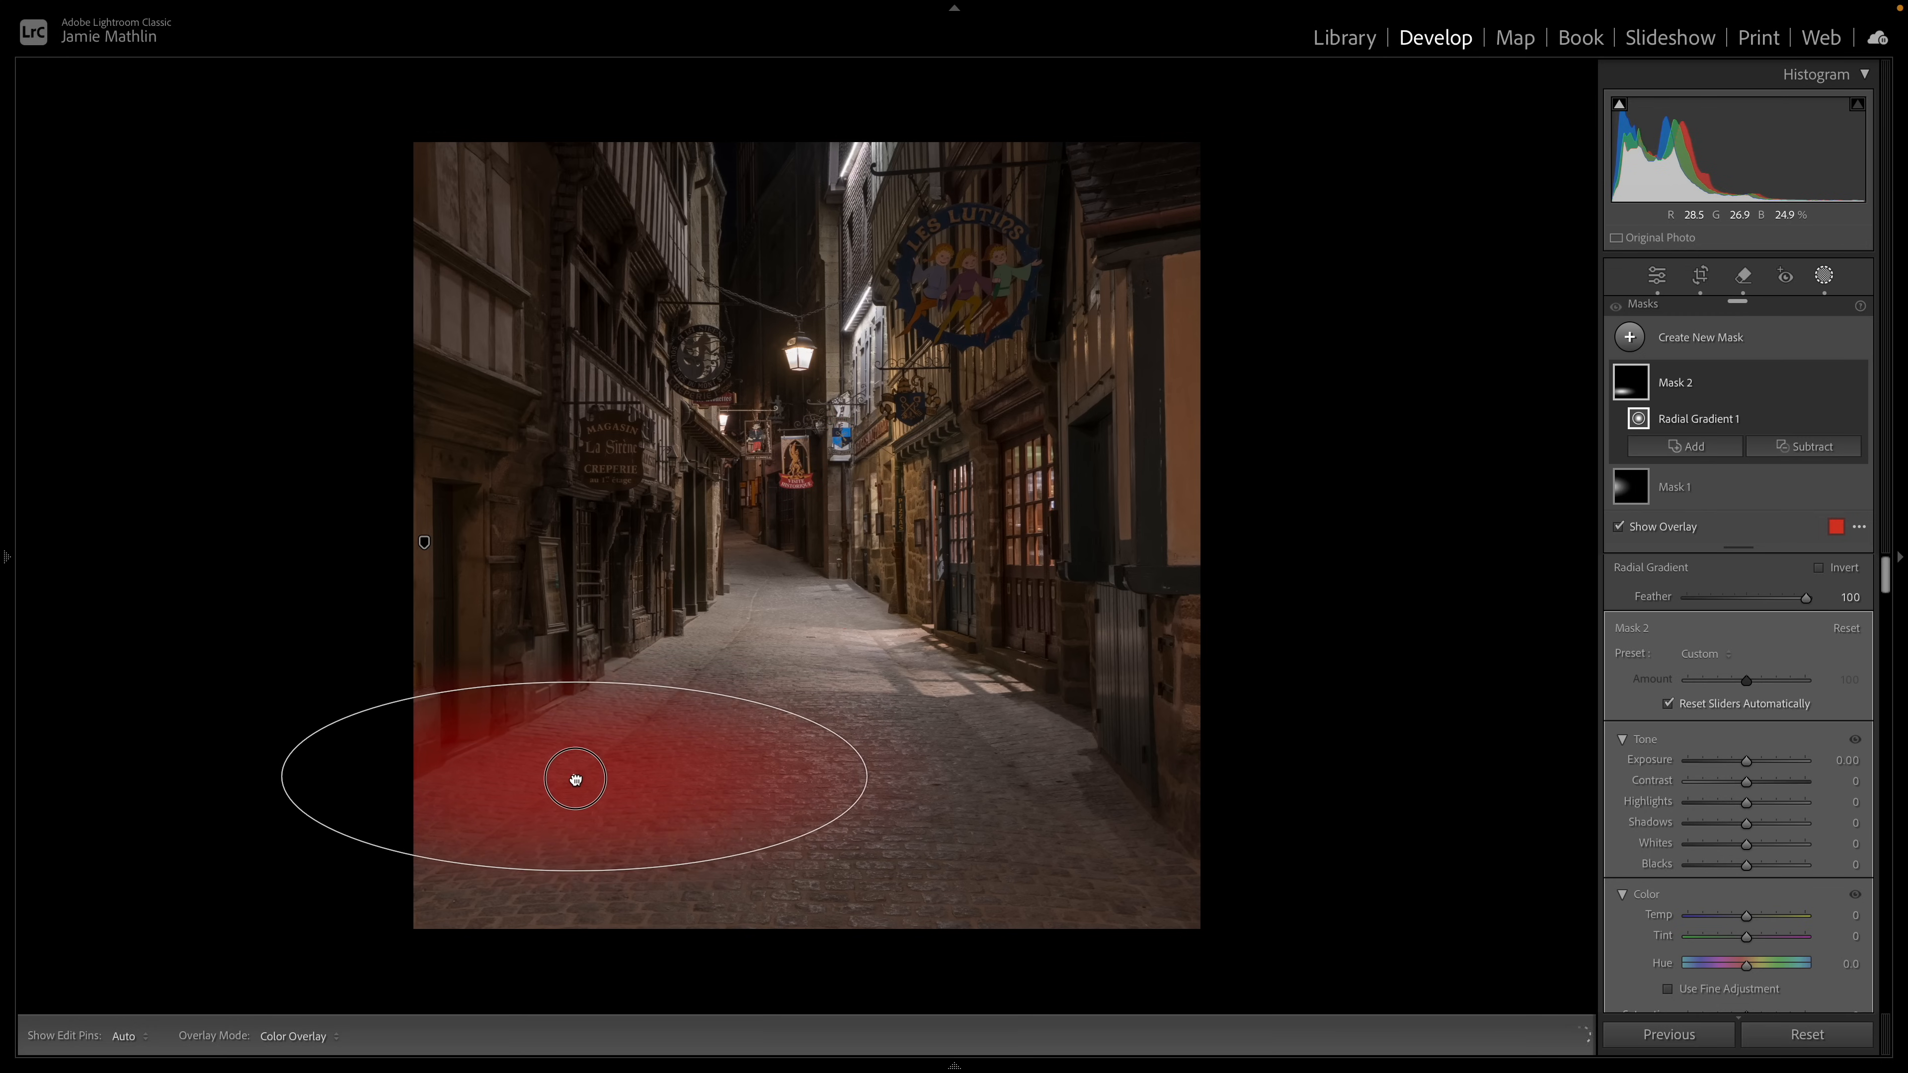
Step: Brighten and warm the cobble mask with exposure 0.74, temp 17 and tint 4
{"action": "key", "text": "o"}
{"action": "left_click_drag", "start_coordinate": [1748, 759], "coordinate": [1760, 761]}
{"action": "left_click_drag", "start_coordinate": [1746, 915], "coordinate": [1758, 919]}
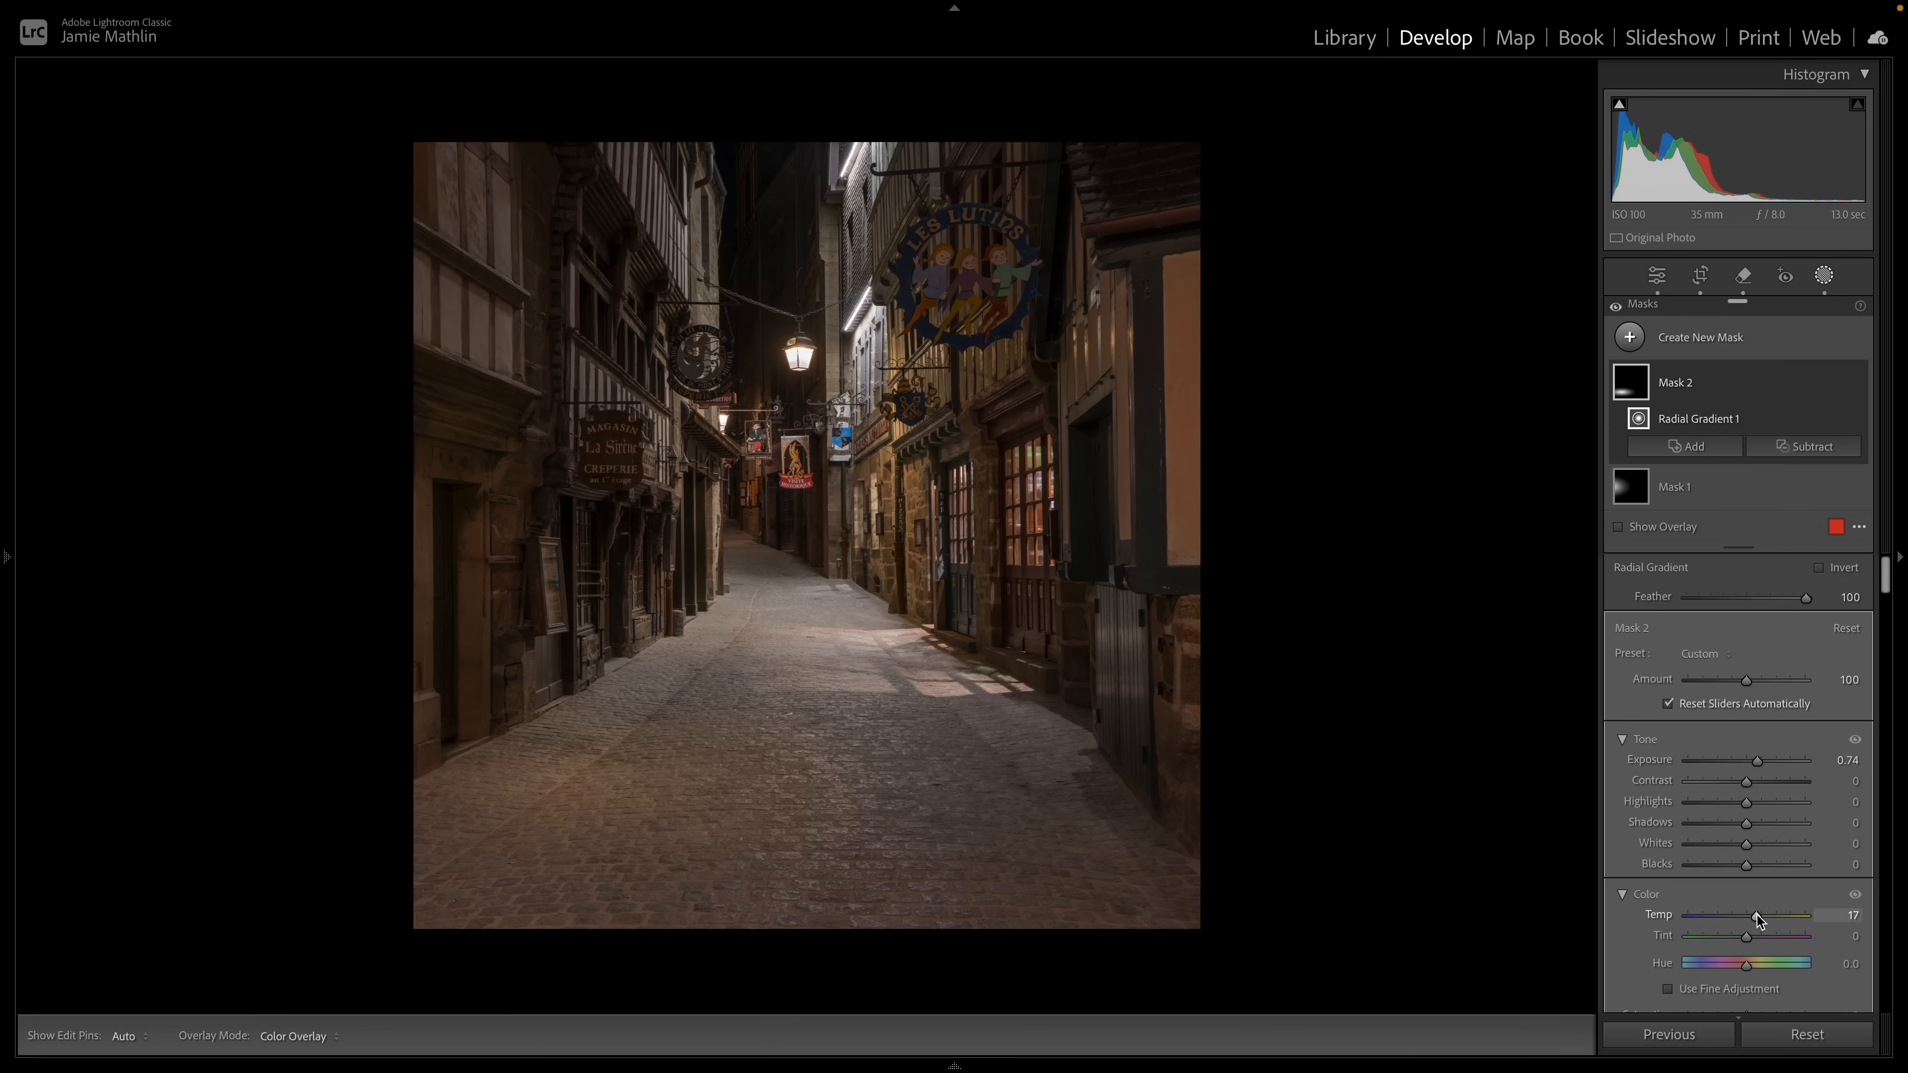
{"action": "left_click_drag", "start_coordinate": [1747, 937], "coordinate": [1751, 937]}
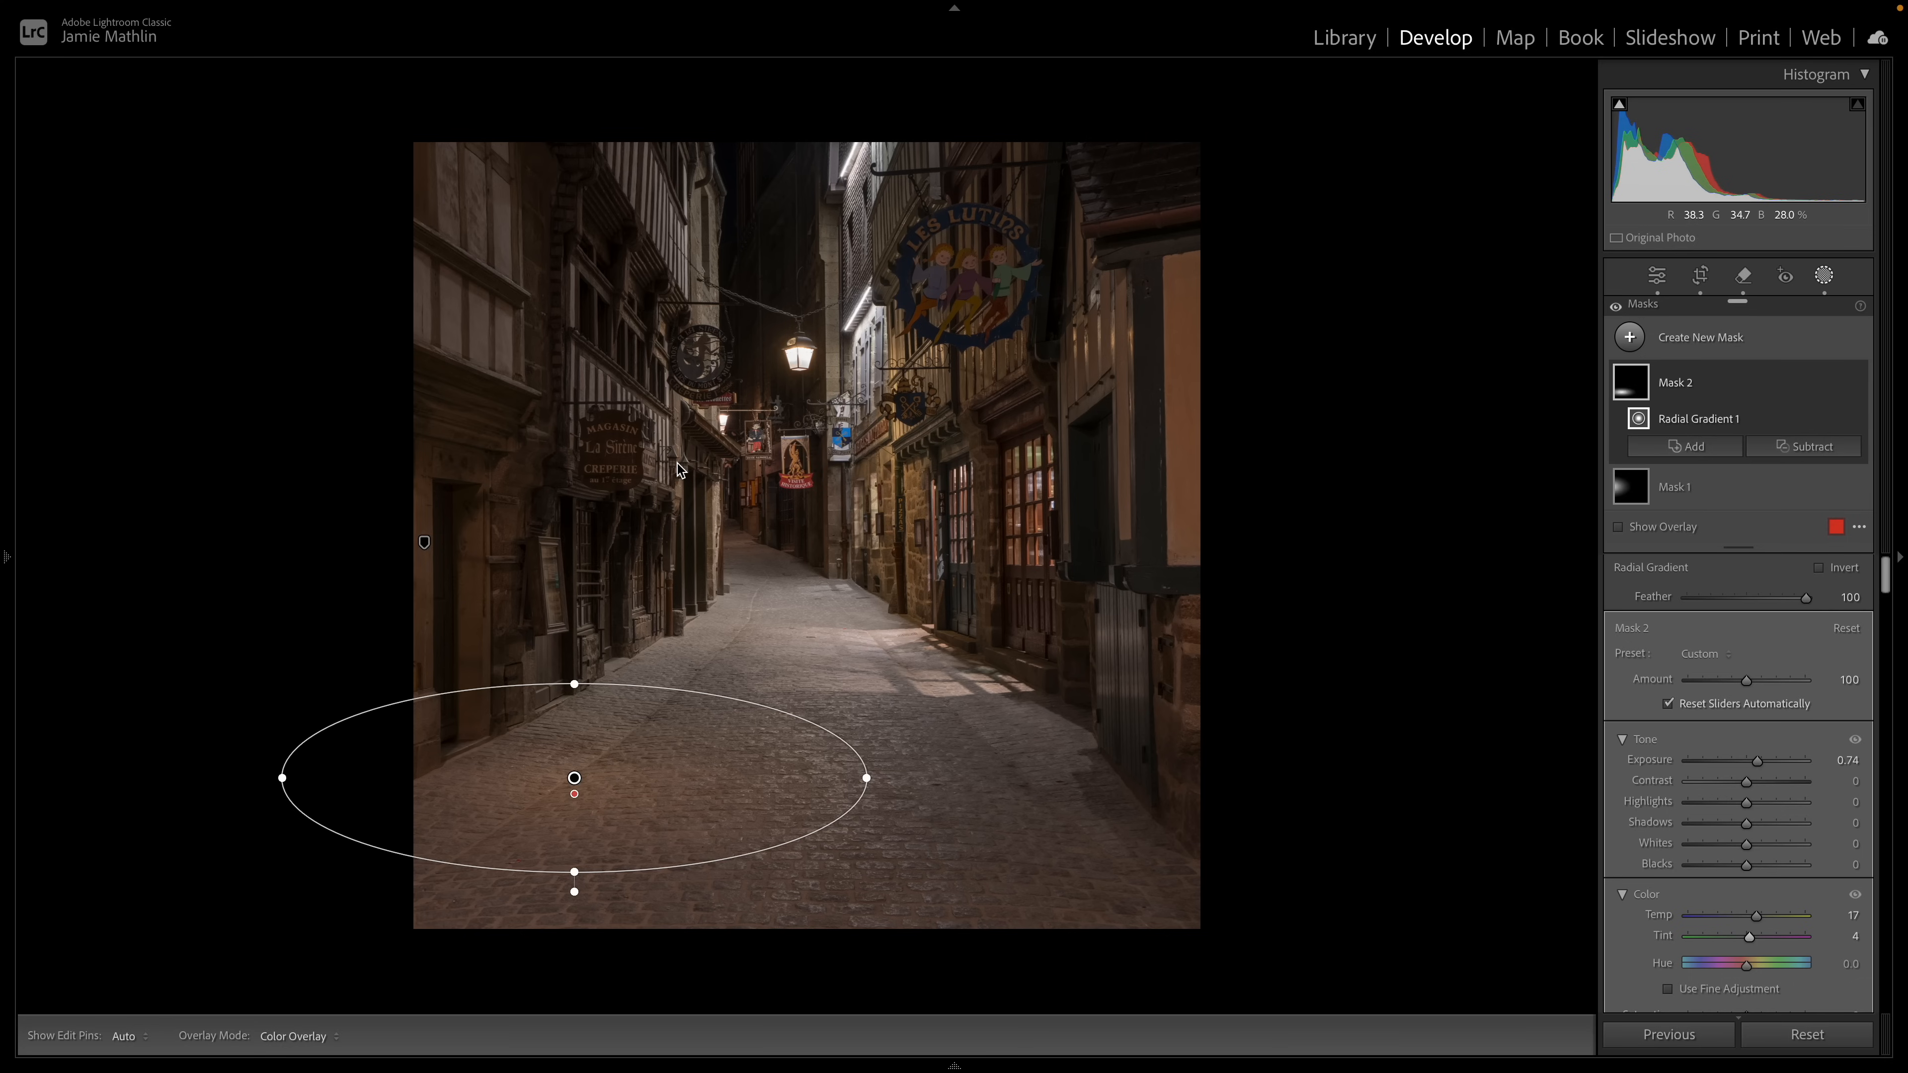
Step: Create a small radial gradient mask over the right one of the two wall lanterns beside the La Sirène sign and set exposure to 3.00
{"action": "key", "text": "z"}
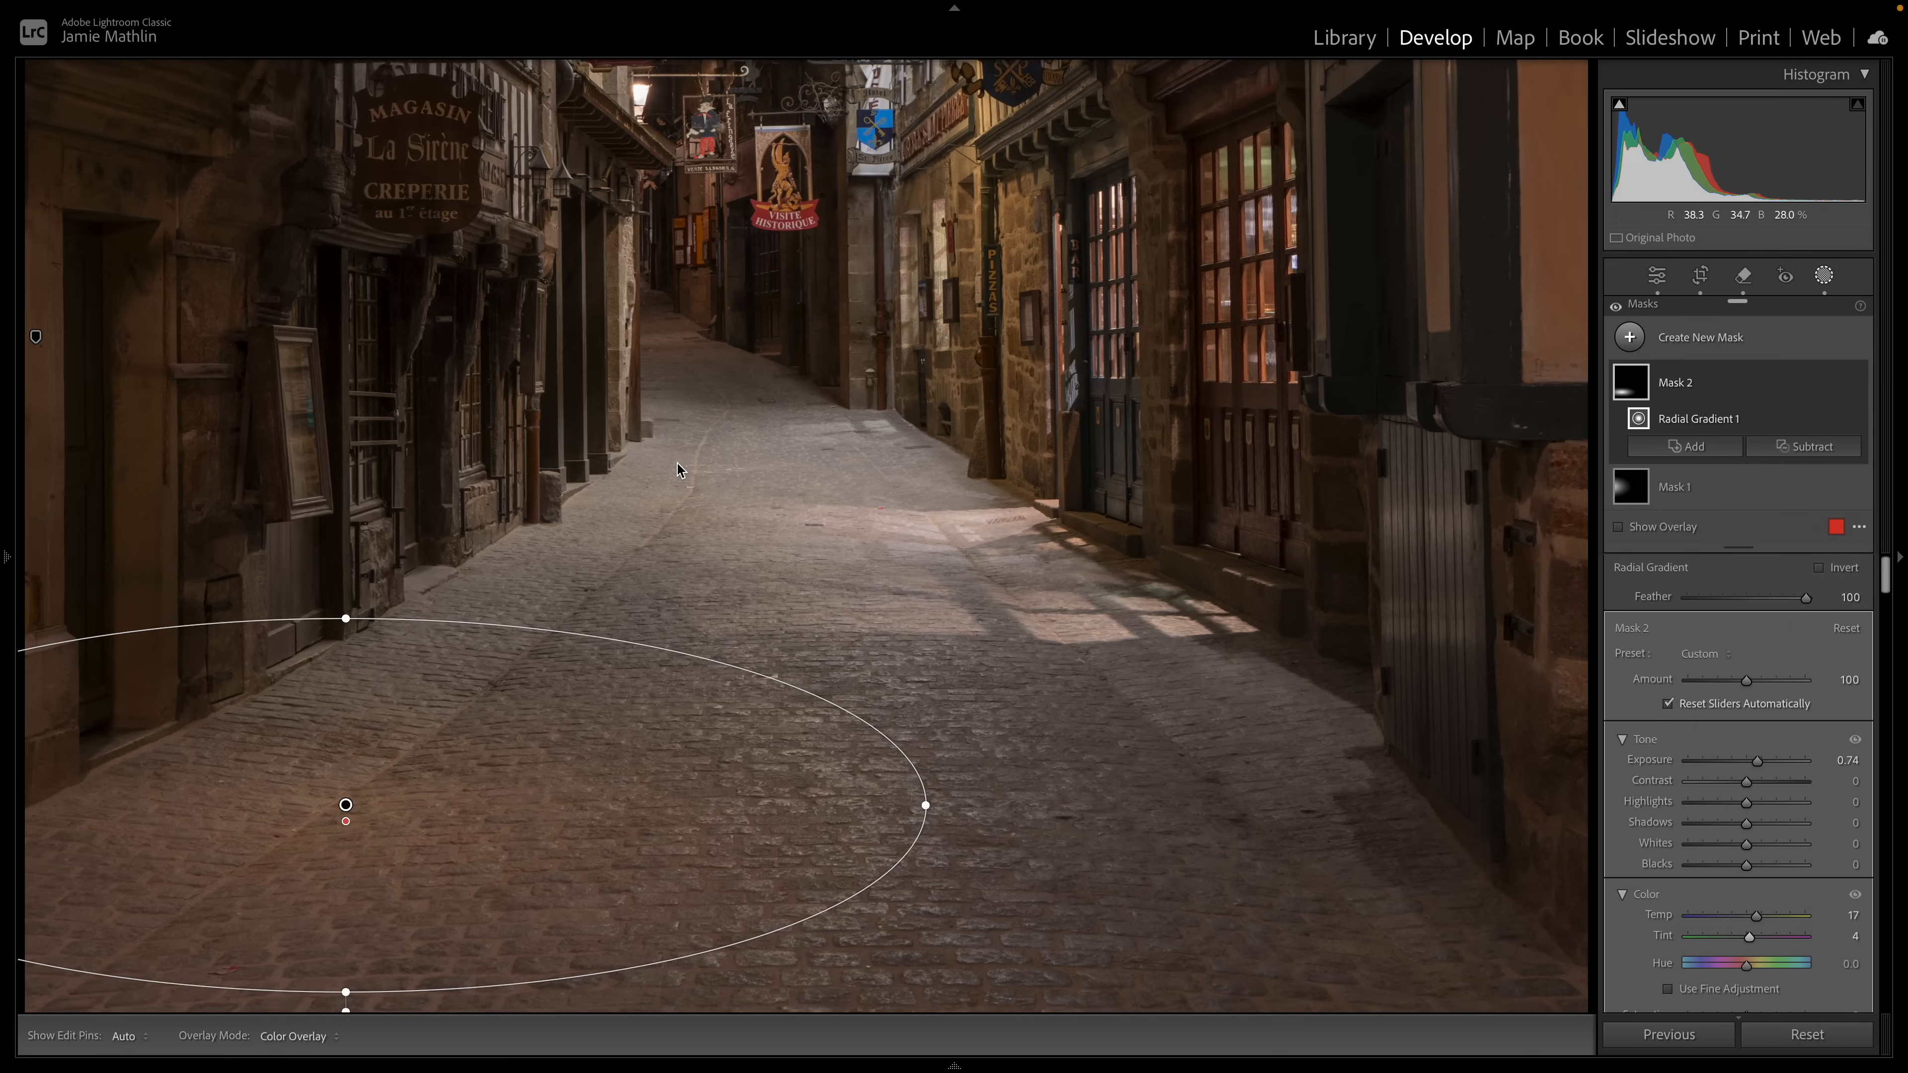
{"action": "scroll", "coordinate": [634, 398], "scroll_direction": "up", "scroll_amount": 5}
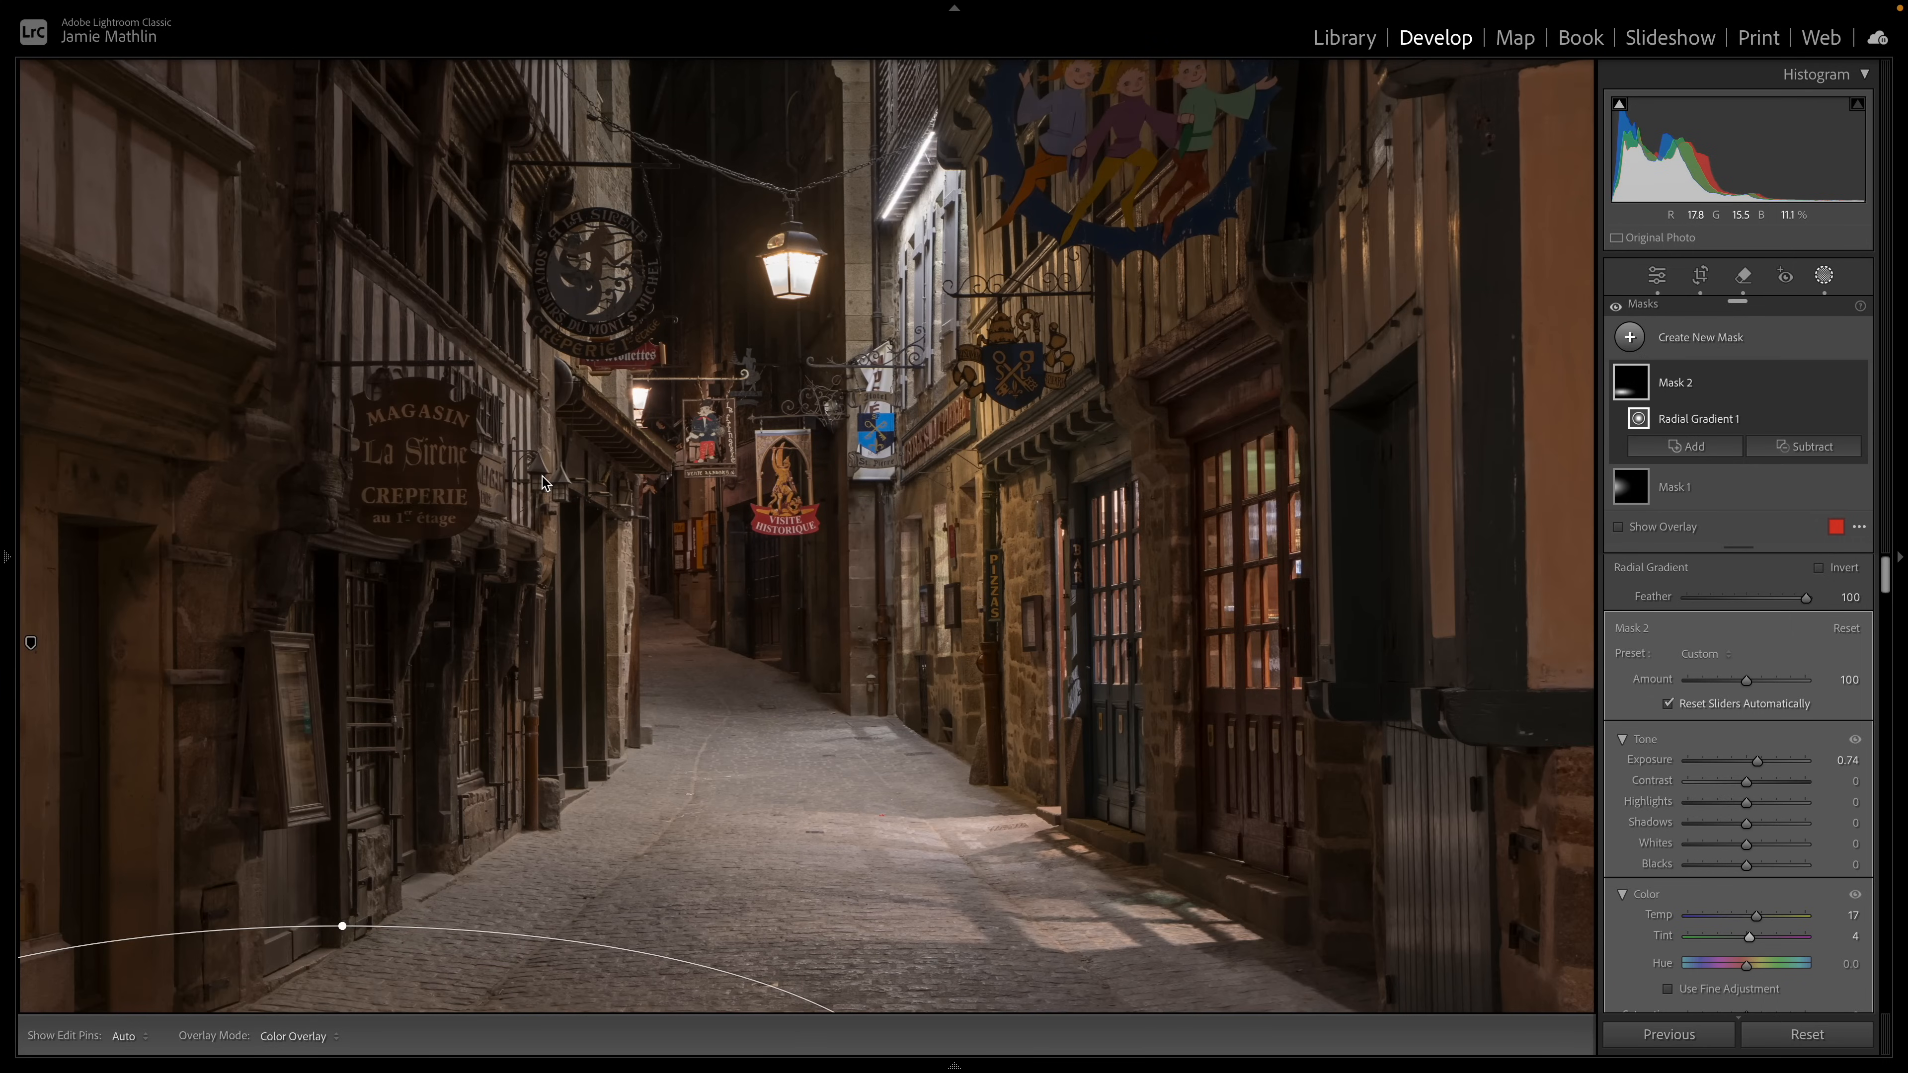
{"action": "key", "text": "super+equal"}
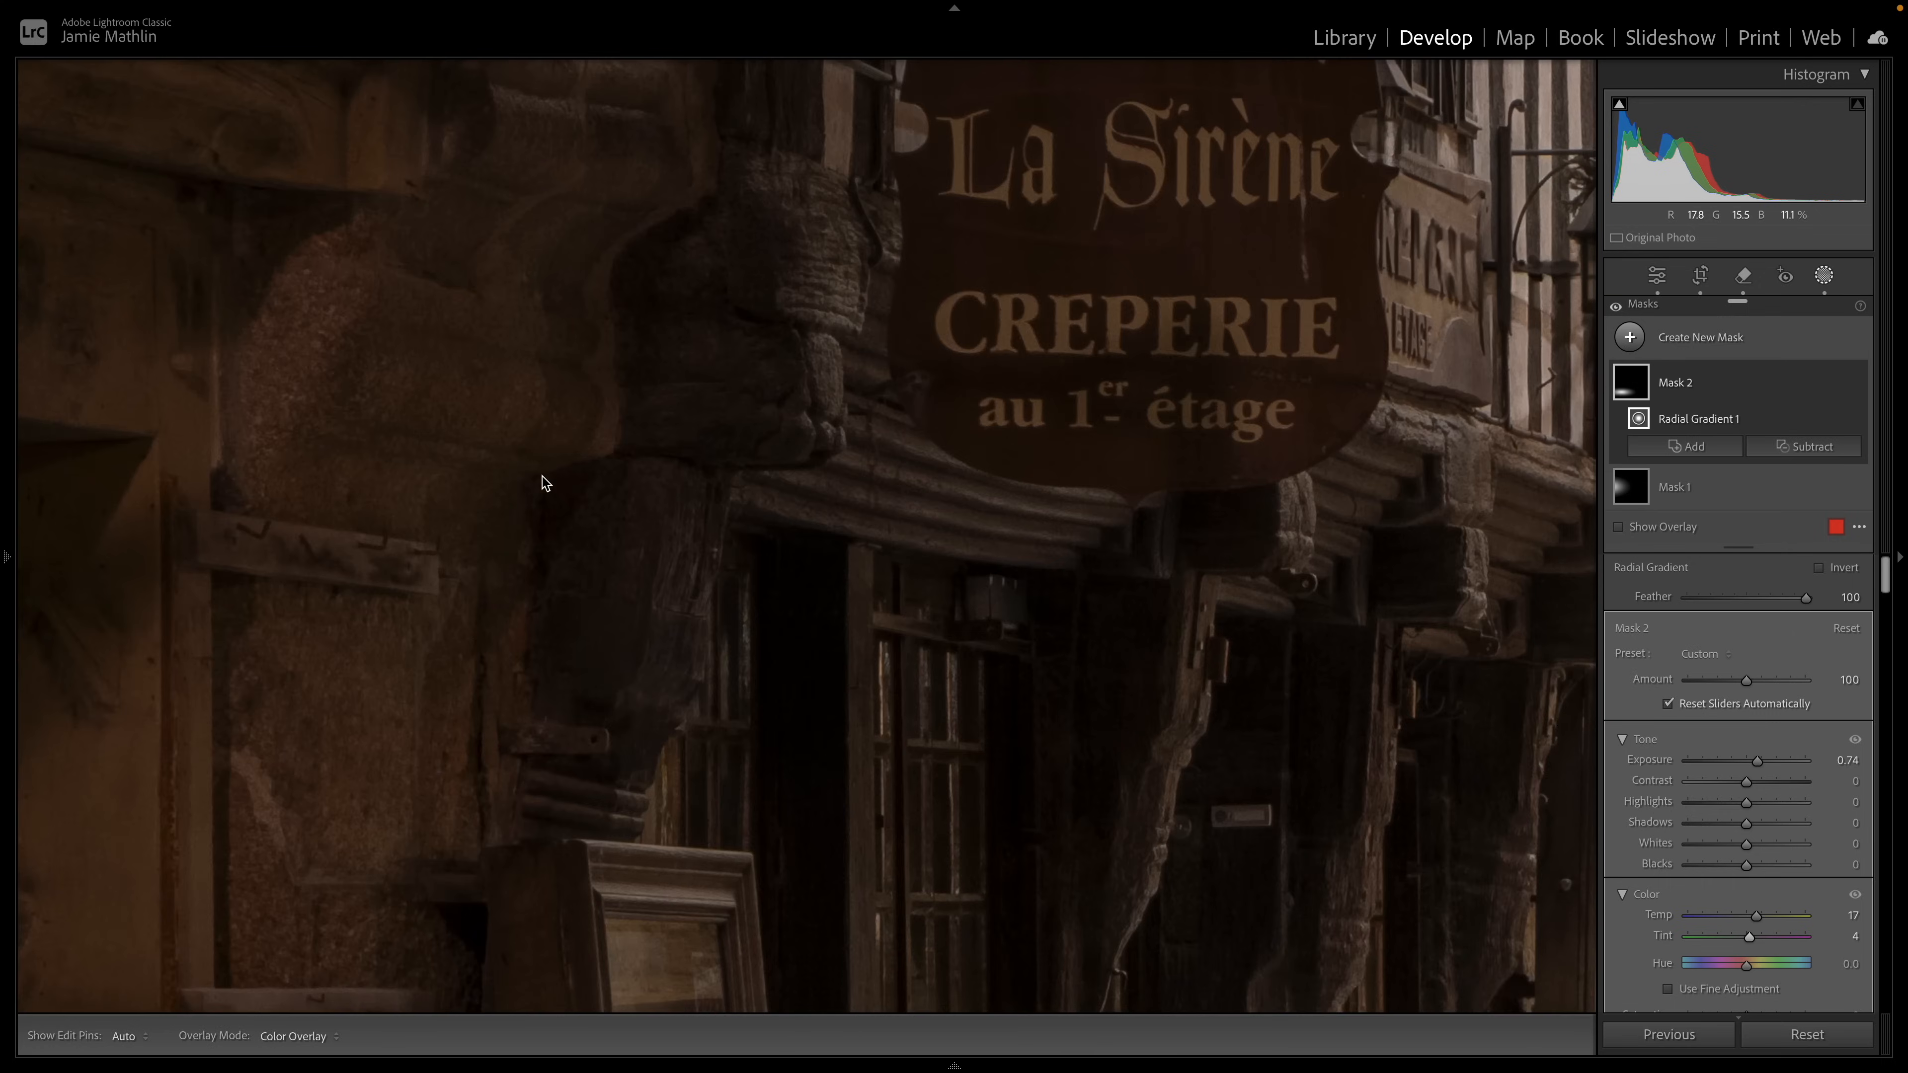
{"action": "left_click_drag", "start_coordinate": [965, 624], "coordinate": [42, 703]}
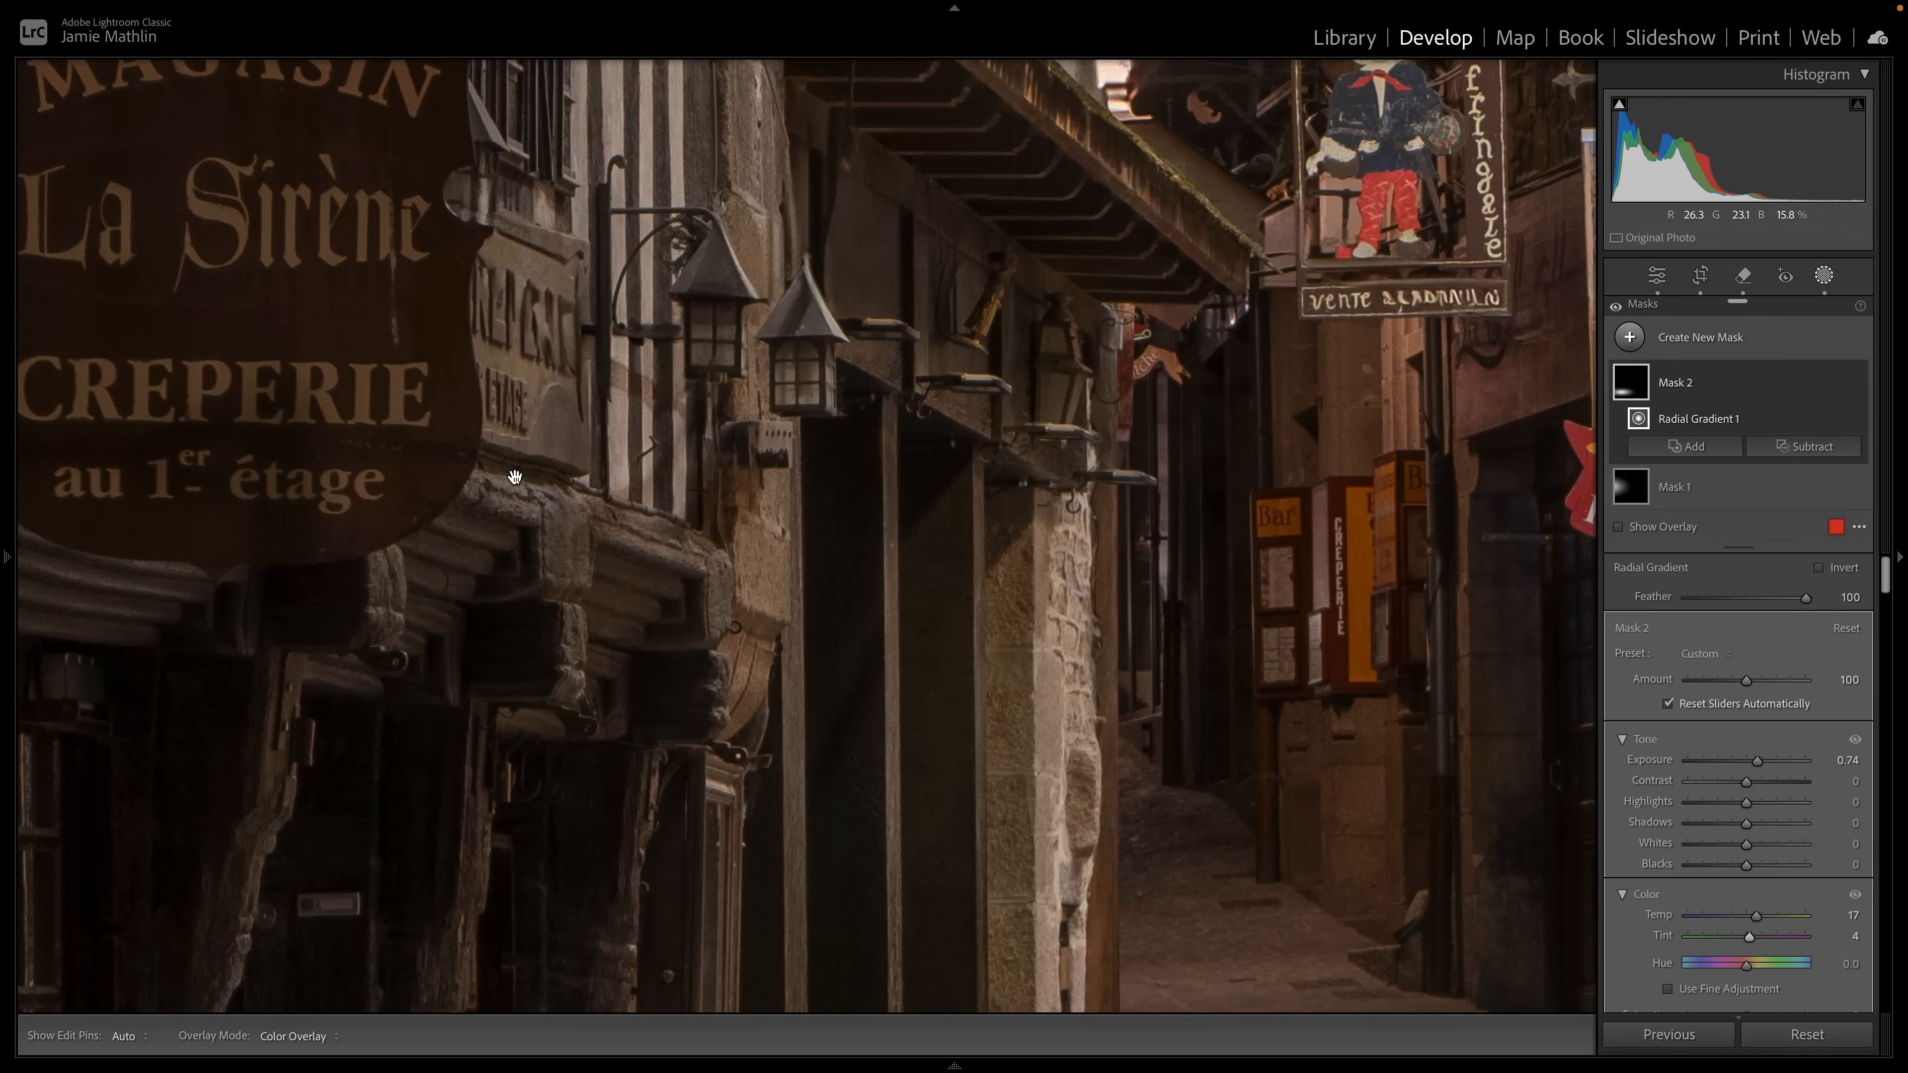
{"action": "left_click_drag", "start_coordinate": [511, 478], "coordinate": [669, 669]}
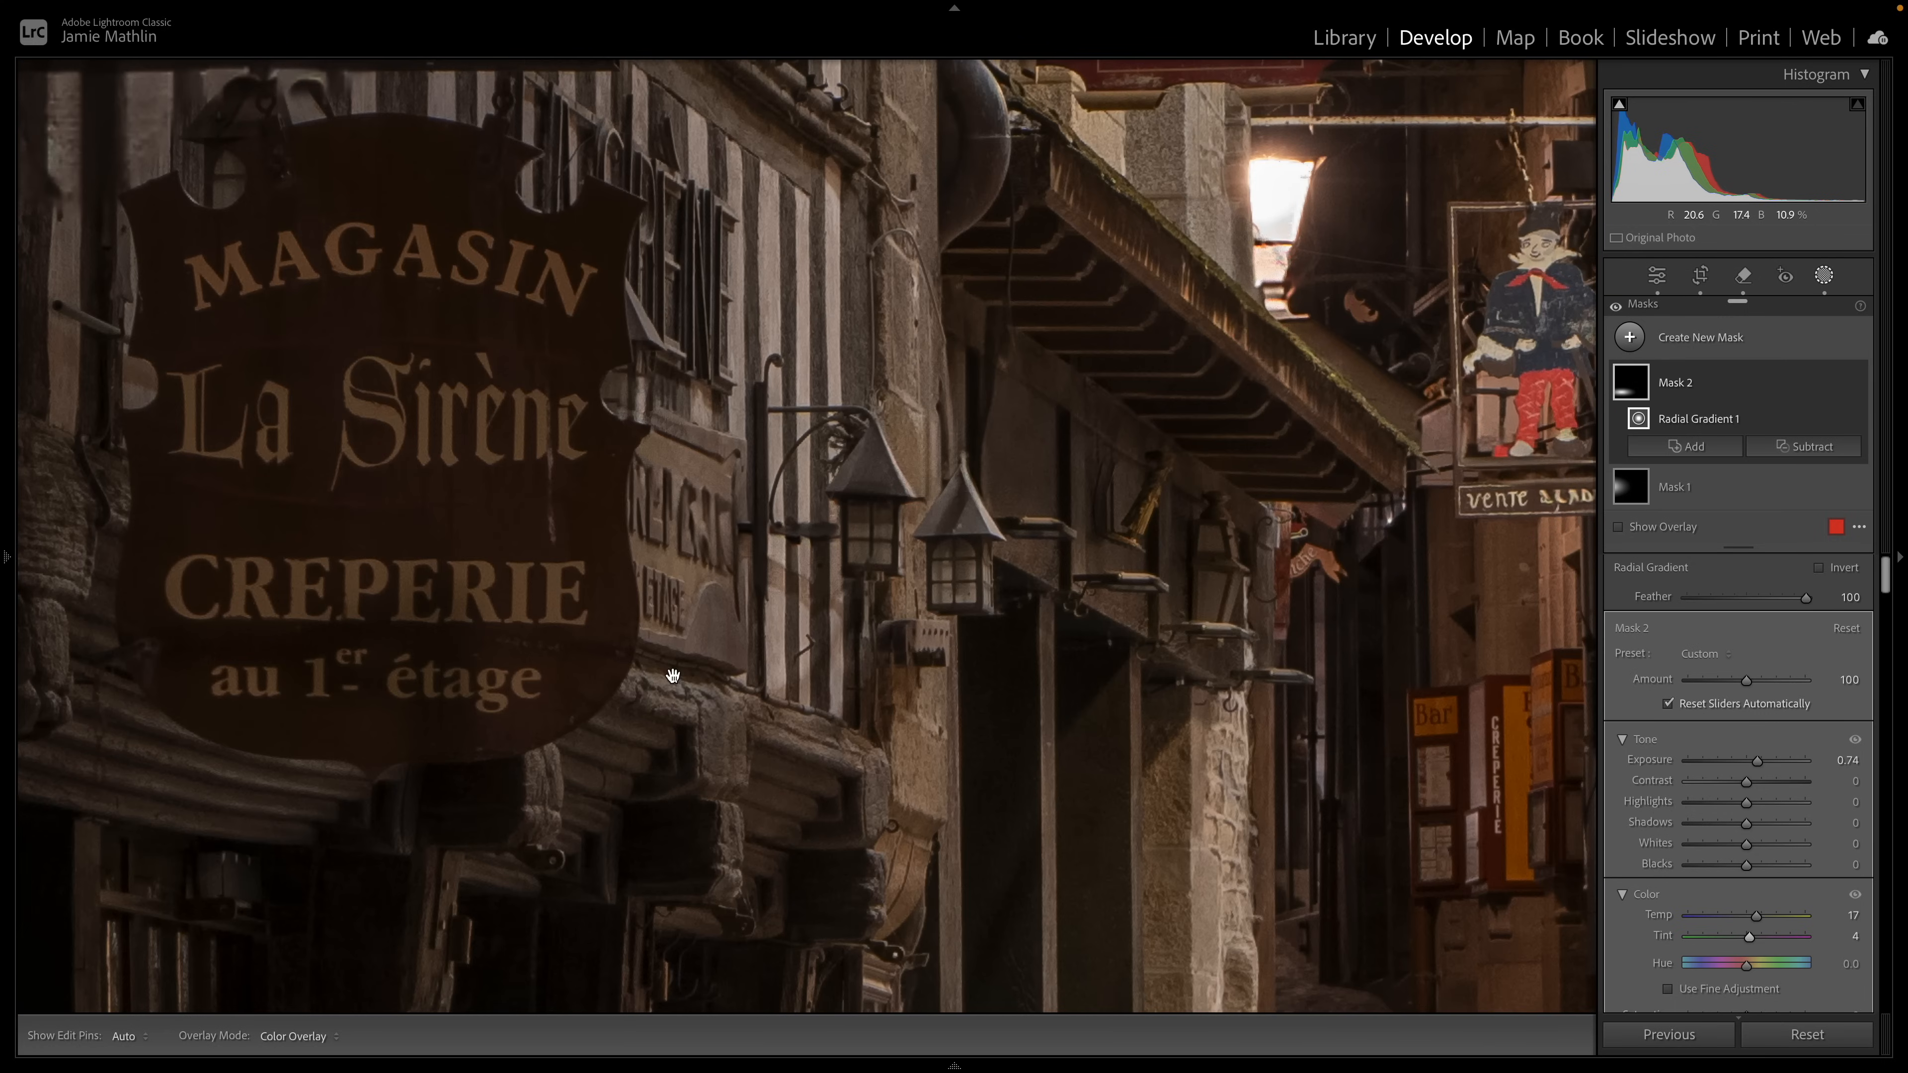
{"action": "left_click", "coordinate": [1691, 344]}
{"action": "left_click", "coordinate": [1713, 571]}
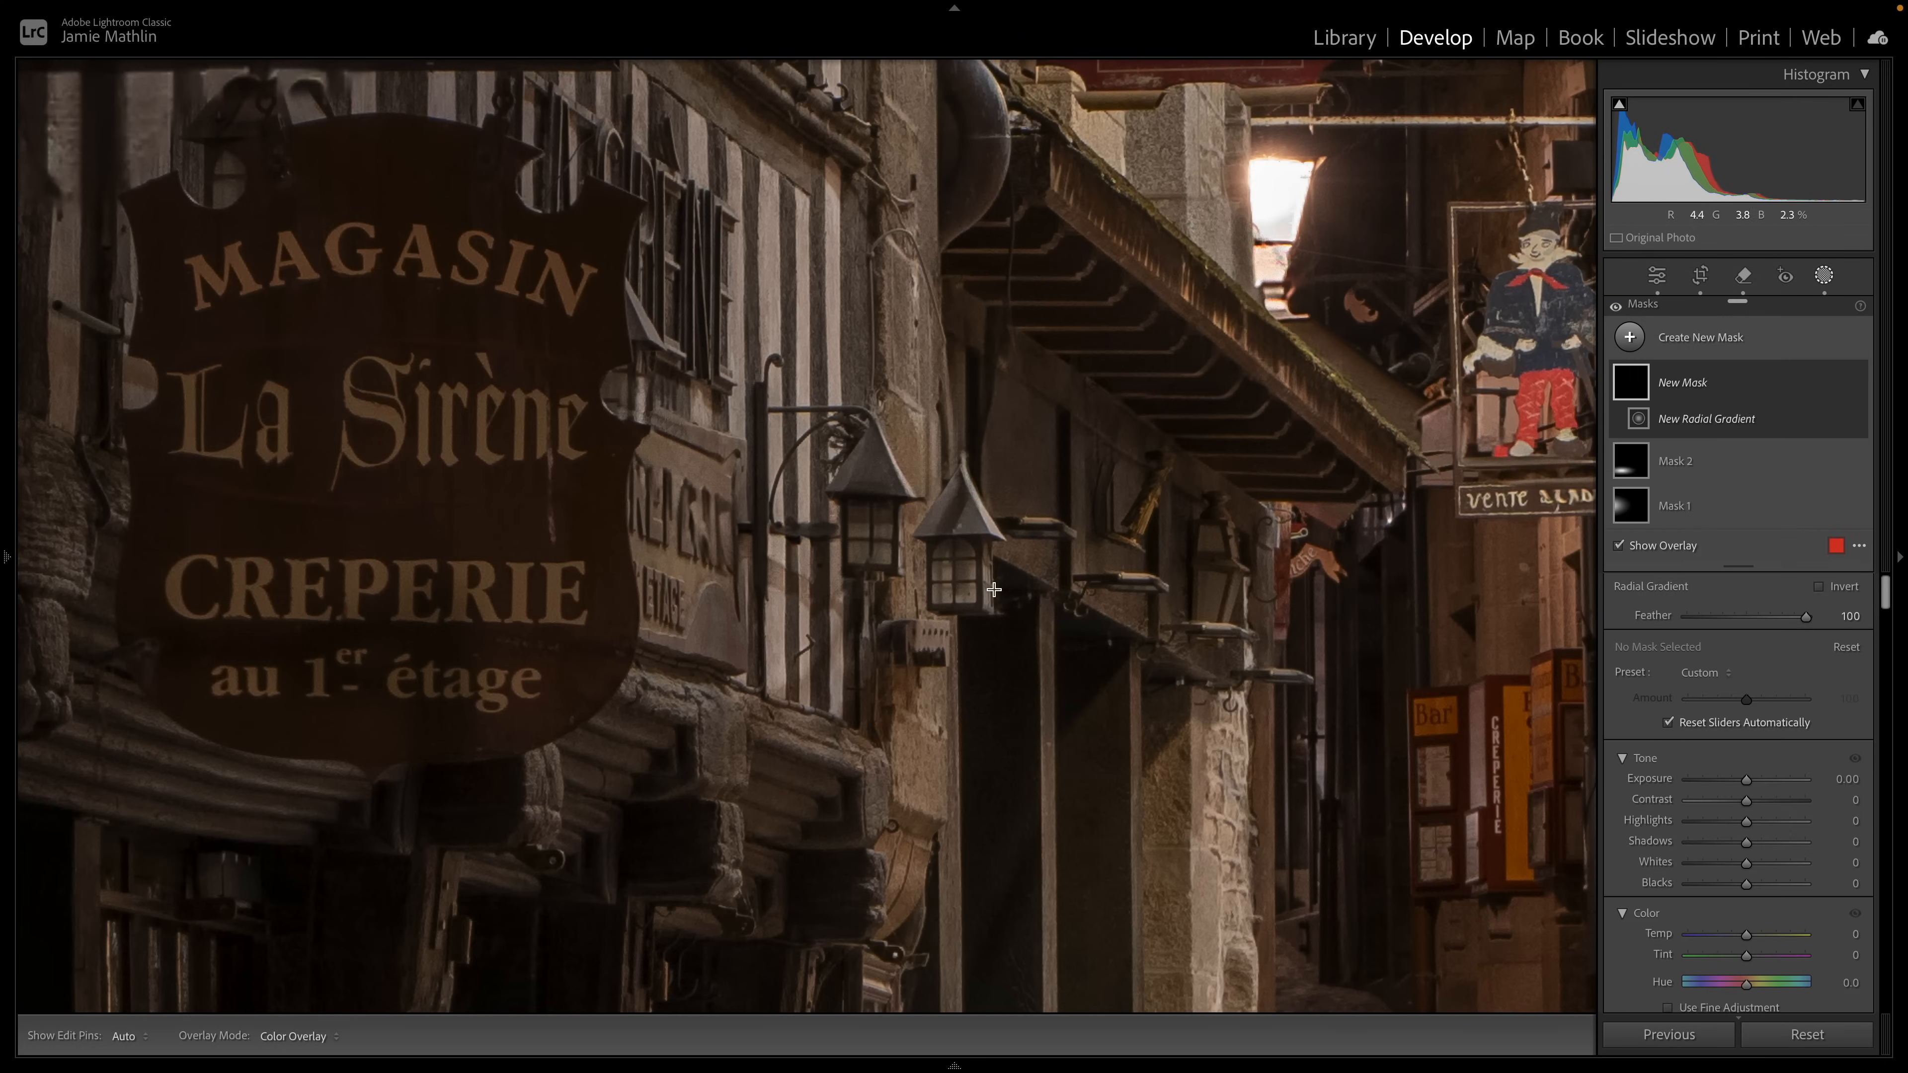
{"action": "mouse_move", "coordinate": [951, 536]}
{"action": "left_mouse_down"}
{"action": "mouse_move", "coordinate": [1003, 624]}
{"action": "mouse_move", "coordinate": [951, 535]}
{"action": "mouse_move", "coordinate": [959, 567]}
{"action": "left_mouse_up"}
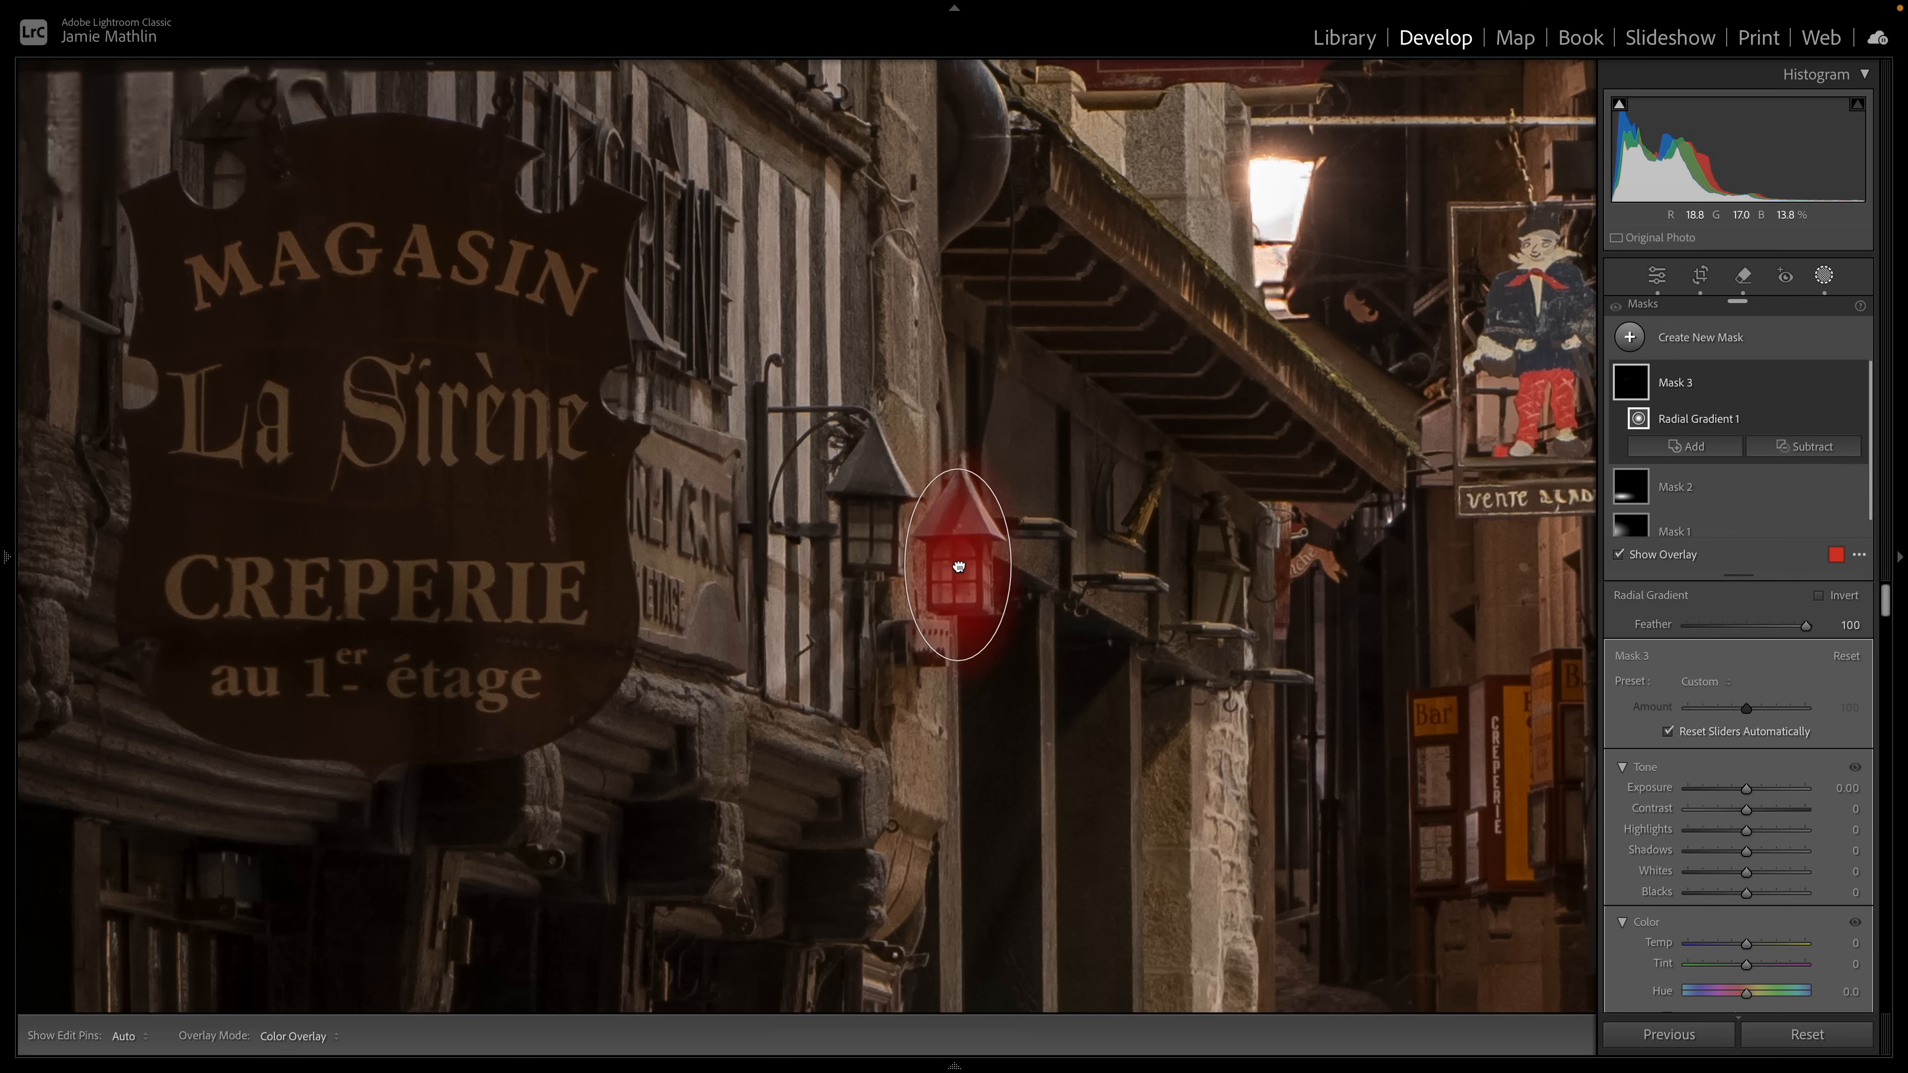
{"action": "key", "text": "o"}
{"action": "left_click_drag", "start_coordinate": [1746, 789], "coordinate": [1788, 790]}
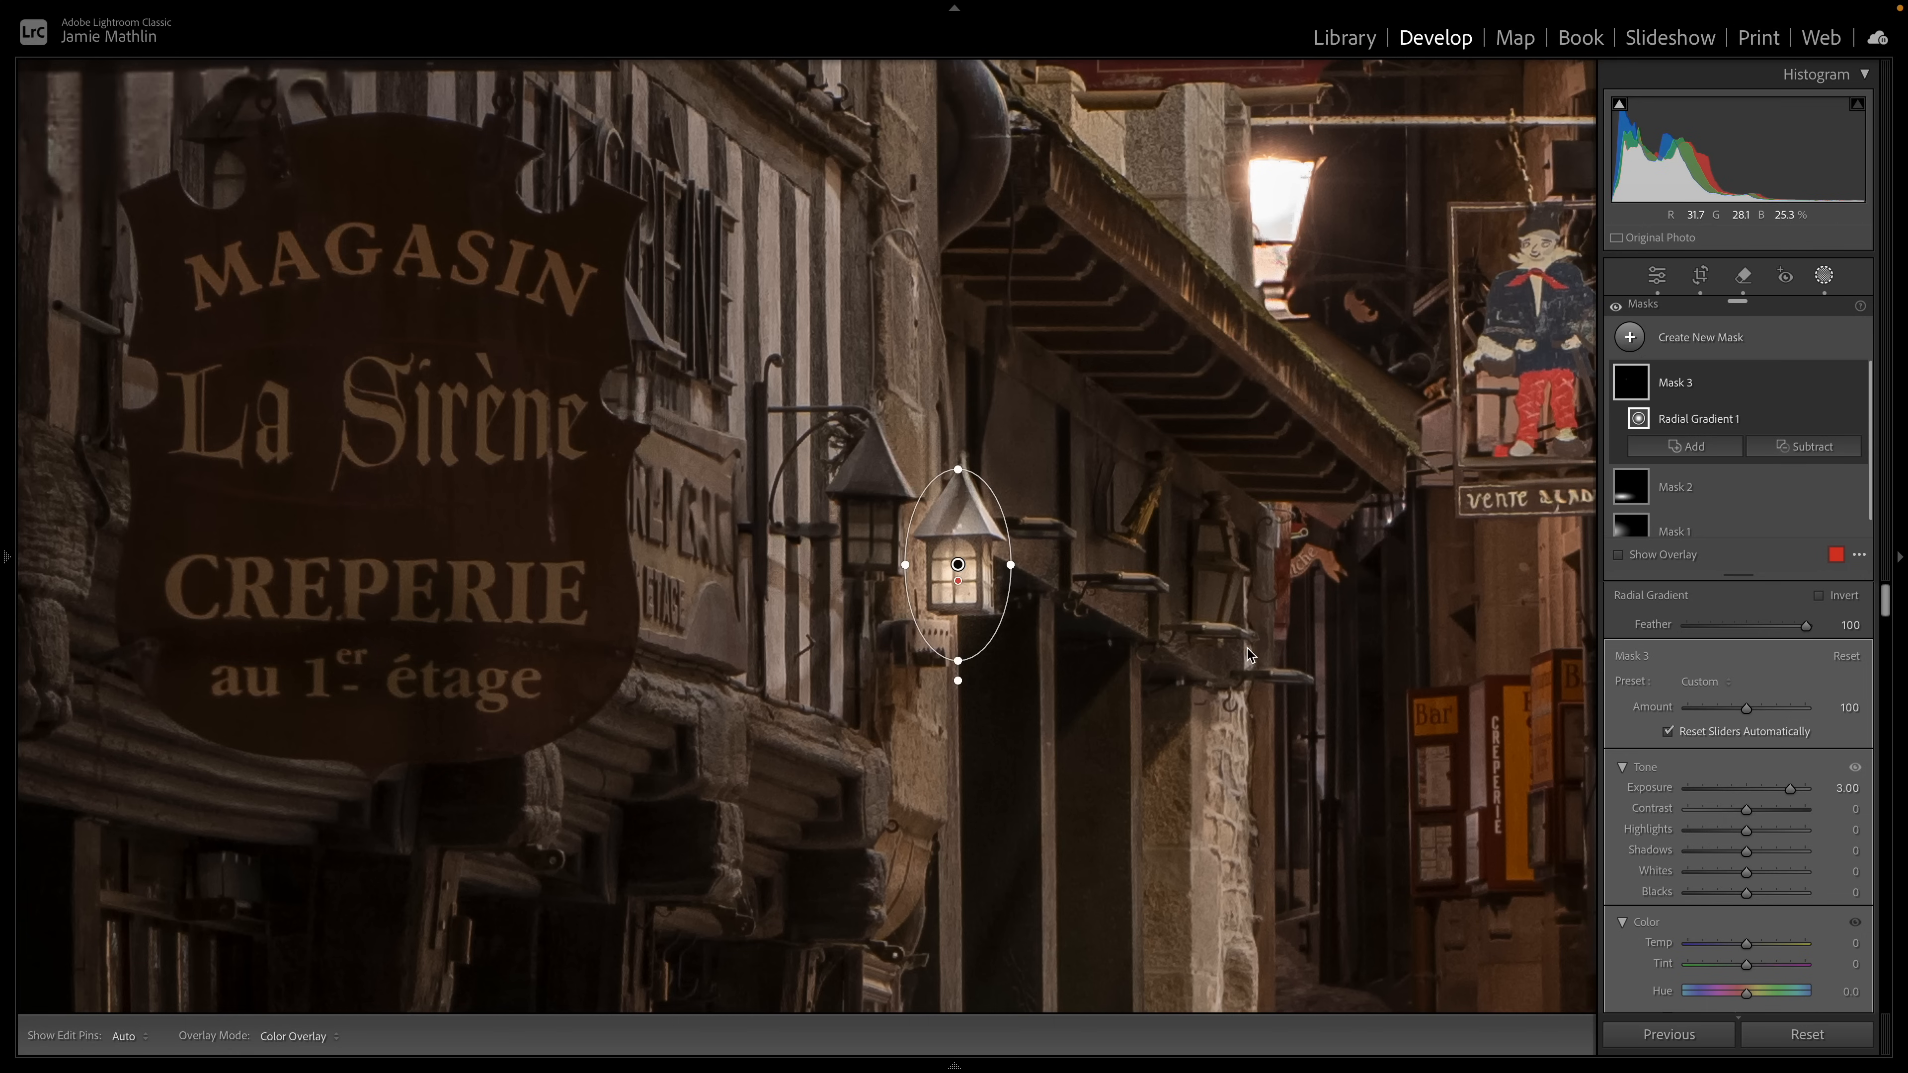
Step: Subtract the areas around the lantern's glass panes from its mask with a size 5 brush, feather 0 and flow 100
{"action": "left_click", "coordinate": [1758, 449]}
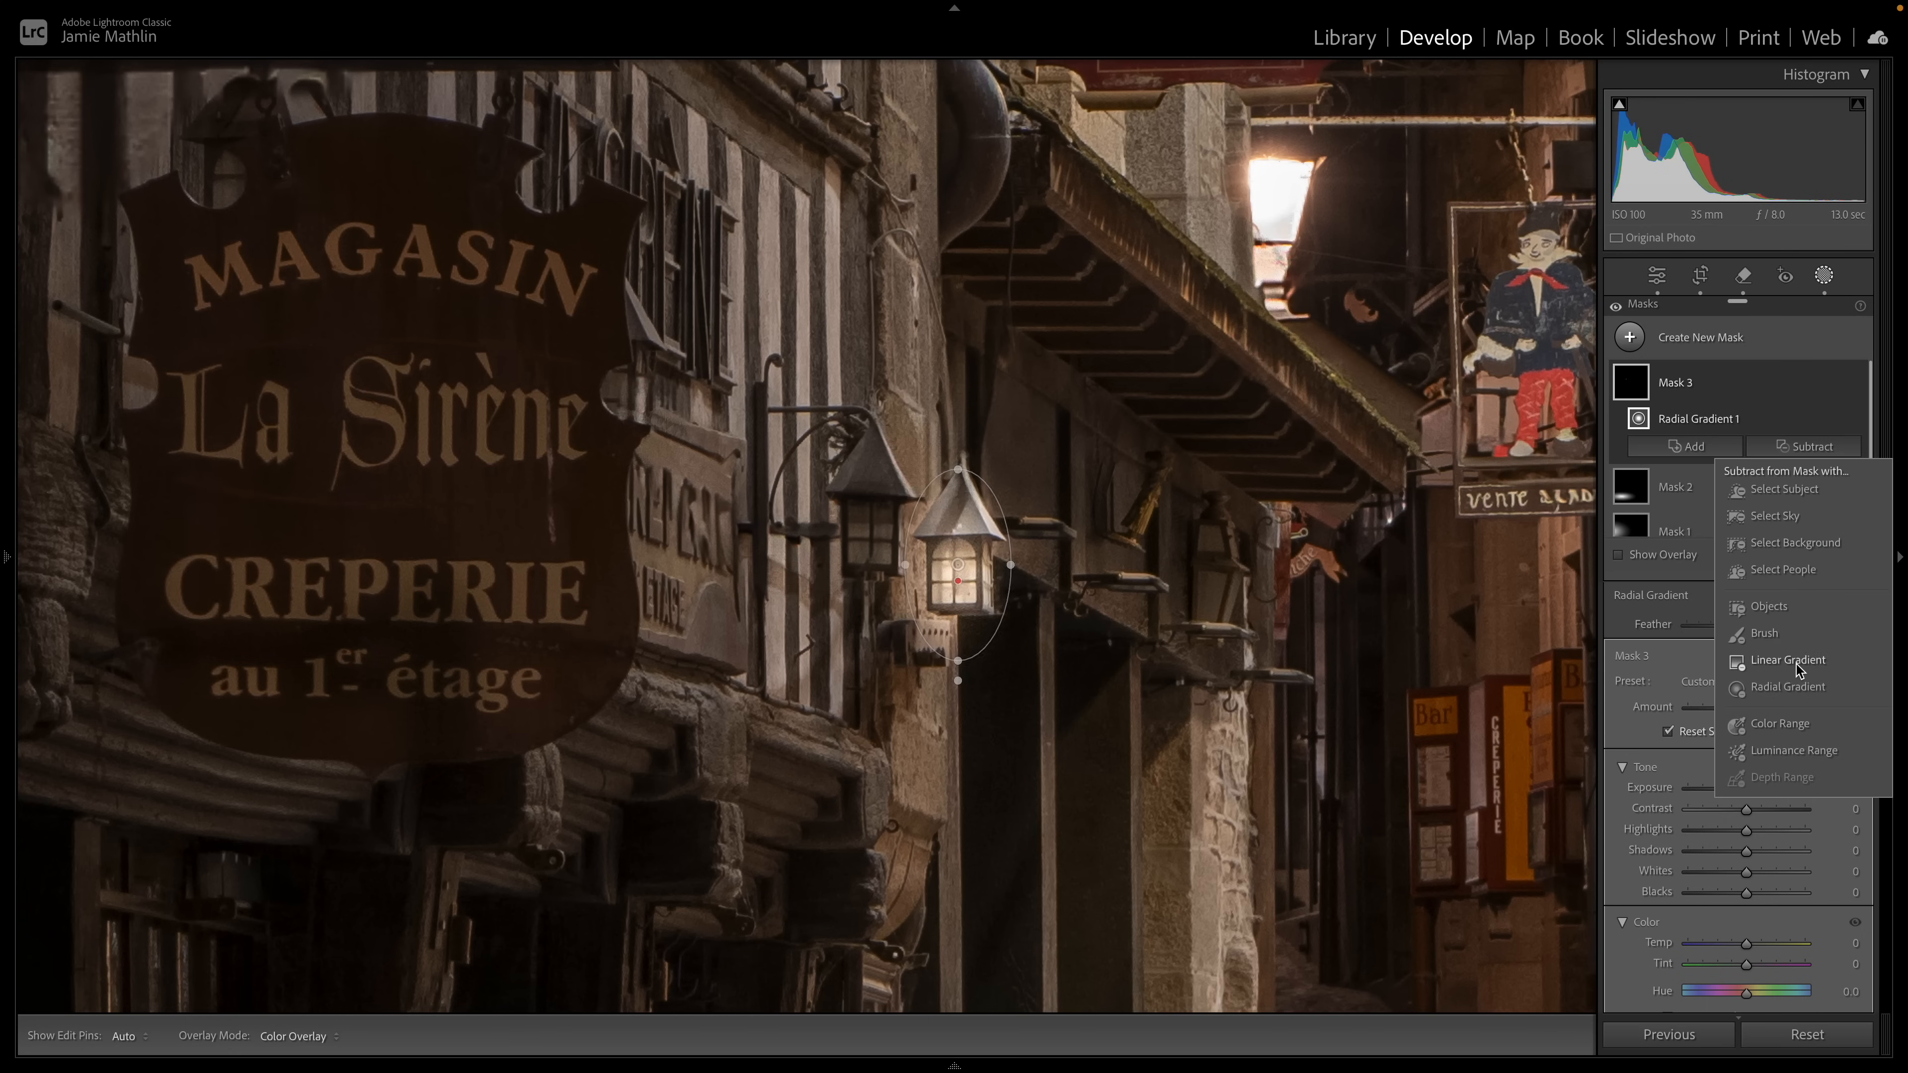
{"action": "left_click", "coordinate": [1762, 640]}
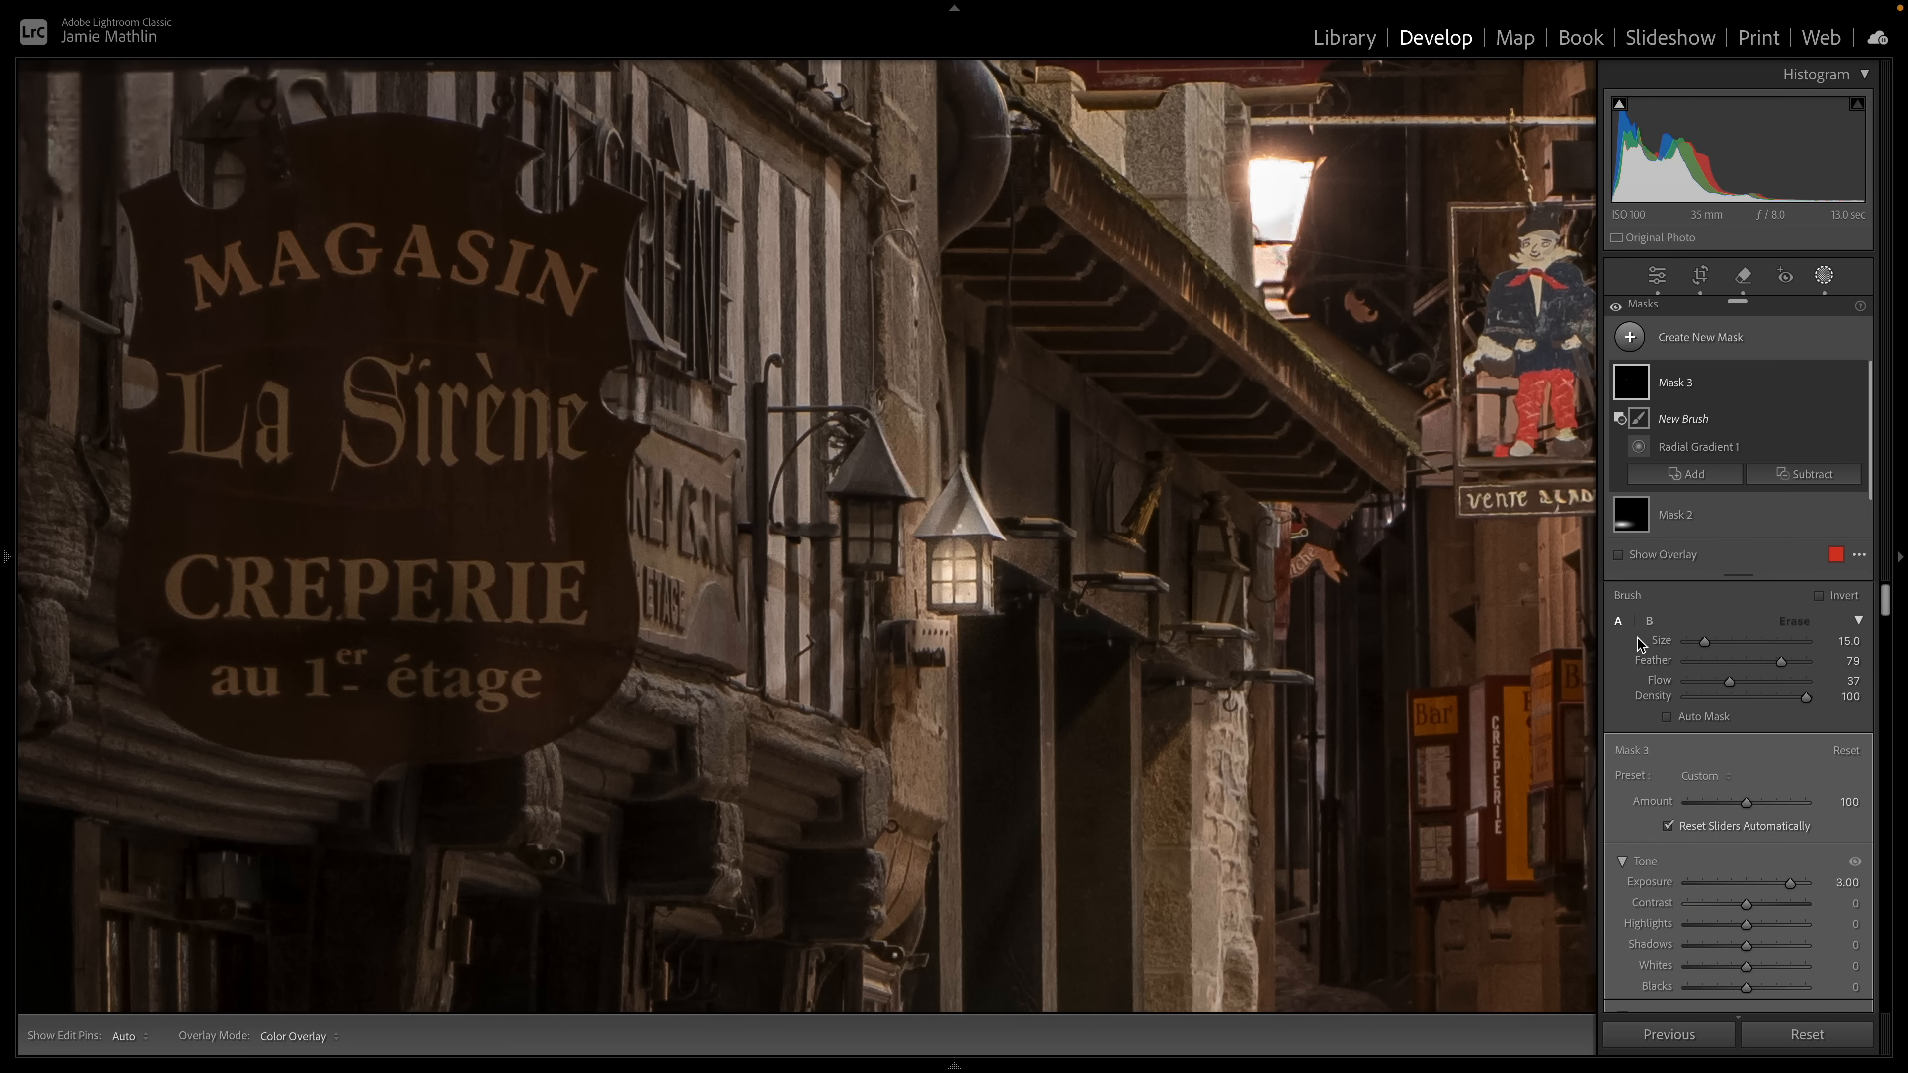
{"action": "left_click", "coordinate": [1687, 663]}
{"action": "left_click_drag", "start_coordinate": [1730, 680], "coordinate": [1878, 680]}
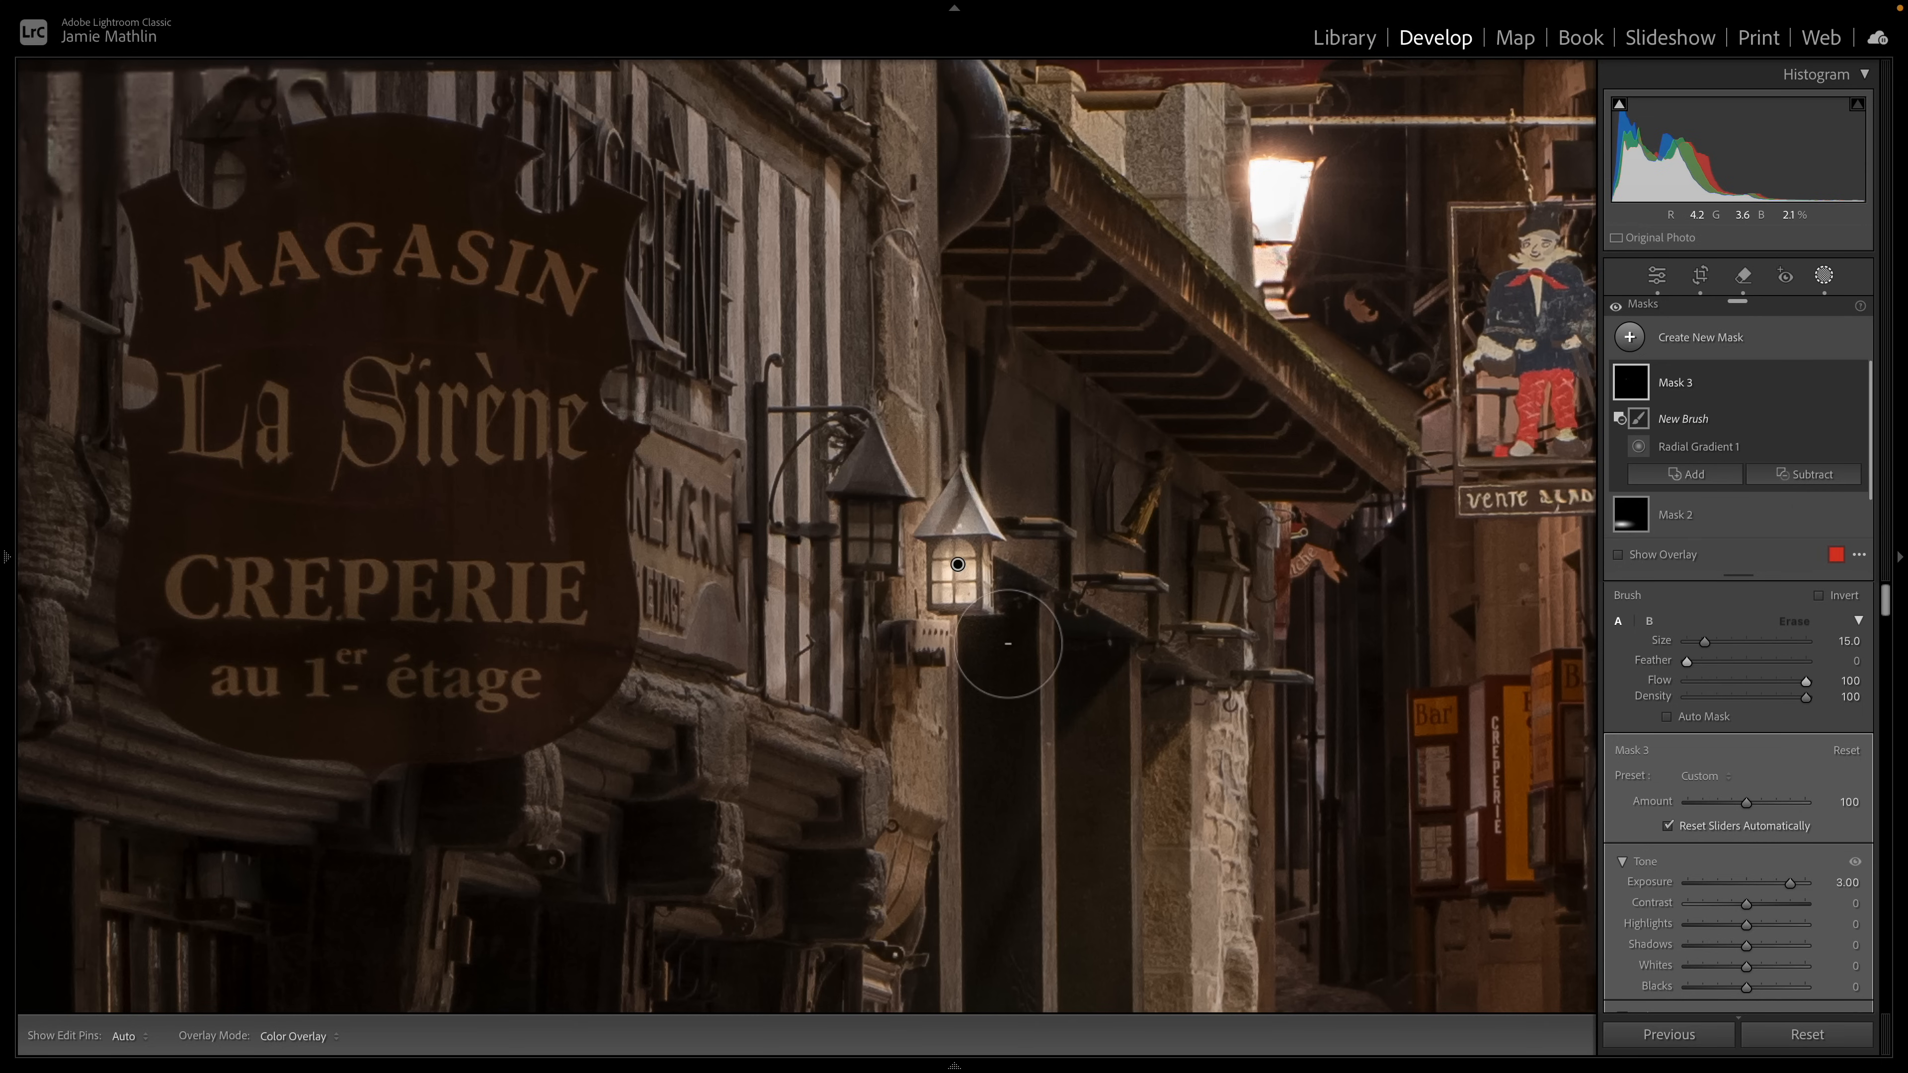
{"action": "scroll", "coordinate": [1066, 636], "scroll_direction": "down", "scroll_amount": 5}
{"action": "left_click_drag", "start_coordinate": [1009, 613], "coordinate": [1007, 543]}
{"action": "left_click", "coordinate": [1009, 542], "text": "shift"}
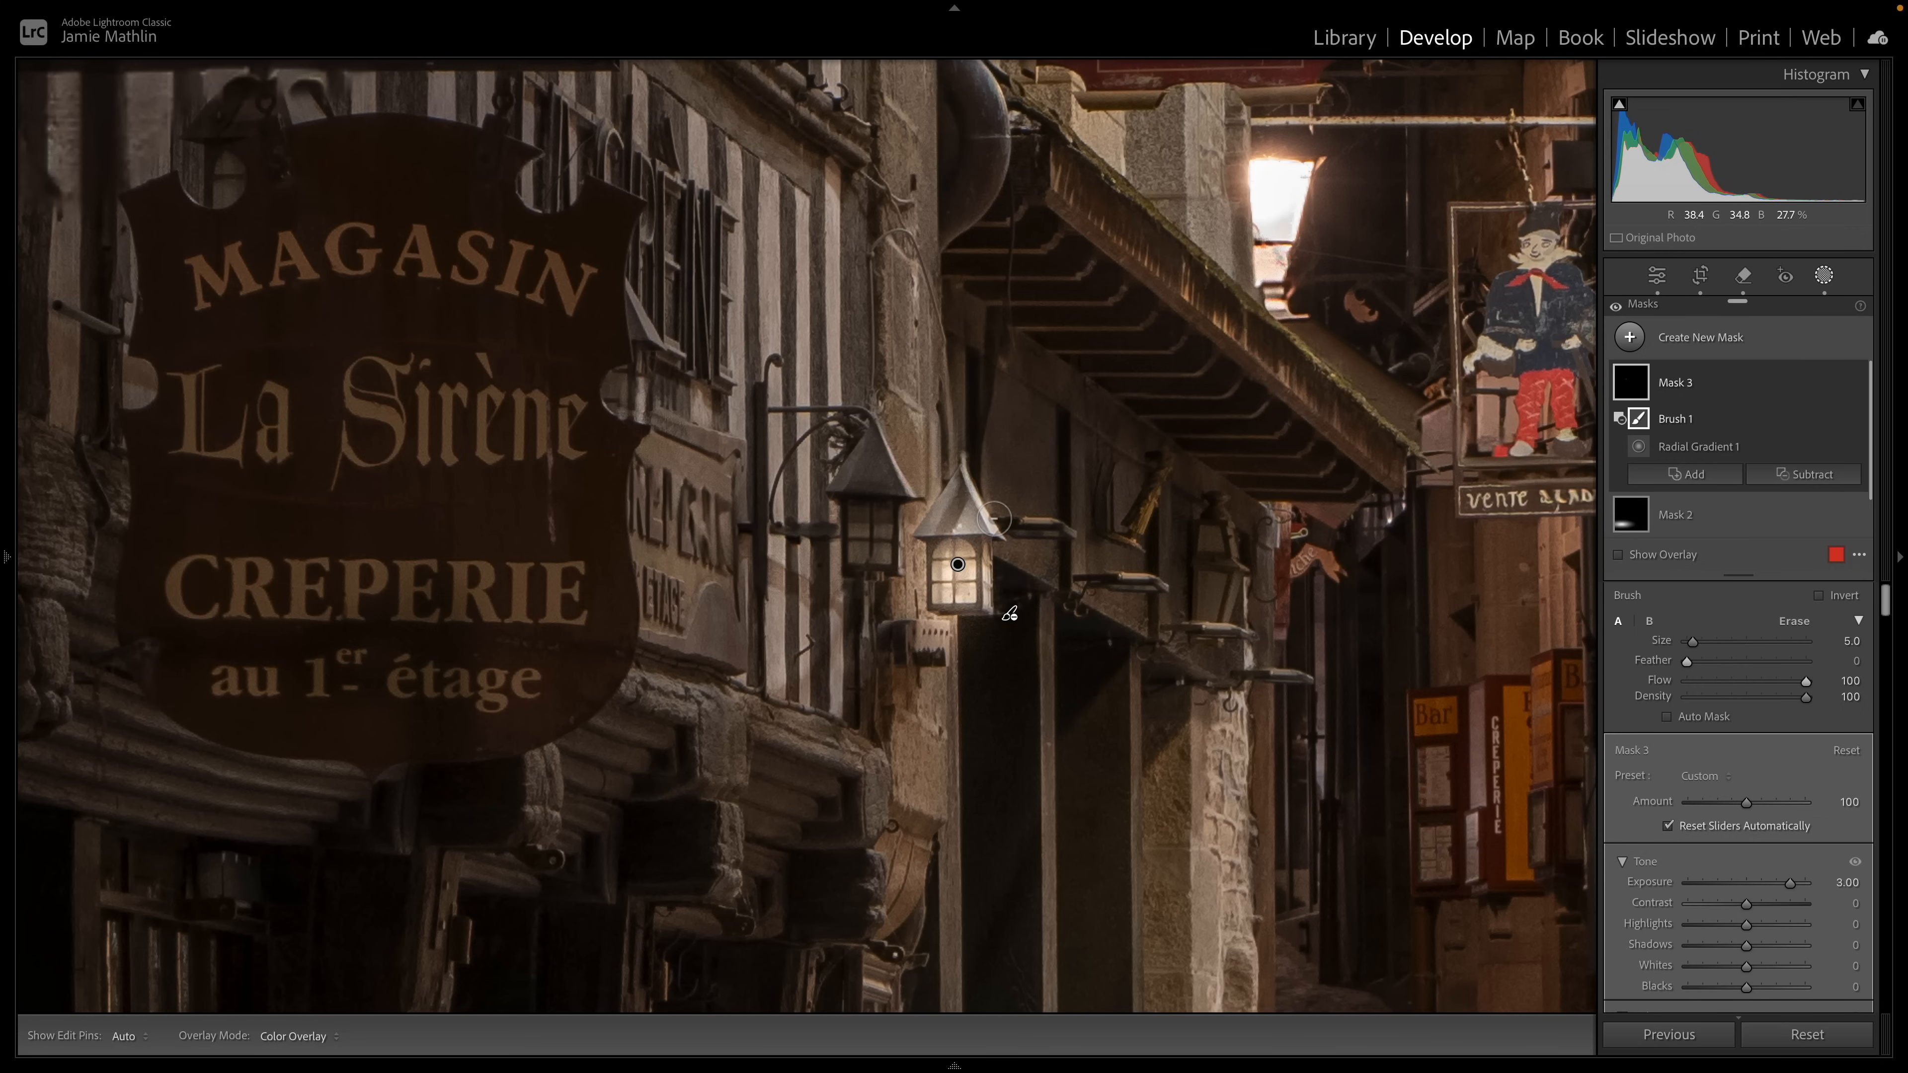
{"action": "left_click", "coordinate": [988, 520]}
{"action": "left_click", "coordinate": [918, 520], "text": "shift"}
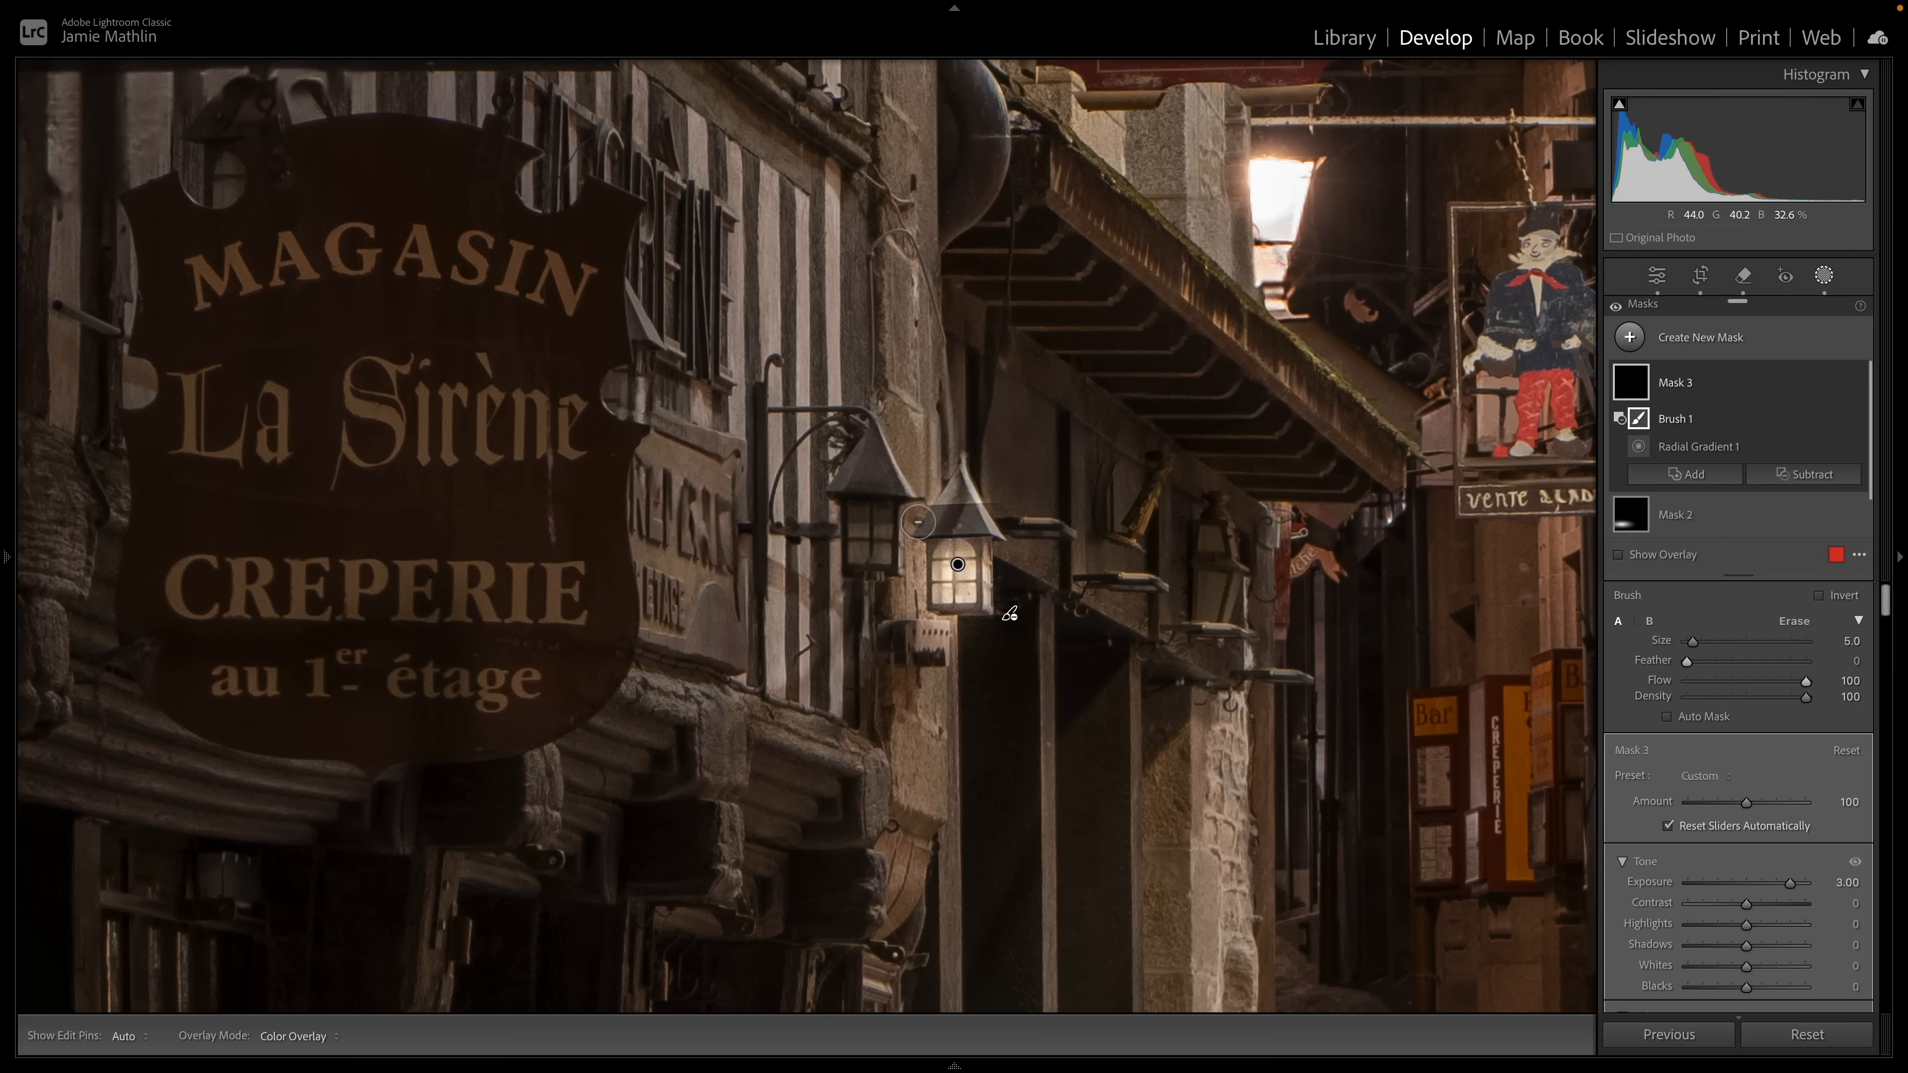
{"action": "left_click", "coordinate": [914, 539]}
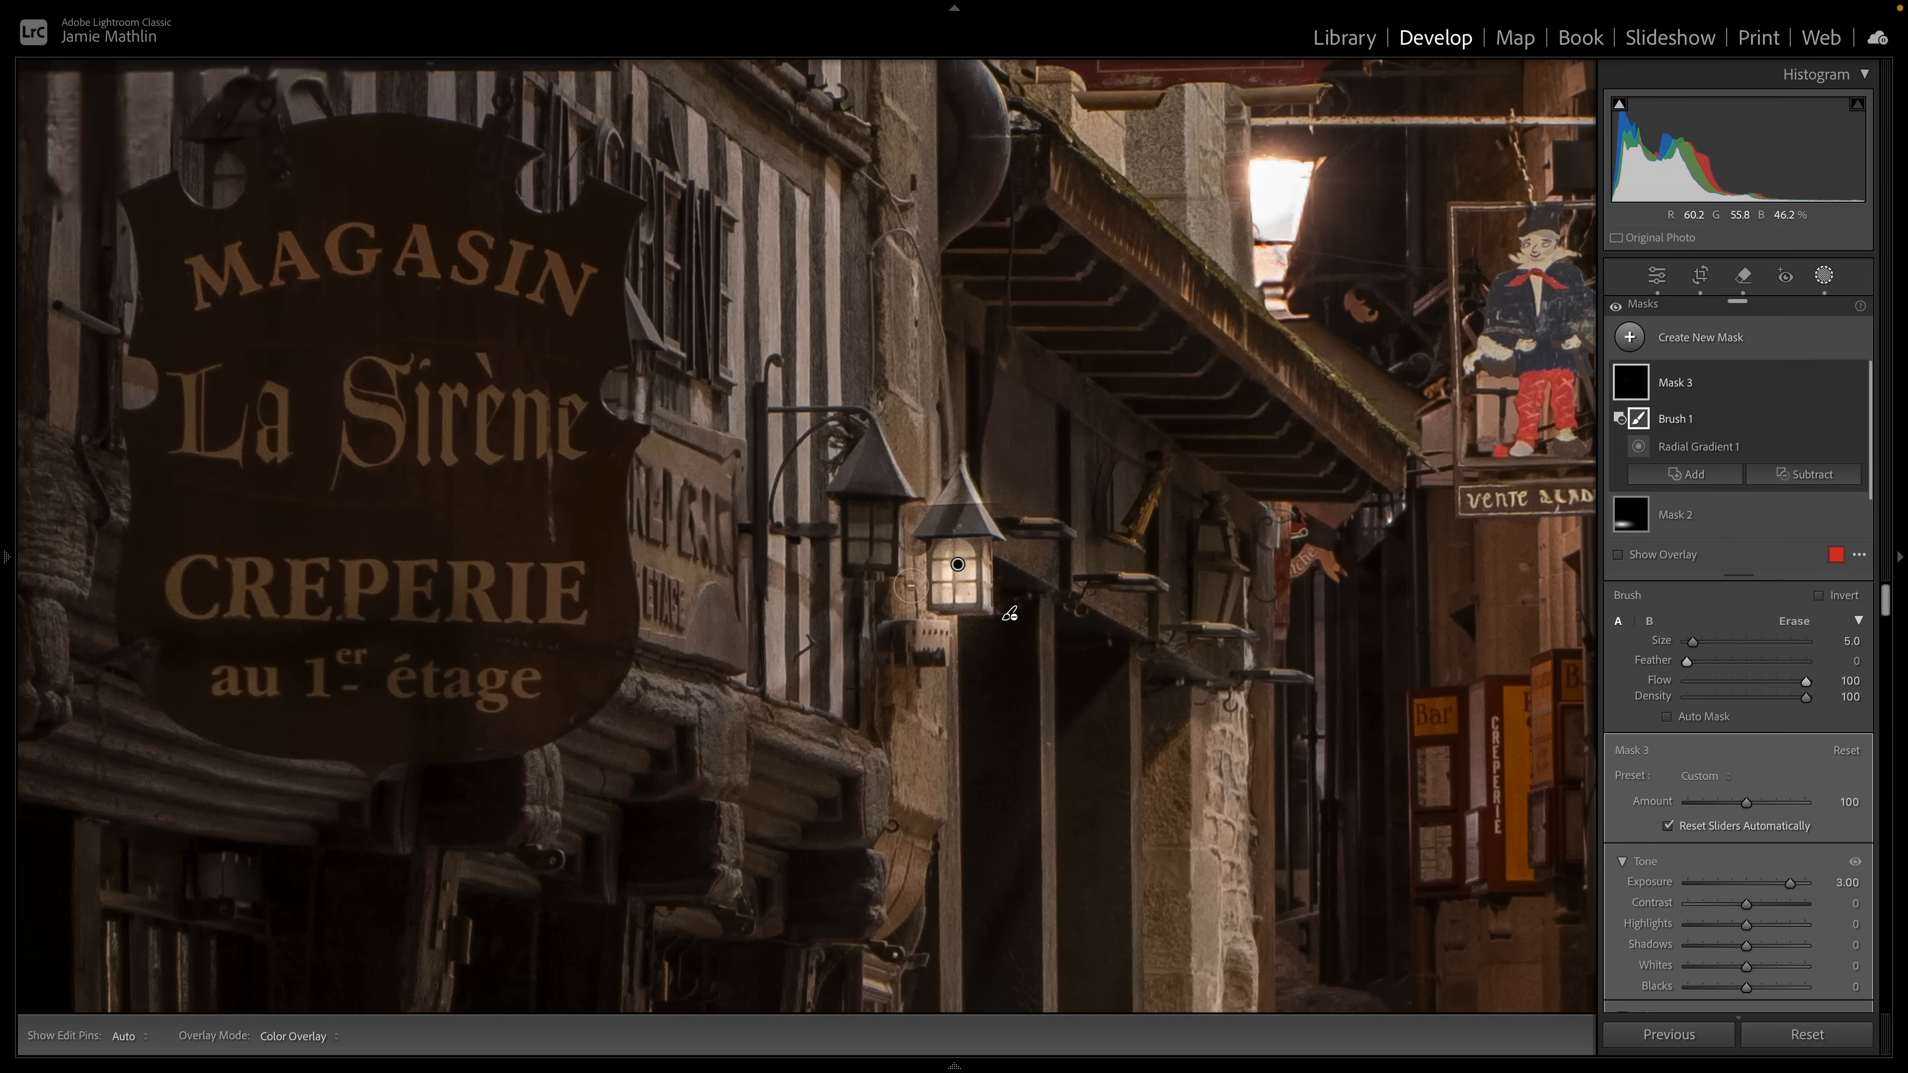
{"action": "left_click", "coordinate": [913, 610], "text": "shift"}
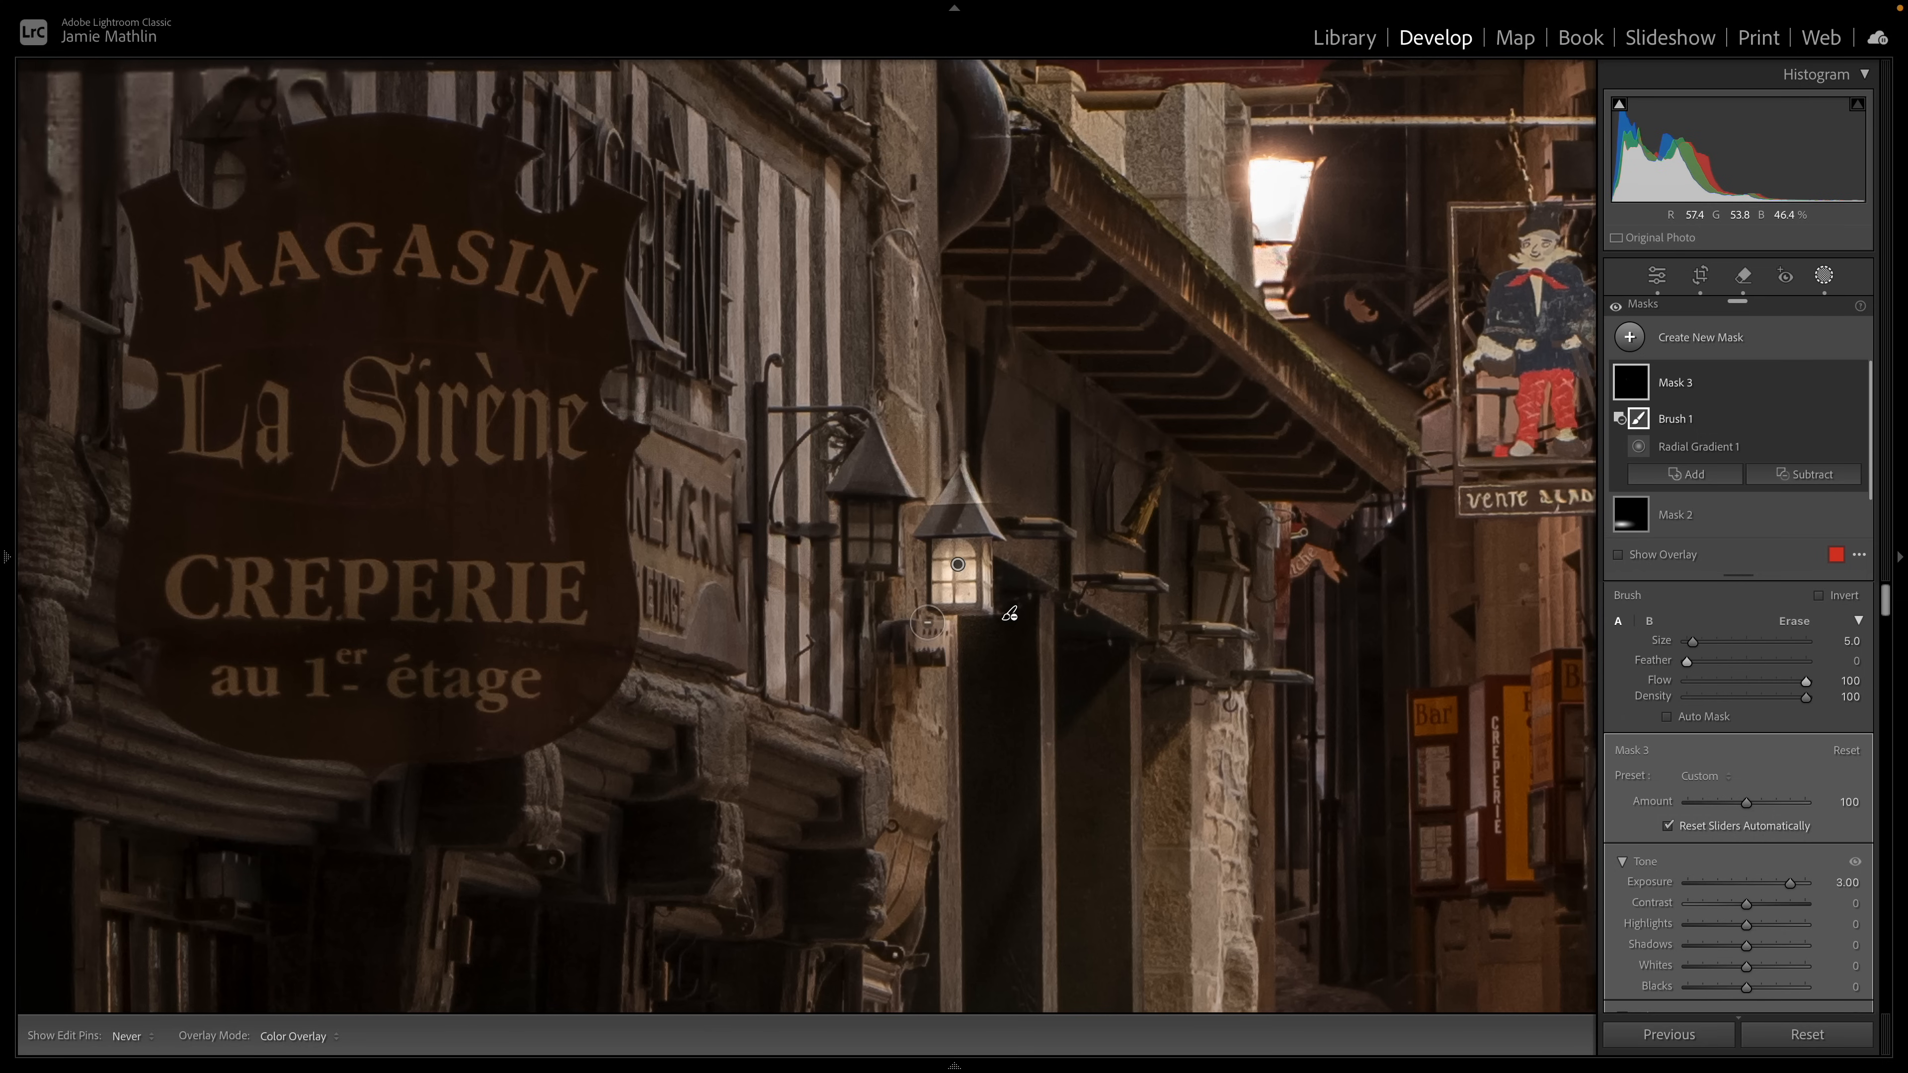
{"action": "left_click", "coordinate": [973, 623], "text": "shift"}
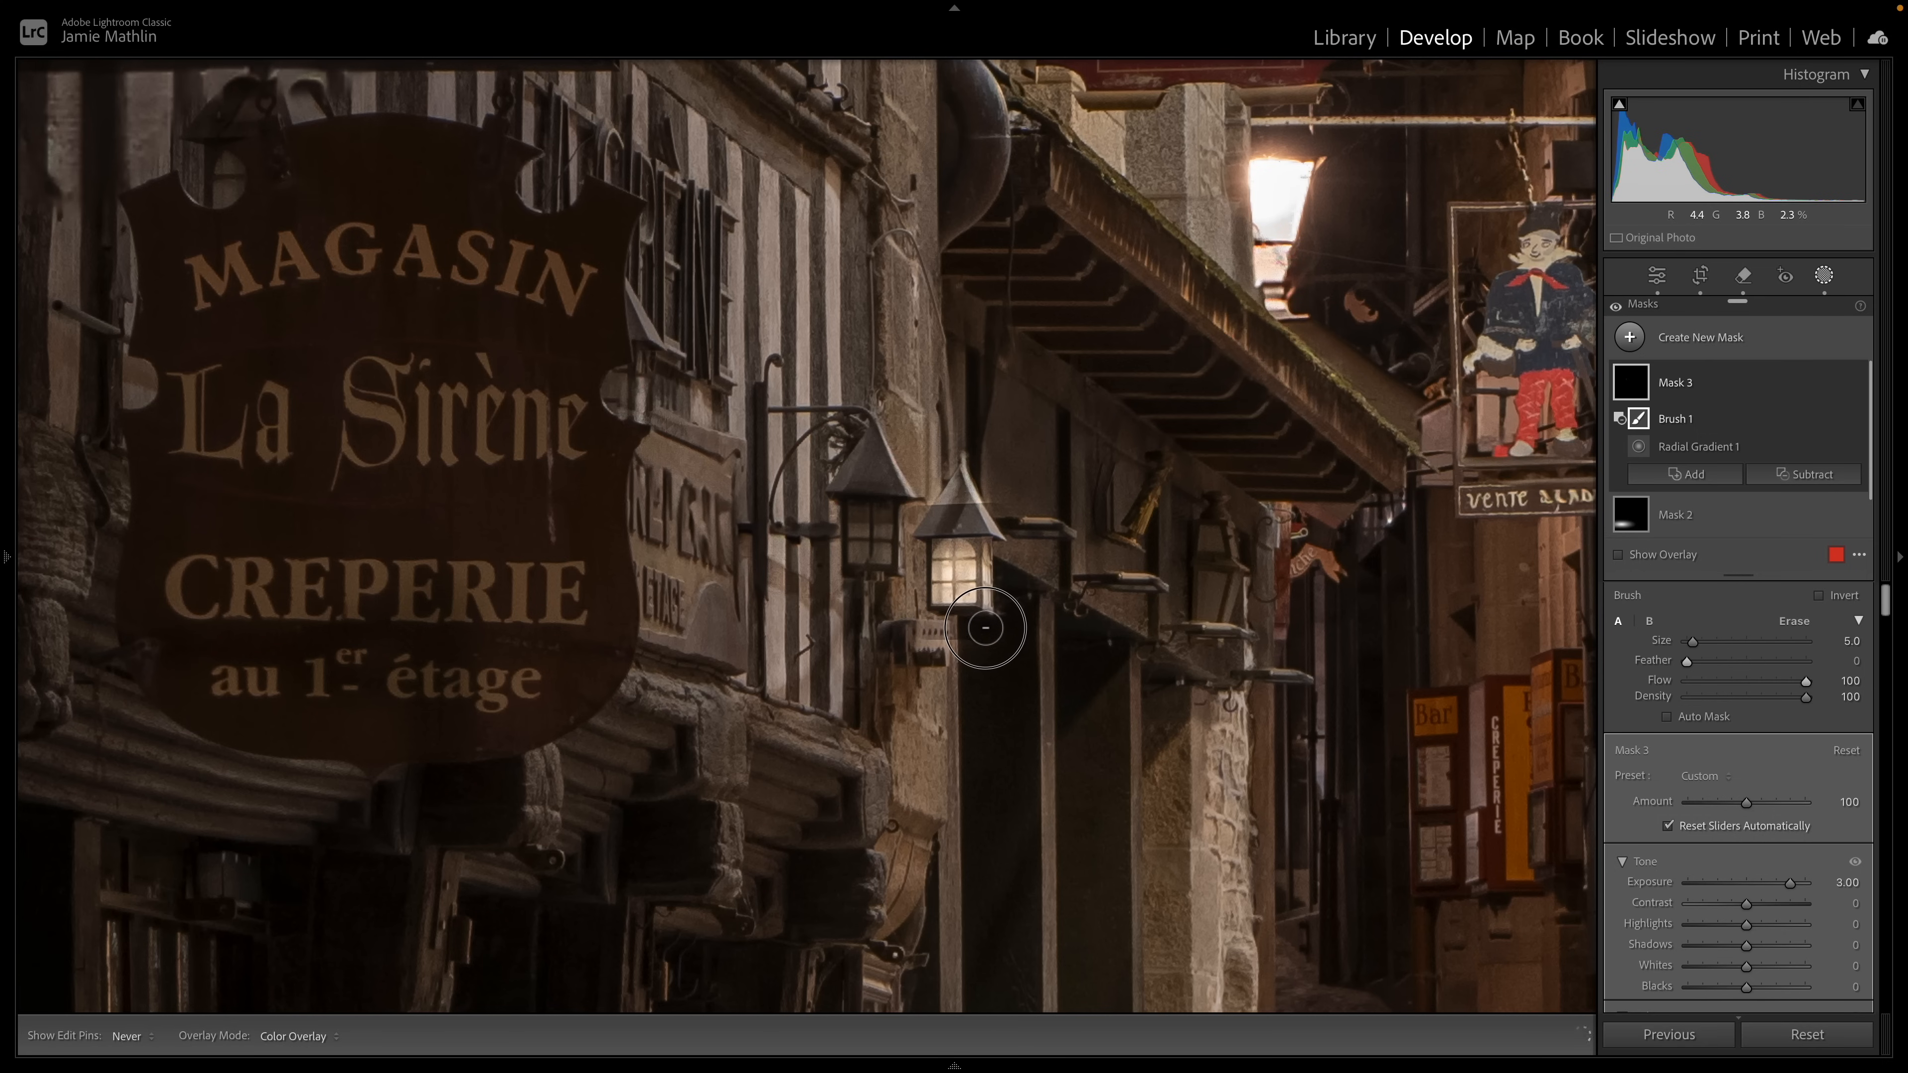
Step: Subtract the leftover glow on the wall just below the lit lantern from its mask
{"action": "key", "text": "h"}
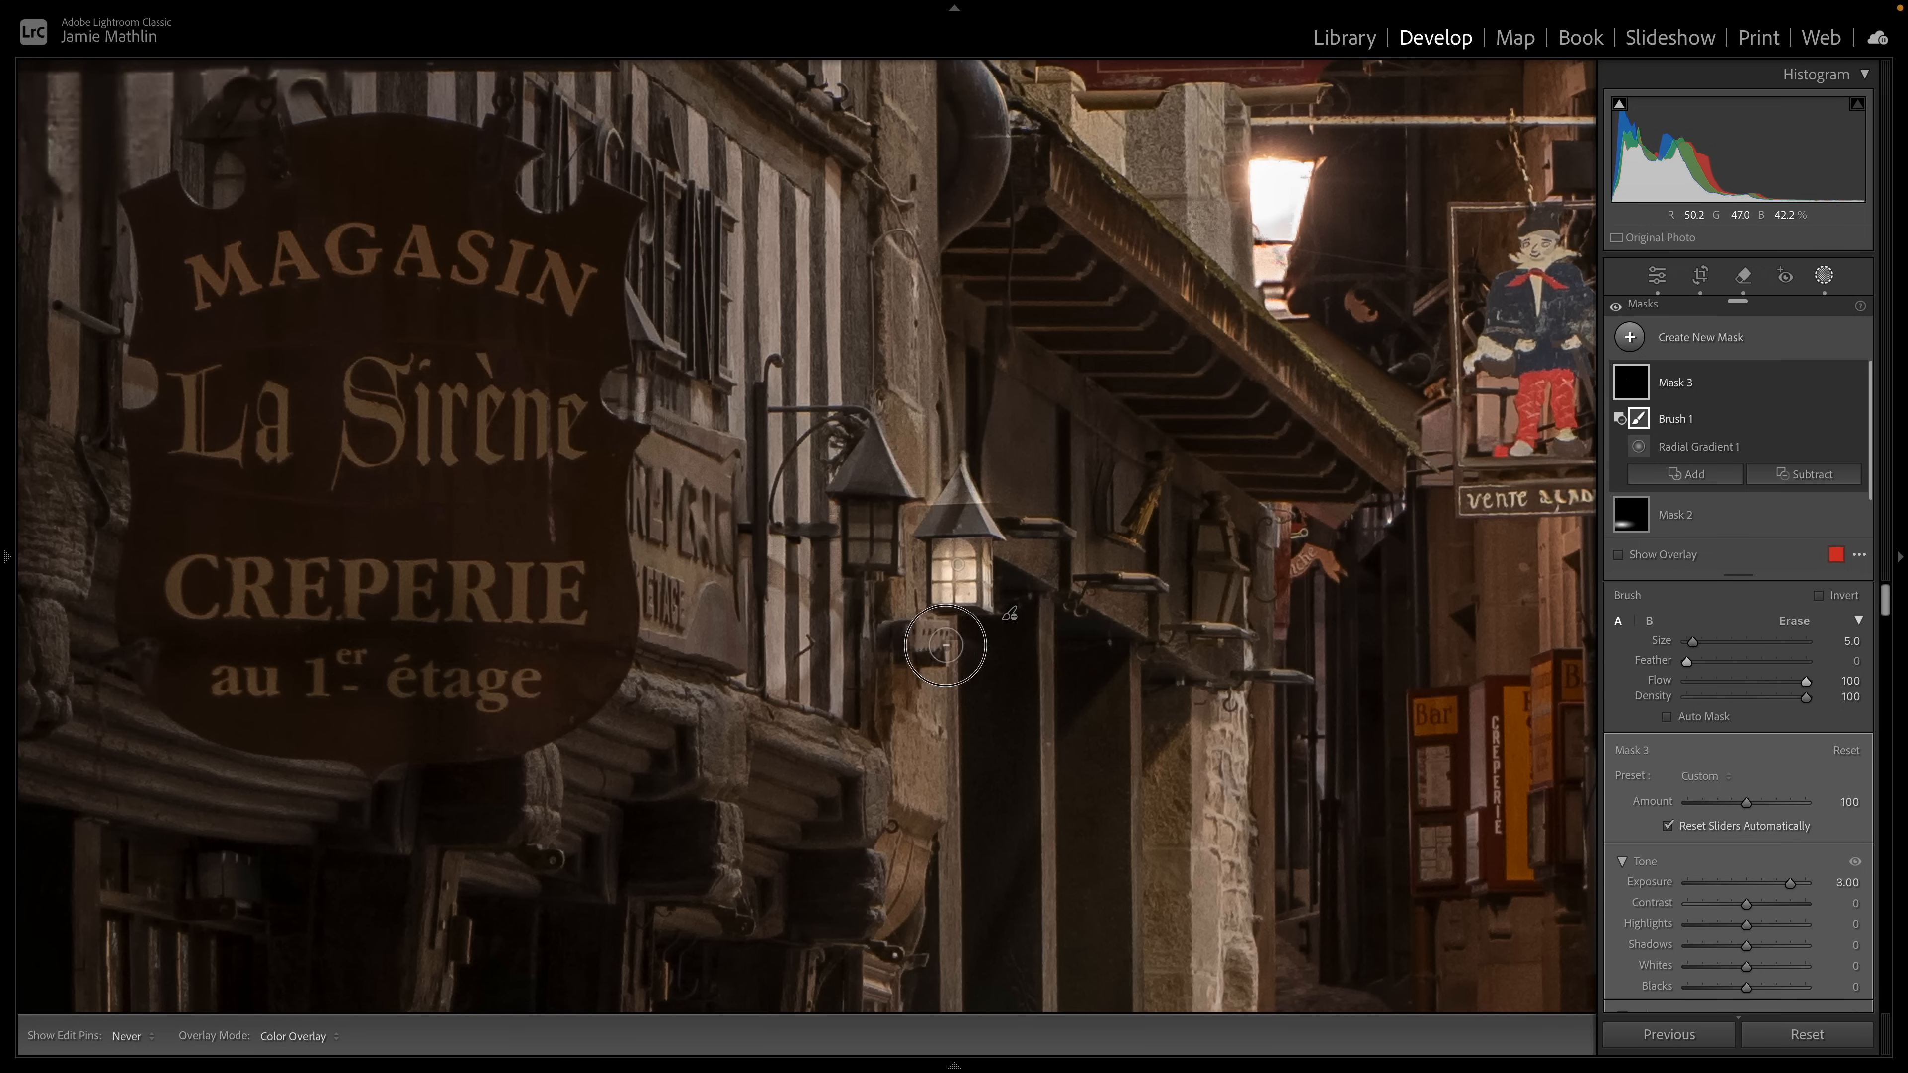
{"action": "mouse_move", "coordinate": [1019, 602]}
{"action": "left_mouse_down"}
{"action": "mouse_move", "coordinate": [1014, 502]}
{"action": "mouse_move", "coordinate": [930, 500]}
{"action": "mouse_move", "coordinate": [892, 539]}
{"action": "mouse_move", "coordinate": [898, 645]}
{"action": "left_mouse_up"}
{"action": "key", "text": "h"}
{"action": "mouse_move", "coordinate": [963, 573]}
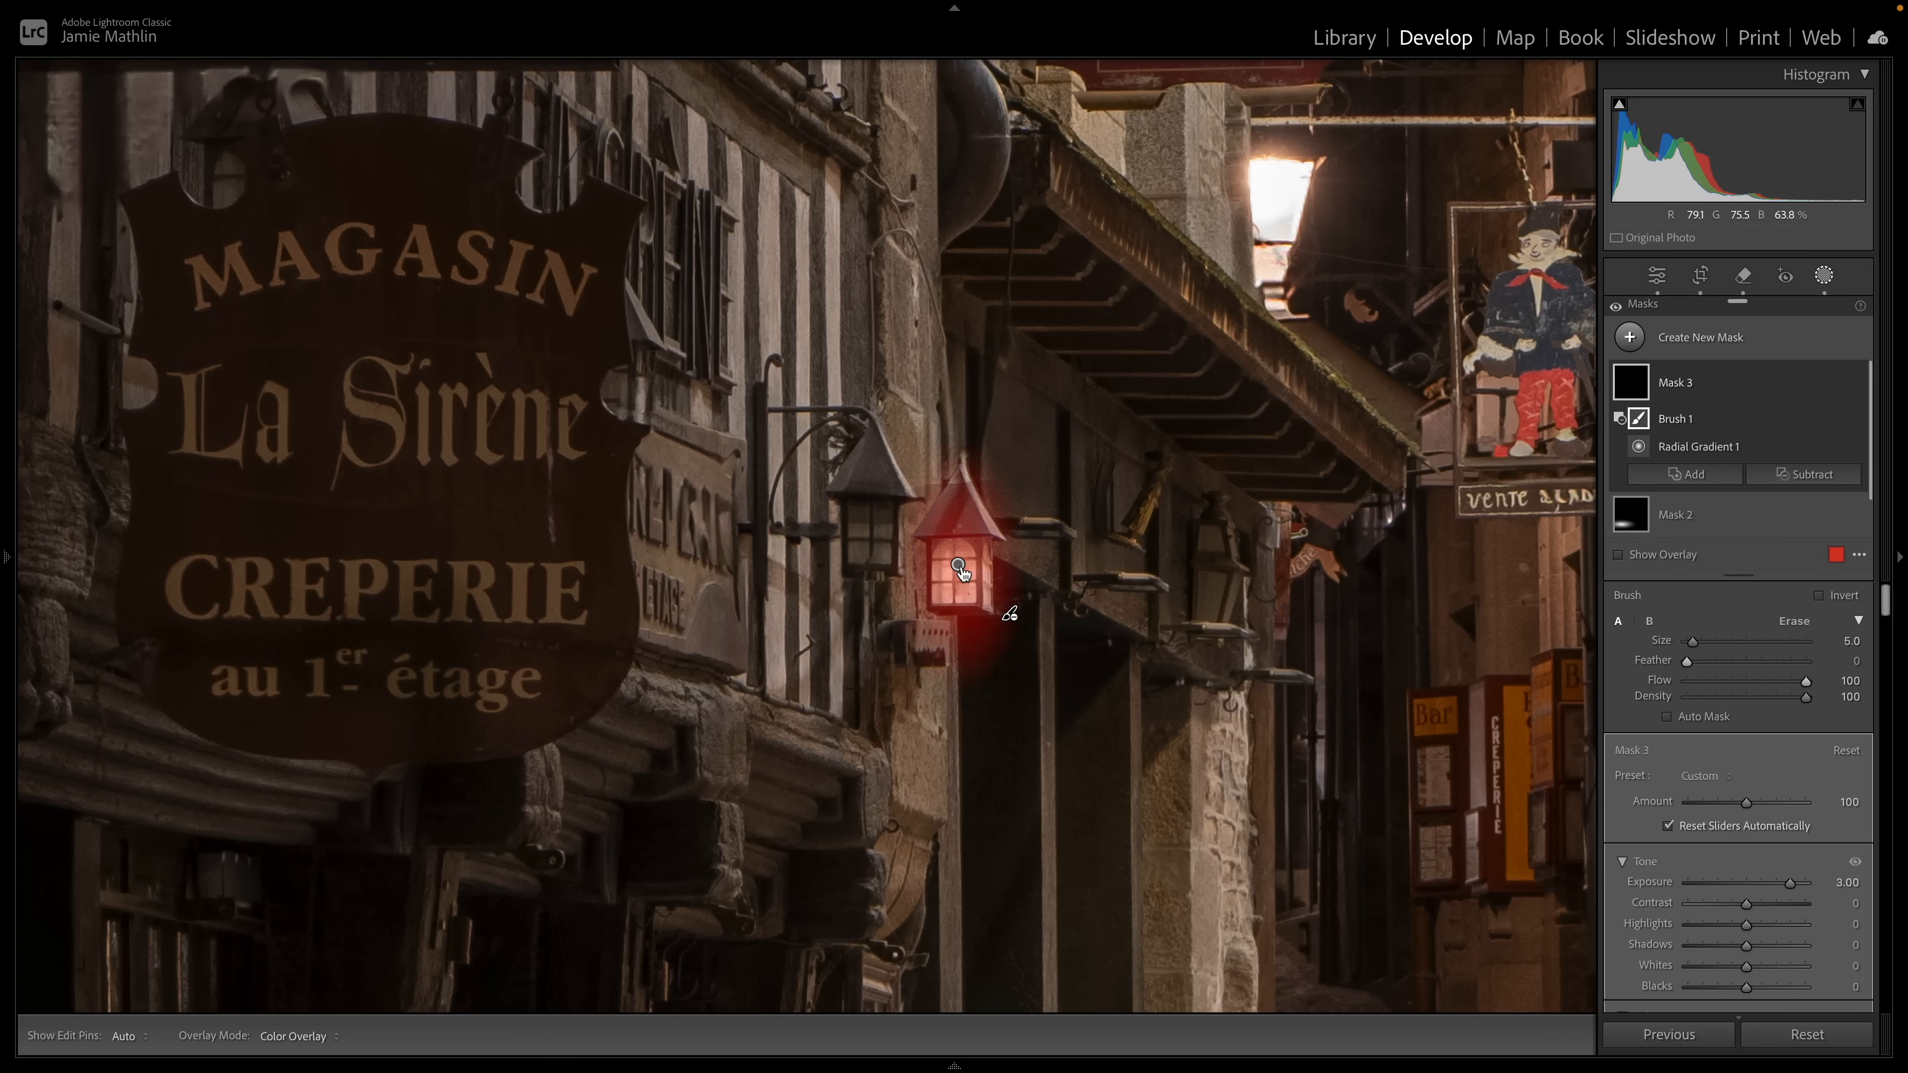
Step: Subtract the lantern's corner post and the frame around the front pane's arched top from the mask with a size 3 brush
{"action": "scroll", "coordinate": [963, 573], "scroll_direction": "up", "scroll_amount": 5}
{"action": "scroll", "coordinate": [963, 573], "scroll_direction": "up", "scroll_amount": 3}
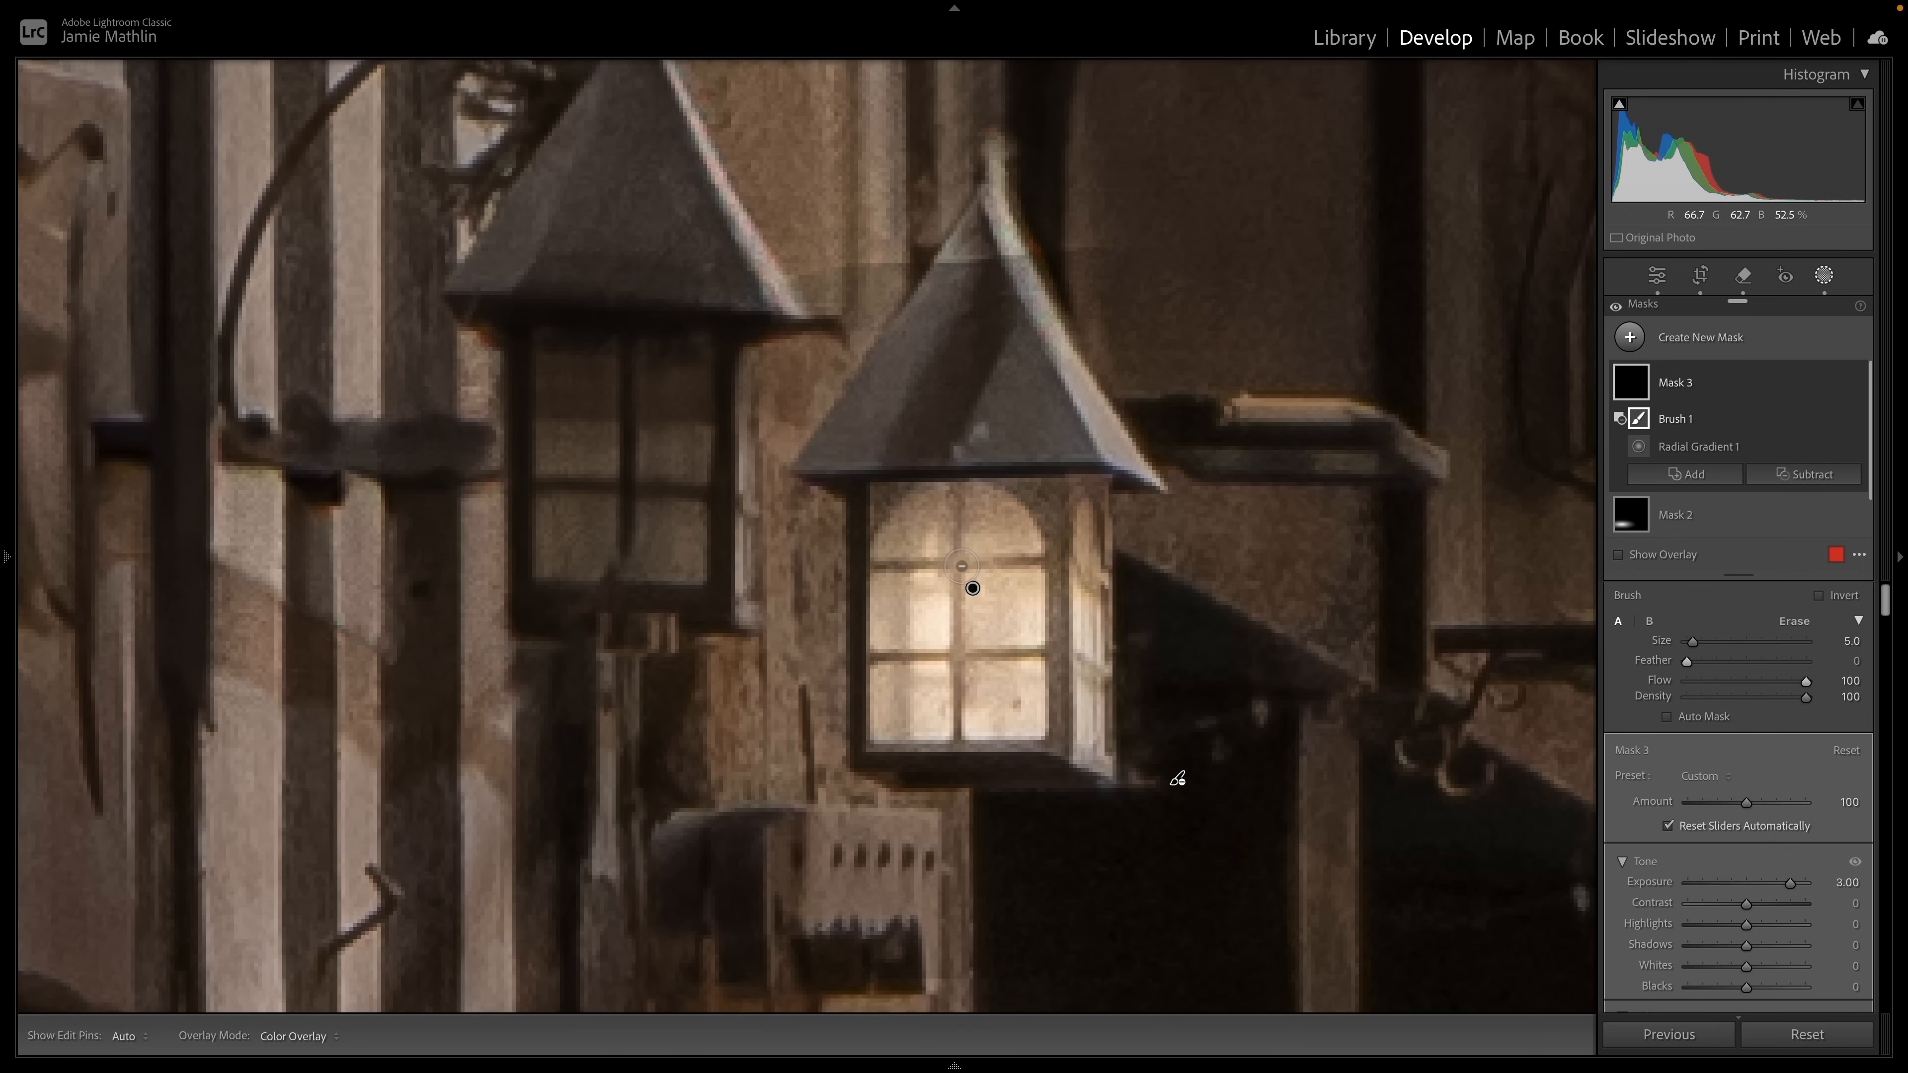
{"action": "key", "text": "bracketleft"}
{"action": "left_click", "coordinate": [1060, 754]}
{"action": "left_click", "coordinate": [1058, 481], "text": "shift"}
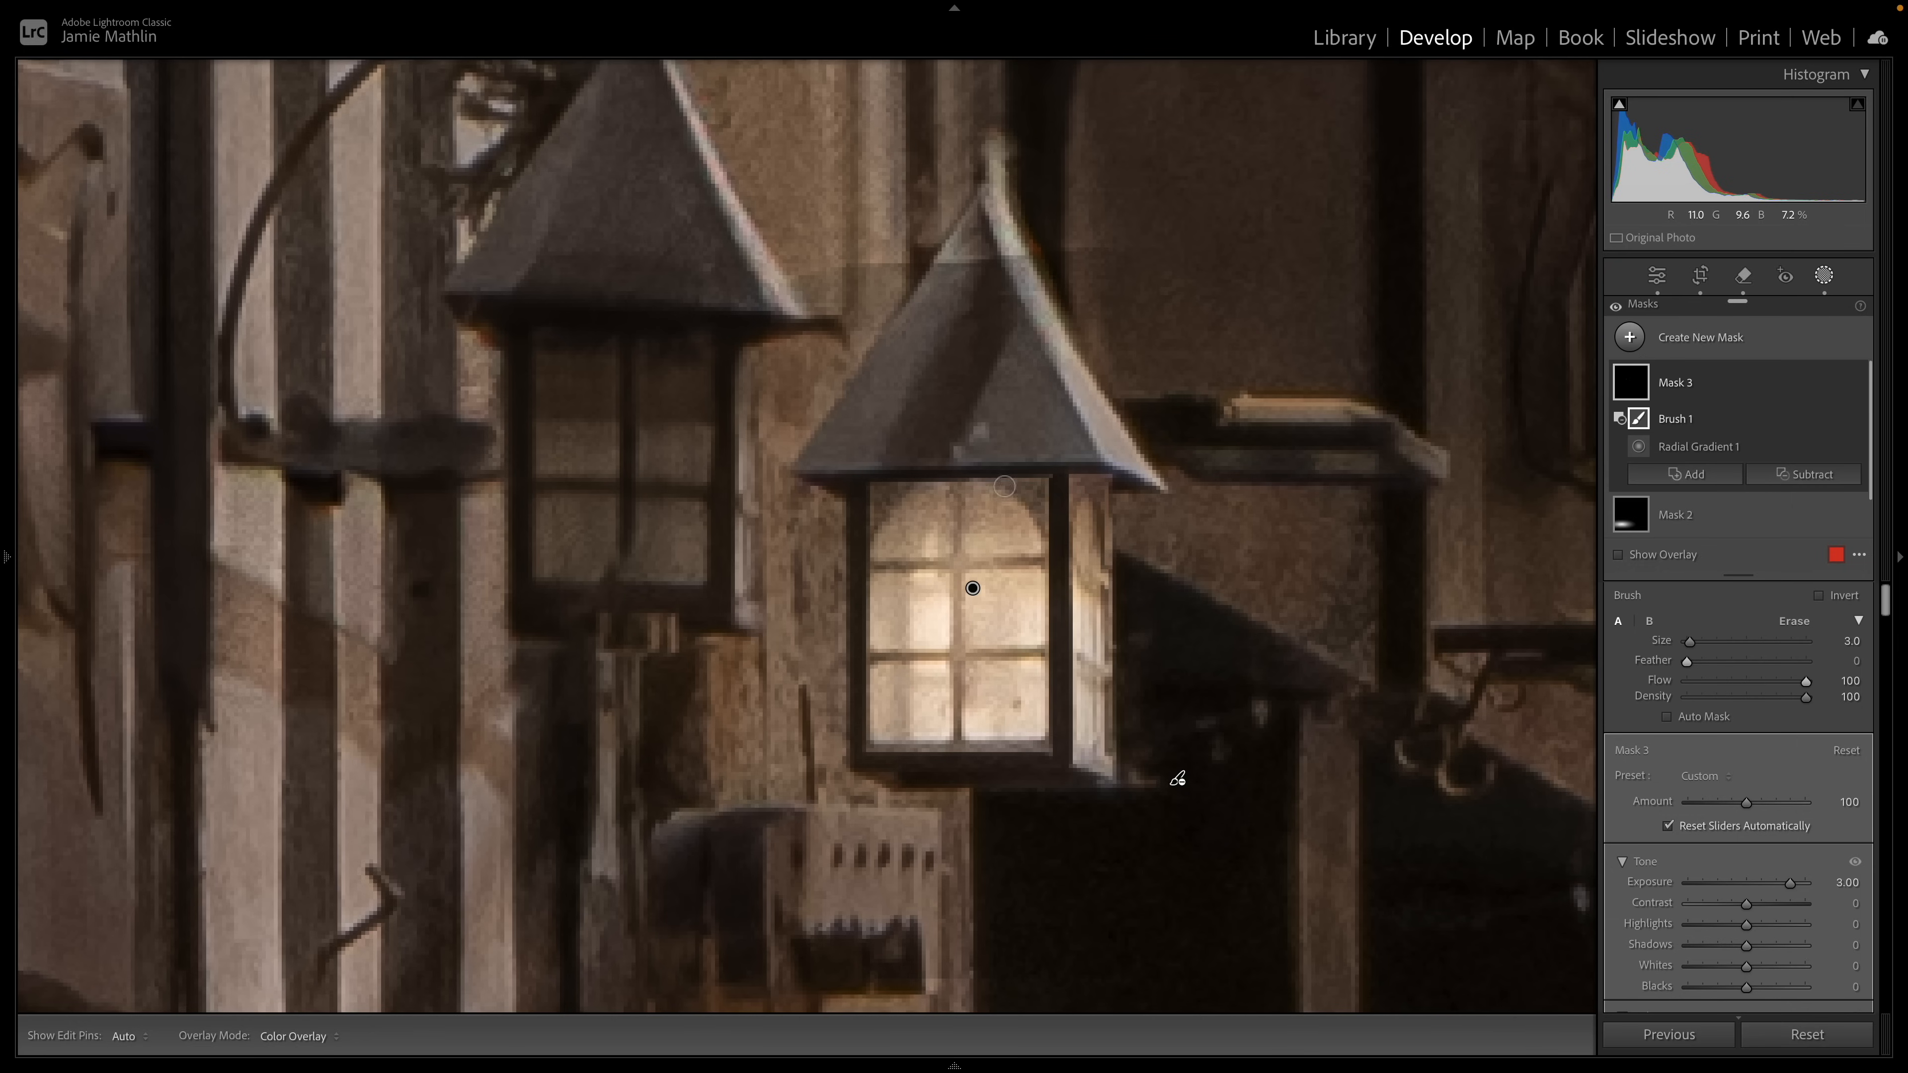
{"action": "mouse_move", "coordinate": [857, 553]}
{"action": "left_mouse_down"}
{"action": "mouse_move", "coordinate": [912, 478]}
{"action": "mouse_move", "coordinate": [874, 504]}
{"action": "mouse_move", "coordinate": [876, 478]}
{"action": "mouse_move", "coordinate": [982, 468]}
{"action": "mouse_move", "coordinate": [1030, 490]}
{"action": "mouse_move", "coordinate": [1054, 544]}
{"action": "mouse_move", "coordinate": [1044, 478]}
{"action": "left_mouse_up"}
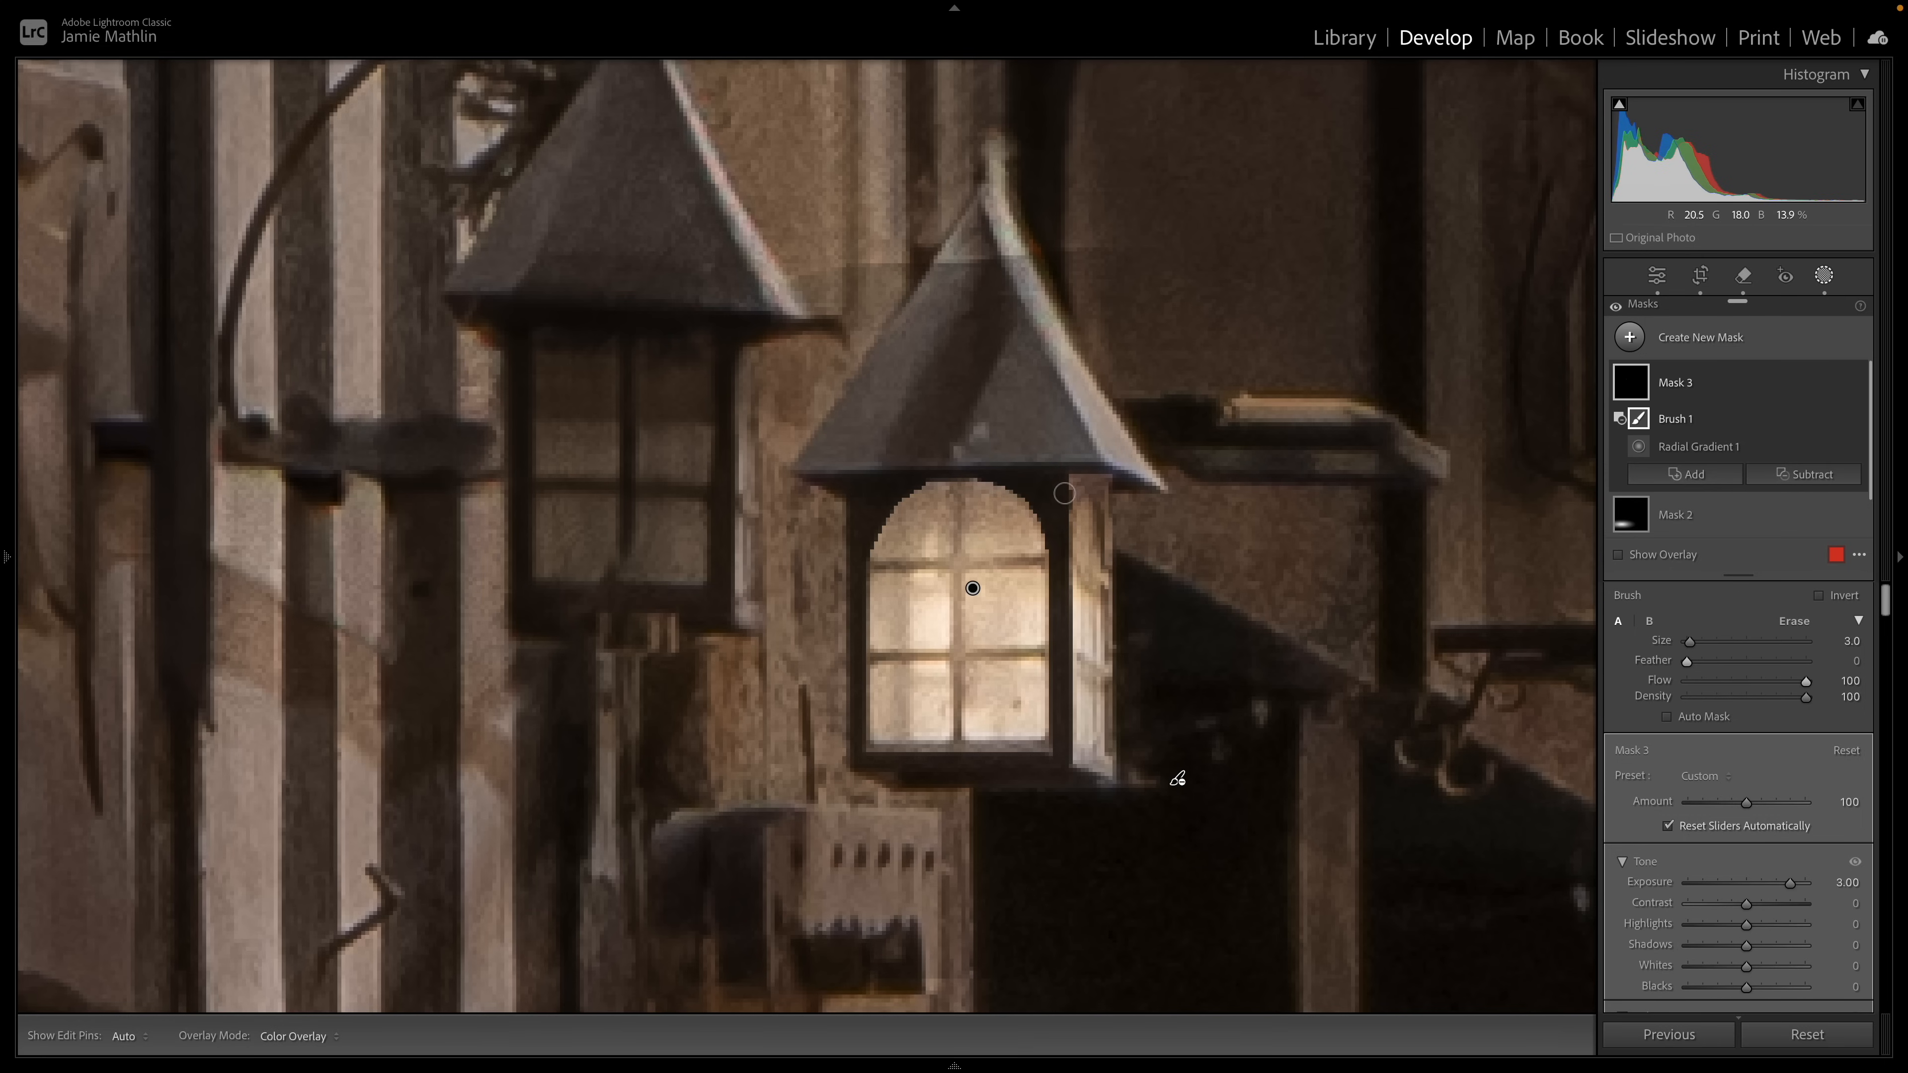
Step: Subtract the frame around the lantern's narrow side pane from the mask, following its arched top and outer edge
{"action": "key", "text": "h"}
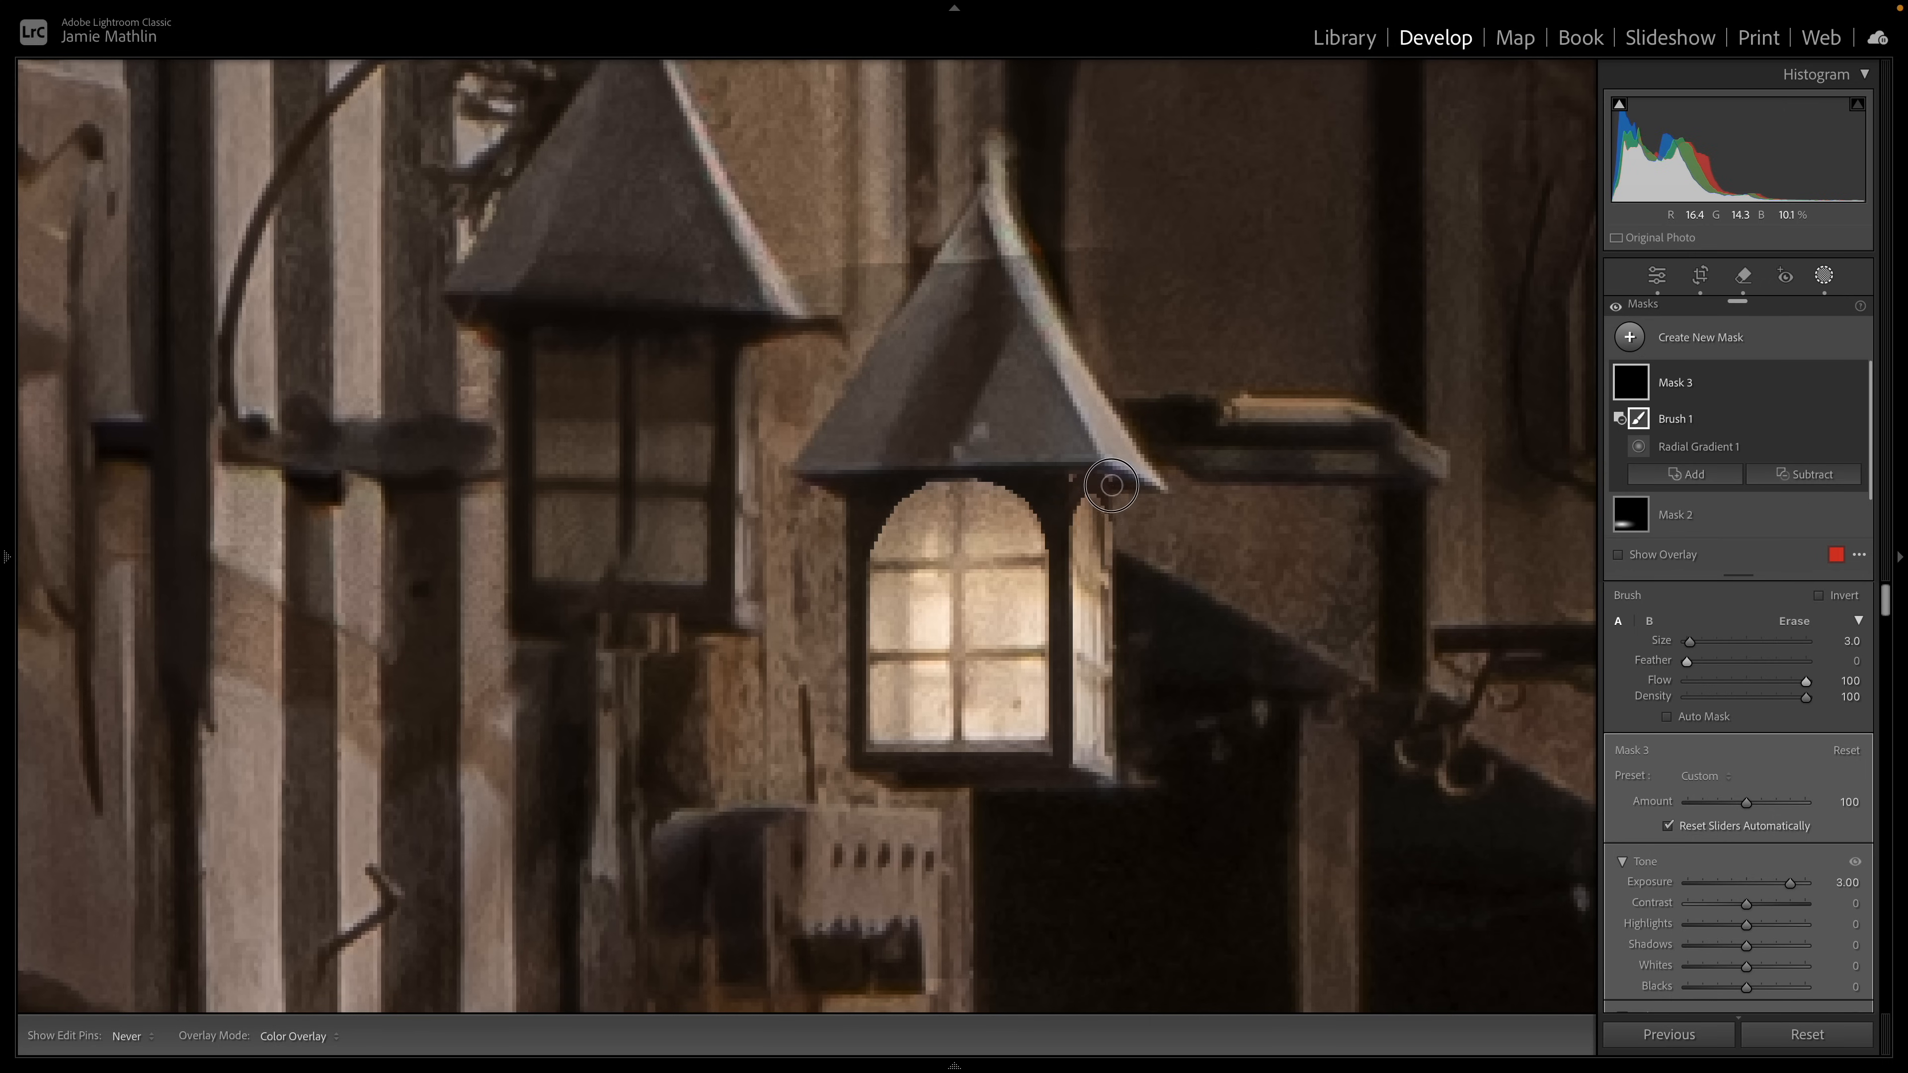
{"action": "key", "text": "h"}
{"action": "left_click", "coordinate": [1116, 776], "text": "shift"}
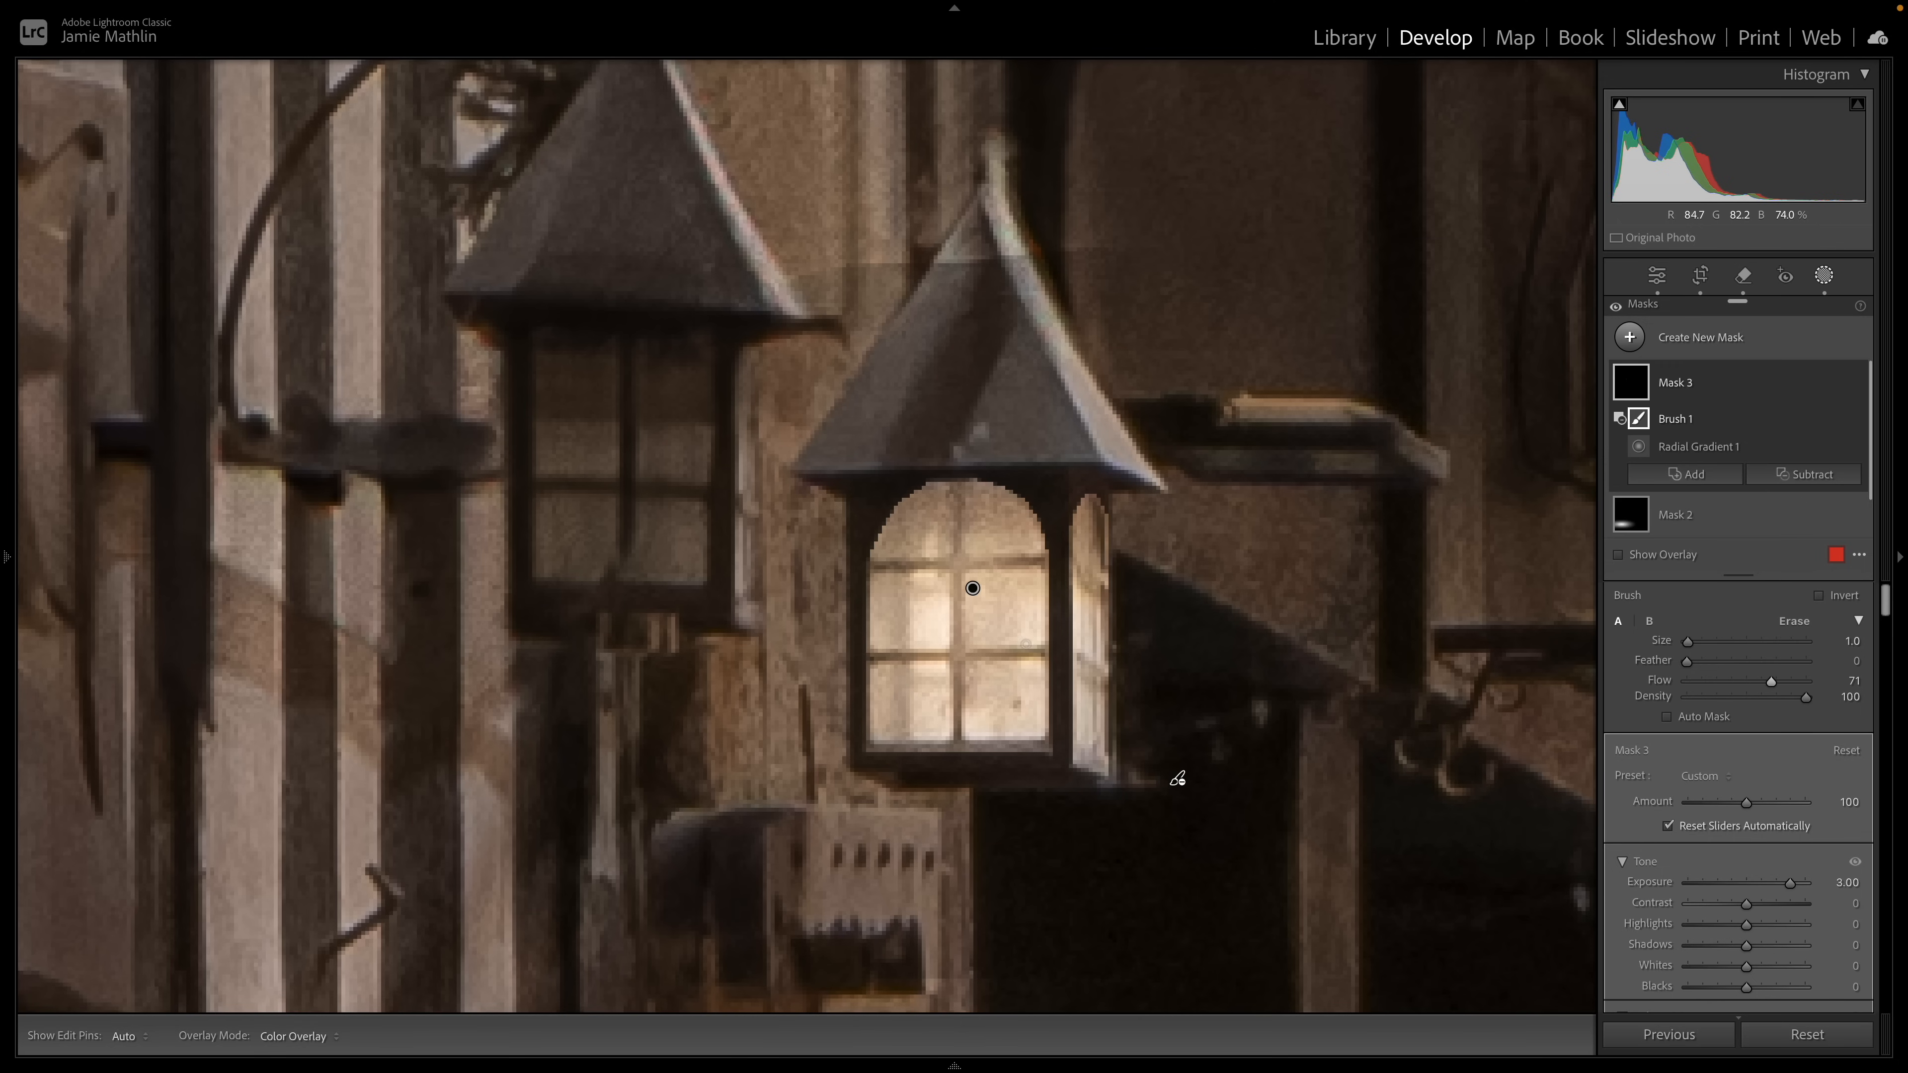
Step: Subtract the two horizontal glazing bars and the vertical one of the lantern's front pane with a size 1 brush at flow 71
{"action": "left_click", "coordinate": [1049, 652], "text": "shift"}
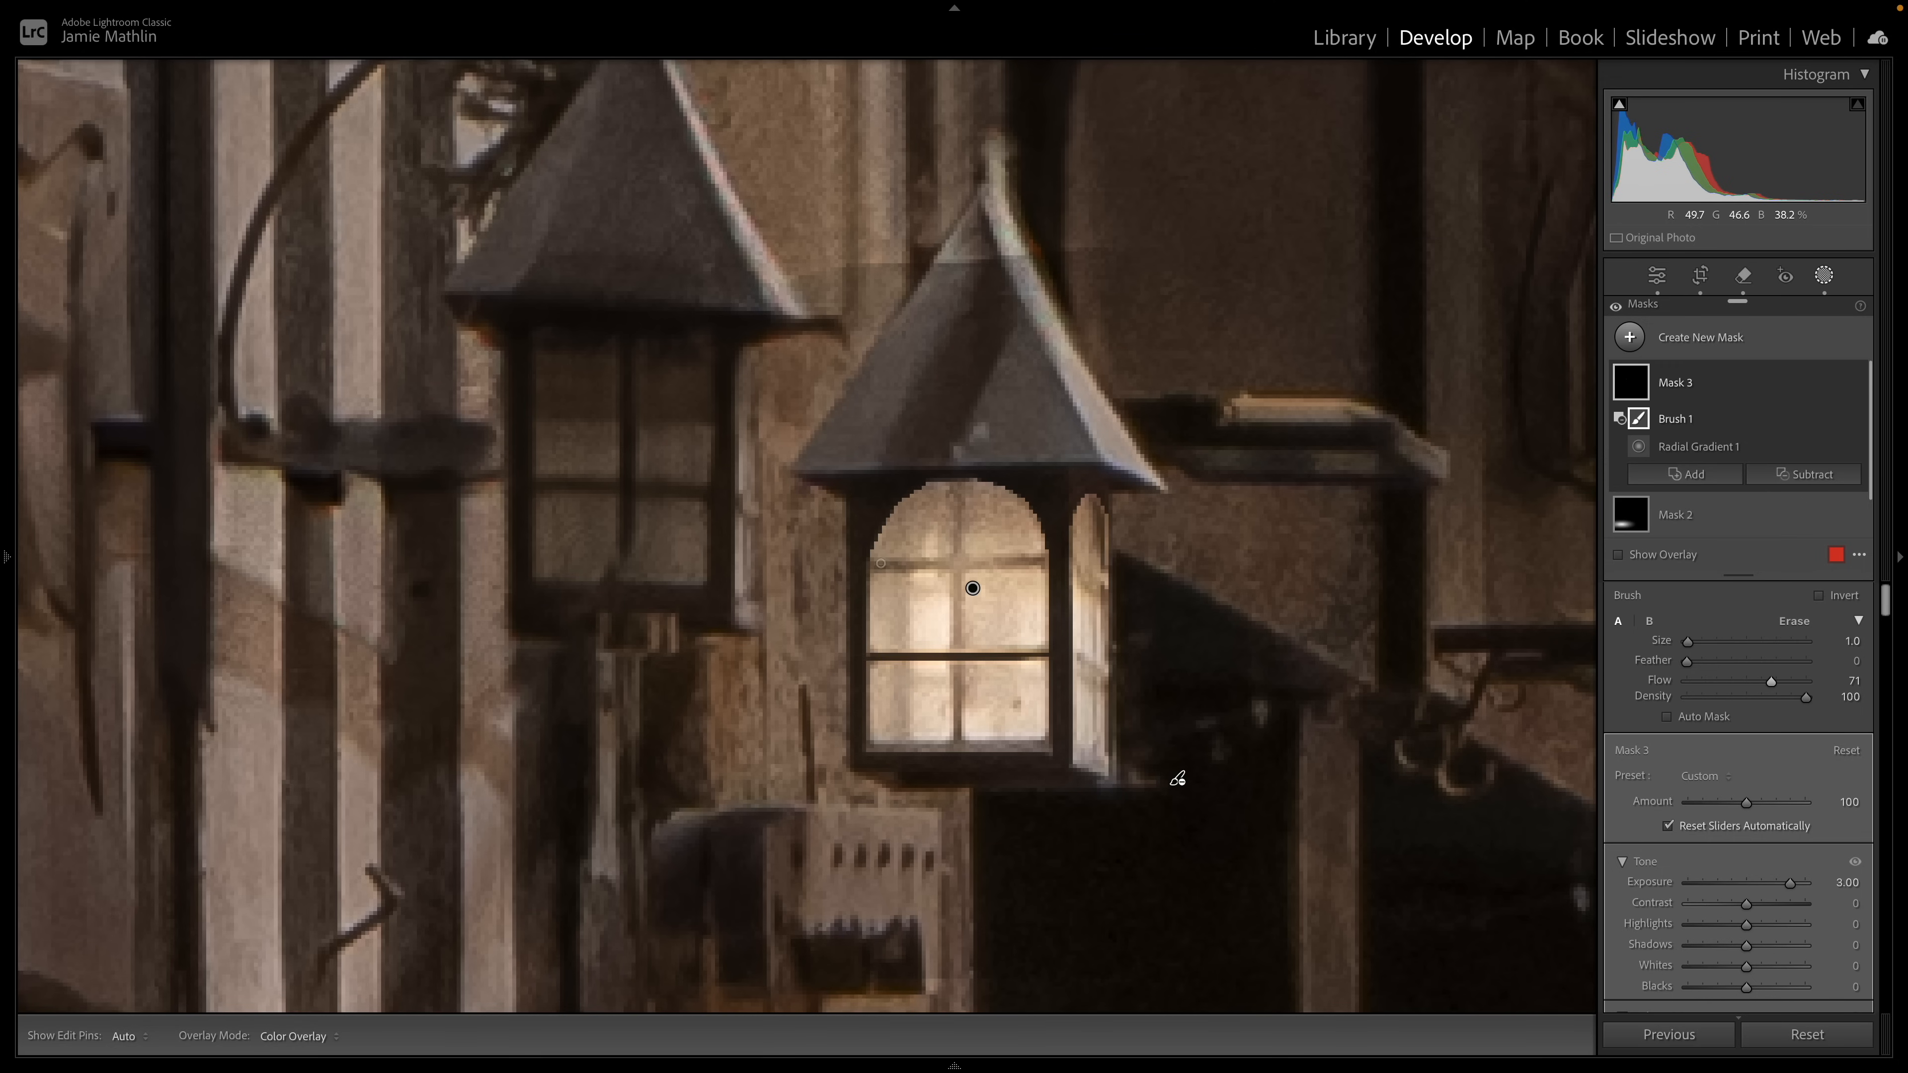
{"action": "left_click", "coordinate": [1052, 562], "text": "shift"}
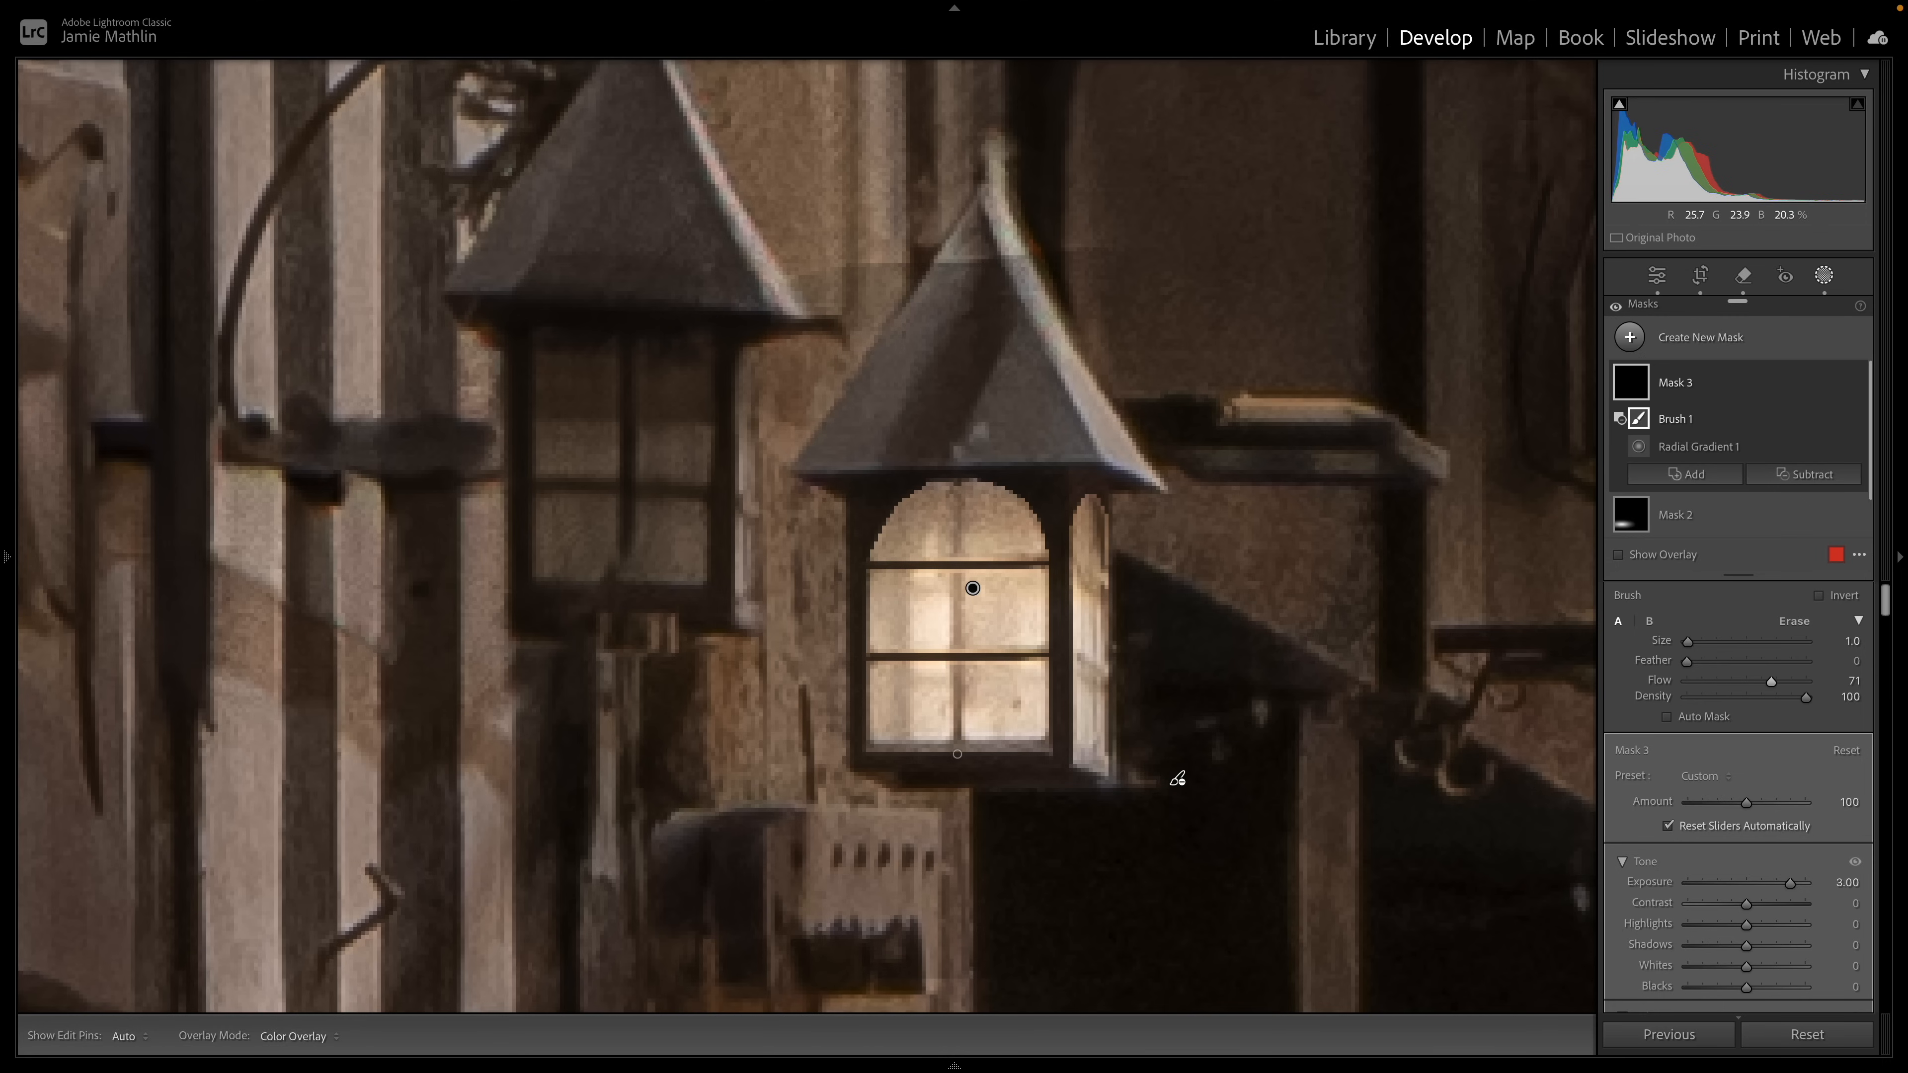
{"action": "left_click", "coordinate": [958, 755], "text": "shift"}
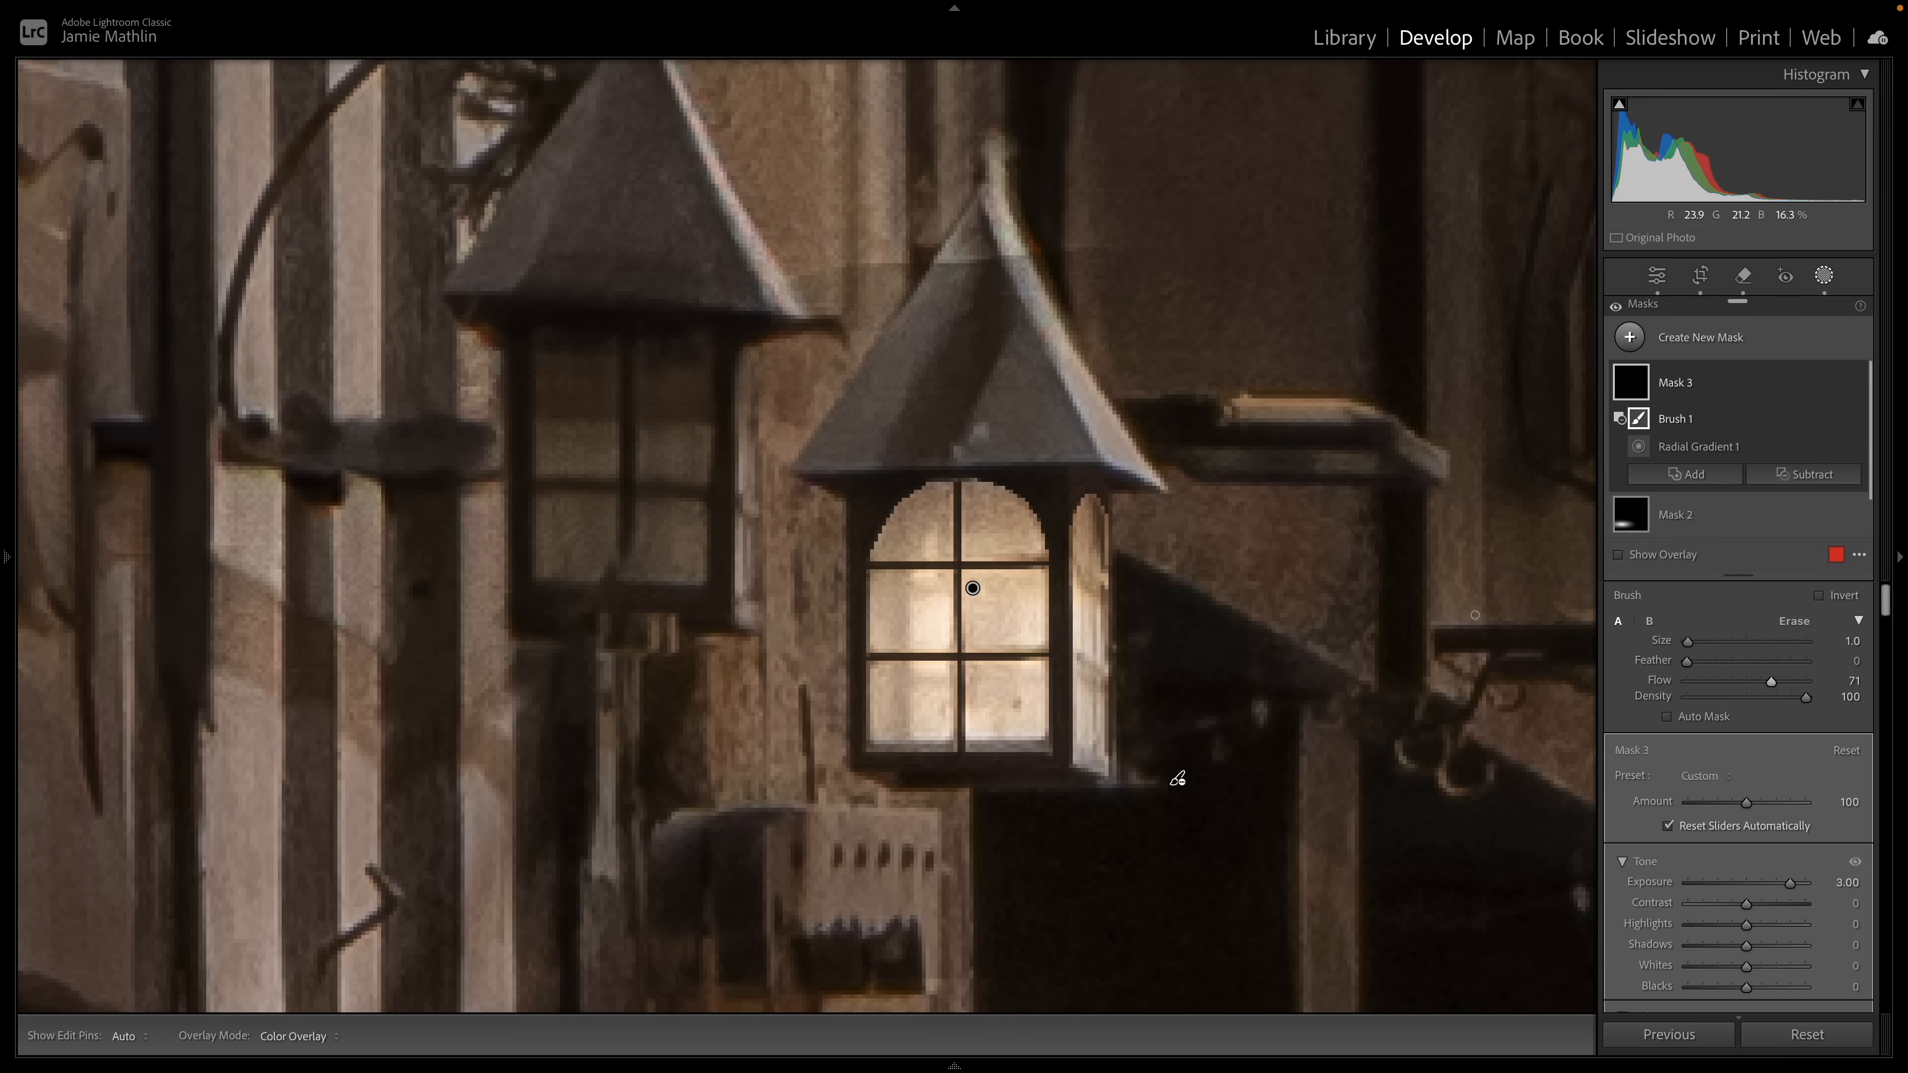
Step: Subtract the horizontal glazing bars of the lantern's side pane from the mask with the brush flow lowered to 39
{"action": "left_click_drag", "start_coordinate": [1770, 681], "coordinate": [1732, 680]}
{"action": "key", "text": "h"}
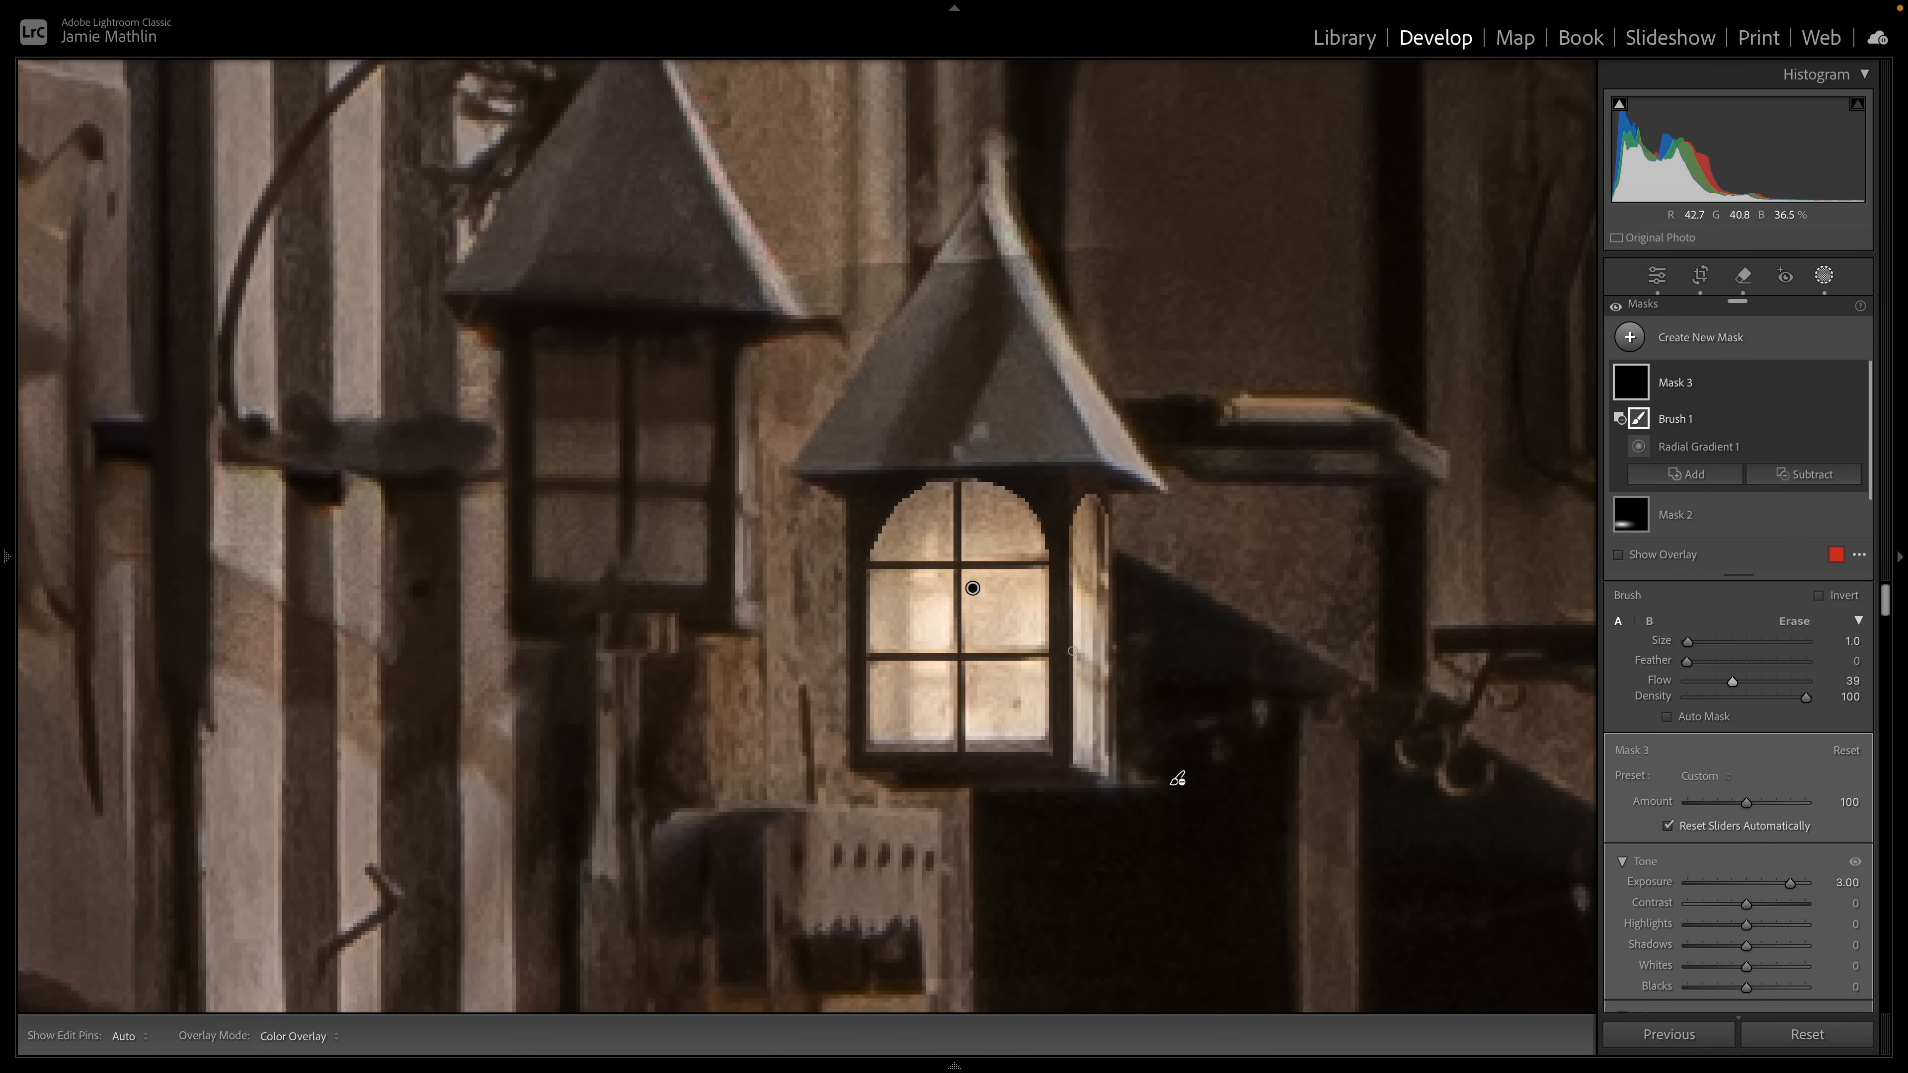
{"action": "left_click", "coordinate": [1110, 687], "text": "shift"}
{"action": "key", "text": "h"}
{"action": "left_click", "coordinate": [1104, 601], "text": "shift"}
Step: Set the brush to size 10 and flow 100, and raise the lantern mask's exposure to 4.00
{"action": "mouse_move", "coordinate": [5, 556]}
{"action": "key", "text": "z"}
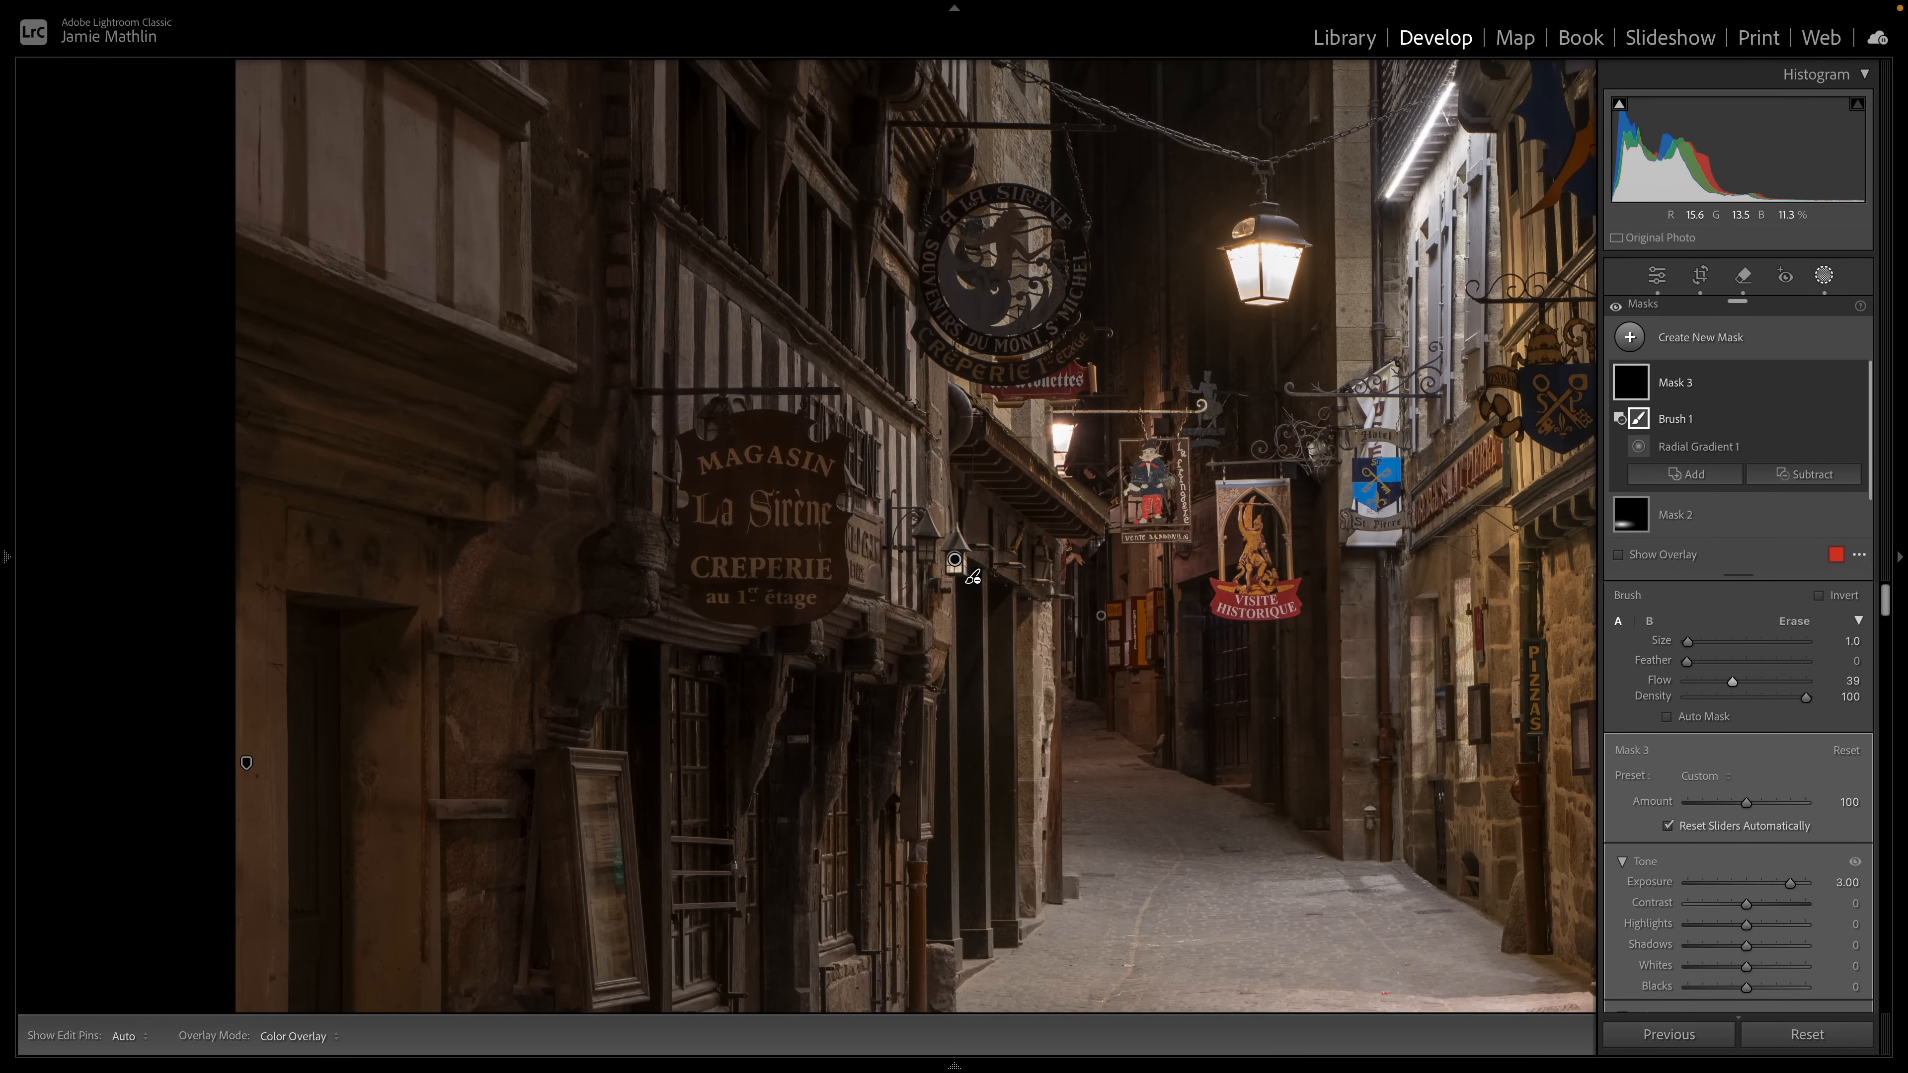
{"action": "left_click_drag", "start_coordinate": [1732, 683], "coordinate": [1818, 684]}
{"action": "scroll", "coordinate": [939, 523], "scroll_direction": "up", "scroll_amount": 7}
{"action": "key", "text": "h"}
{"action": "key", "text": "h"}
{"action": "key", "text": "h"}
{"action": "key", "text": "h"}
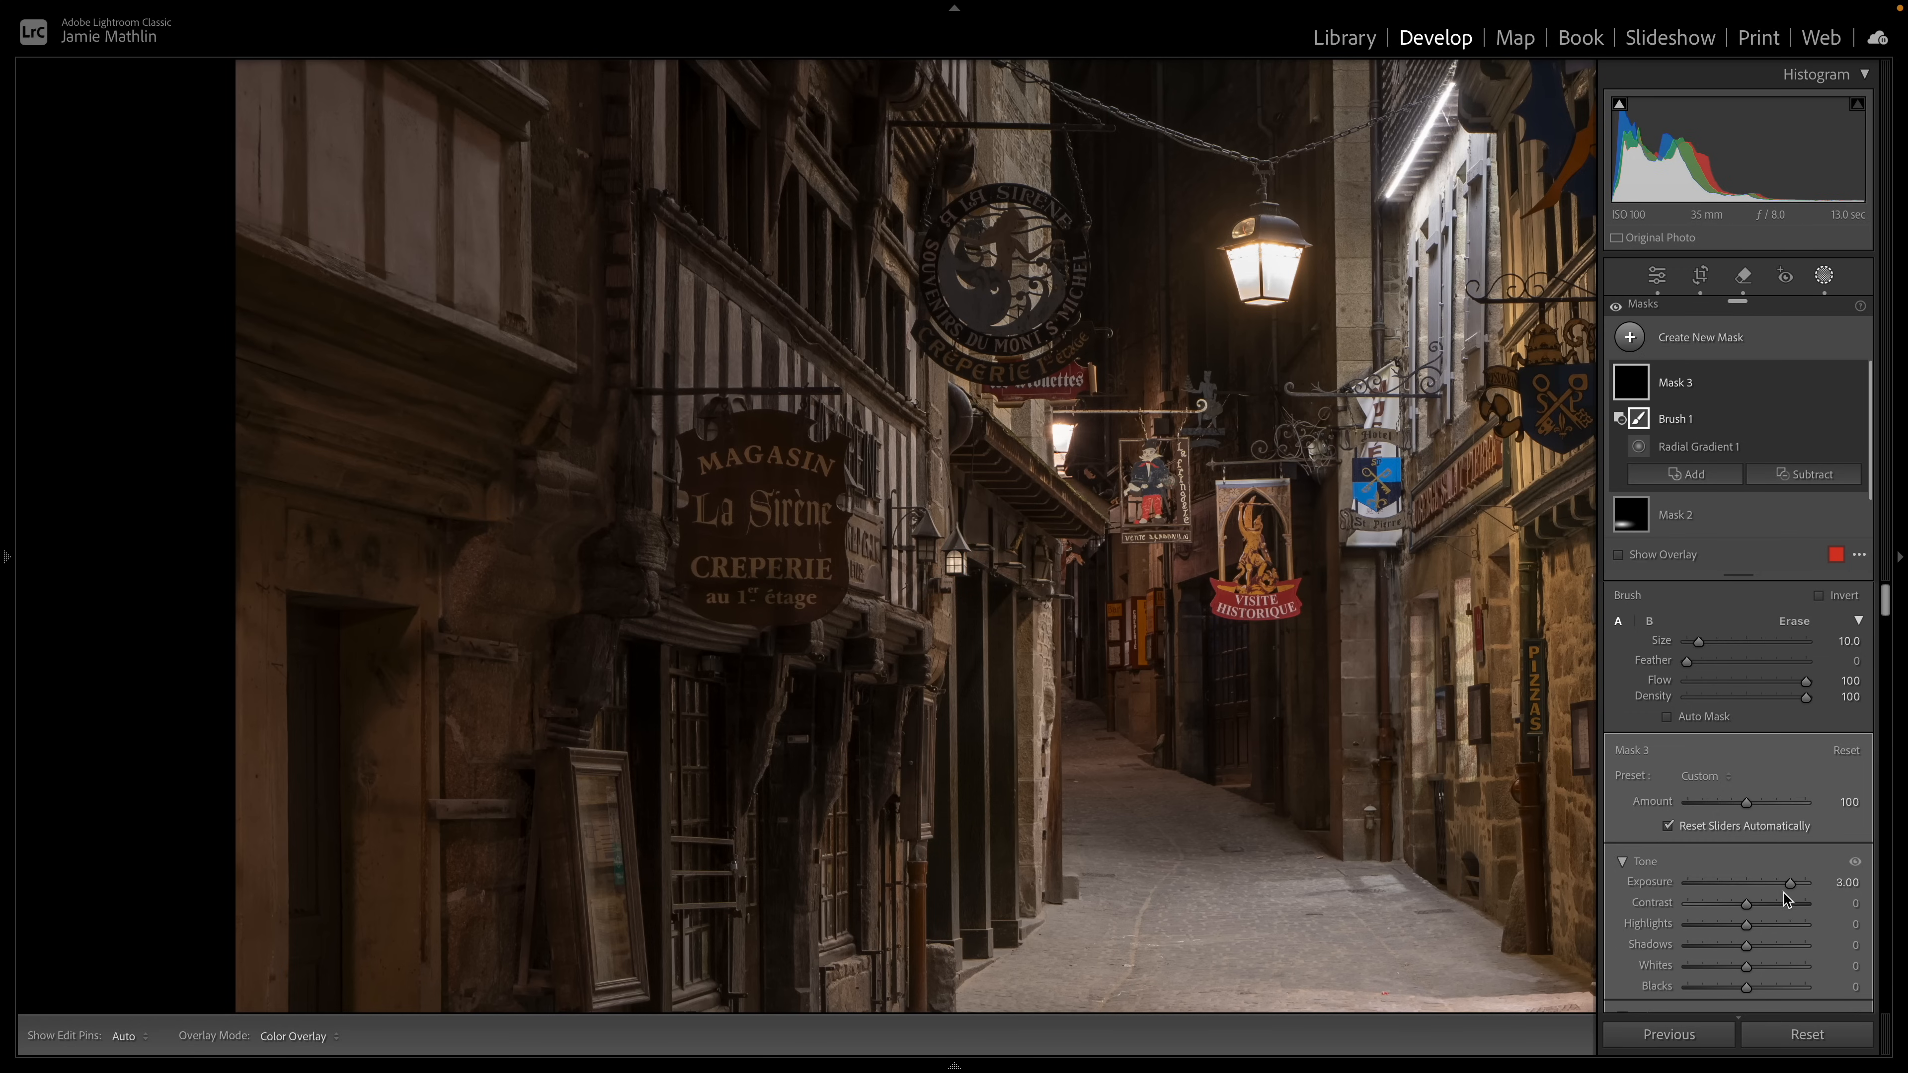
{"action": "left_click_drag", "start_coordinate": [1791, 887], "coordinate": [1833, 884]}
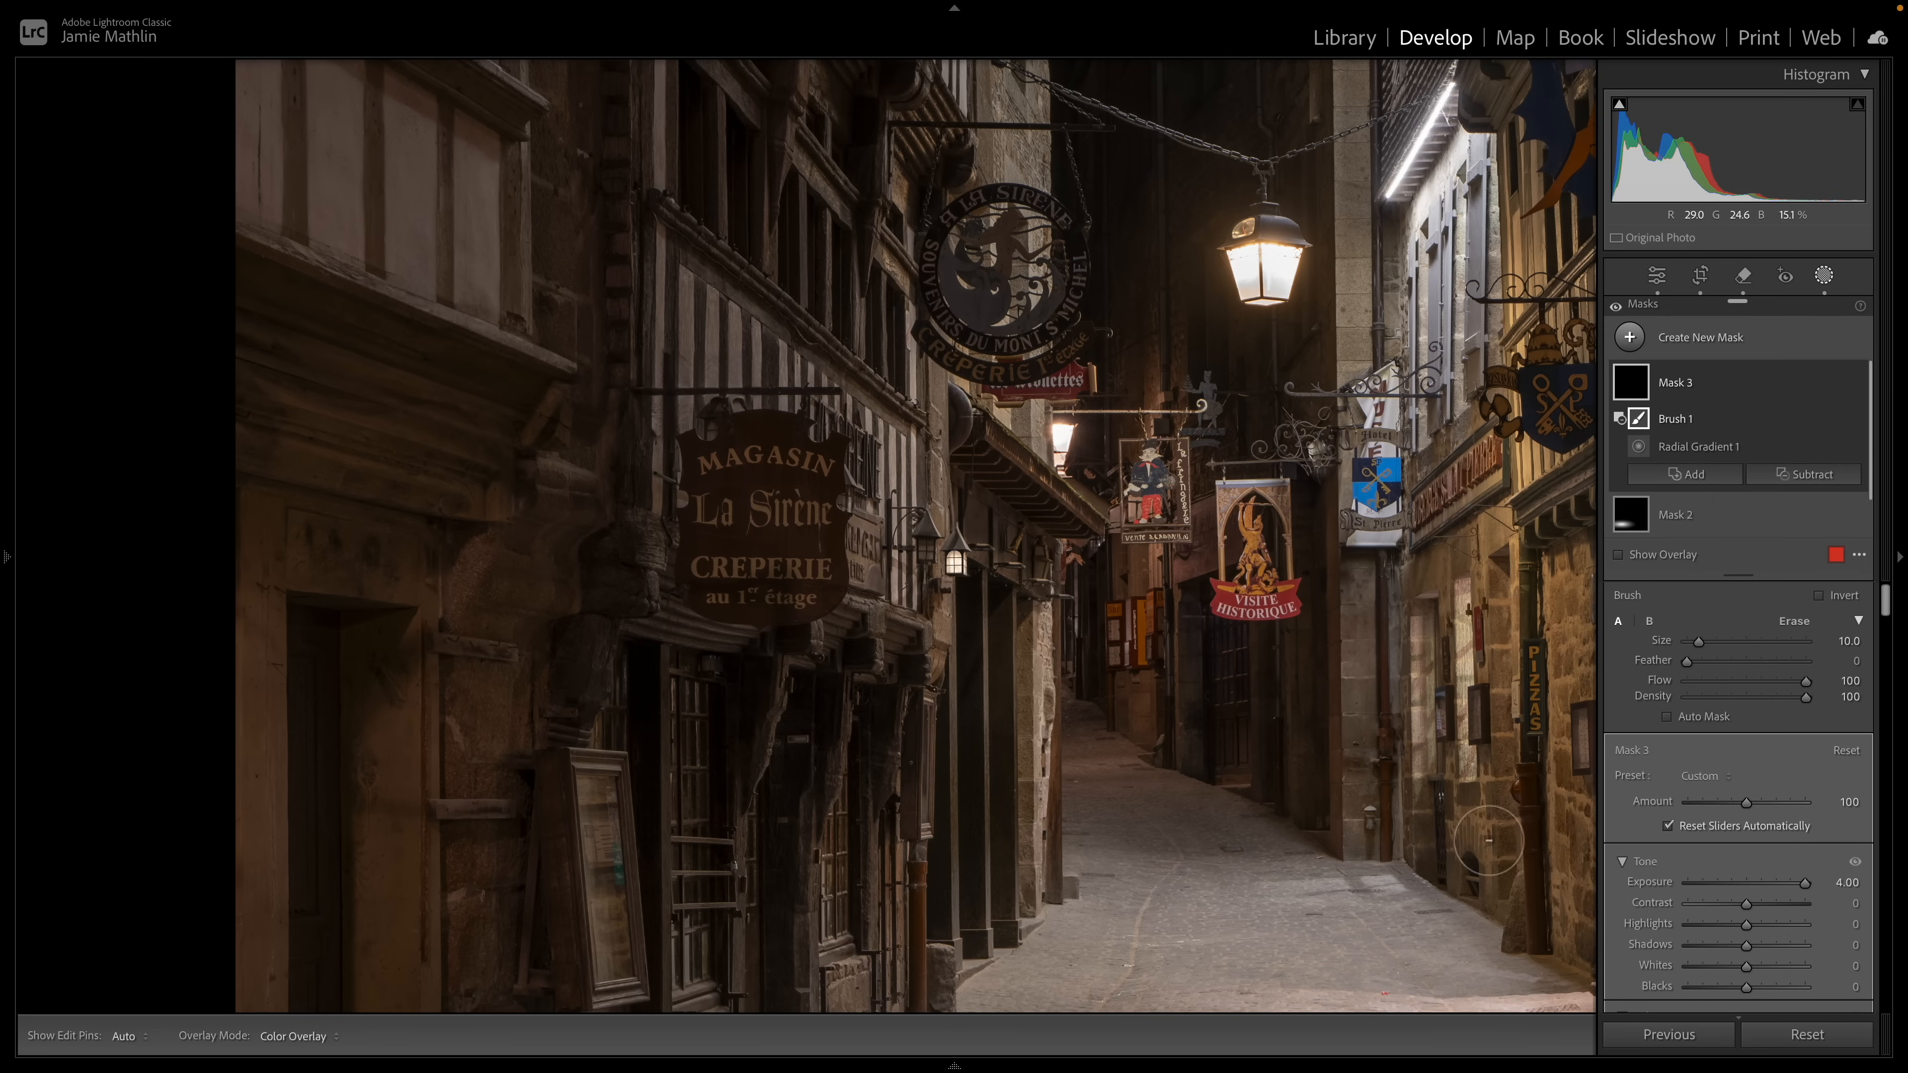
Step: Duplicate the lantern mask and shrink the copy's radial gradient to a small spot inside the lantern's glass
{"action": "left_click_drag", "start_coordinate": [958, 560], "coordinate": [955, 569]}
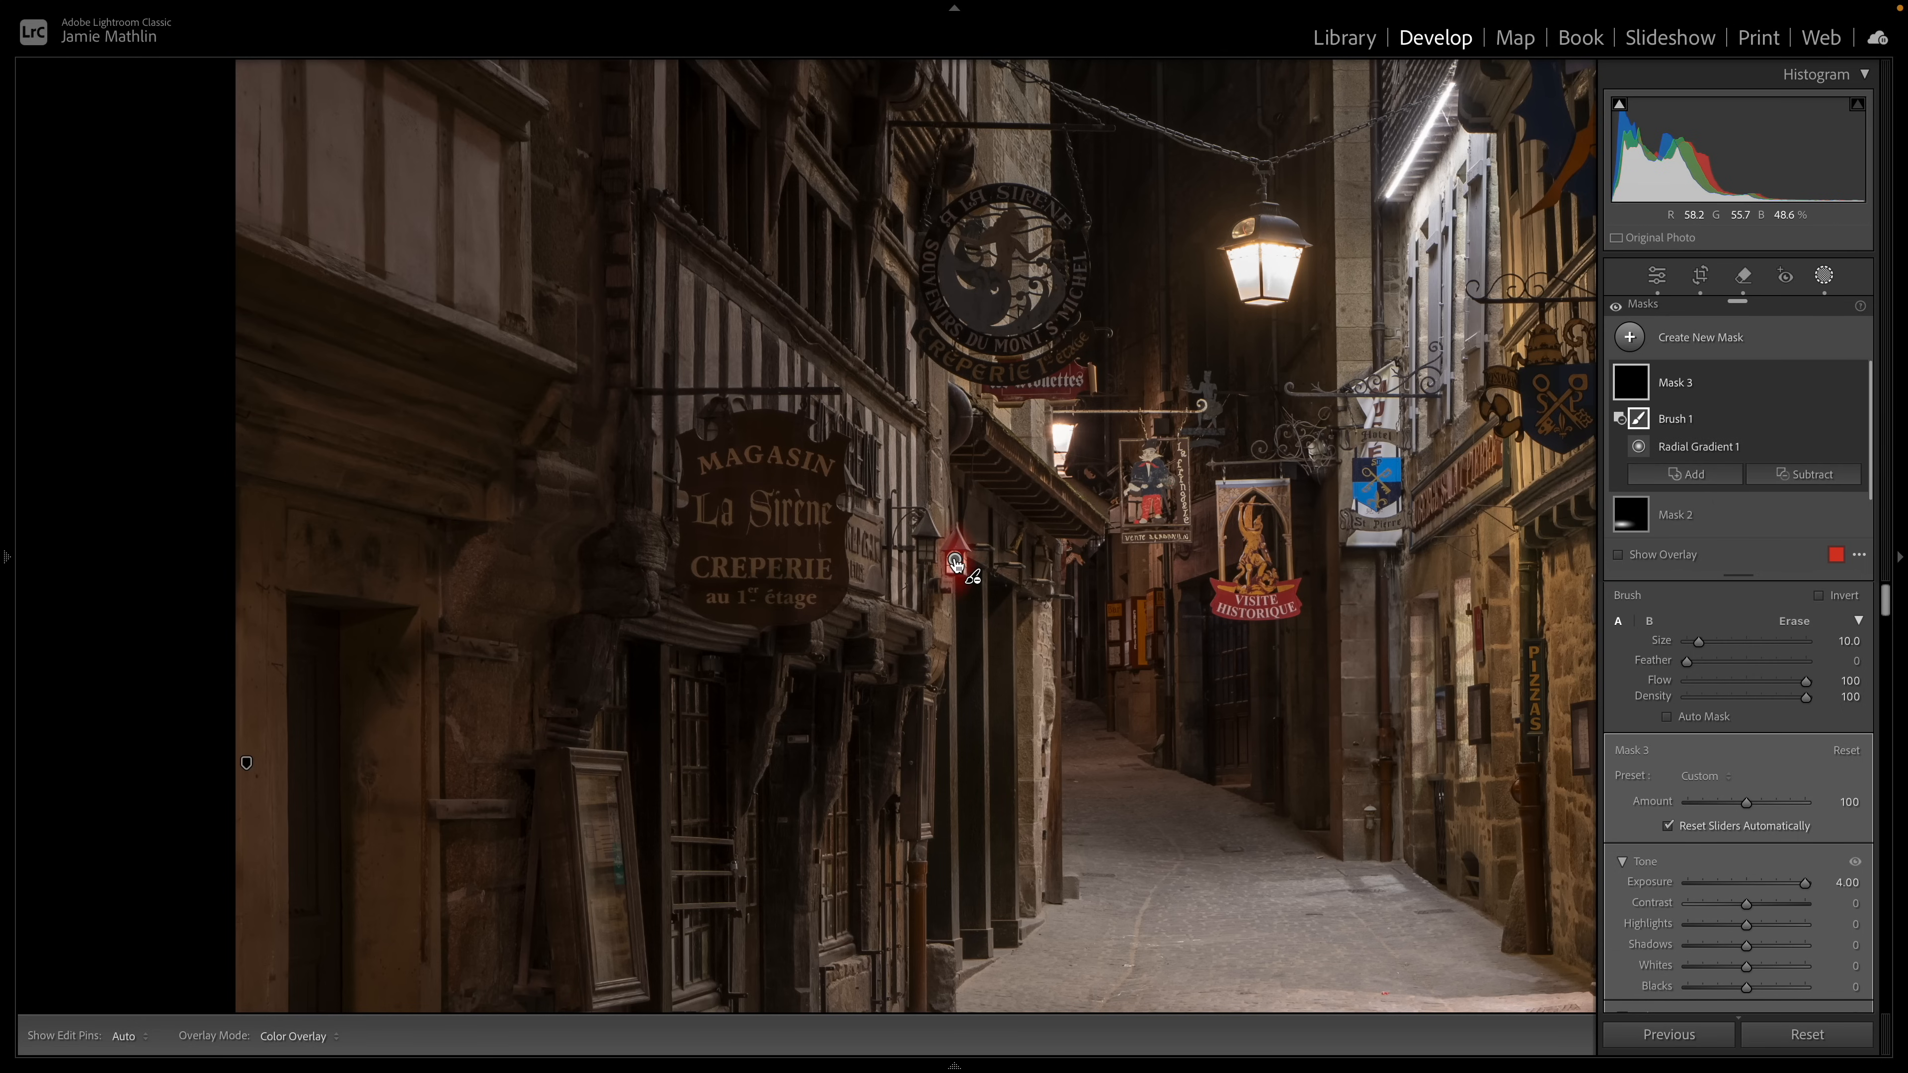
{"action": "left_click", "coordinate": [955, 561]}
{"action": "right_click", "coordinate": [955, 560]}
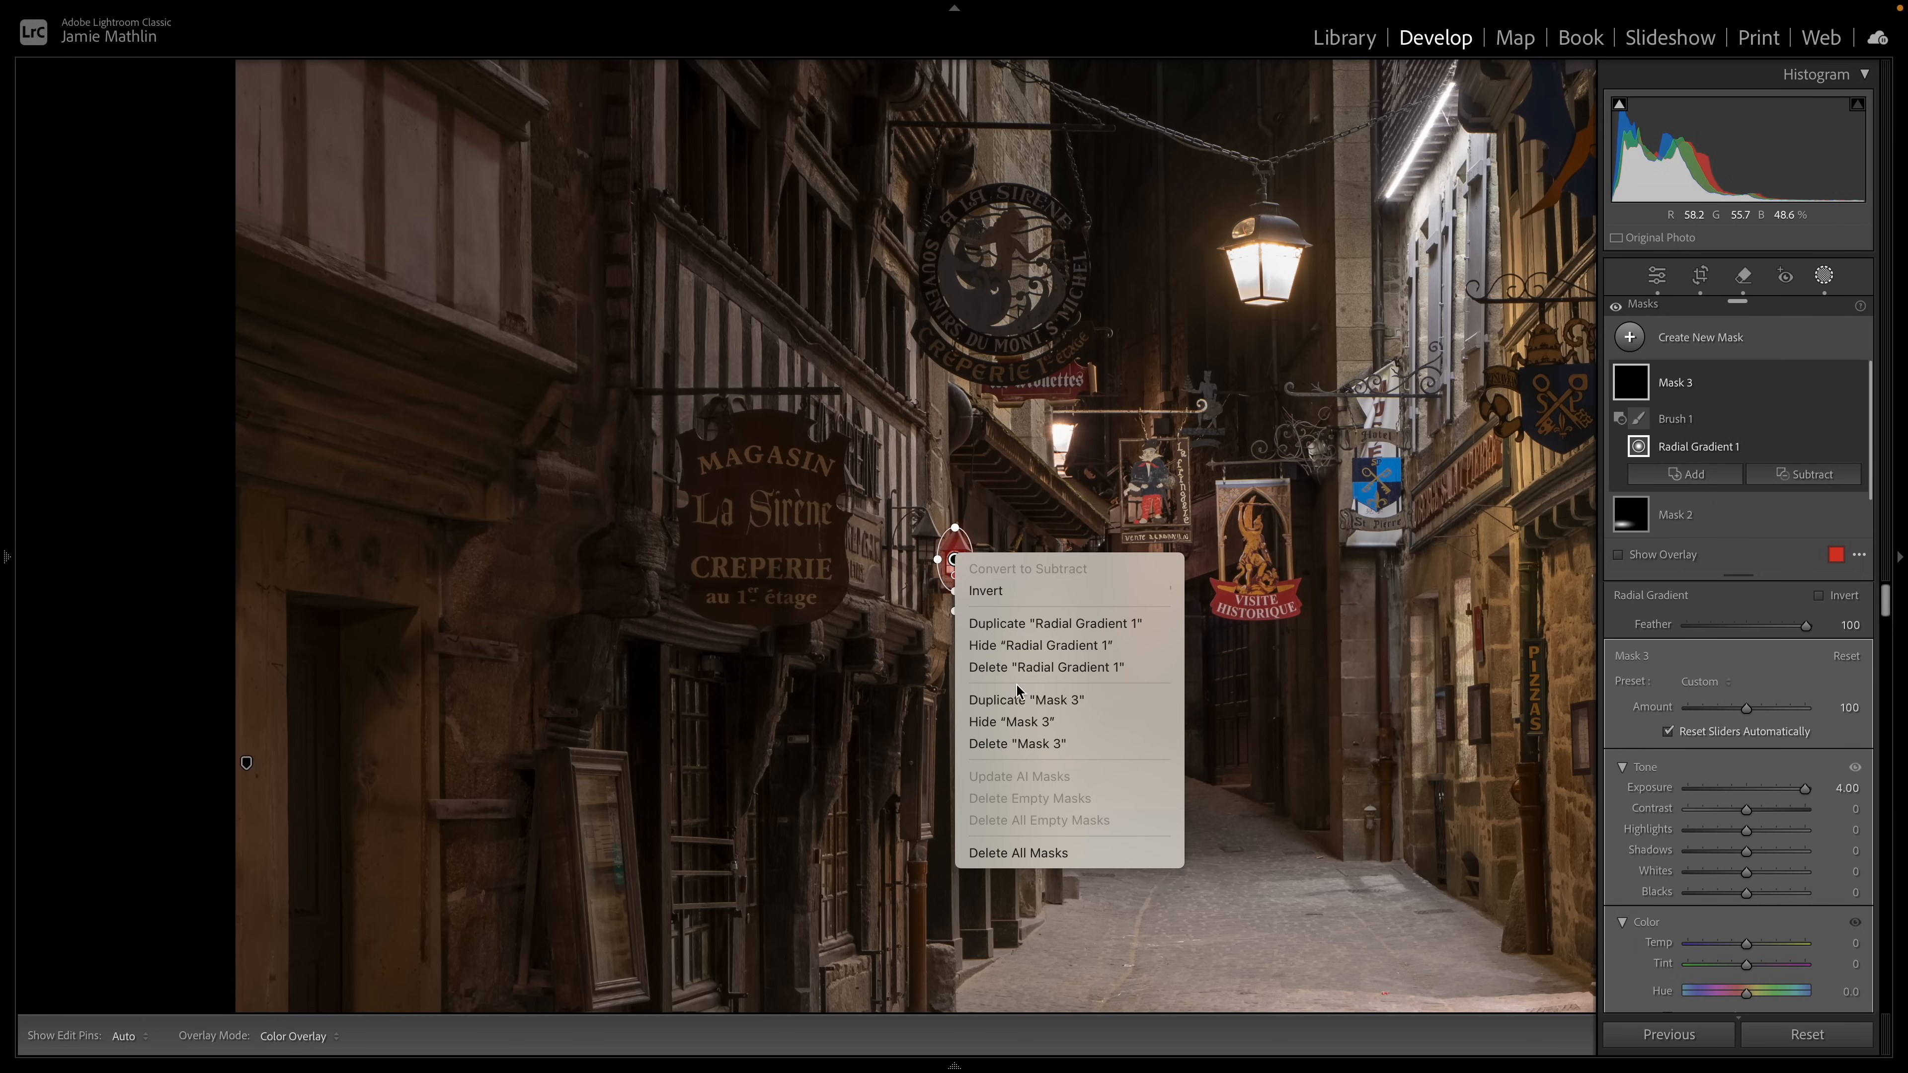
{"action": "left_click", "coordinate": [1011, 700]}
{"action": "left_click", "coordinate": [955, 561]}
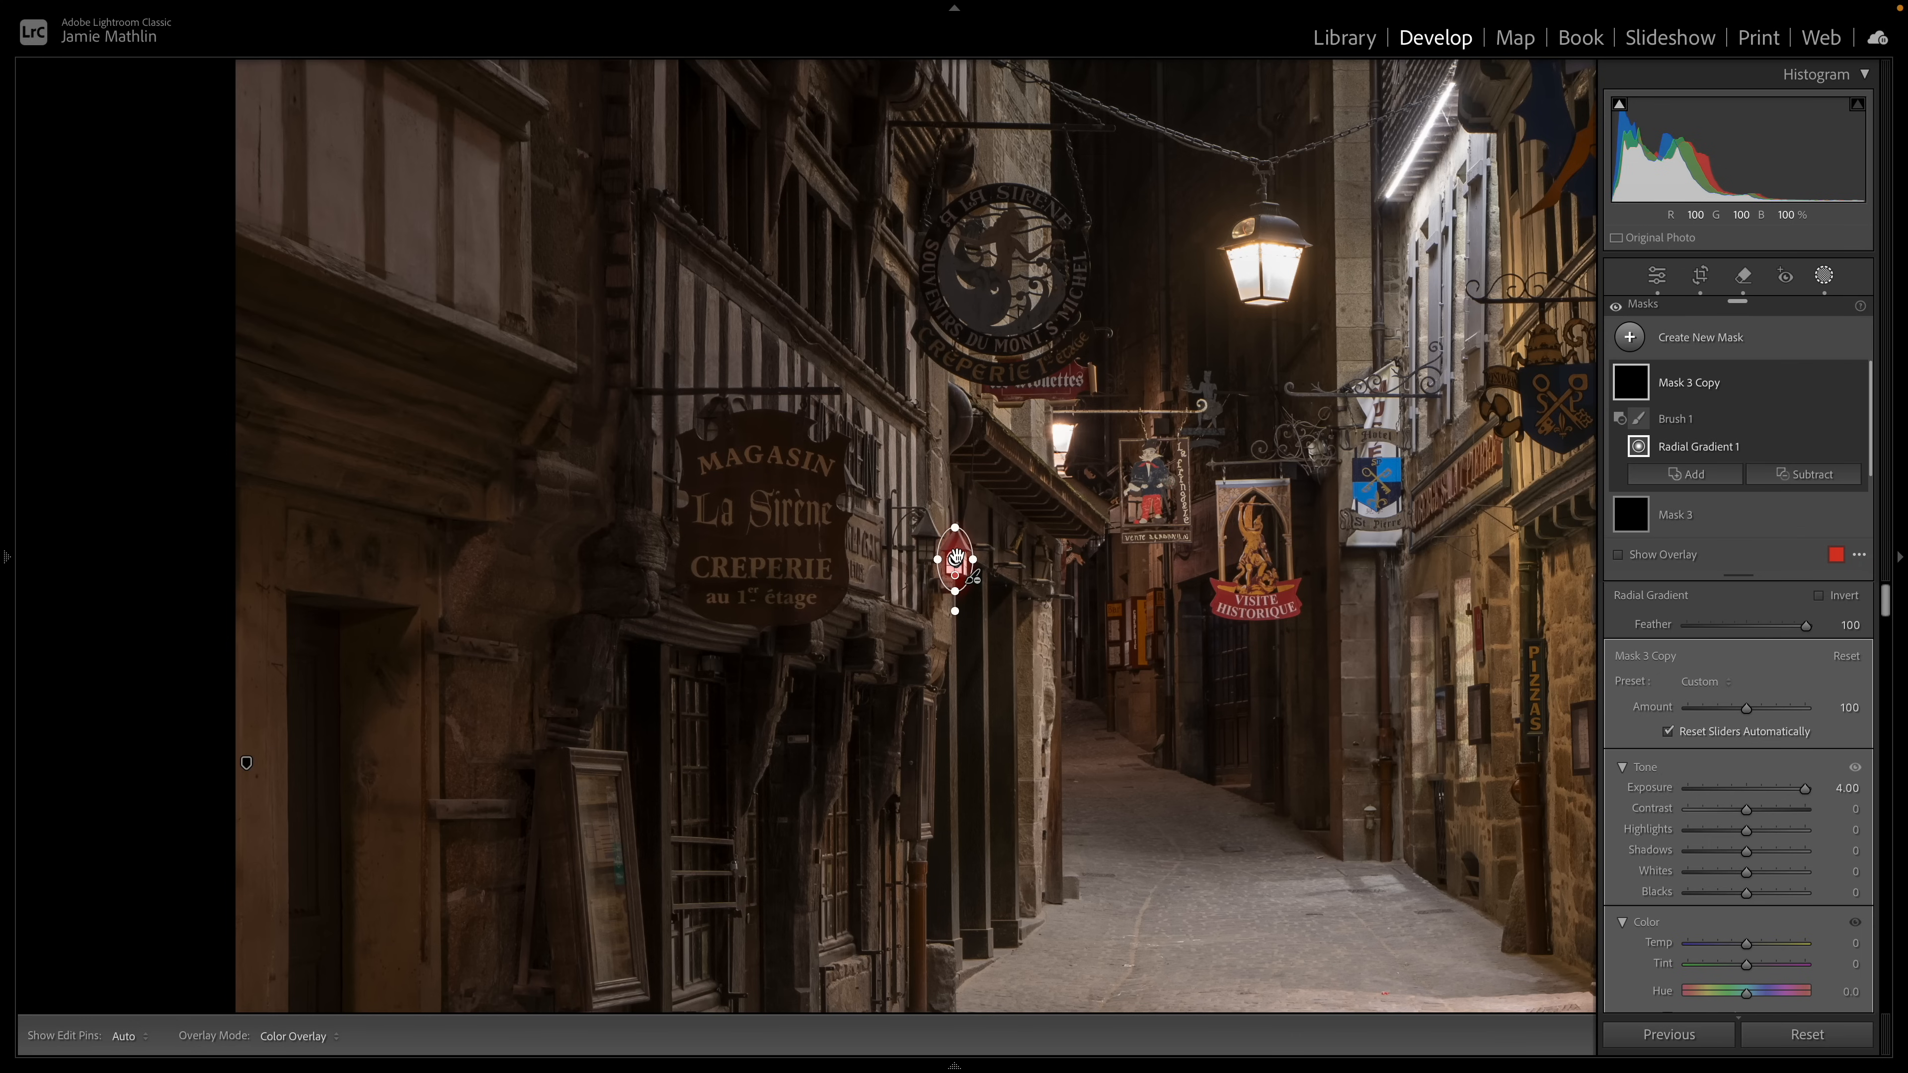
{"action": "mouse_move", "coordinate": [937, 560]}
{"action": "left_mouse_down"}
{"action": "mouse_move", "coordinate": [955, 528]}
{"action": "mouse_move", "coordinate": [956, 552]}
{"action": "left_mouse_up"}
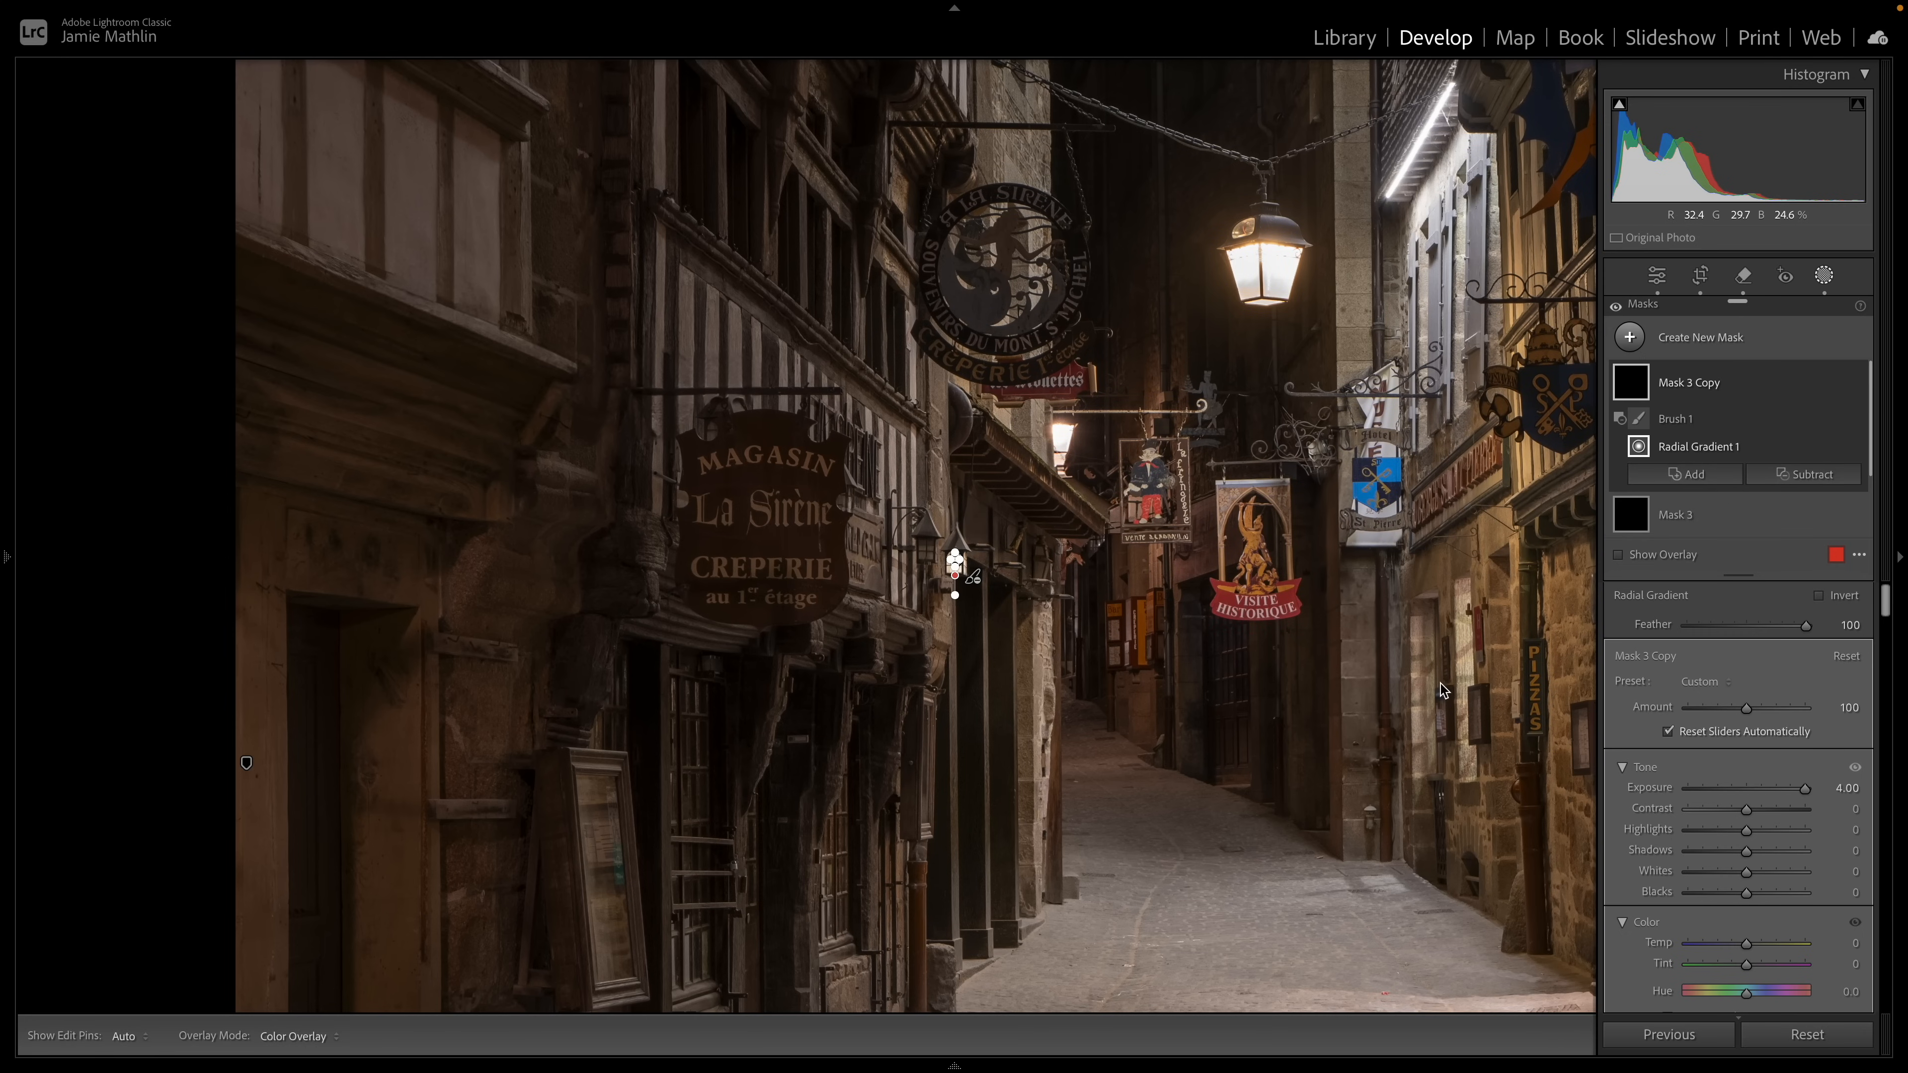
Step: Add a new radial gradient mask around both wall lanterns and the surrounding wall, and set its exposure to 1.15
{"action": "left_click", "coordinate": [1824, 275]}
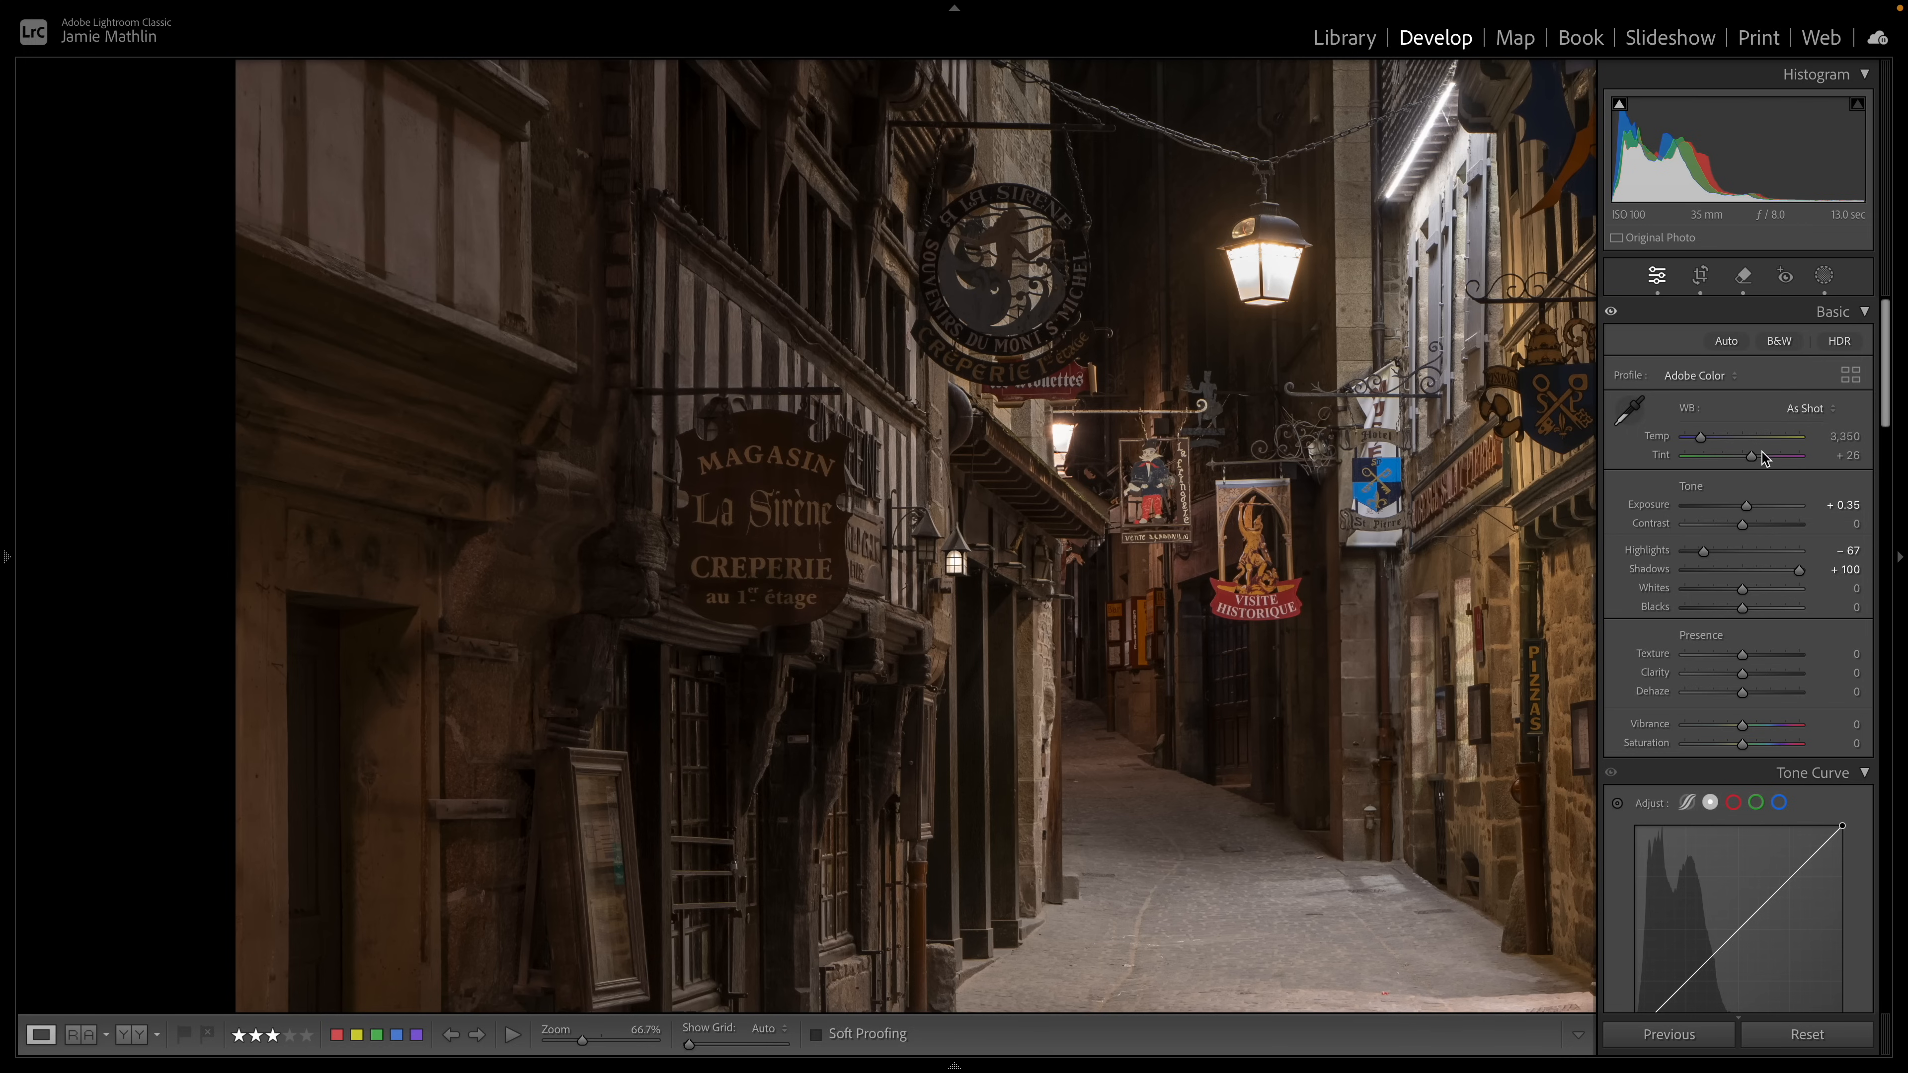
{"action": "left_click", "coordinate": [1824, 275]}
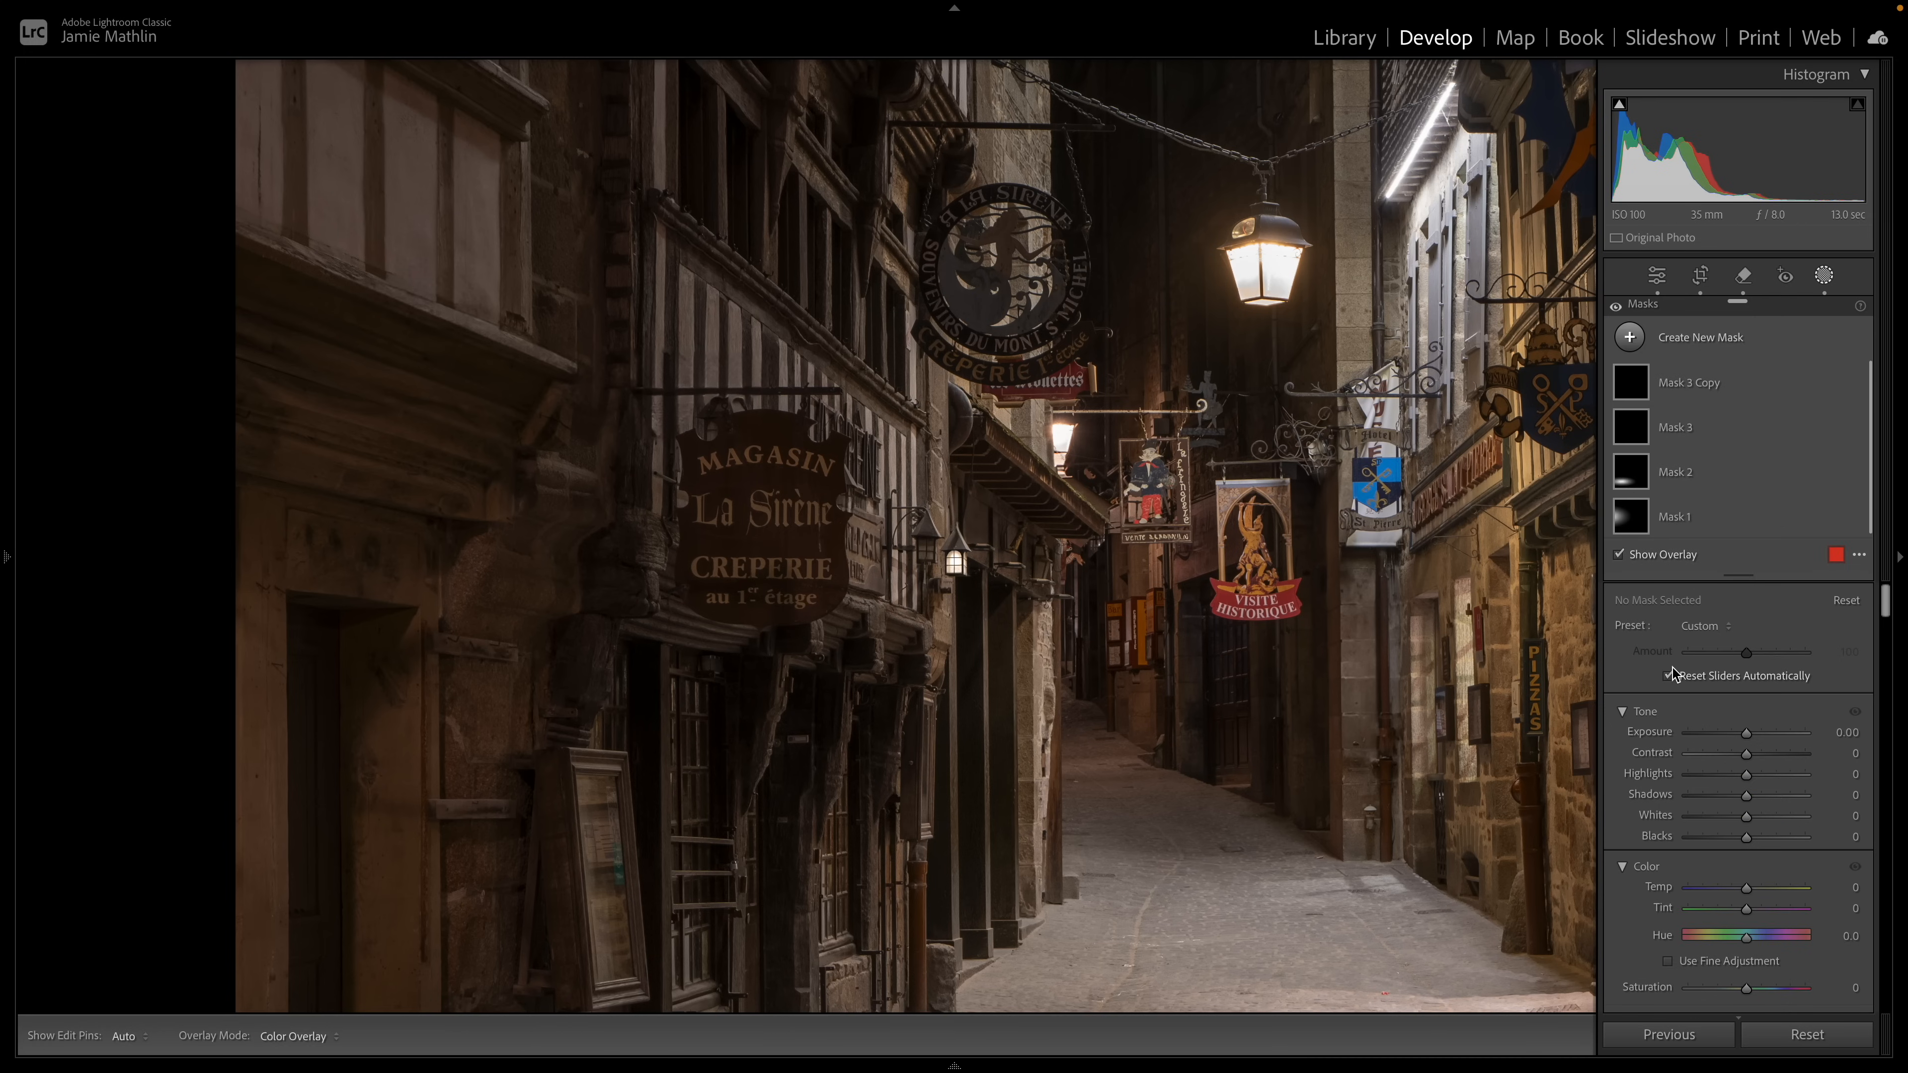
{"action": "left_click", "coordinate": [1675, 337]}
{"action": "left_click", "coordinate": [1688, 572]}
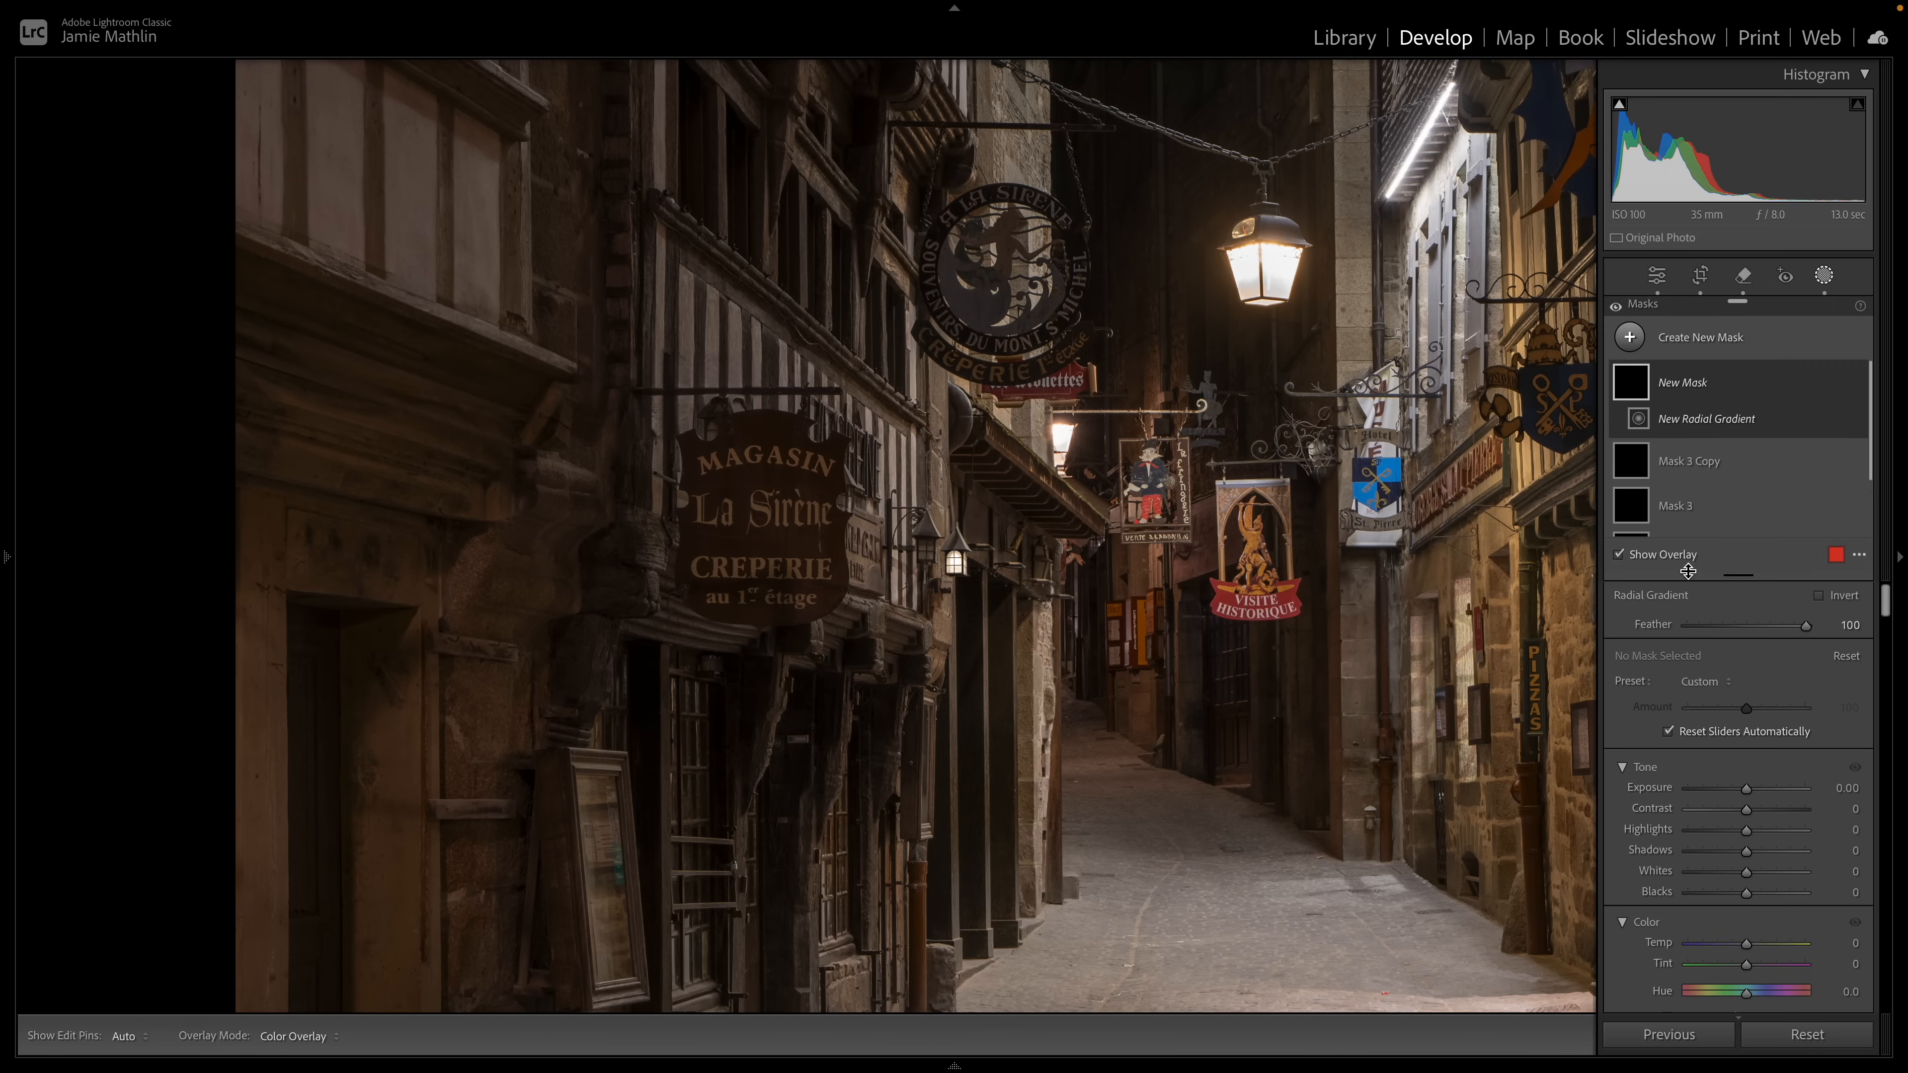
{"action": "left_click_drag", "start_coordinate": [909, 538], "coordinate": [979, 633]}
{"action": "mouse_move", "coordinate": [907, 560]}
{"action": "left_mouse_down"}
{"action": "mouse_move", "coordinate": [958, 556]}
{"action": "mouse_move", "coordinate": [911, 573]}
{"action": "left_mouse_up"}
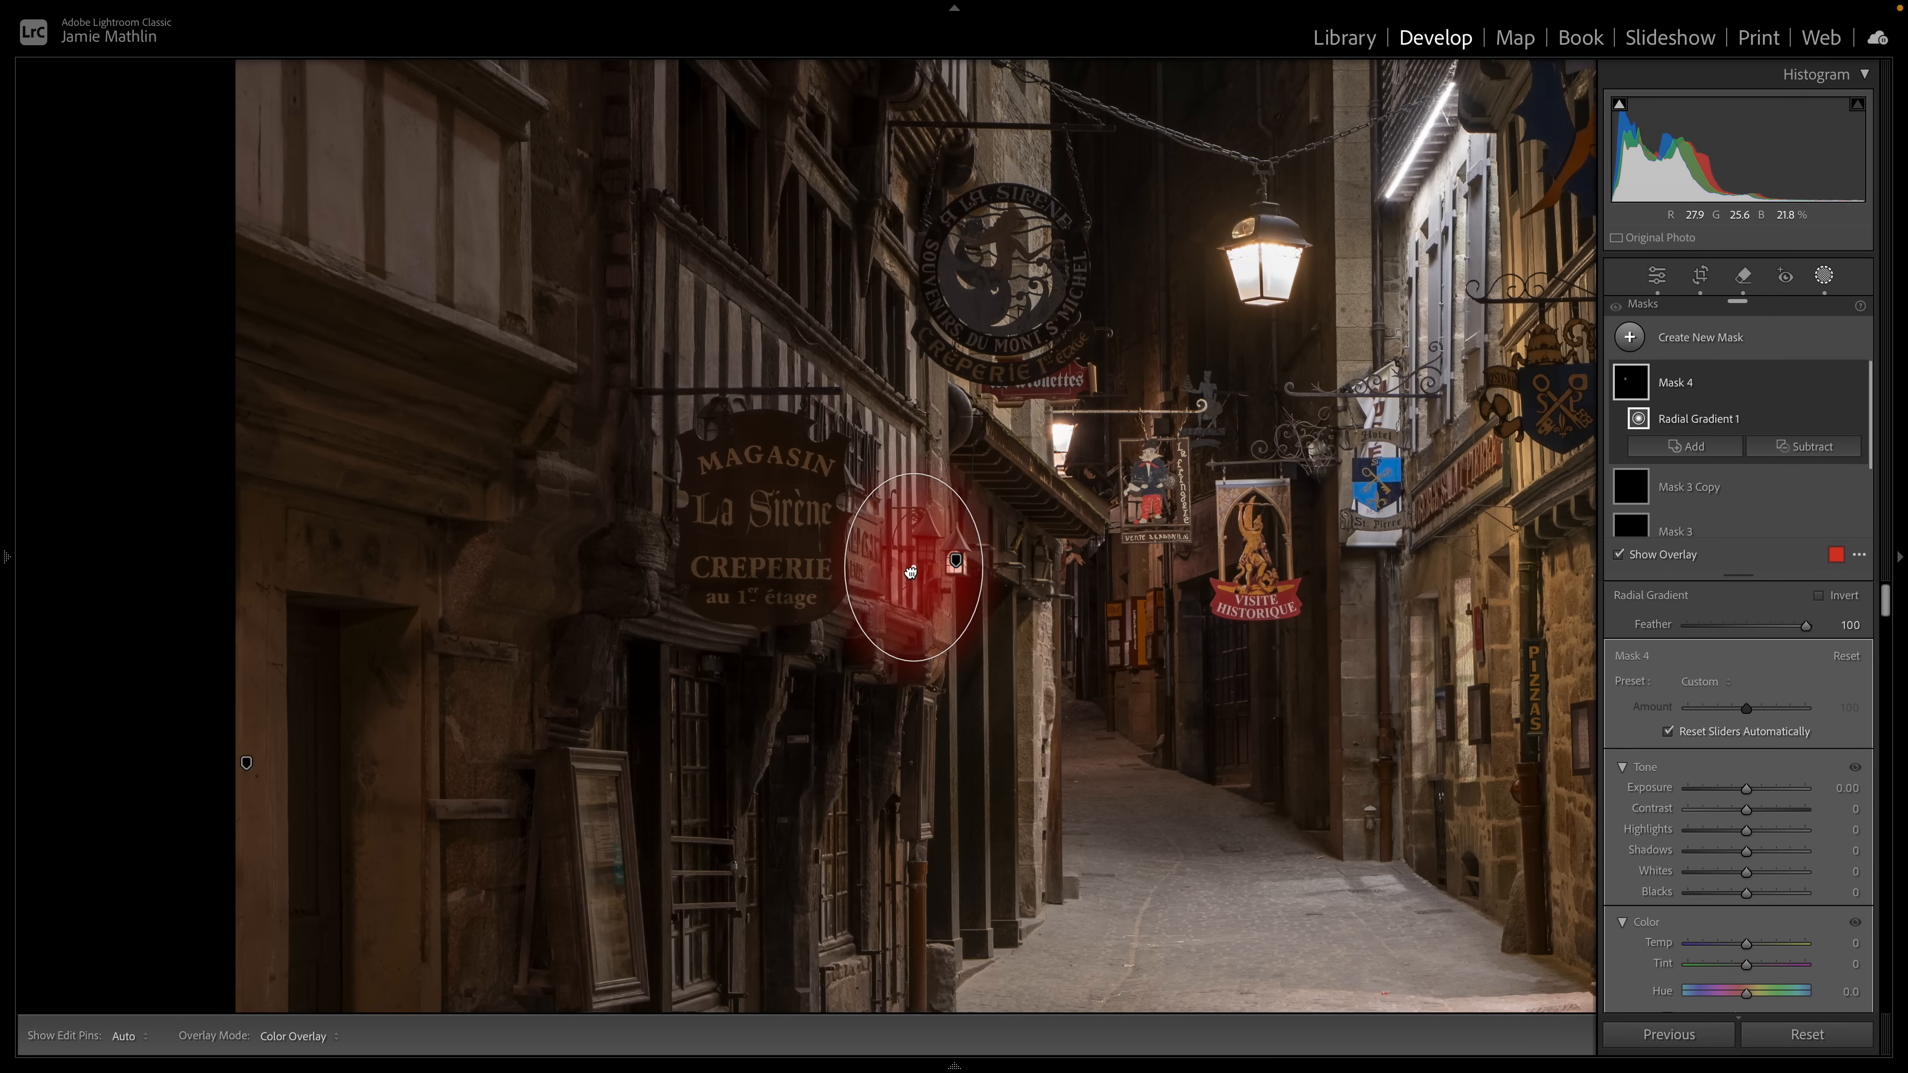
{"action": "left_click_drag", "start_coordinate": [1747, 788], "coordinate": [1763, 794]}
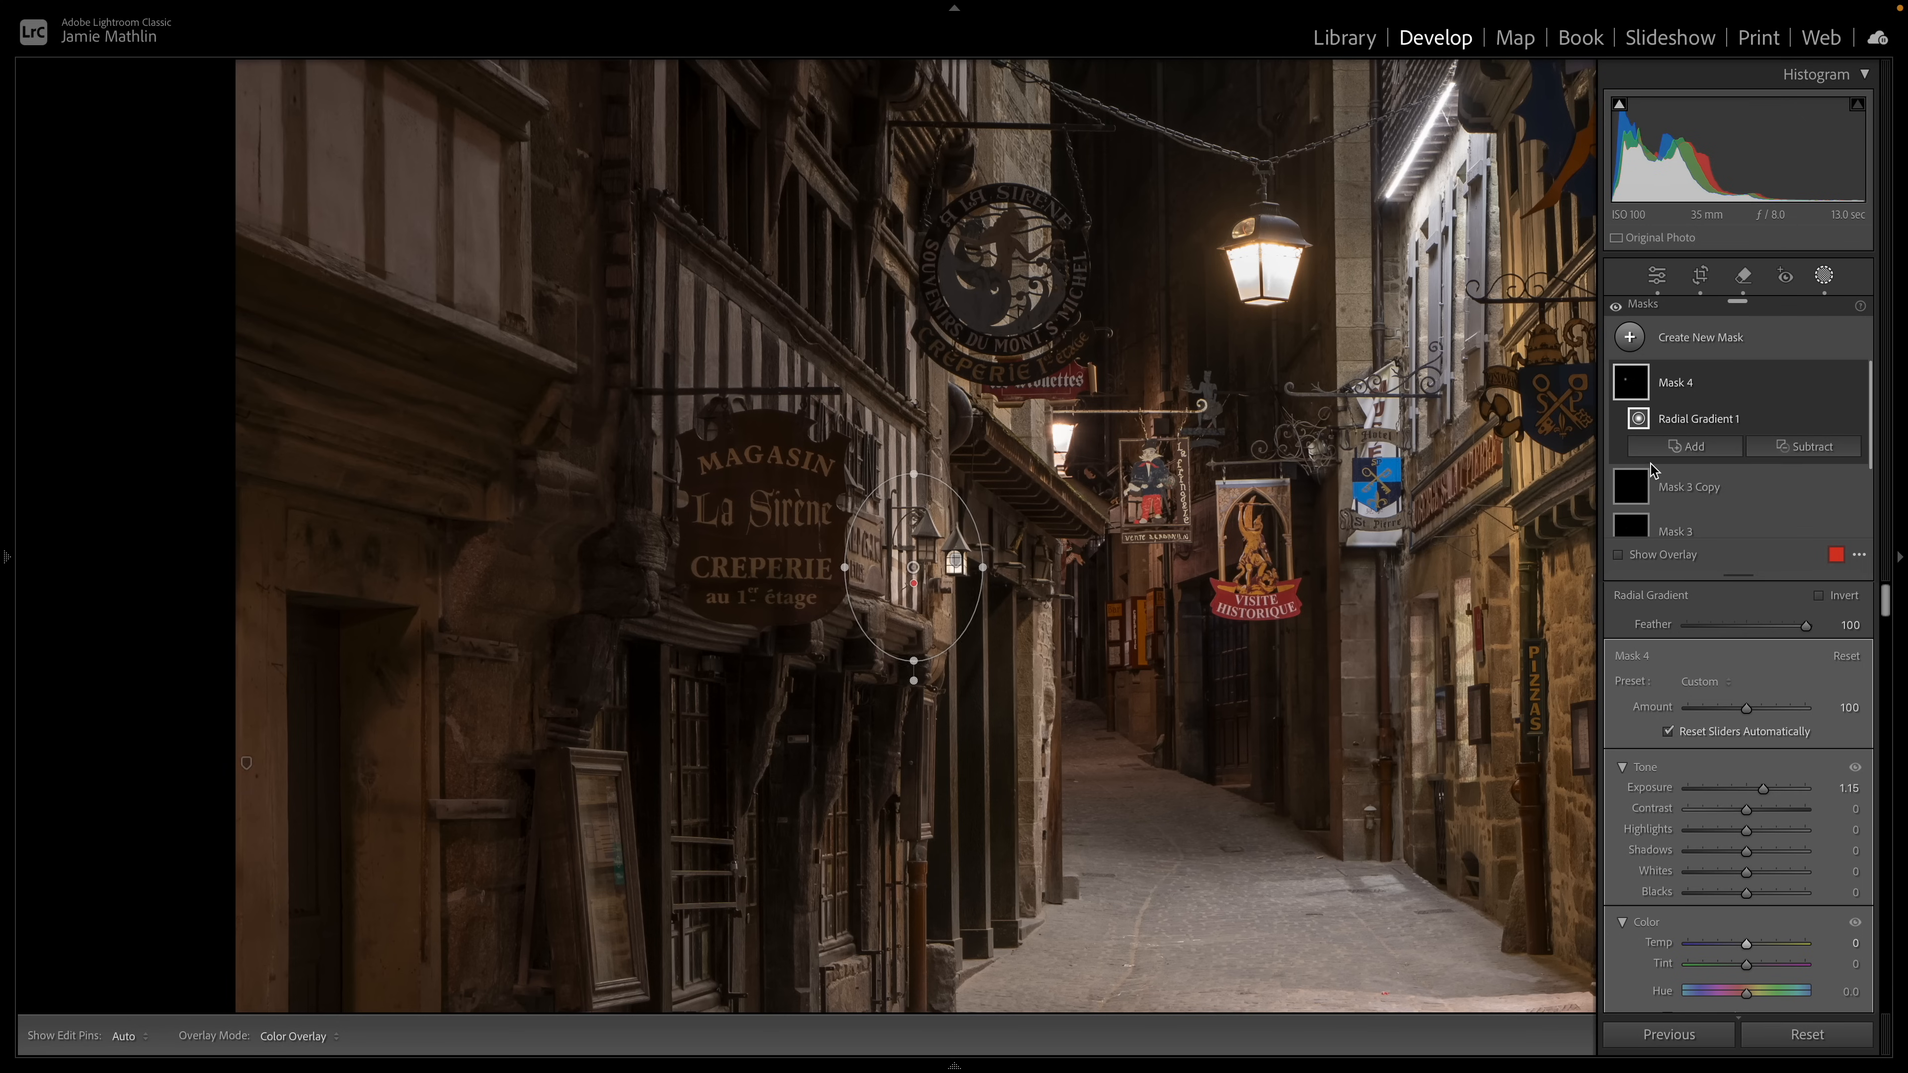
Step: Lower the exposure of the original lantern mask, Mask 3, to 2.69
{"action": "left_click", "coordinate": [1640, 529]}
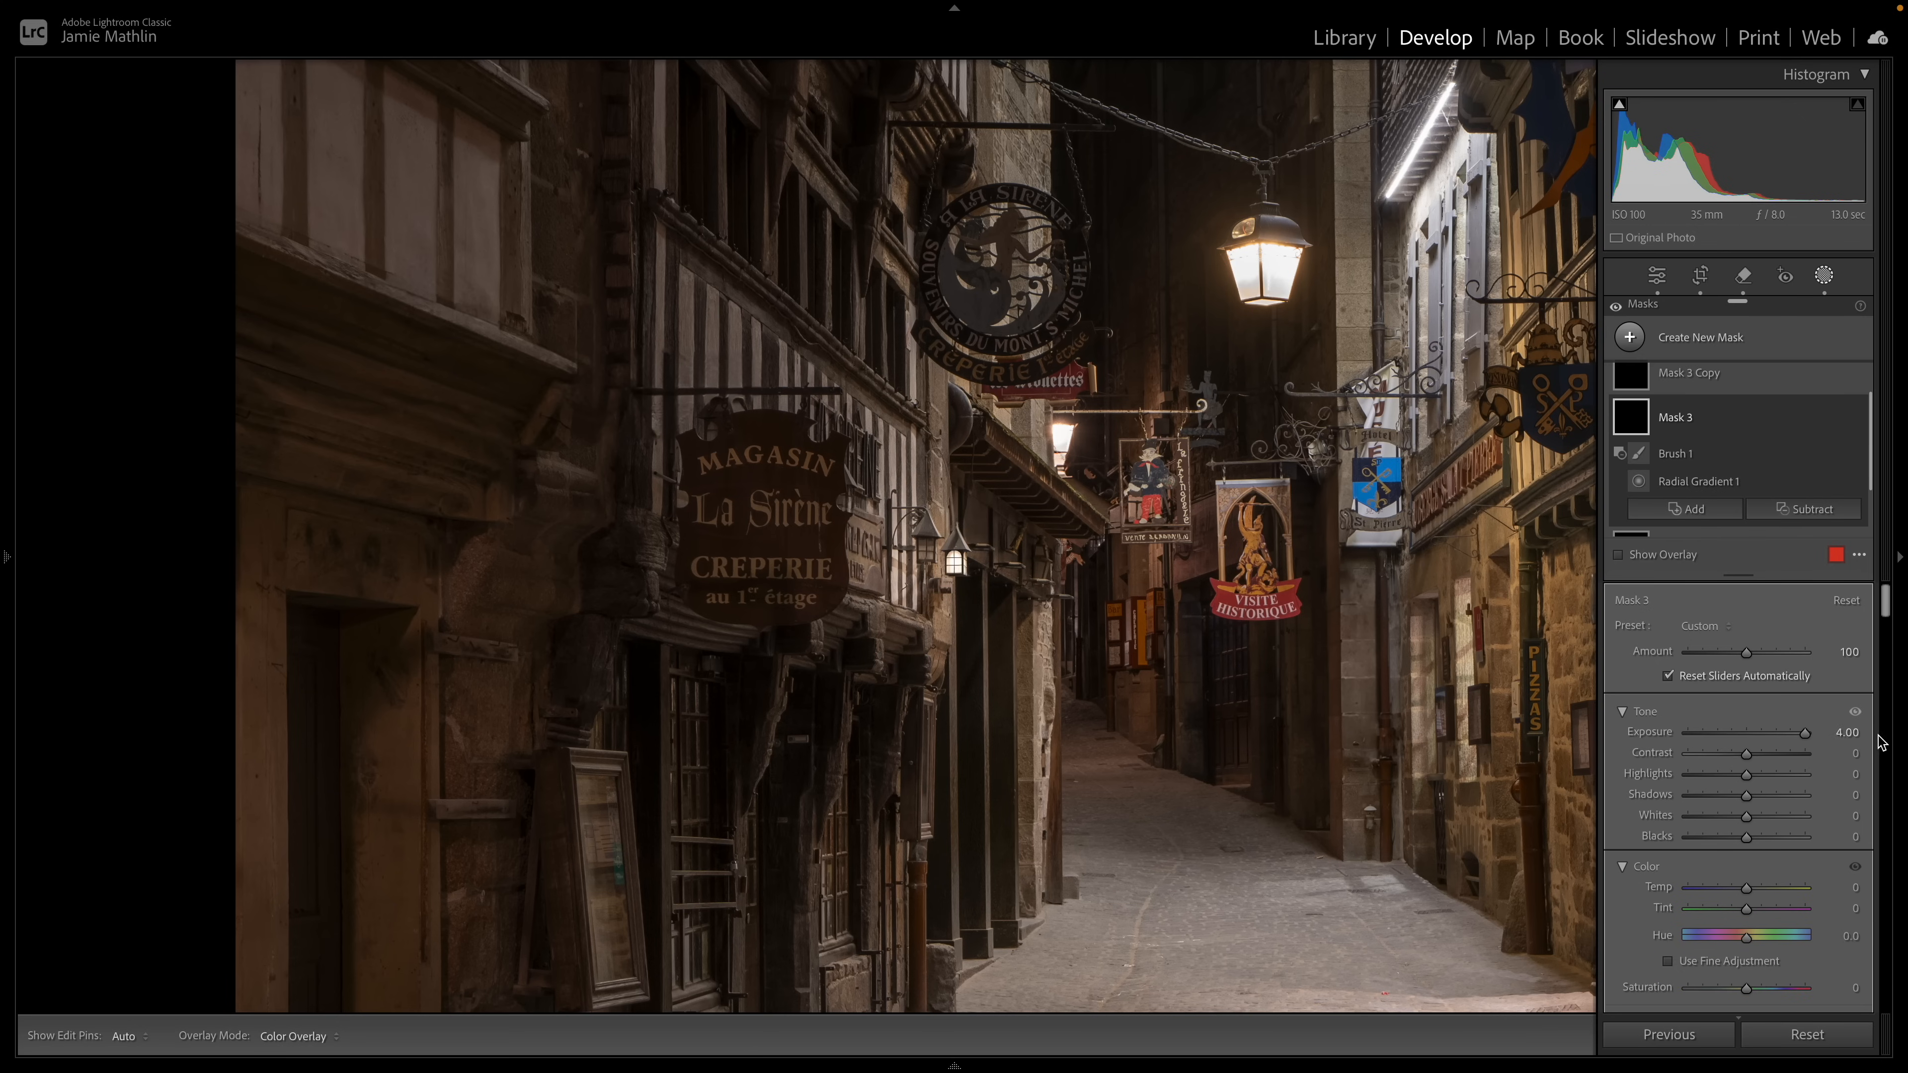
{"action": "left_click", "coordinate": [1792, 738]}
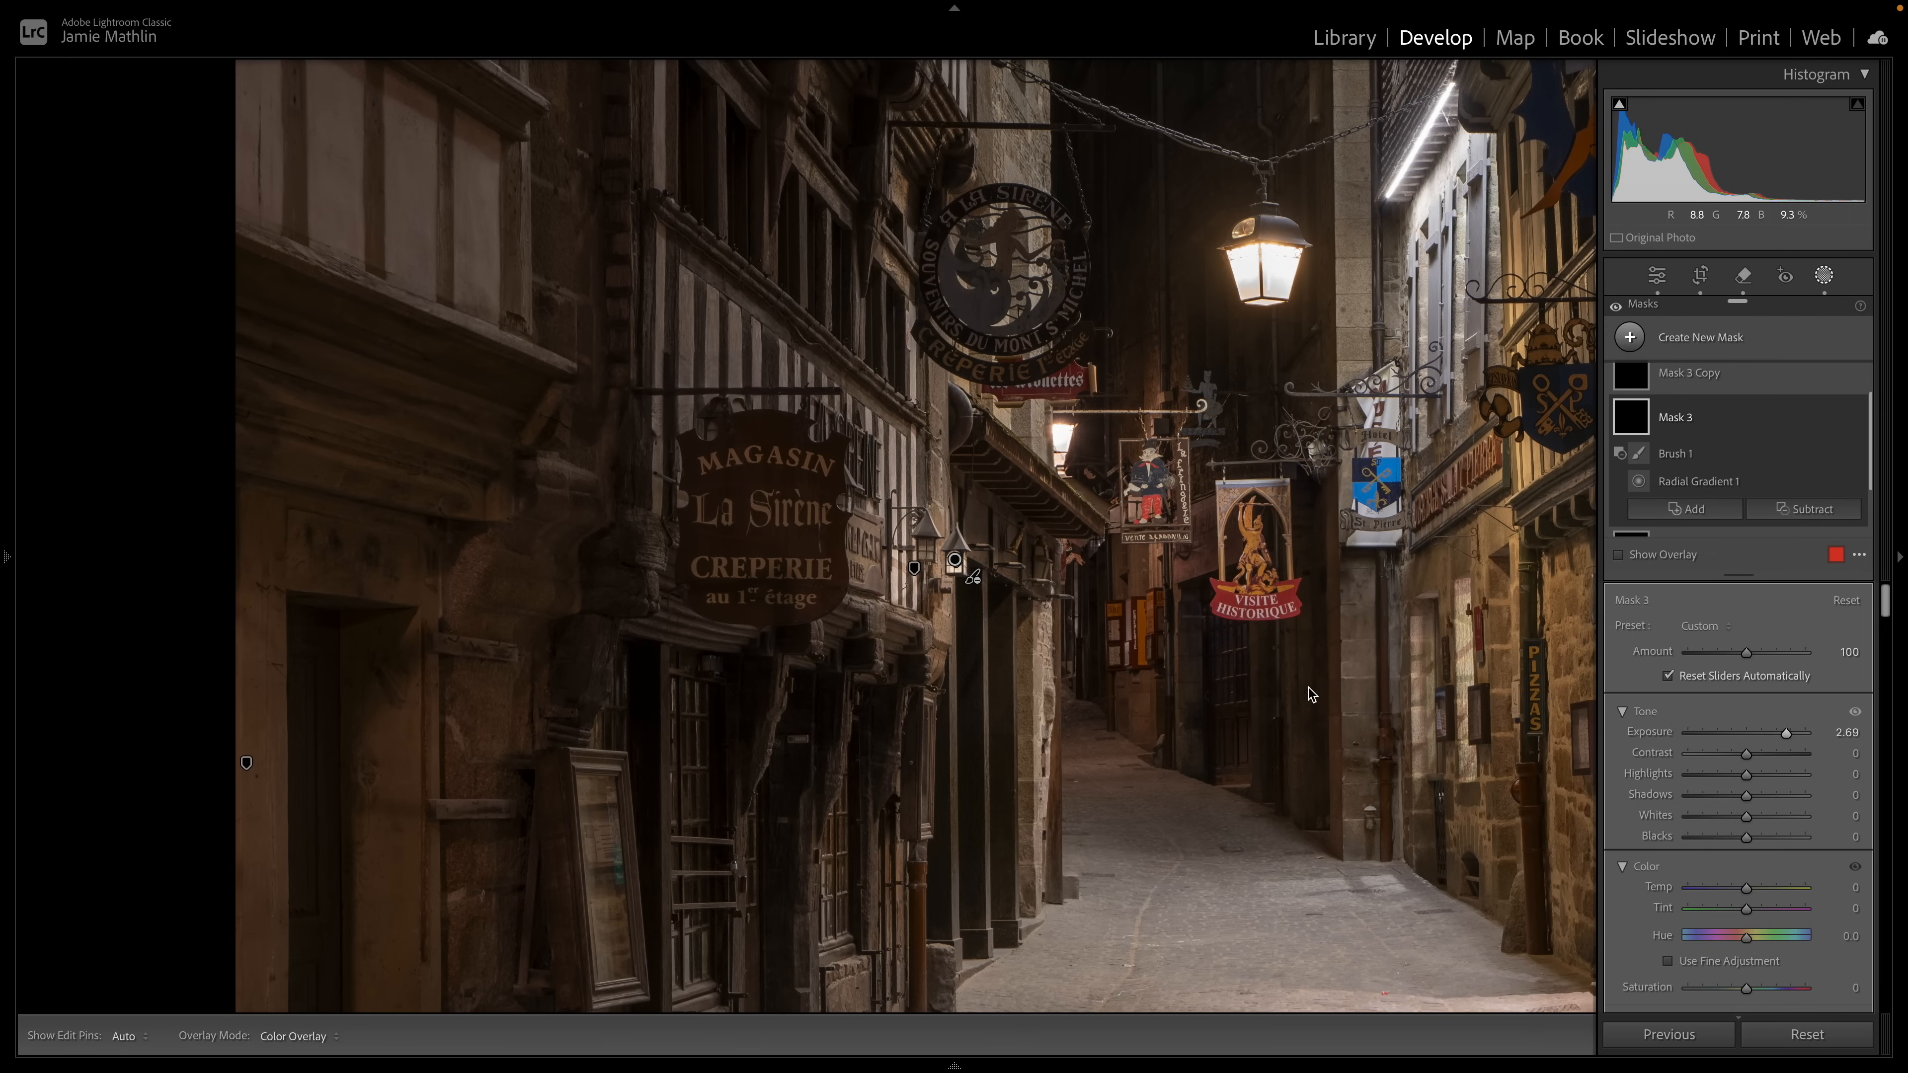
{"action": "key", "text": "z"}
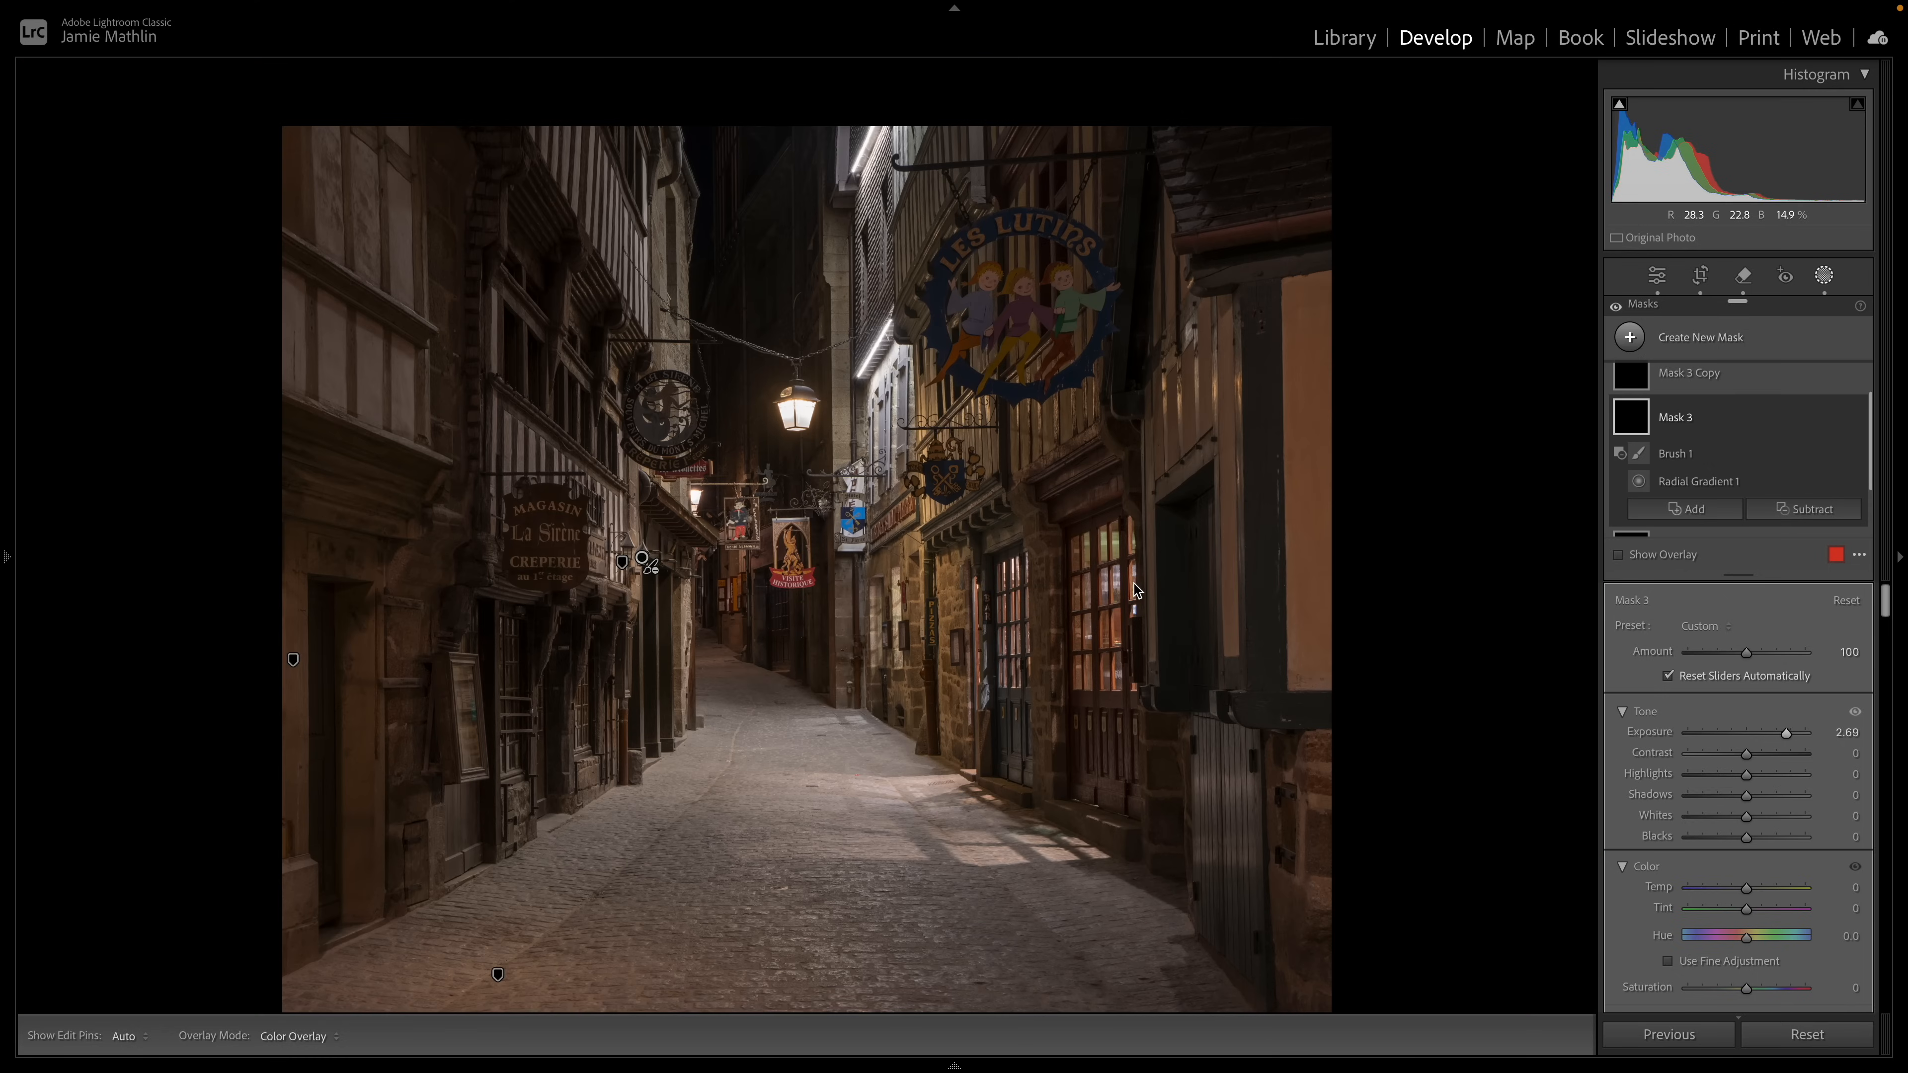
Step: Add a flat radial gradient mask on the cobbles below the wall lanterns with exposure 0.37 and temp 5, and fit the whole photo in view
{"action": "left_click", "coordinate": [1824, 278]}
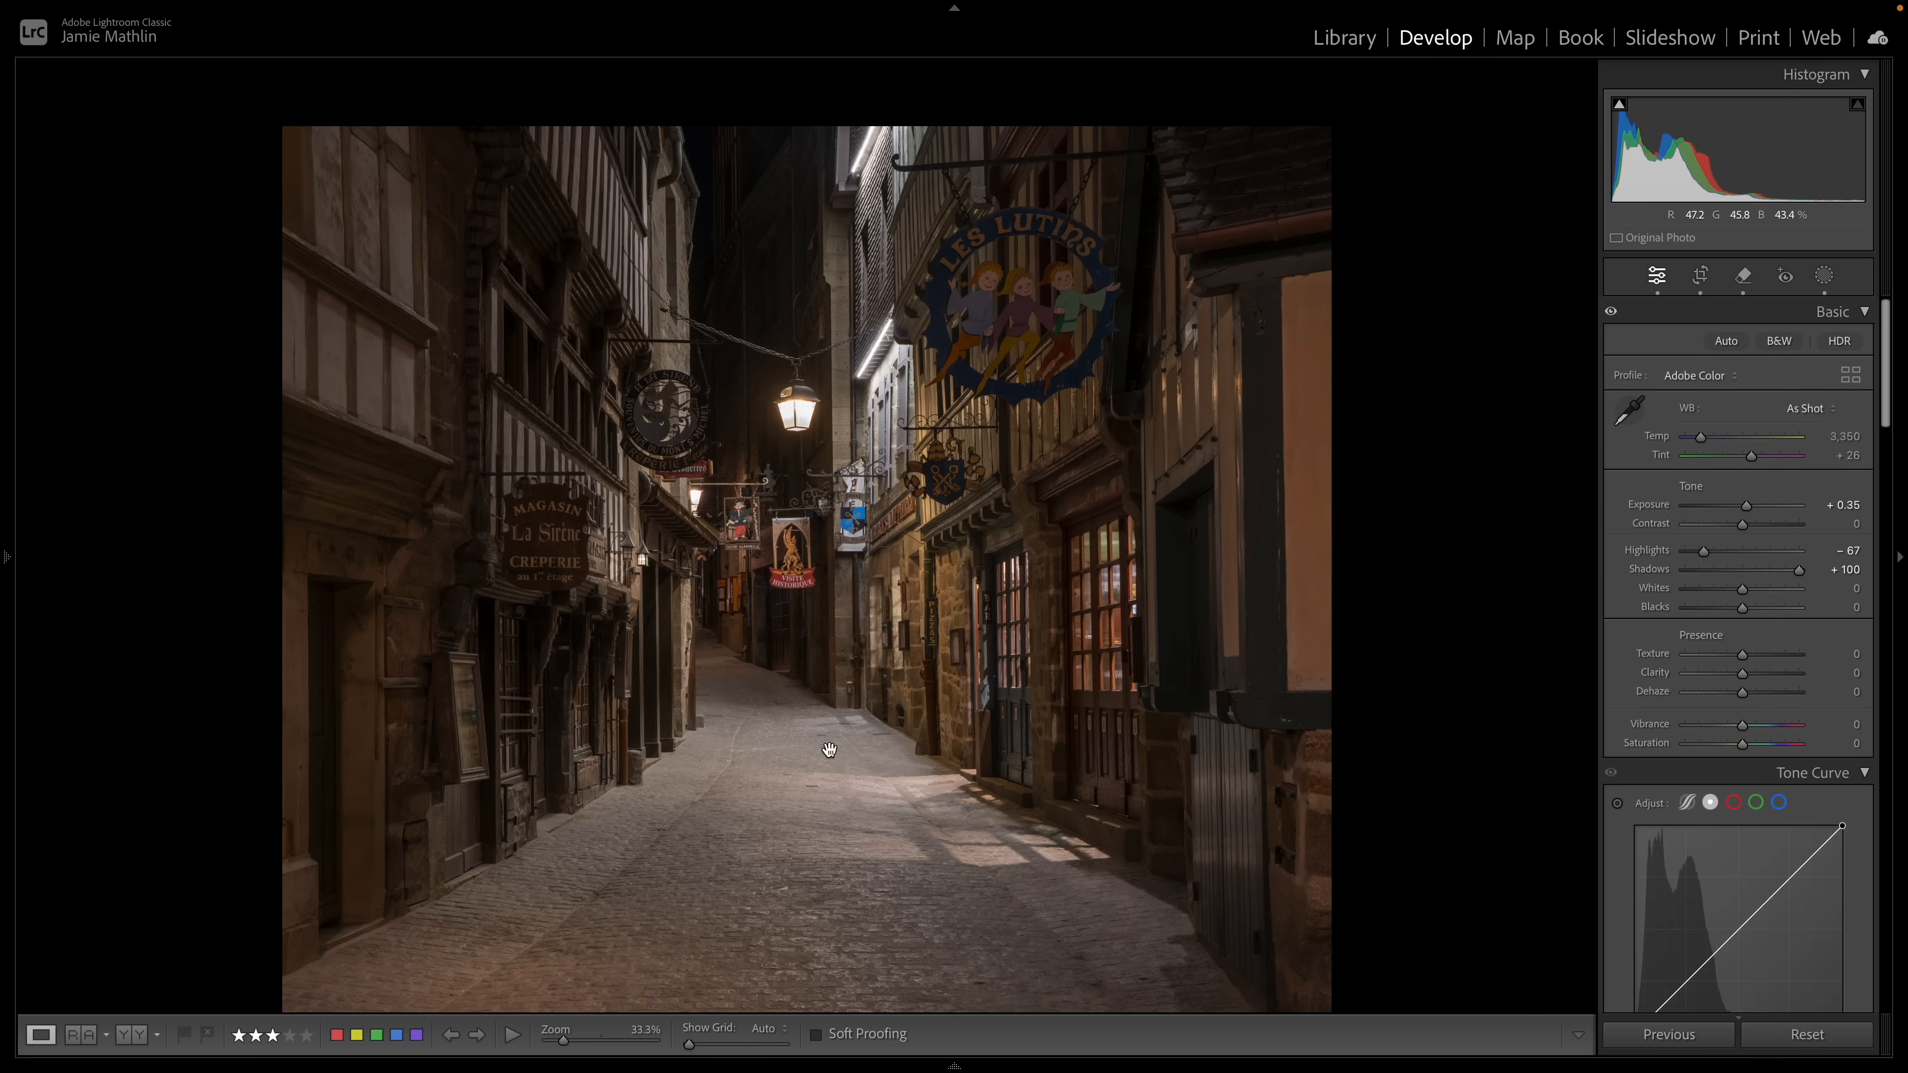
{"action": "left_click", "coordinate": [1824, 275]}
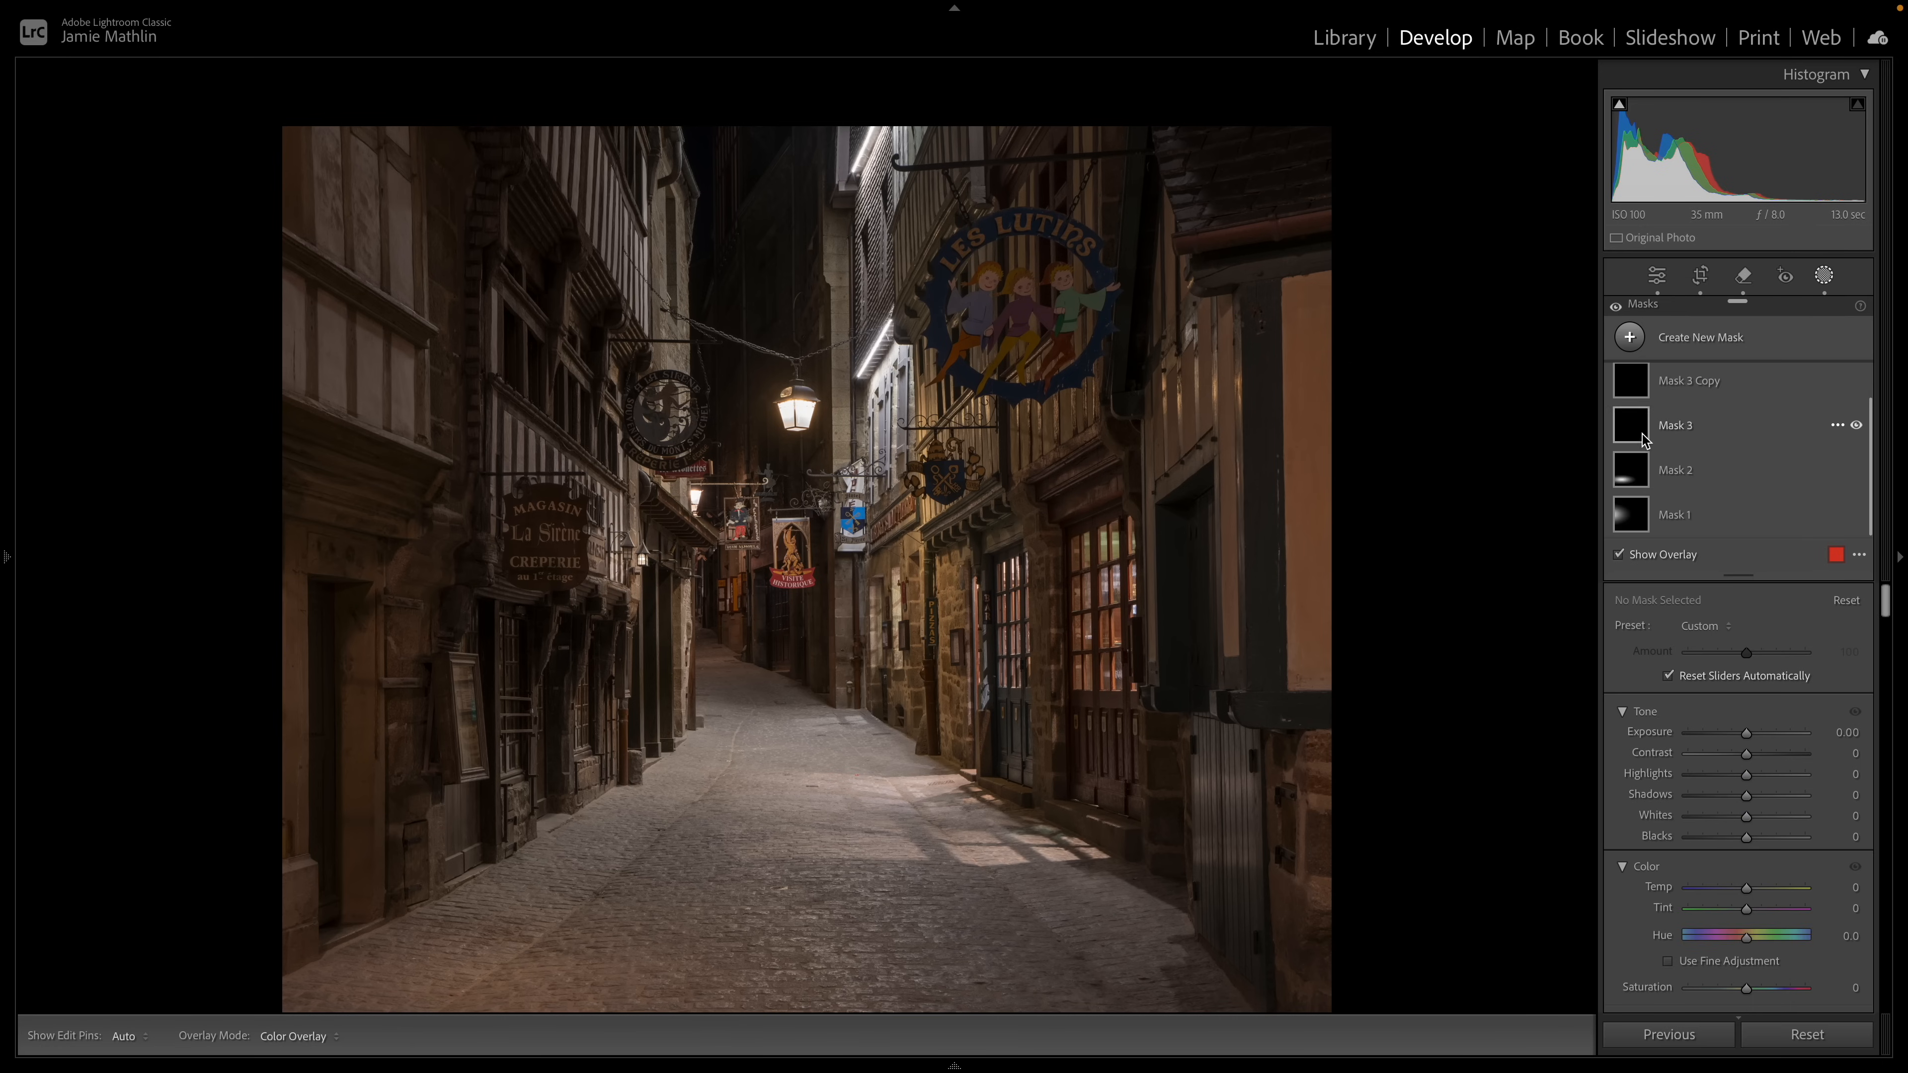
{"action": "left_click", "coordinate": [1672, 339]}
{"action": "left_click", "coordinate": [1672, 579]}
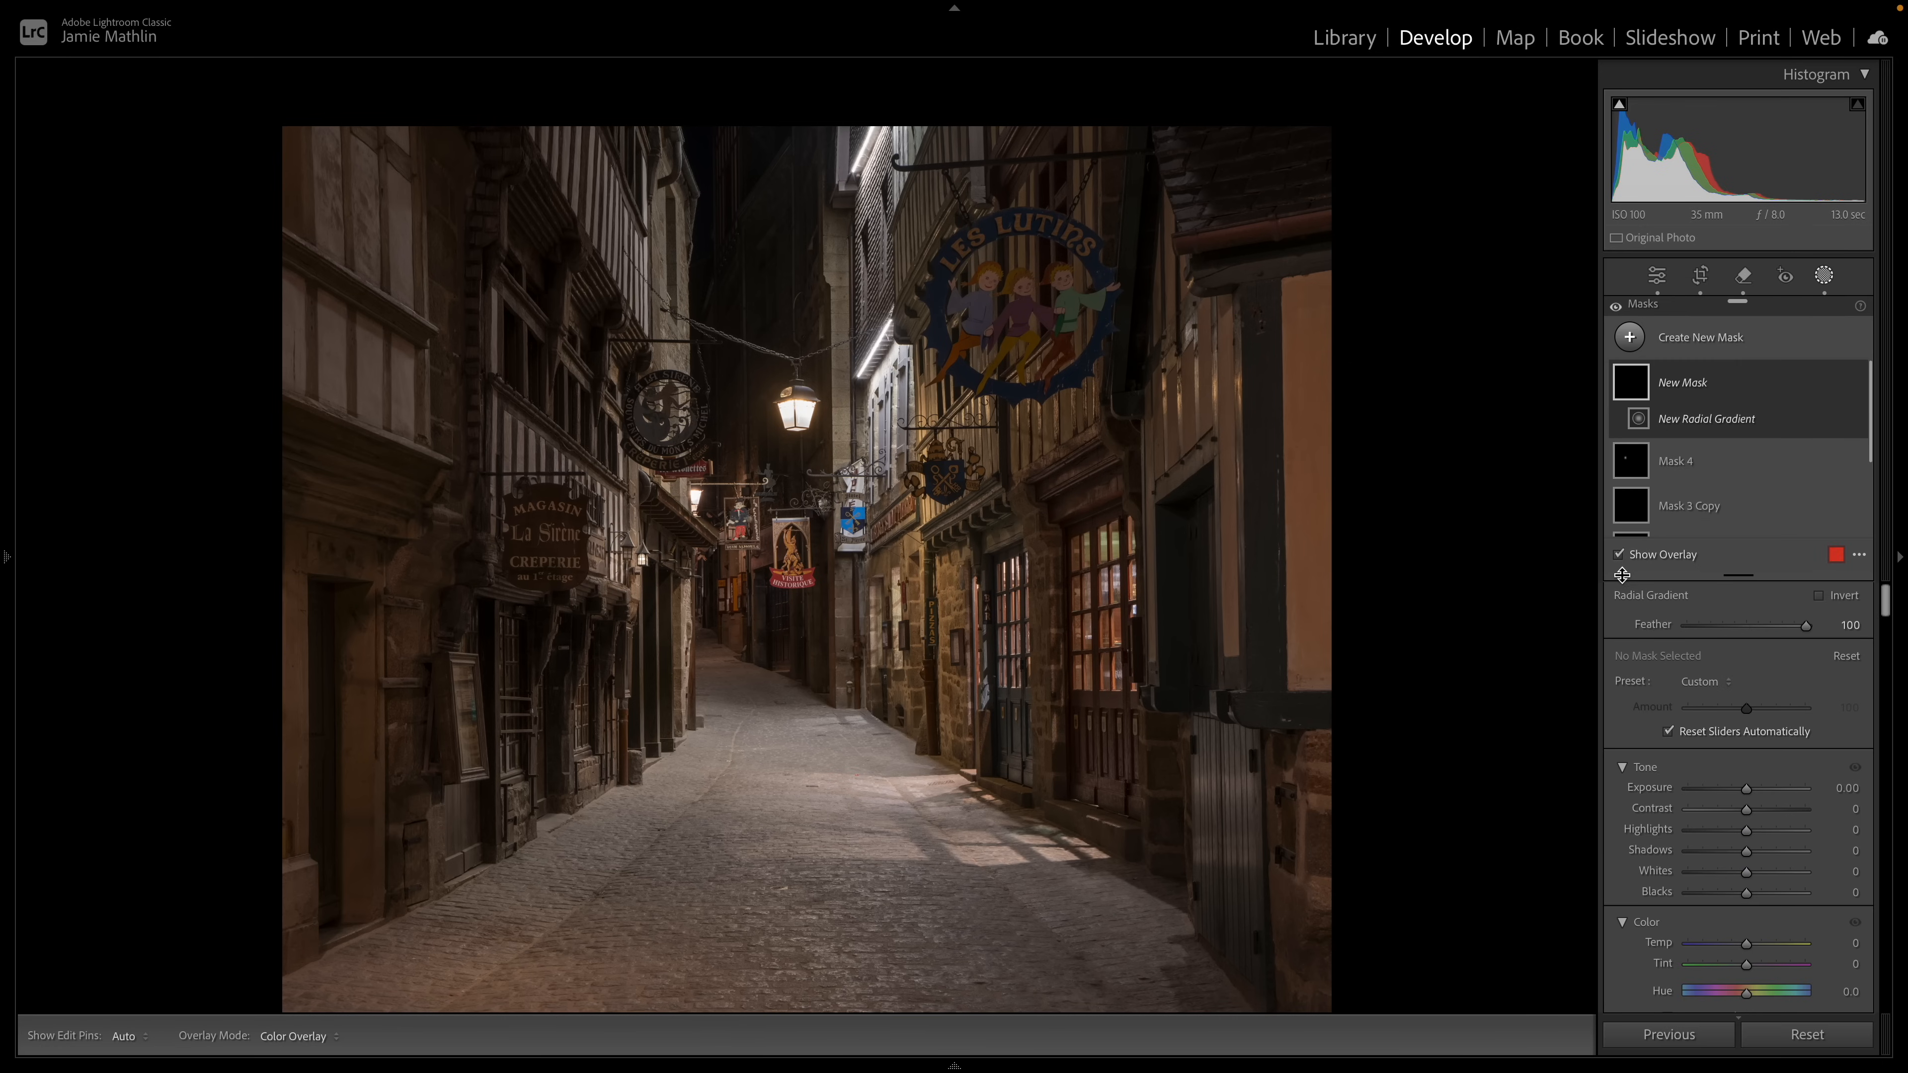
{"action": "mouse_move", "coordinate": [639, 780]}
{"action": "left_mouse_down"}
{"action": "mouse_move", "coordinate": [747, 818]}
{"action": "mouse_move", "coordinate": [643, 792]}
{"action": "left_mouse_up"}
{"action": "left_click_drag", "start_coordinate": [1747, 788], "coordinate": [1752, 793]}
{"action": "left_click_drag", "start_coordinate": [1748, 944], "coordinate": [1752, 944]}
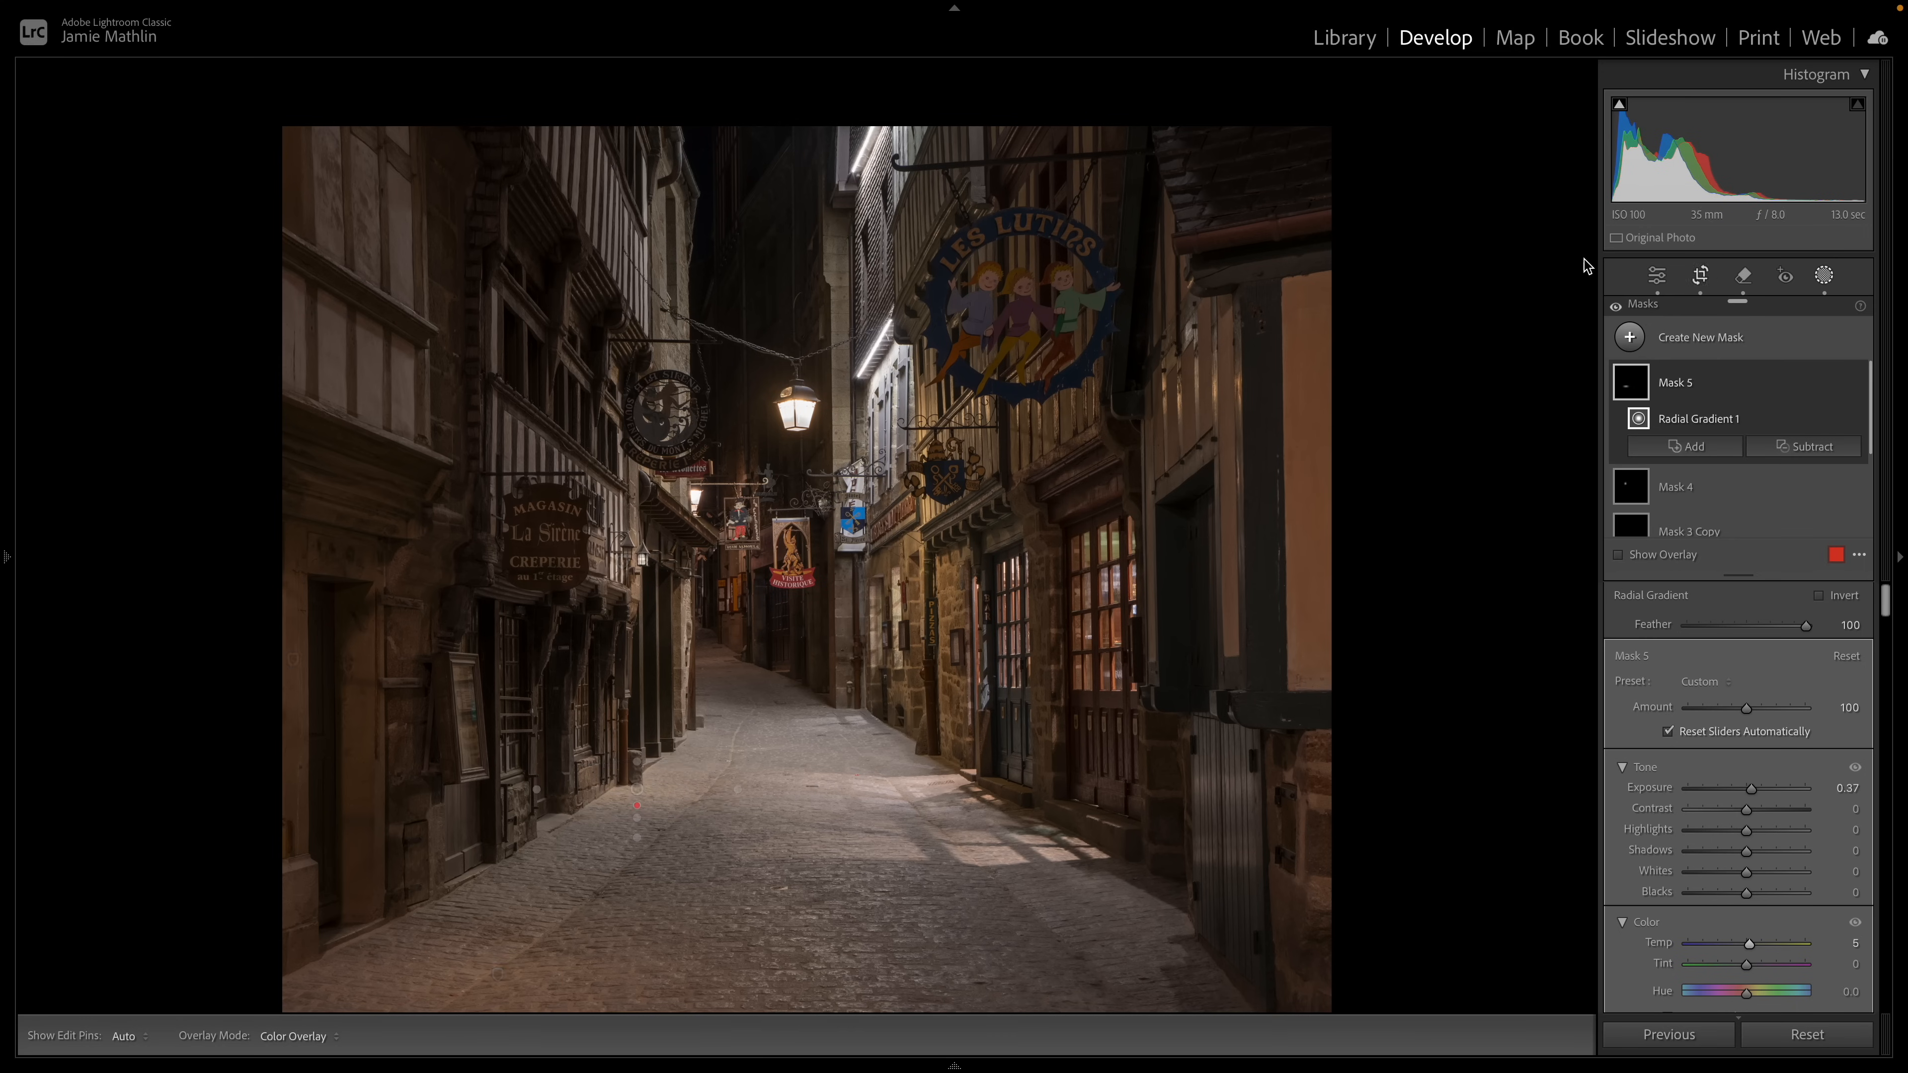
{"action": "mouse_move", "coordinate": [6, 562]}
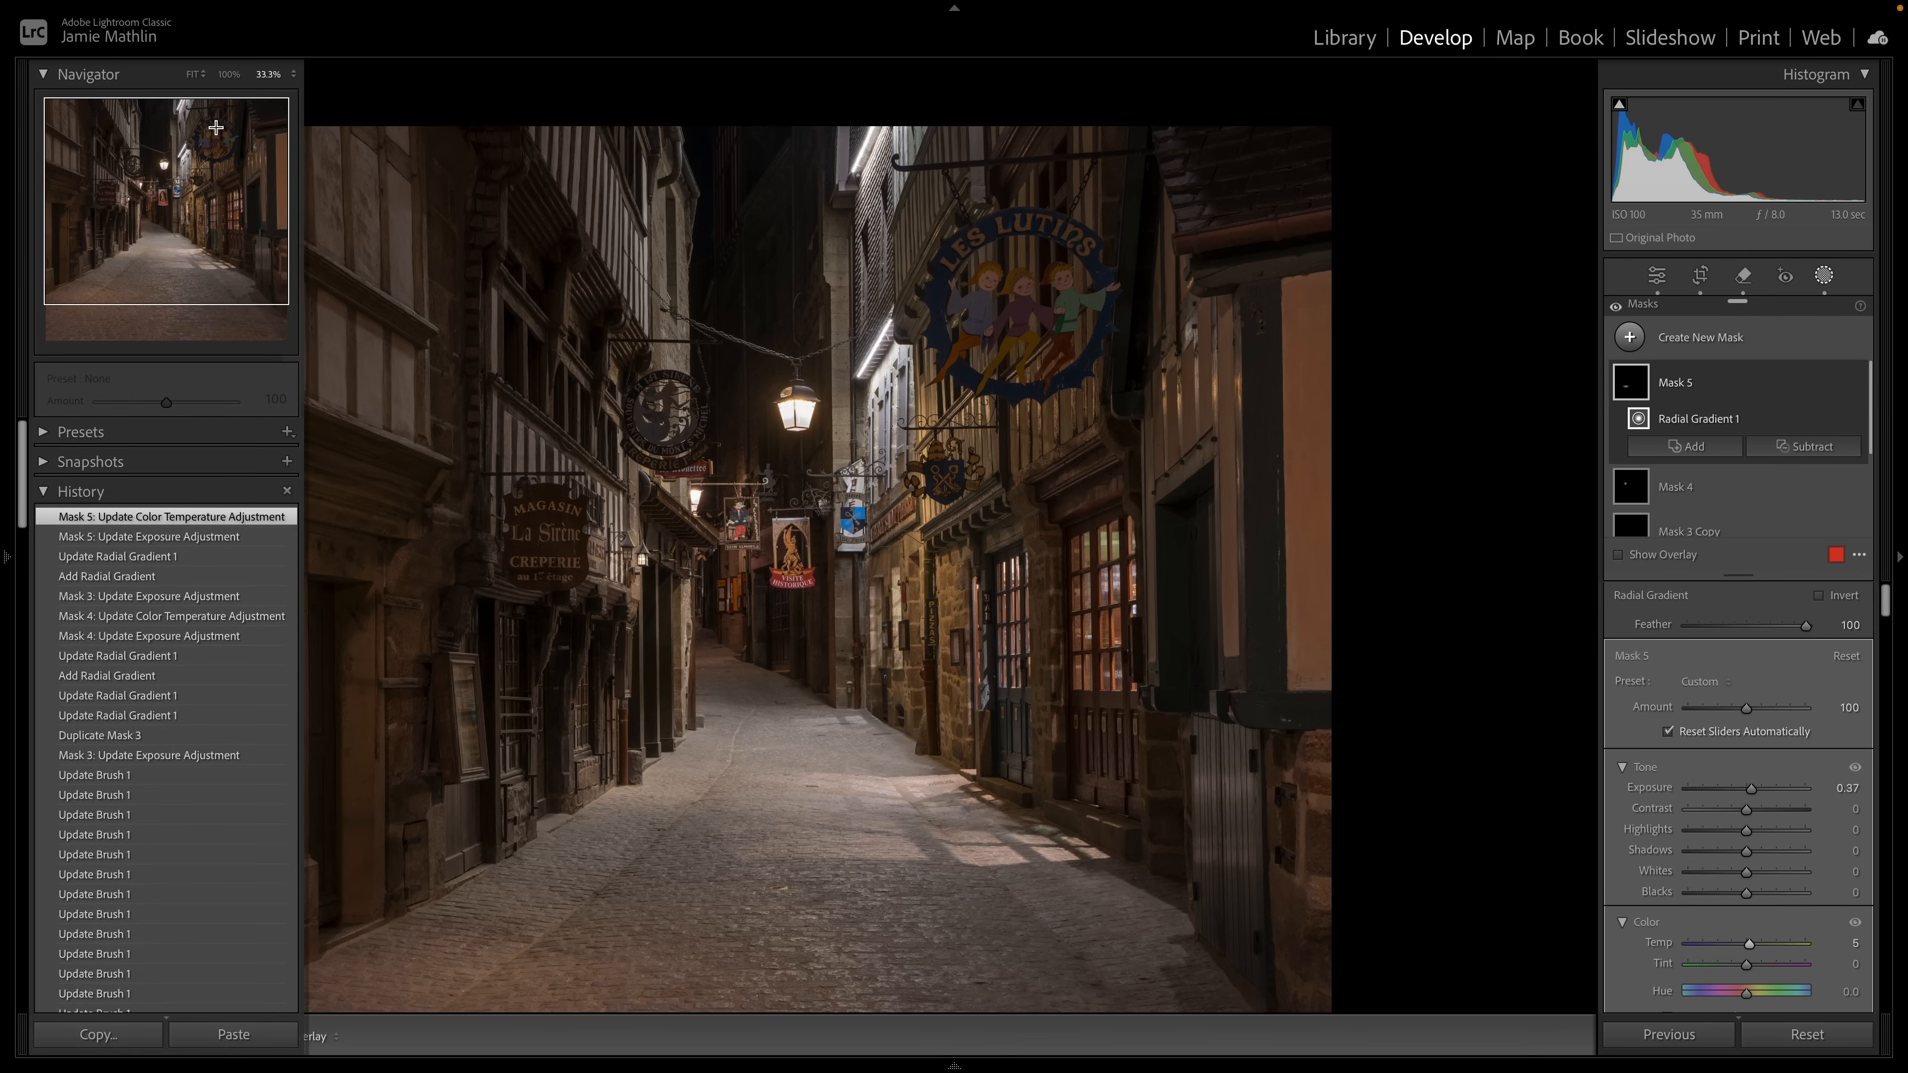
{"action": "left_click", "coordinate": [192, 74]}
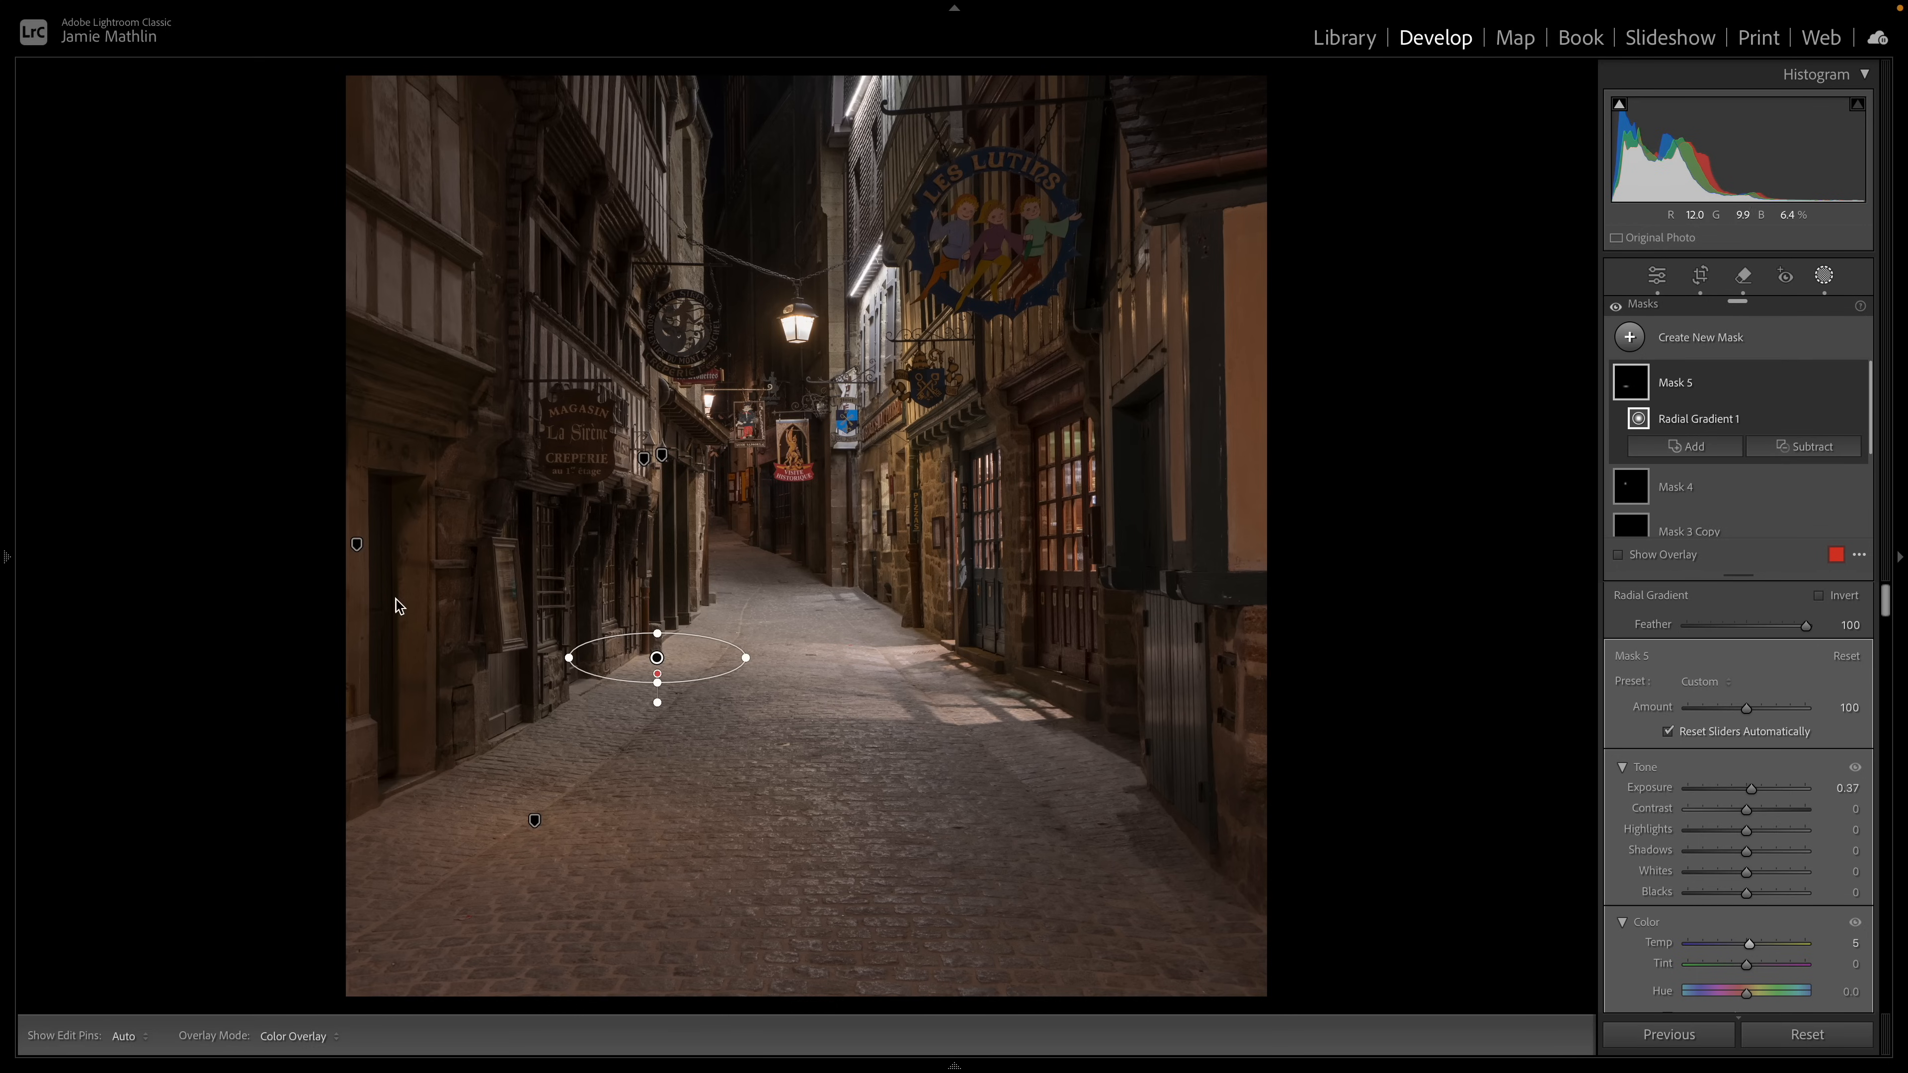